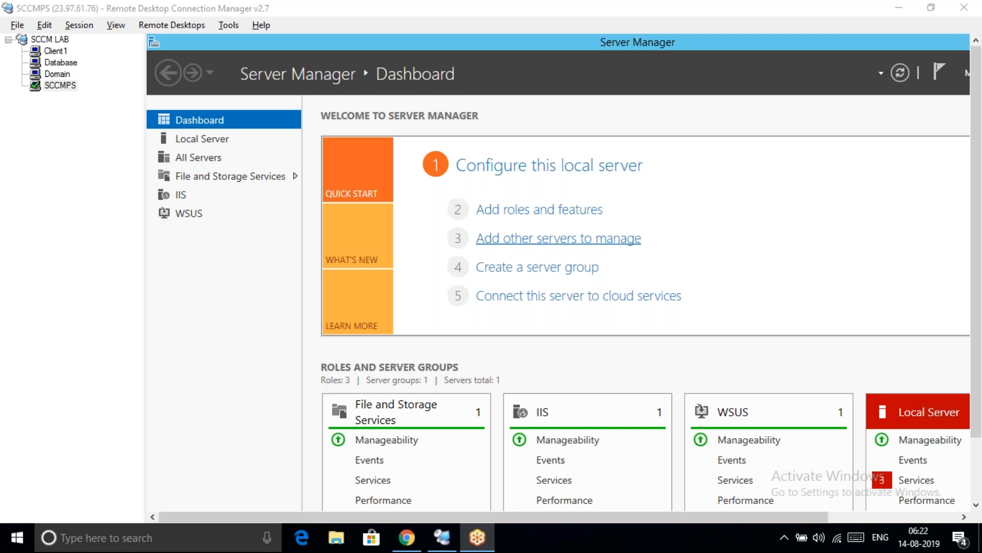
Switch to the Database server session, show it full screen and open its Start screen
left_click(57, 62)
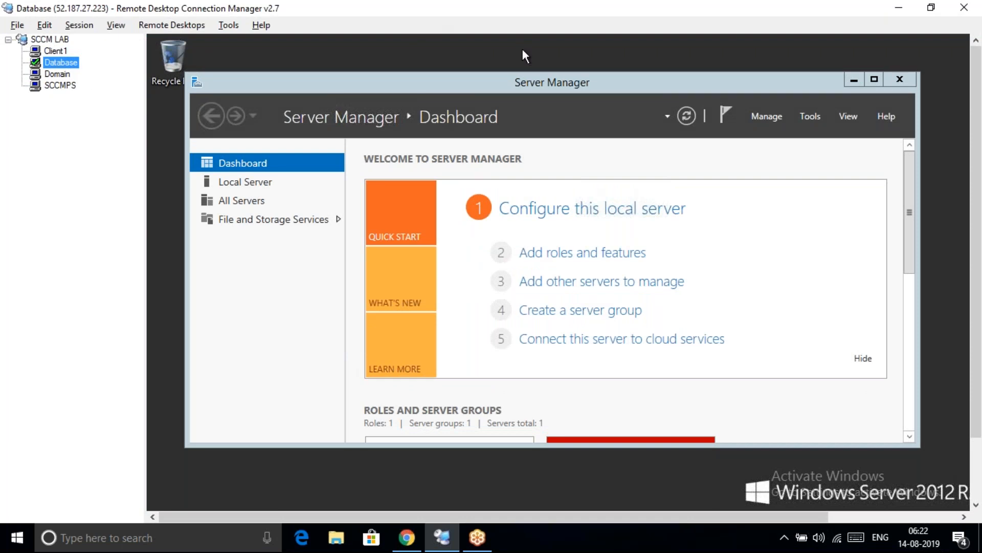
right_click(516, 87)
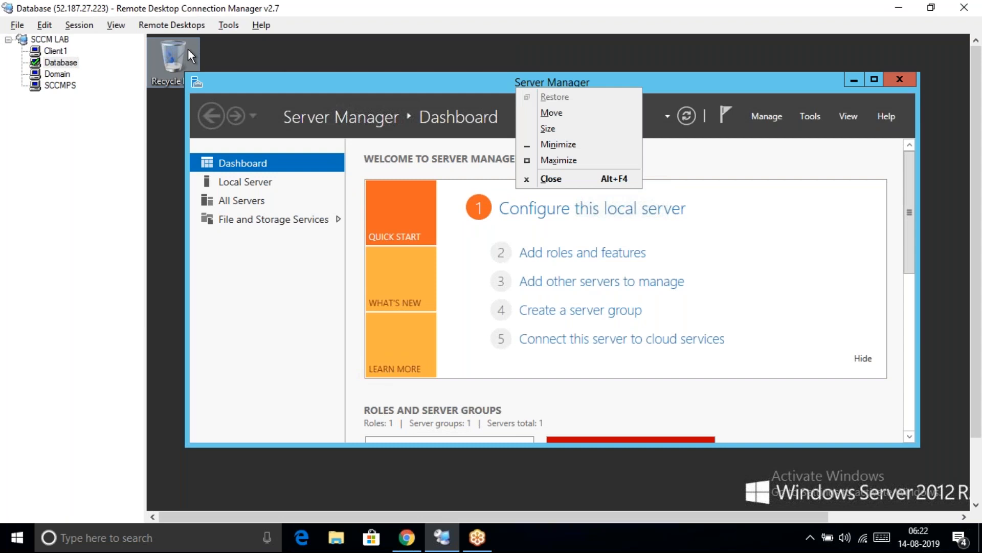
right_click(76, 64)
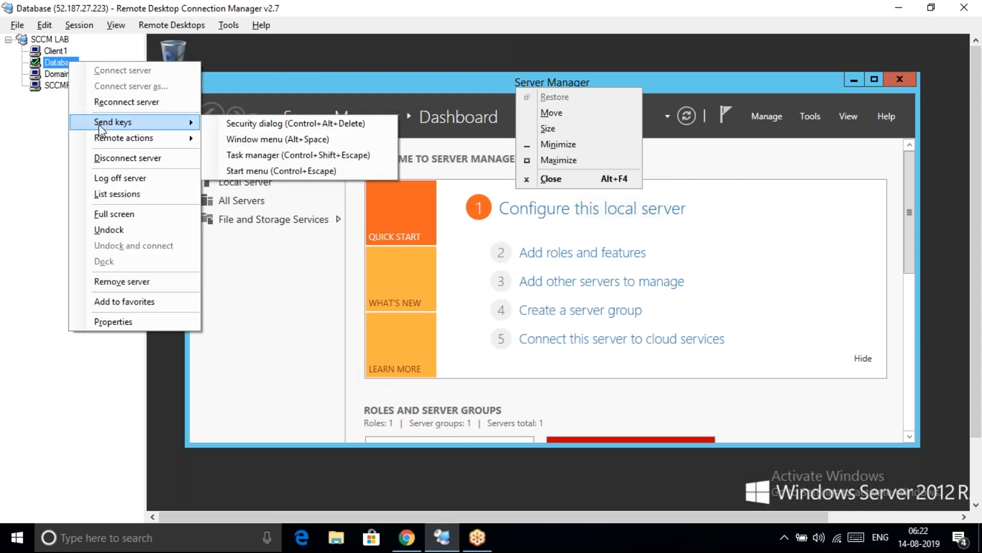
left_click(120, 216)
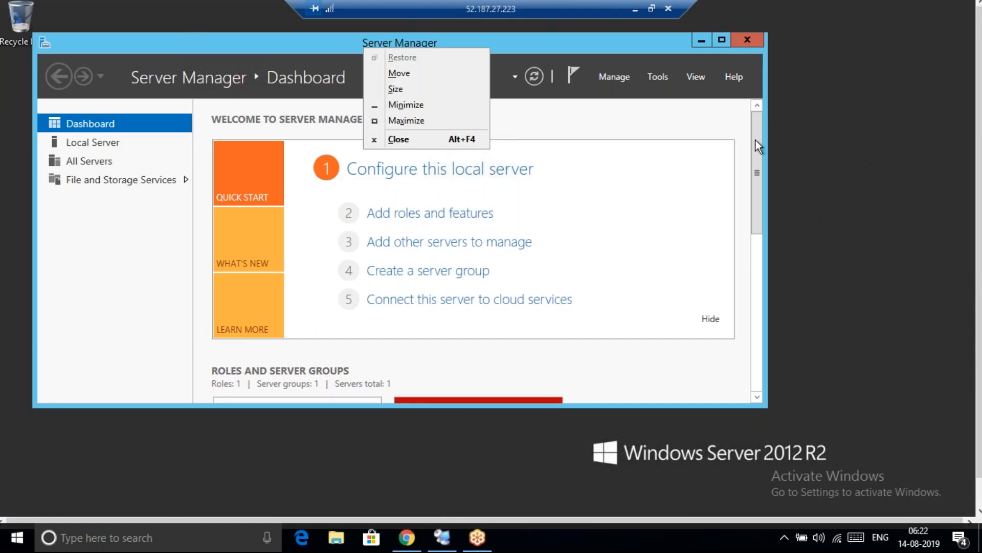
left_click(756, 156)
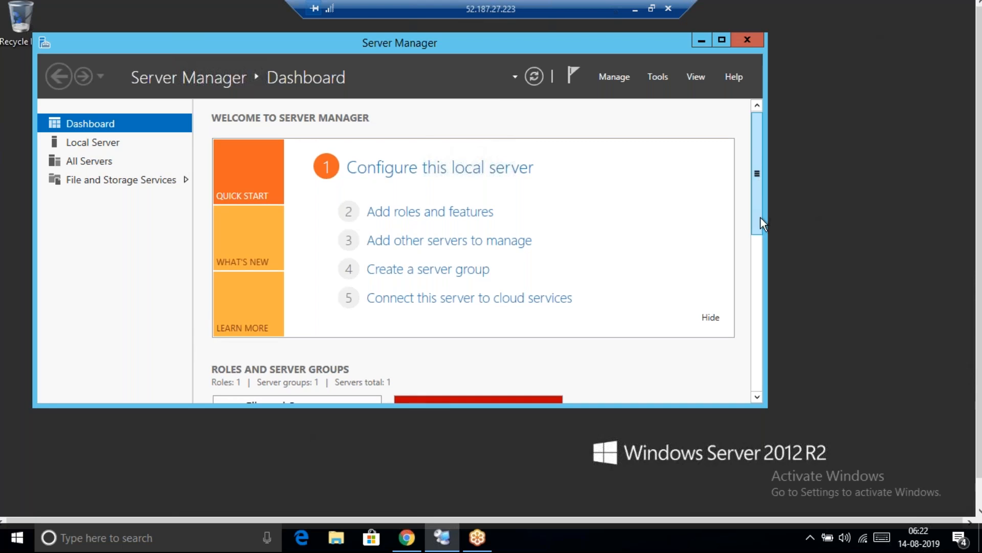
left_click_drag(978, 129, 978, 167)
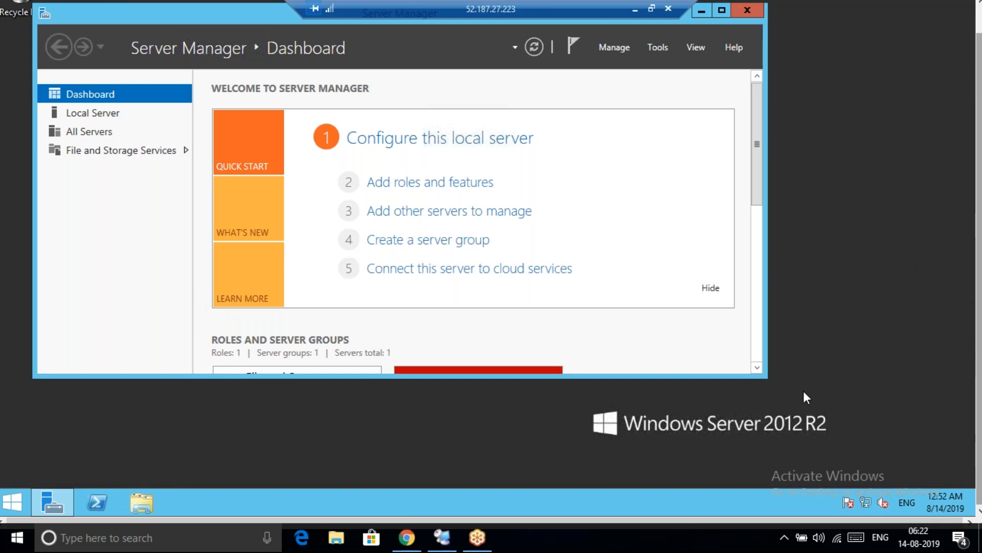
left_click(12, 500)
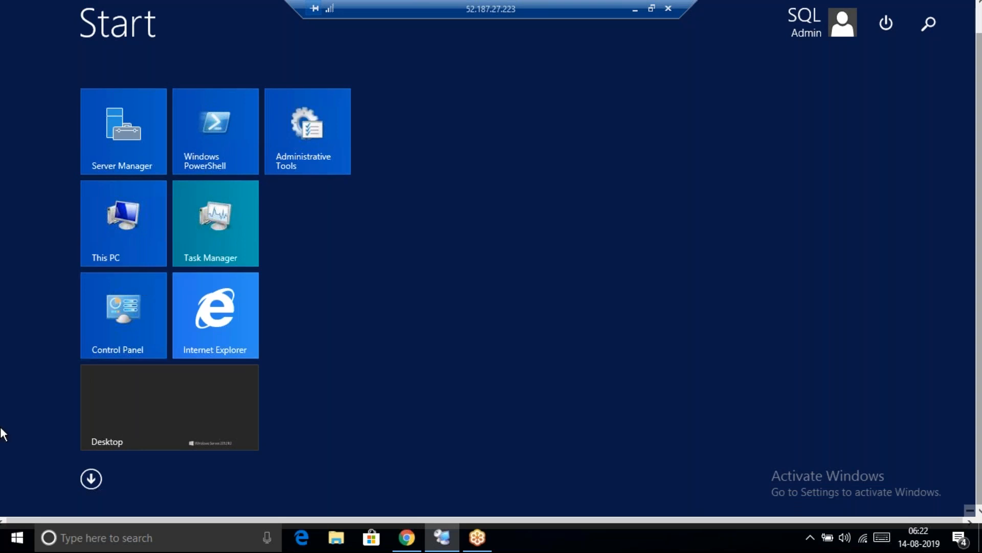
Launch Computer Management from the Start button's admin menu on the Database server
left_click(90, 479)
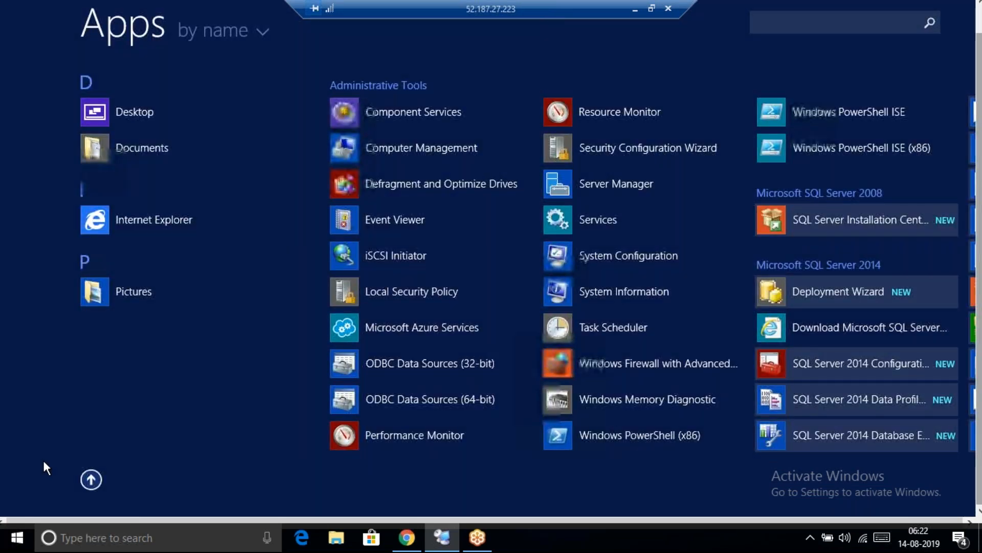
left_click(90, 479)
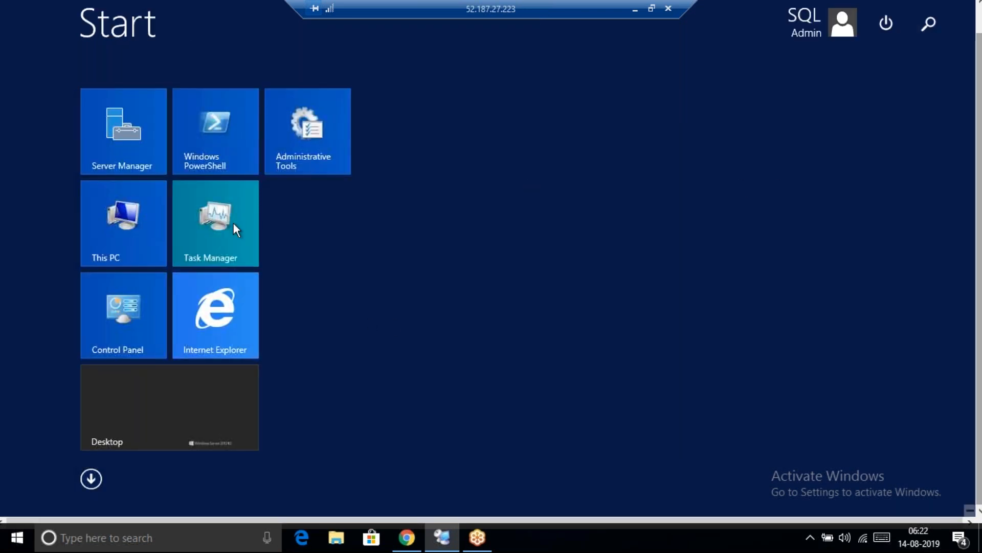
left_click(146, 386)
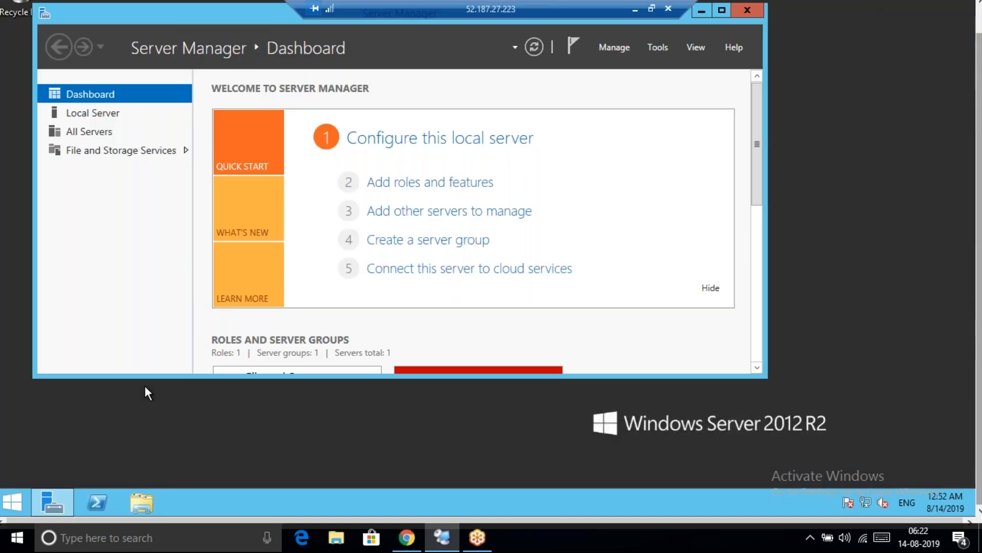
left_click(10, 504)
right_click(10, 504)
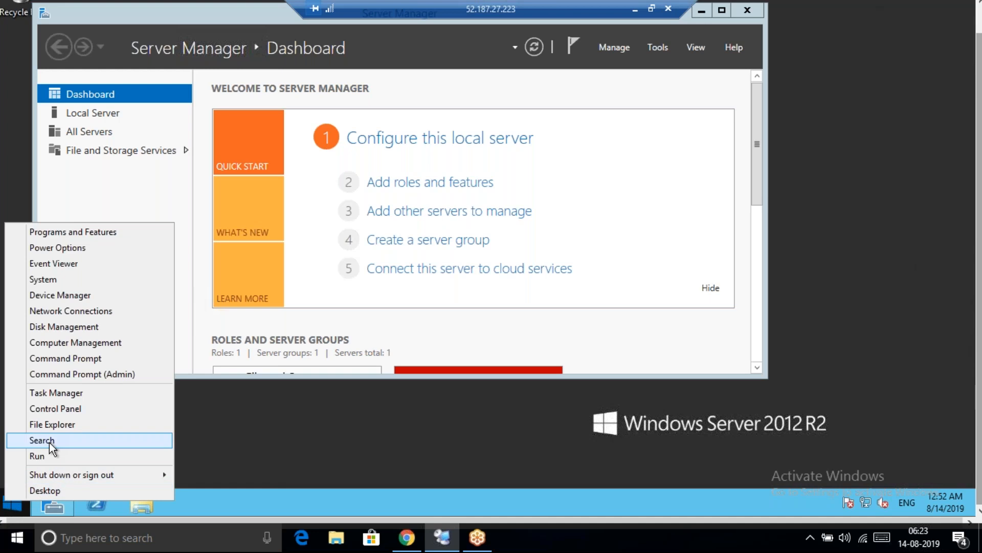
left_click(68, 343)
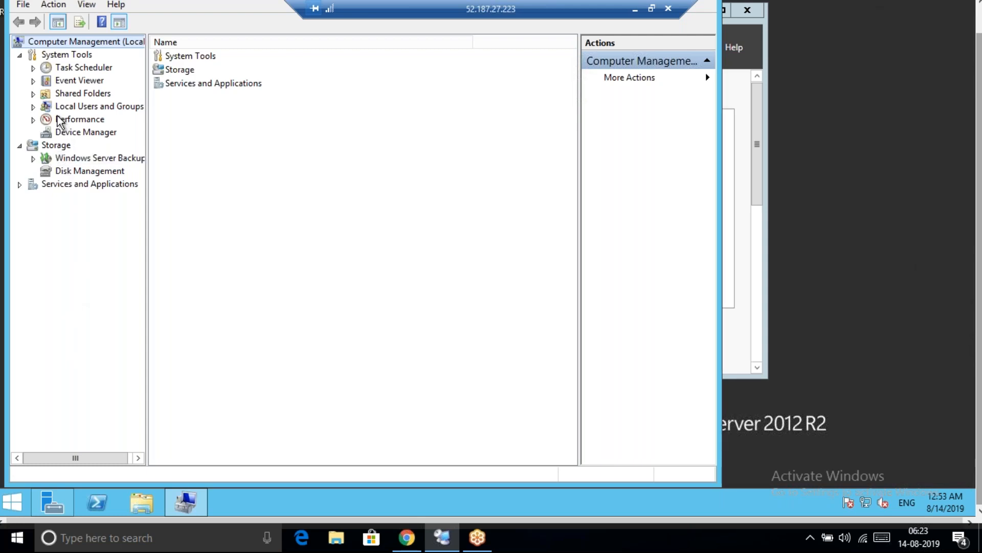
Open the Administrators group's properties under Local Users and Groups > Groups
left_click(33, 108)
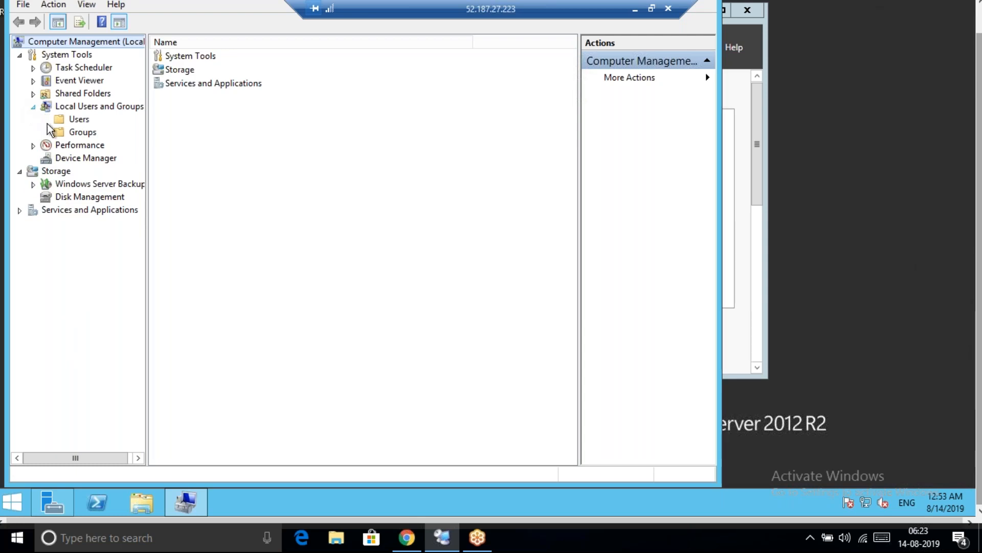
left_click(66, 135)
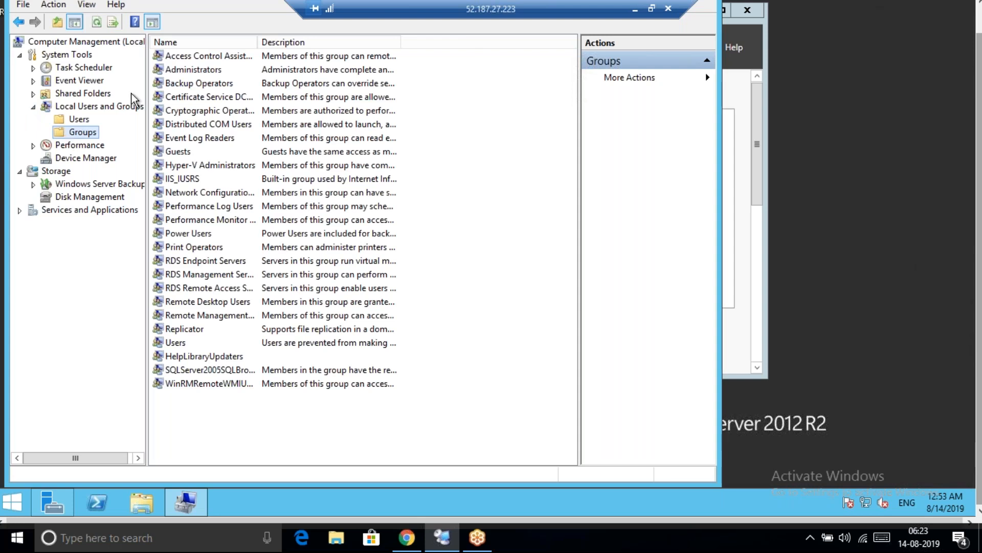
double_click(179, 70)
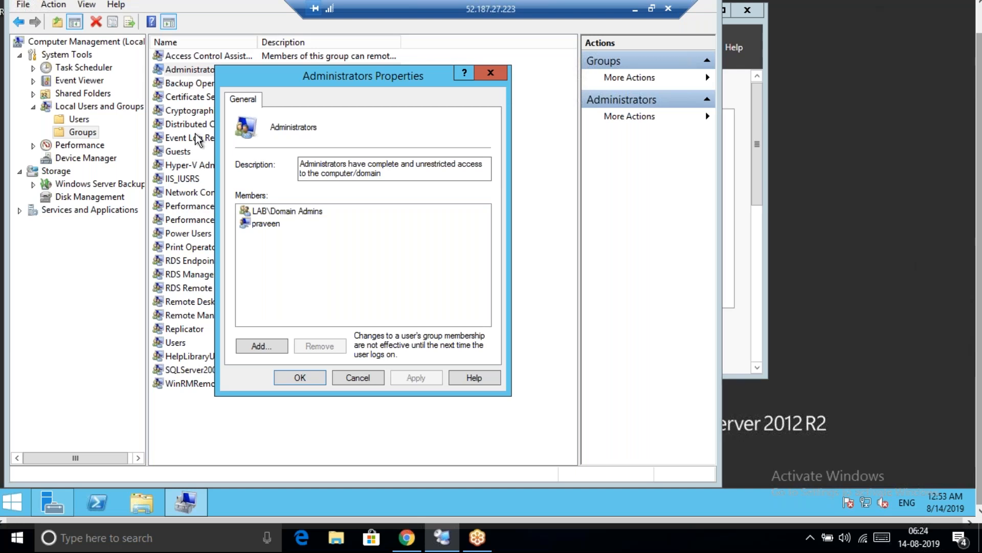
Add the SCCMPS computer account to Administrators, including Computers as an object type, and apply
left_click(255, 347)
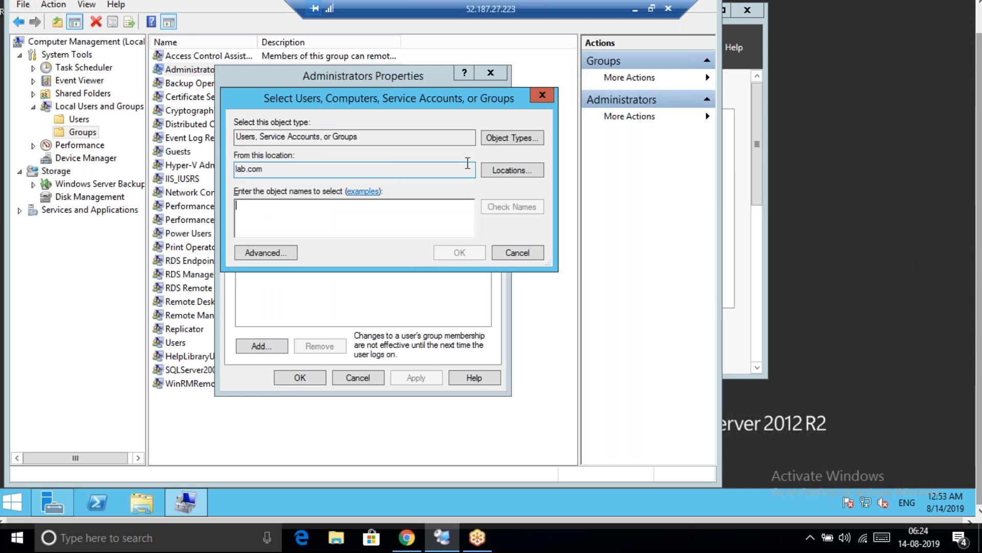
left_click(497, 139)
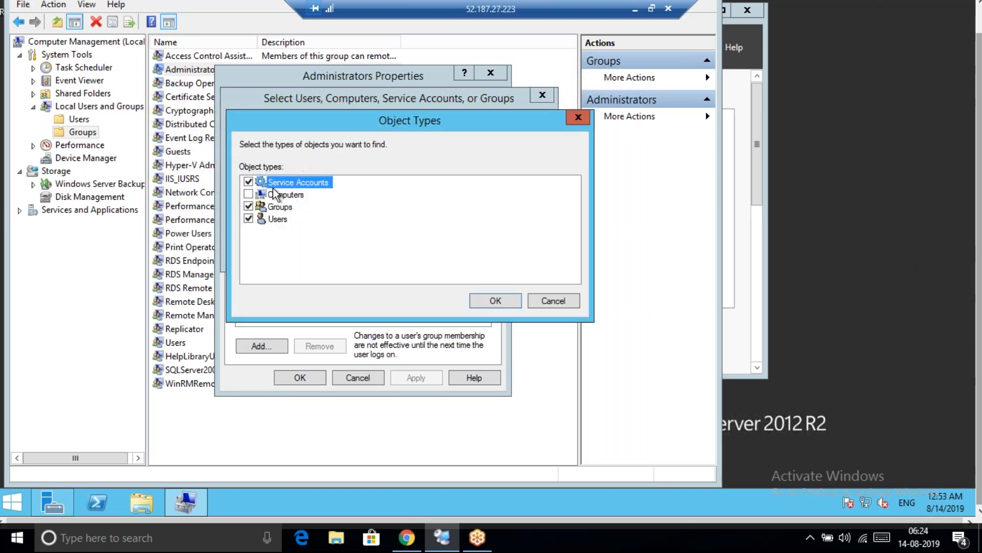
left_click(249, 195)
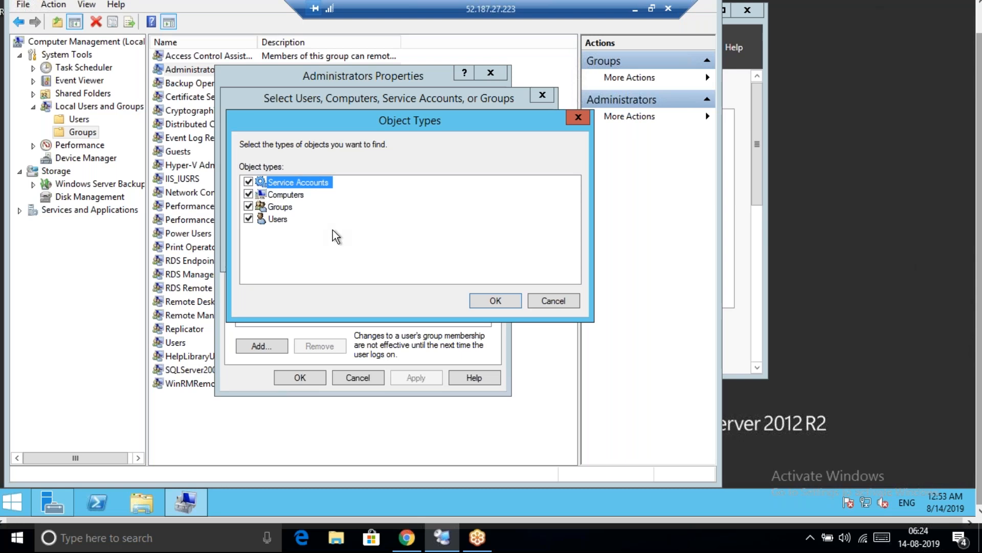
left_click(492, 301)
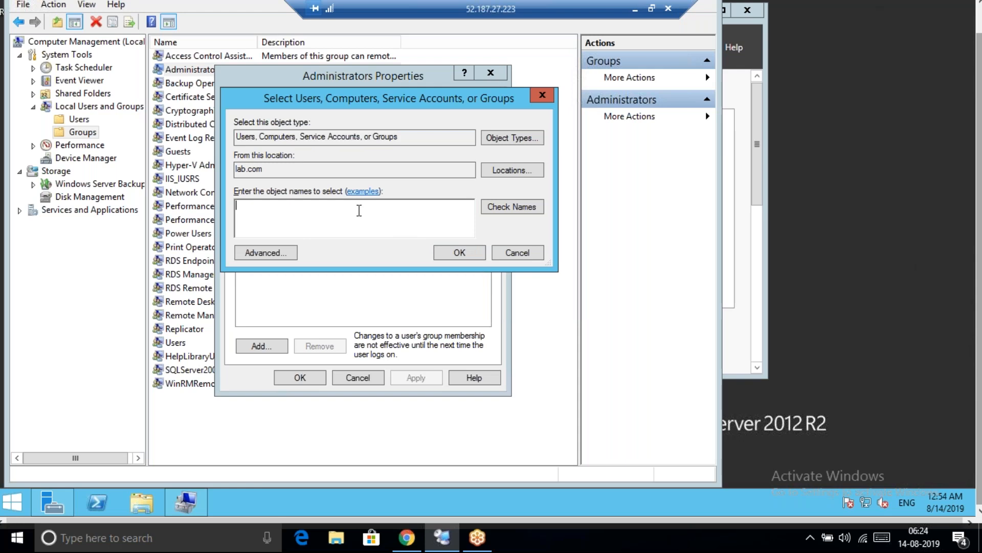
type("SCCMPS")
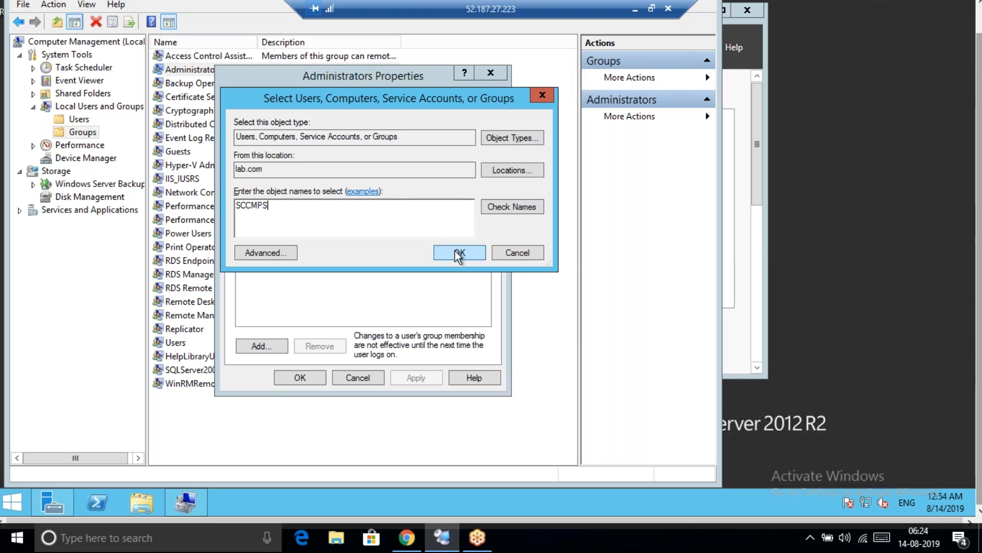
left_click(493, 208)
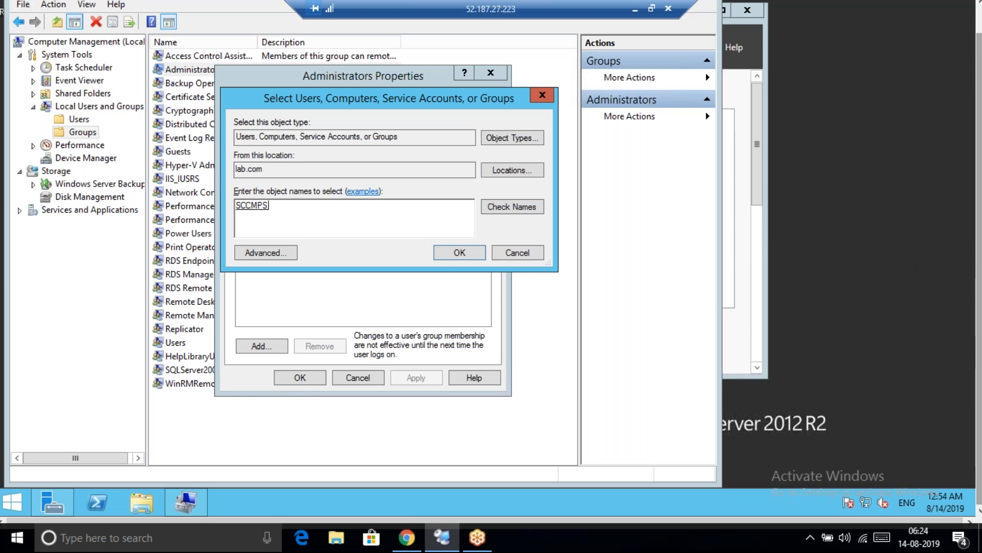
left_click(465, 252)
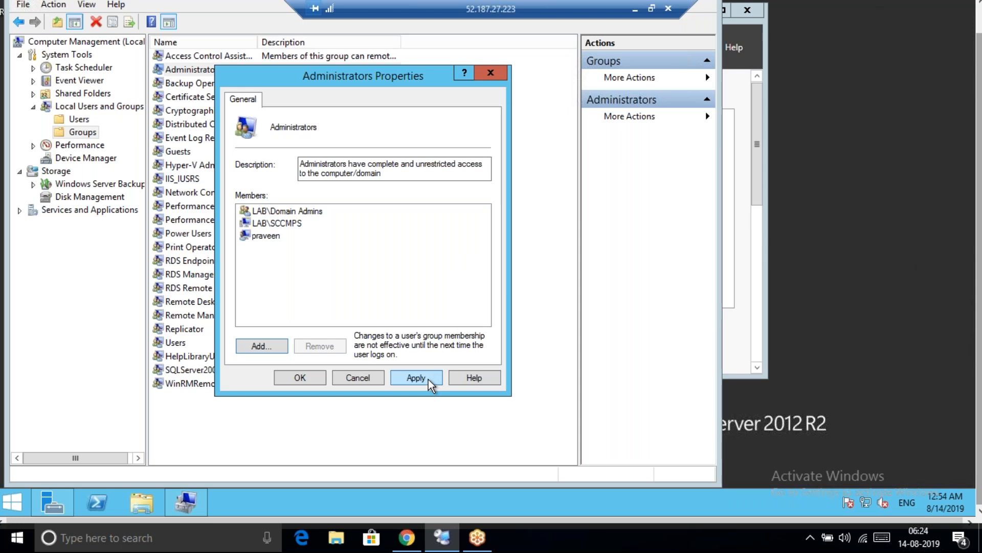
left_click(410, 379)
left_click(293, 379)
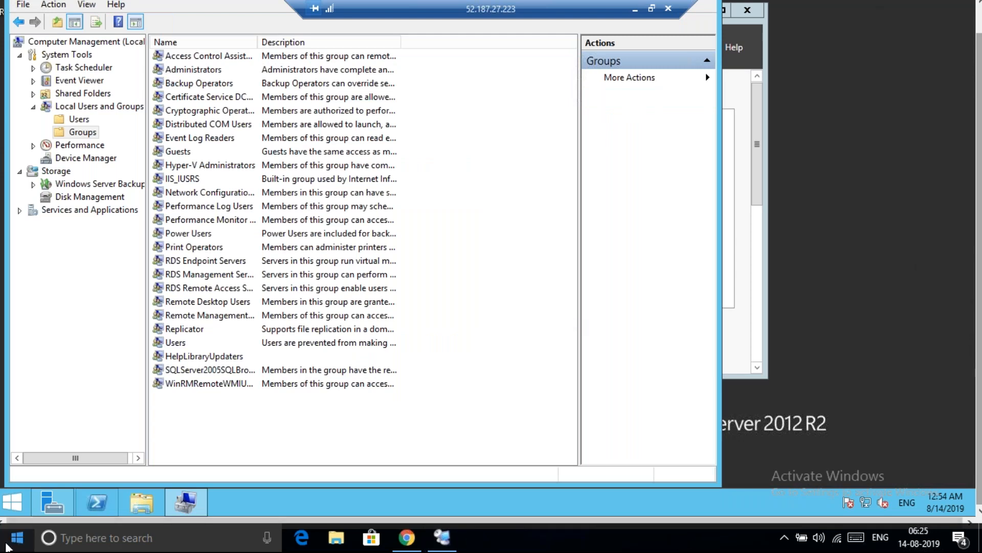
Start Notepad on the remote server from the Run prompt
left_click(697, 188)
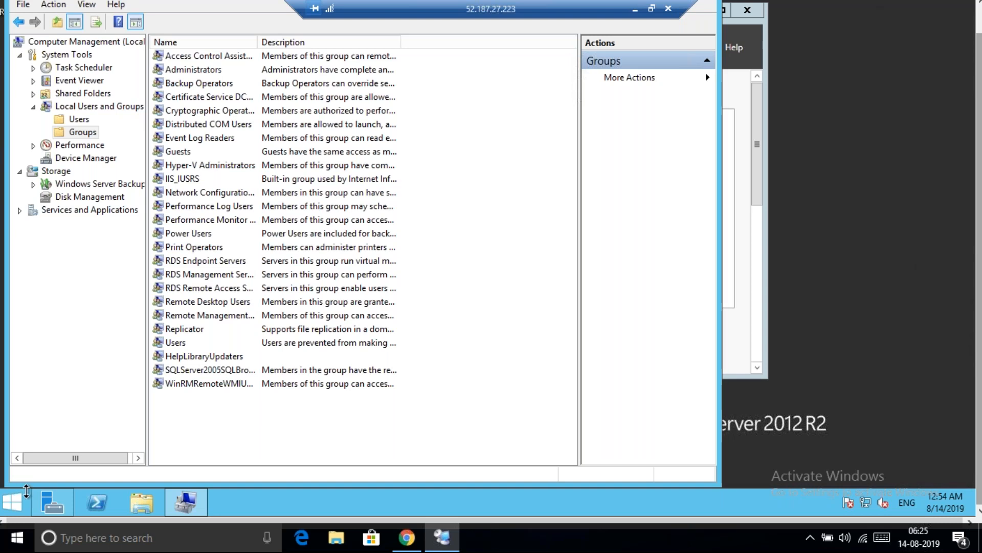
right_click(22, 547)
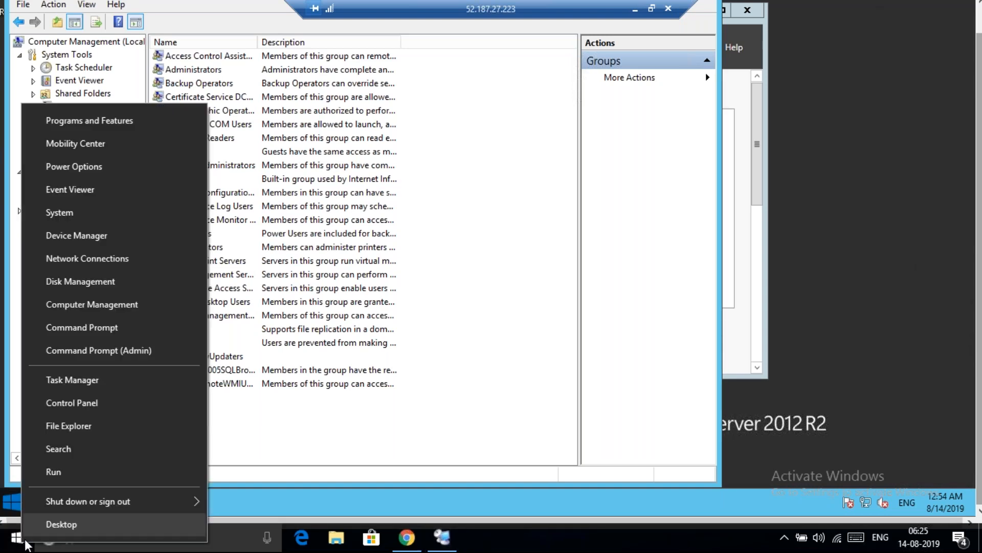
left_click(86, 479)
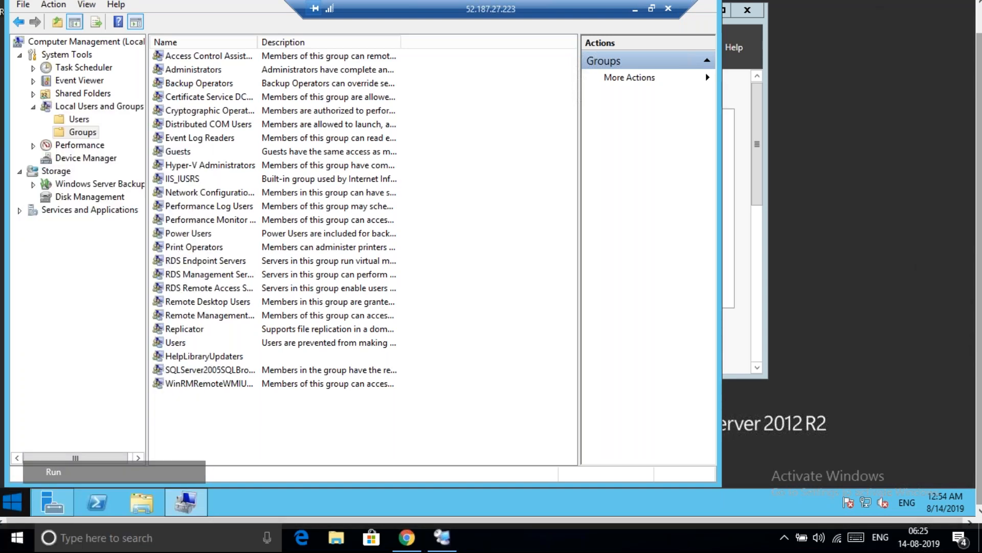
key("Return")
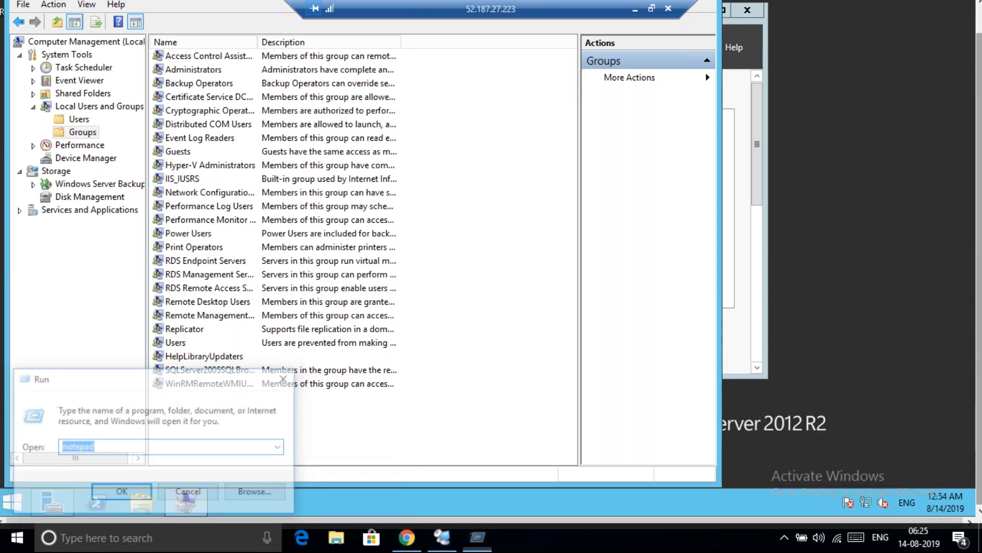
Write line '1. SCCMPS needs admin rights on Database server : Done'
type("1. ")
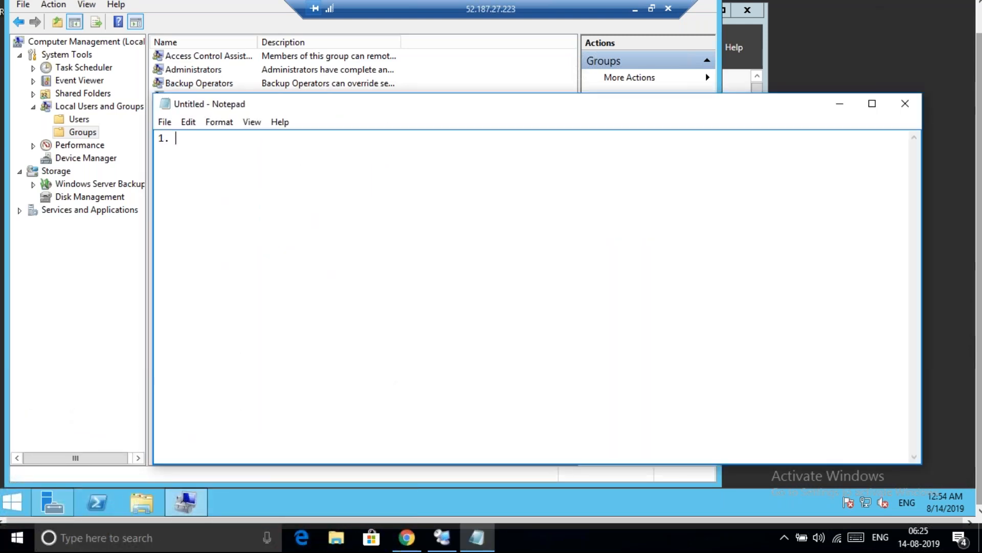
type("SCC")
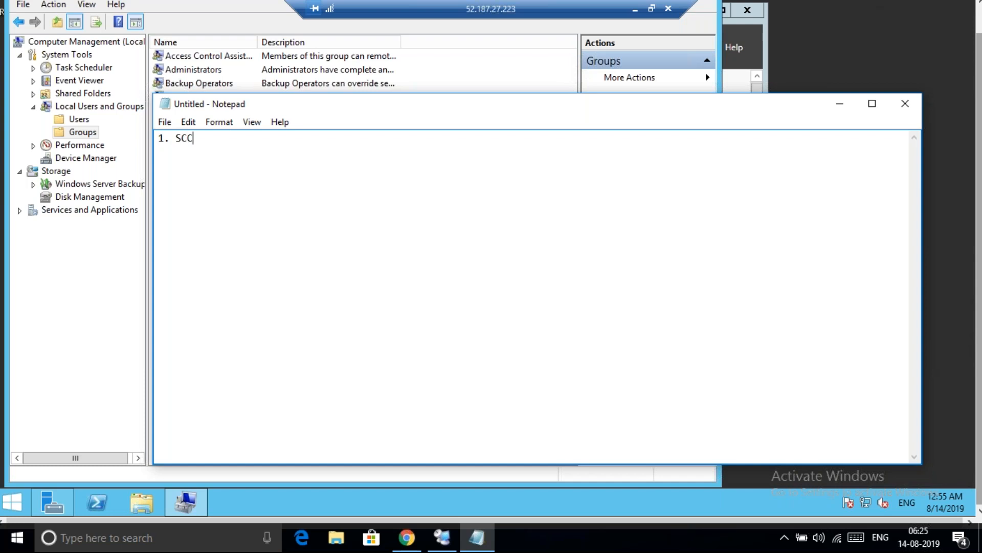
type("MPS needs adving")
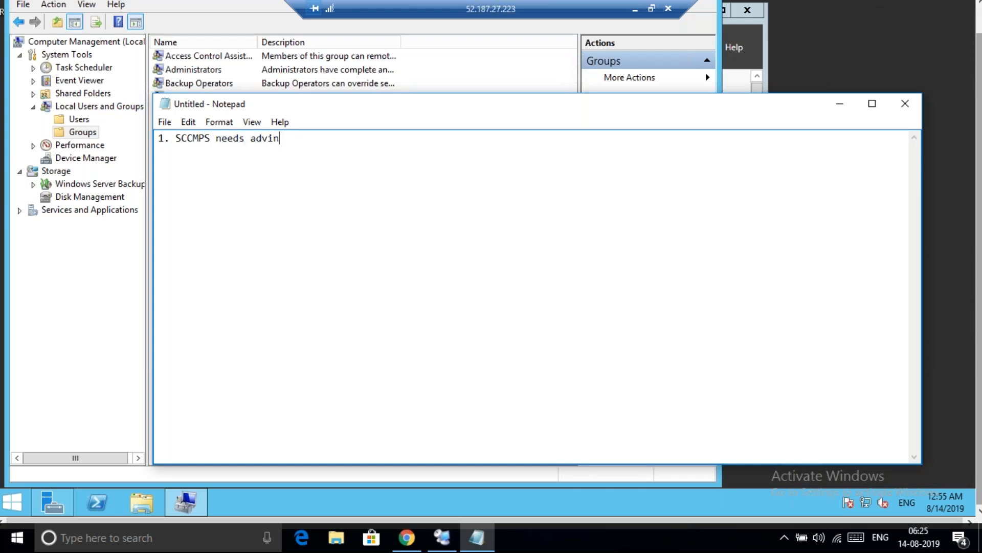
key("BackSpace")
key("BackSpace")
key("BackSpace")
key("BackSpace")
type("min rights on d")
key("BackSpace")
type("Database serv")
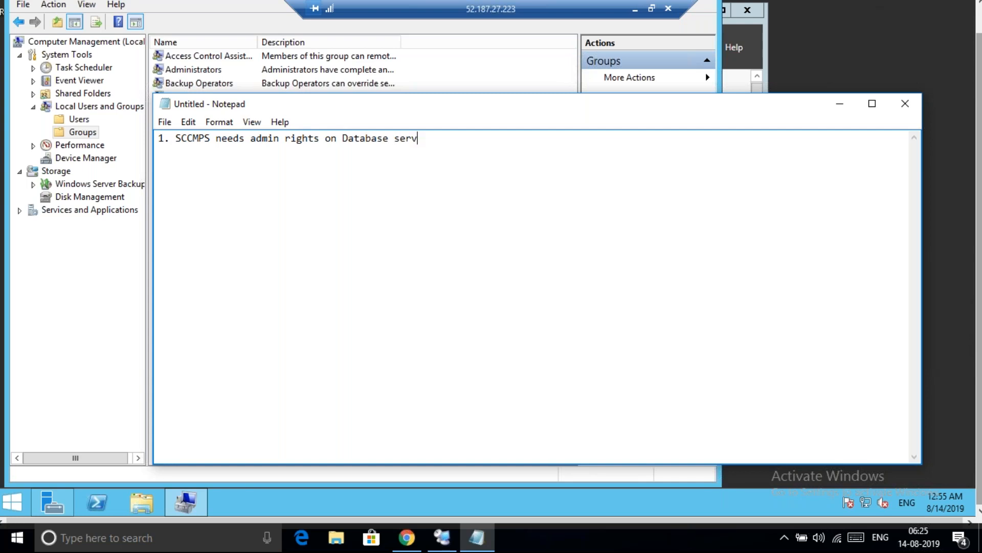
type("er : Done")
Add line '2. Create a container in AD as System Management'
key("Return")
type("2. Create a System")
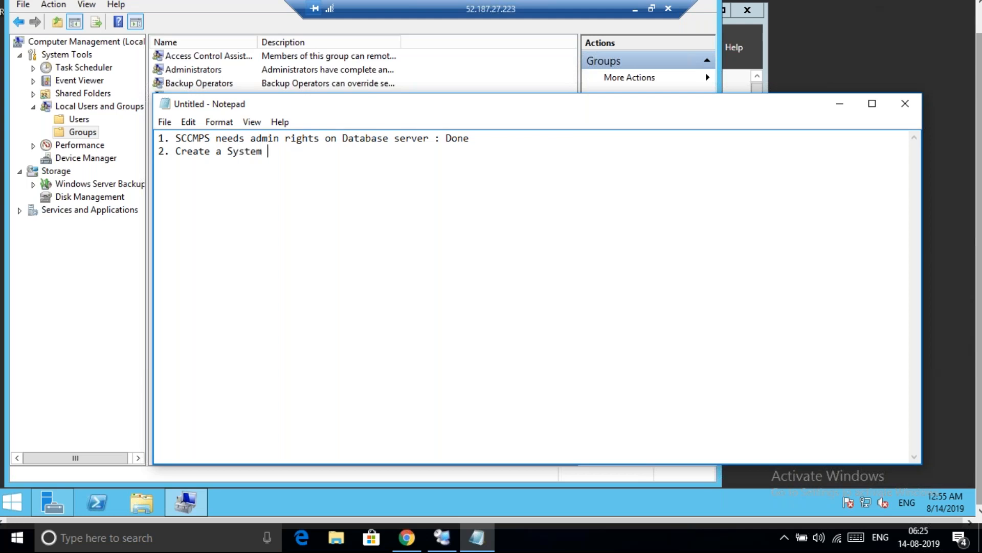
key("BackSpace")
key("BackSpace")
key("BackSpace")
key("BackSpace")
key("BackSpace")
key("BackSpace")
key("BackSpace")
type("container in AD as System Management")
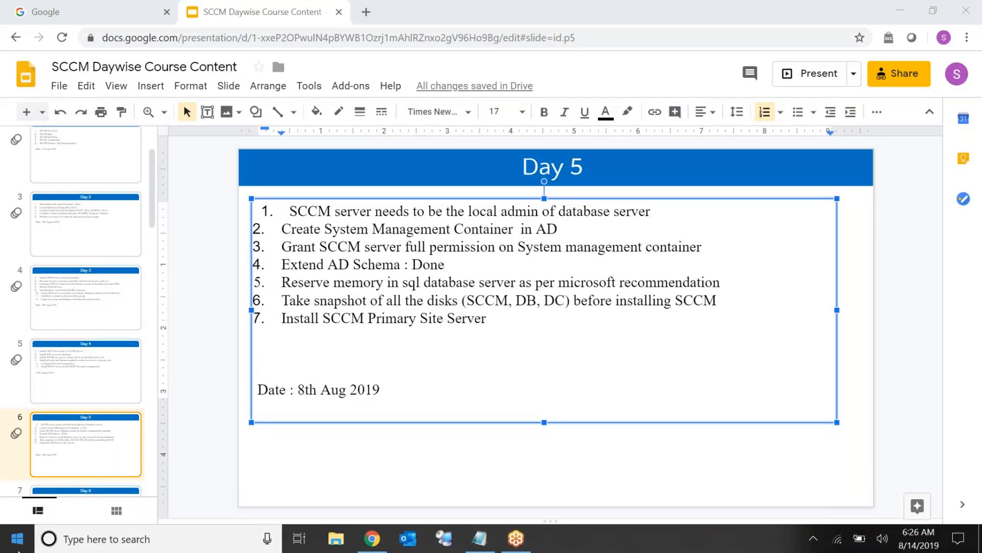
Run mspaint from the Run dialog to start Paint
right_click(12, 539)
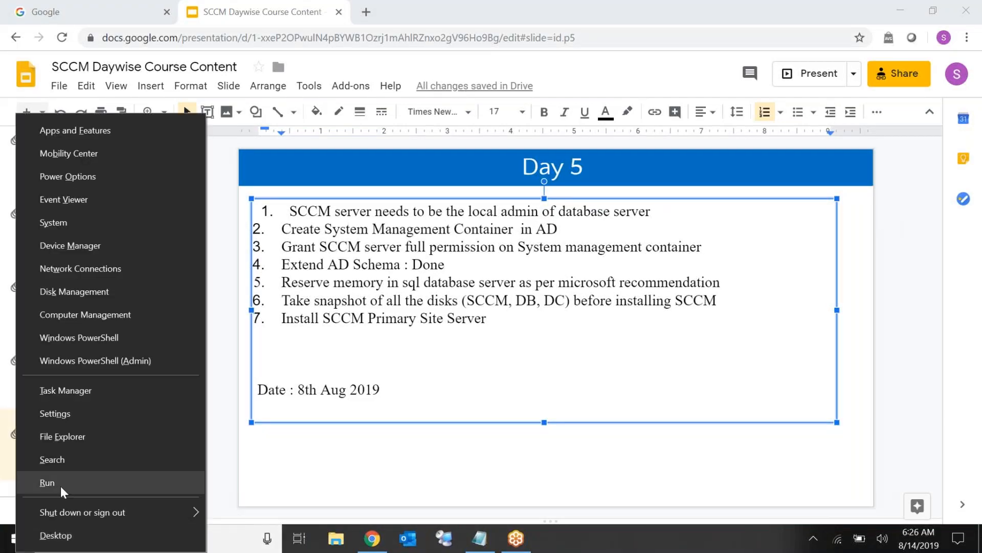
left_click(63, 487)
type("m")
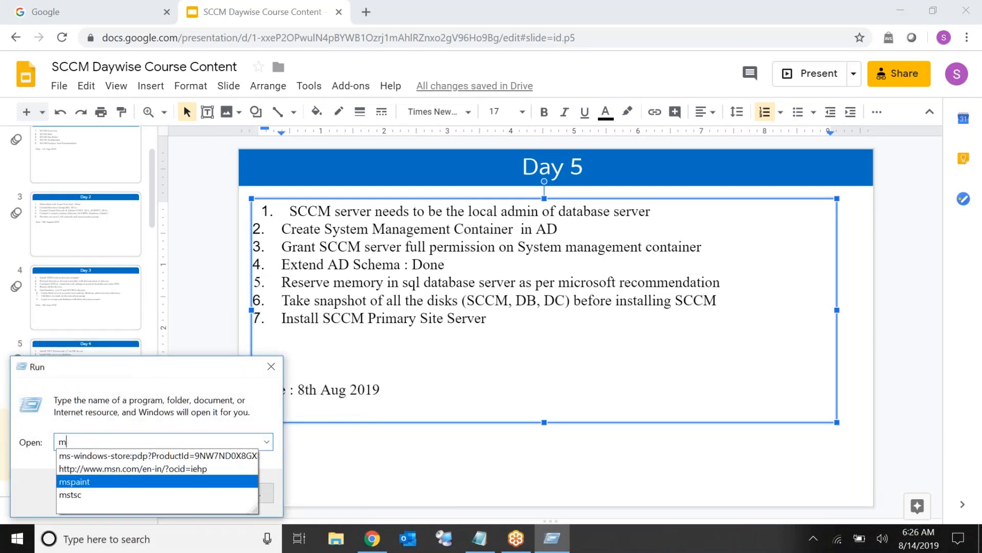
type("spaint")
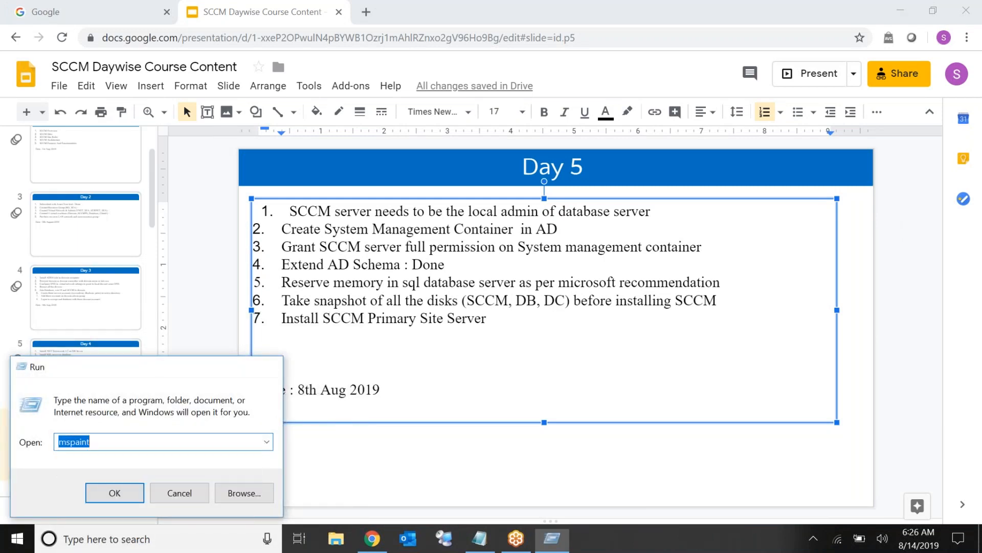
key("Return")
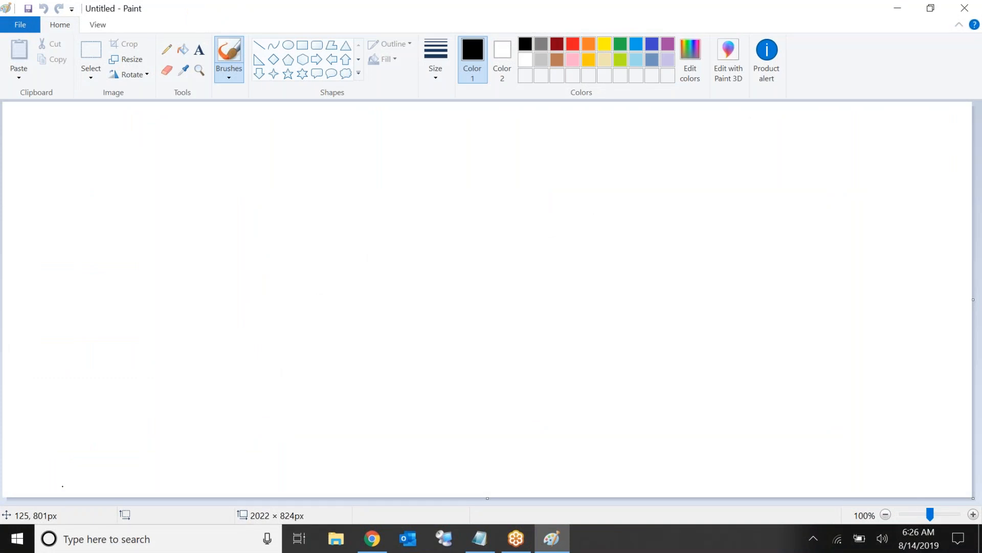
Draw a large square labelled 'Active Directory' near the canvas top centre
left_click(302, 47)
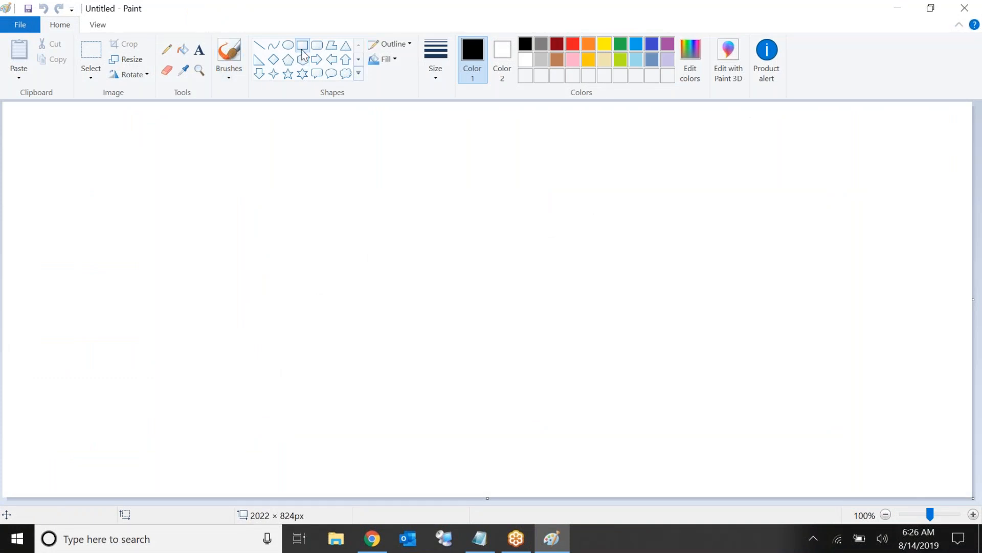
mouse_move(398, 124)
left_mouse_down()
mouse_move(399, 197)
mouse_move(535, 250)
left_mouse_up()
left_click(200, 49)
left_click(424, 103)
type("Active Directory")
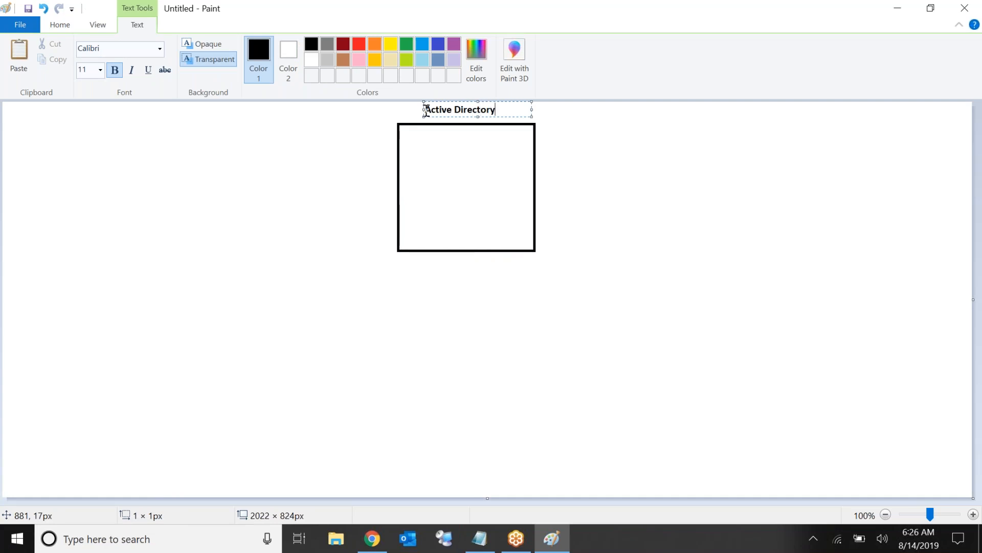
left_click(287, 183)
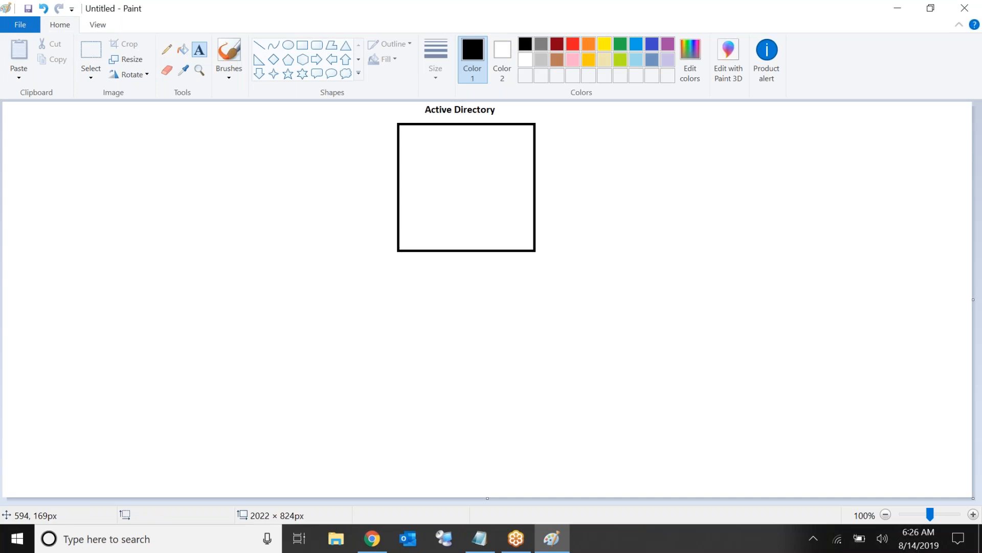
Draw a narrow 'System Management' box inside the top of the Active Directory square
left_click(303, 45)
left_click_drag(405, 146, 527, 174)
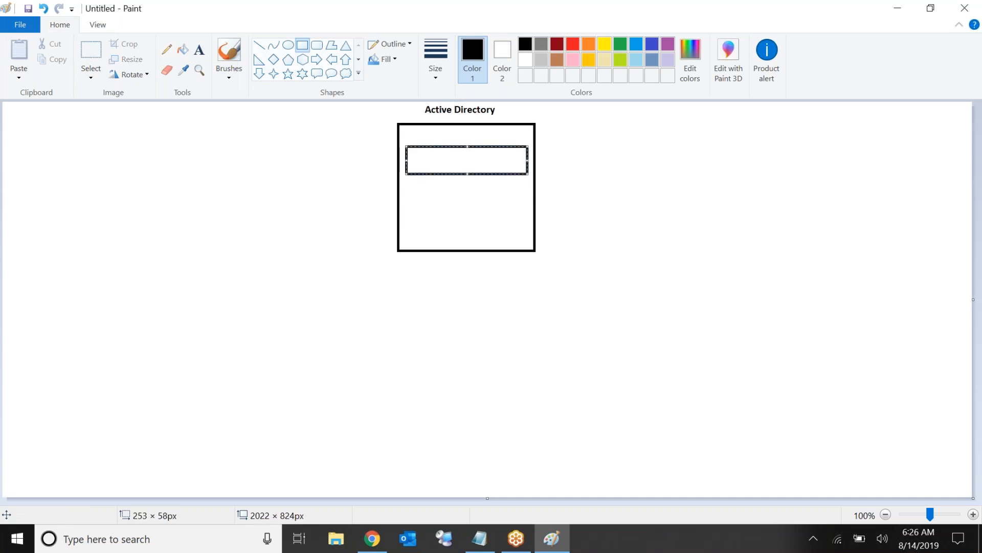
left_click(199, 50)
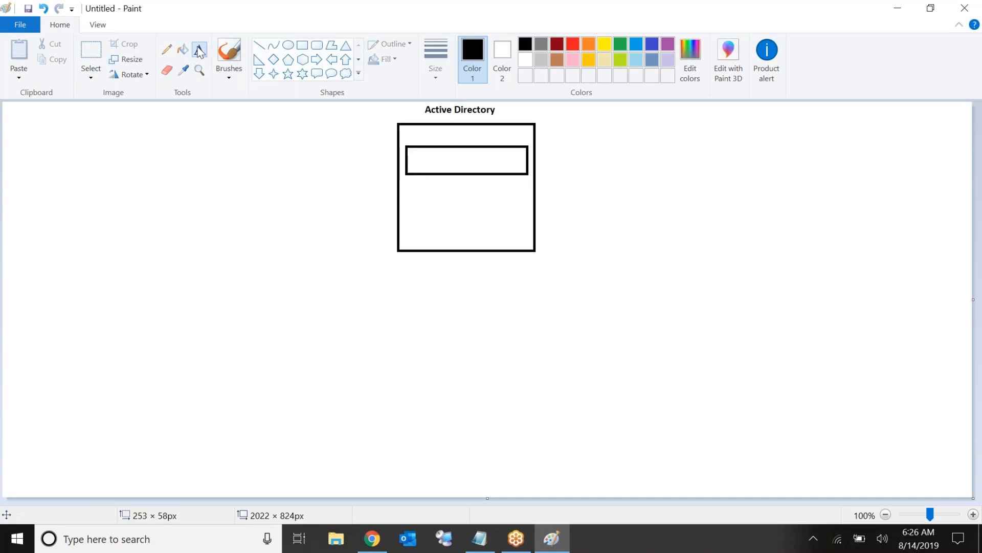
left_click(419, 159)
type("System Management")
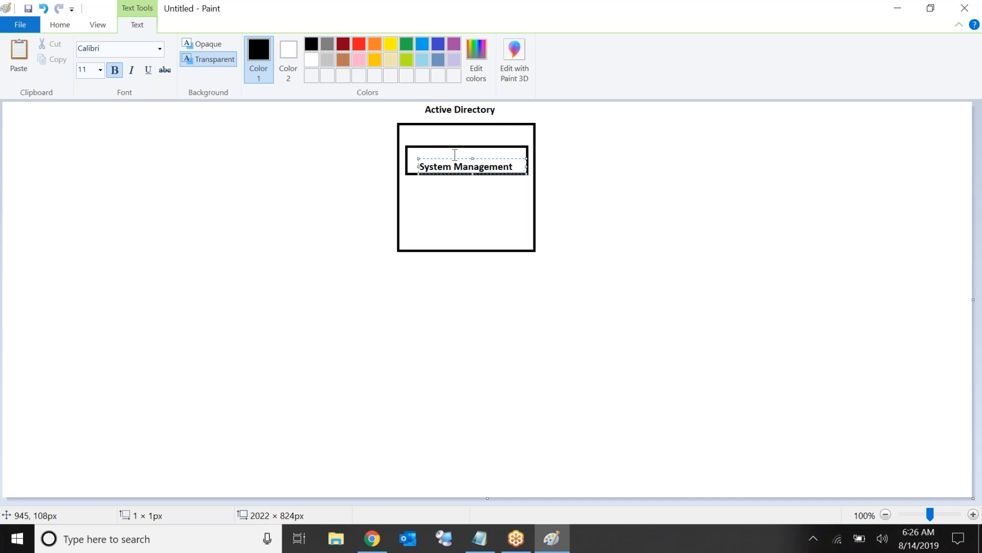
left_click_drag(453, 158, 446, 152)
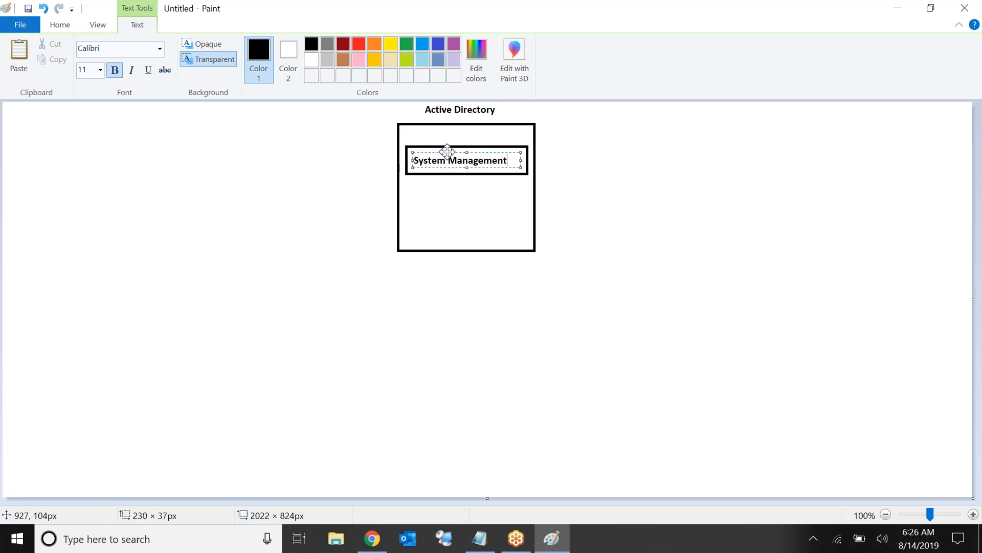
left_click(607, 182)
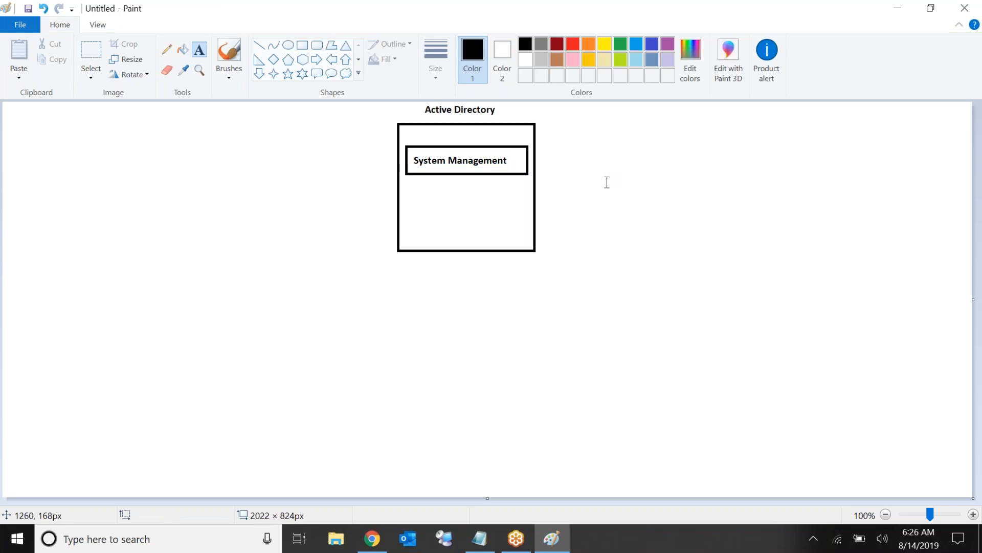
Draw an 'SCCMPS' box on the left and connect it to System Management with a line
left_click(306, 47)
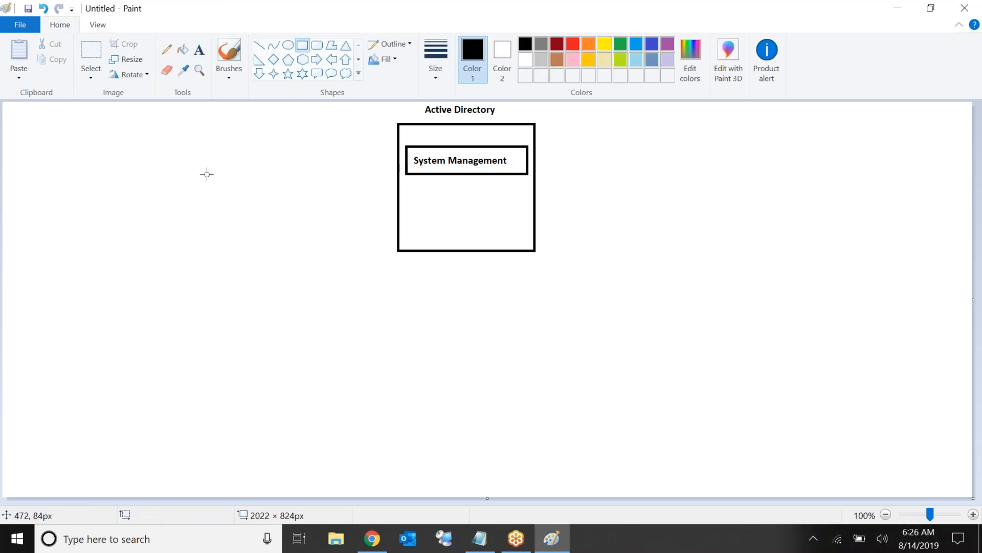
left_click_drag(156, 209, 246, 287)
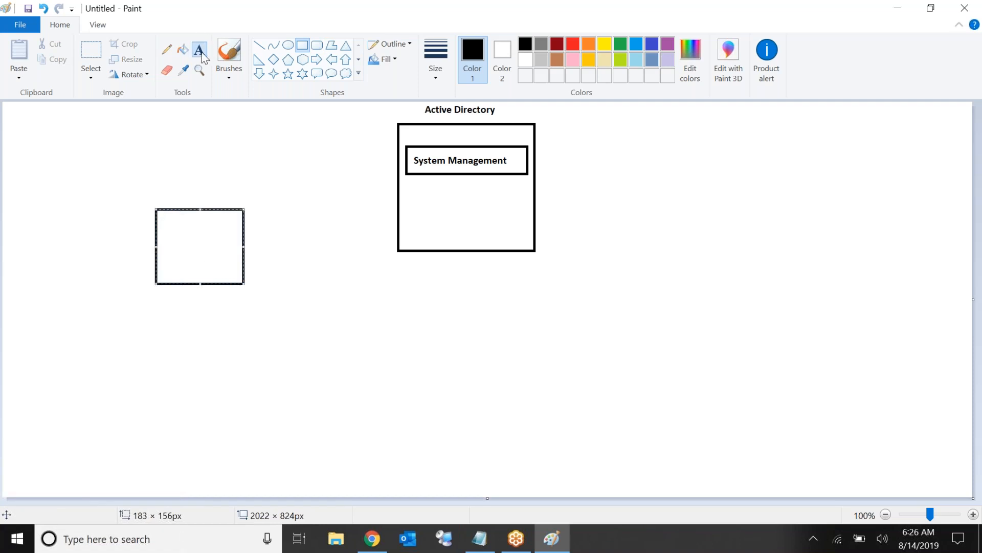
left_click(200, 50)
left_click(171, 228)
type("SCCMPS")
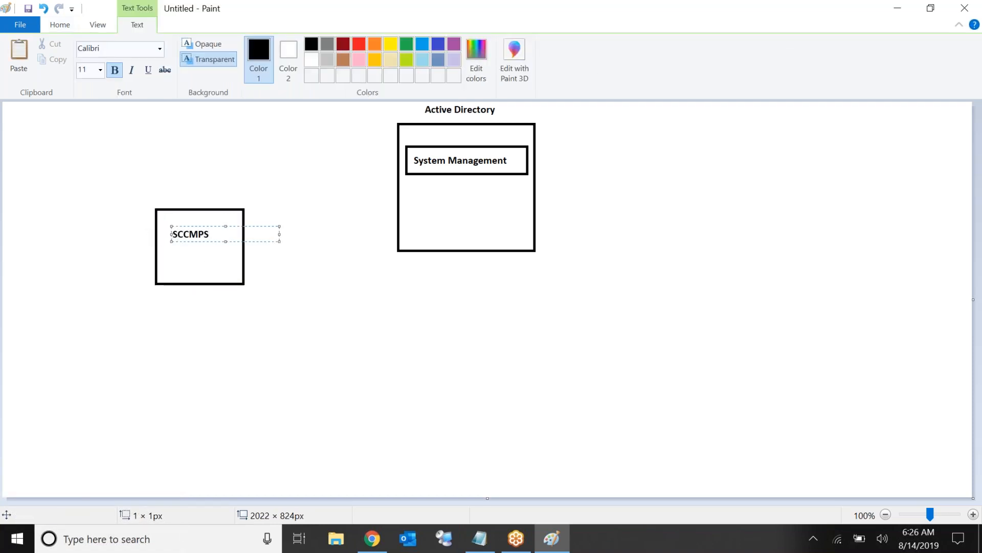
left_click(256, 214)
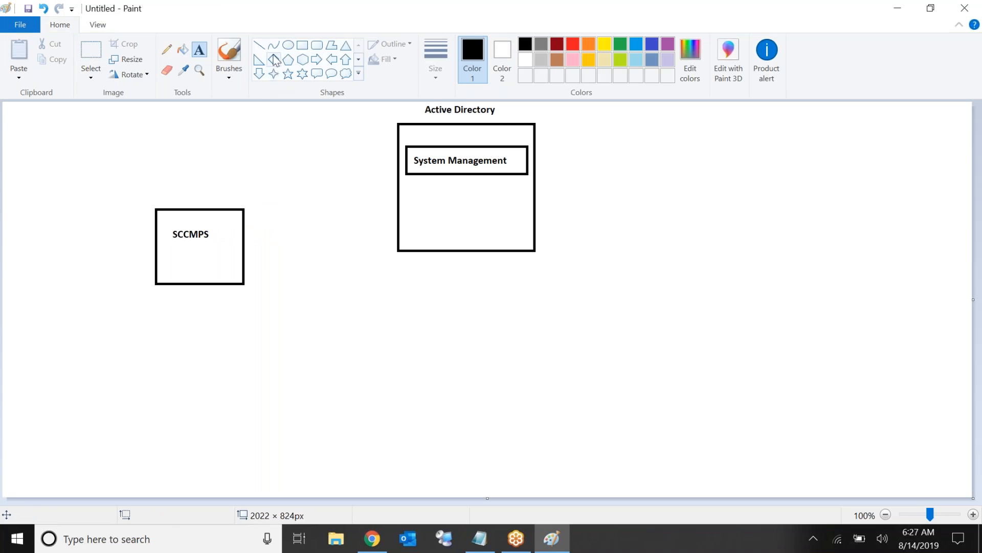
left_click(259, 45)
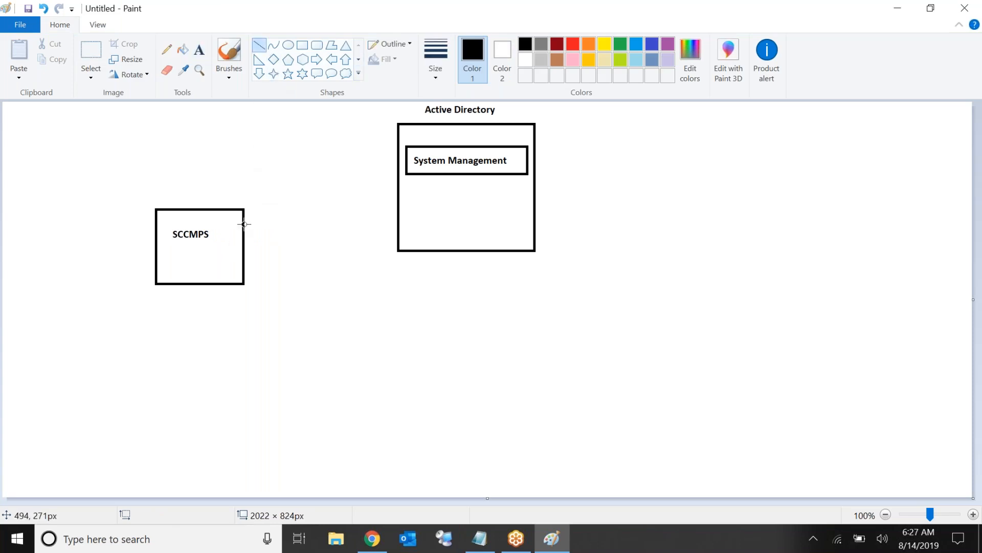
left_click_drag(242, 225, 404, 162)
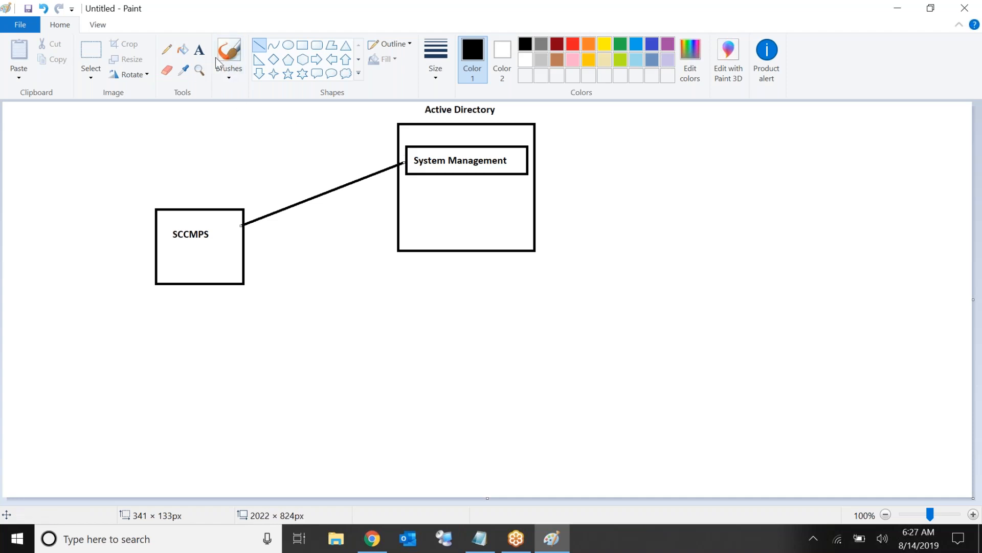
left_click(166, 51)
Draw a thickest-width red pencil arrow from SCCMPS to System Management
left_click(433, 74)
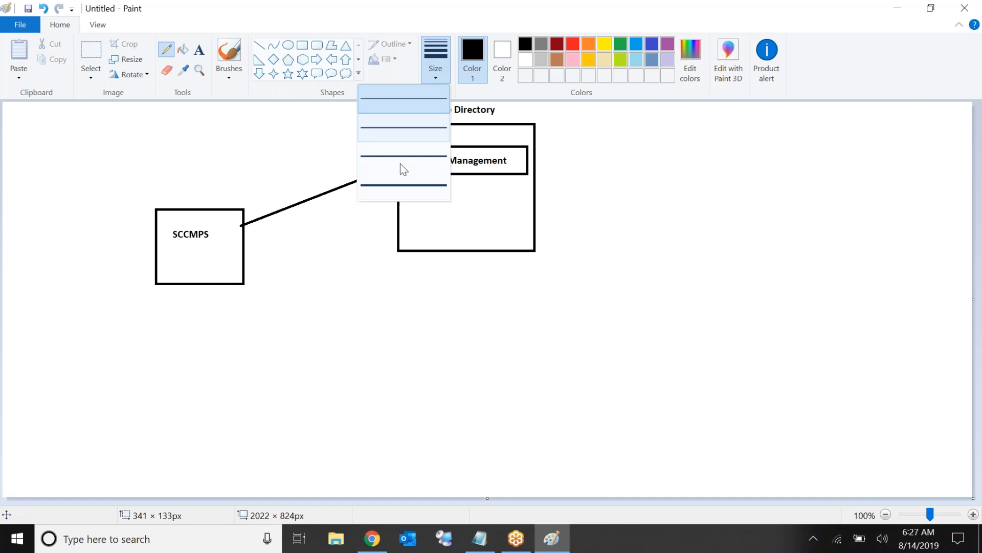
left_click(405, 187)
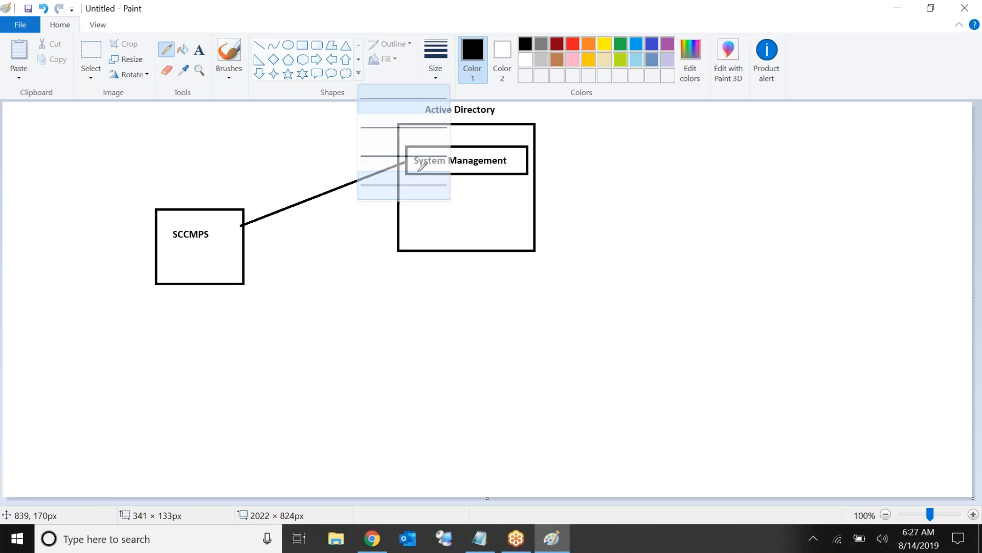
left_click(573, 46)
left_click(435, 71)
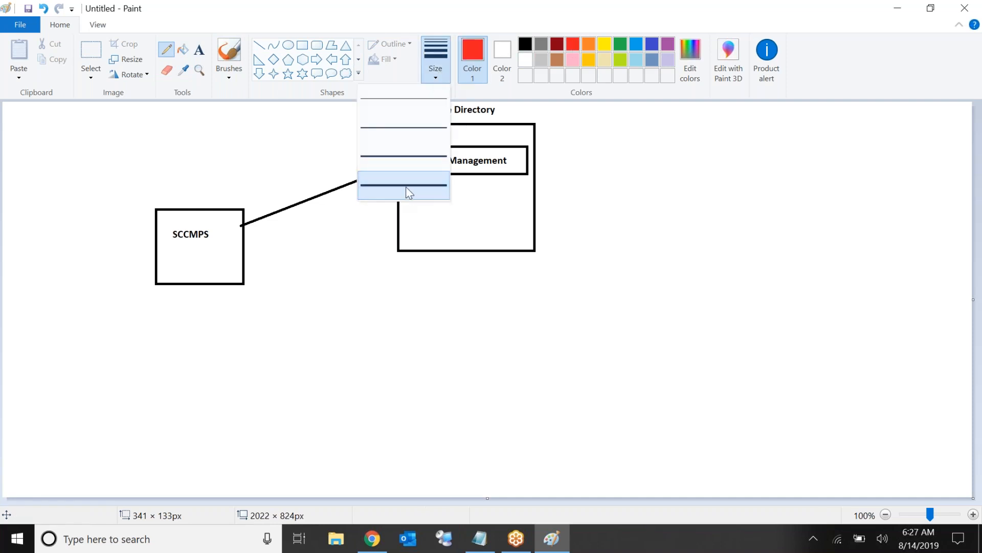
left_click(409, 193)
left_click(438, 55)
left_click(437, 53)
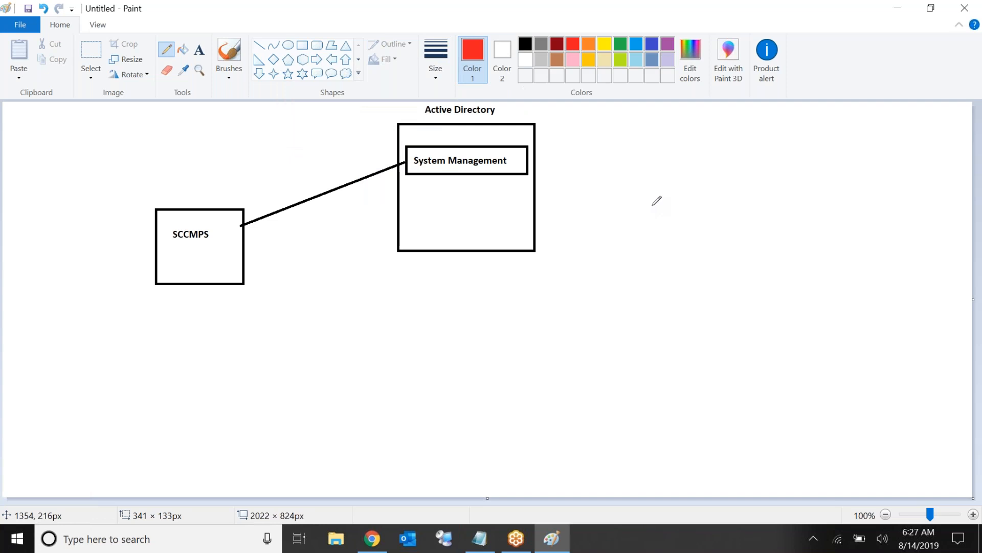
left_click(443, 67)
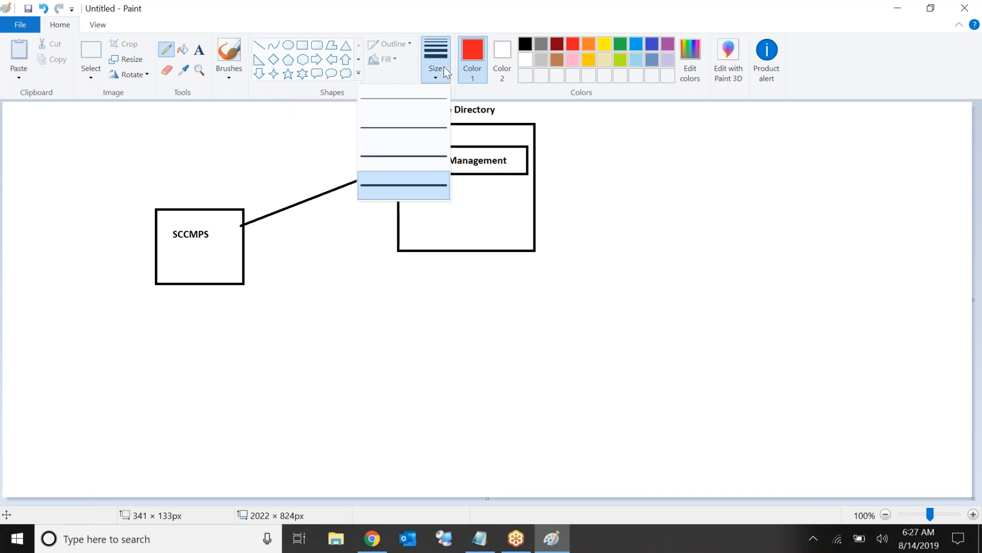
left_click(403, 189)
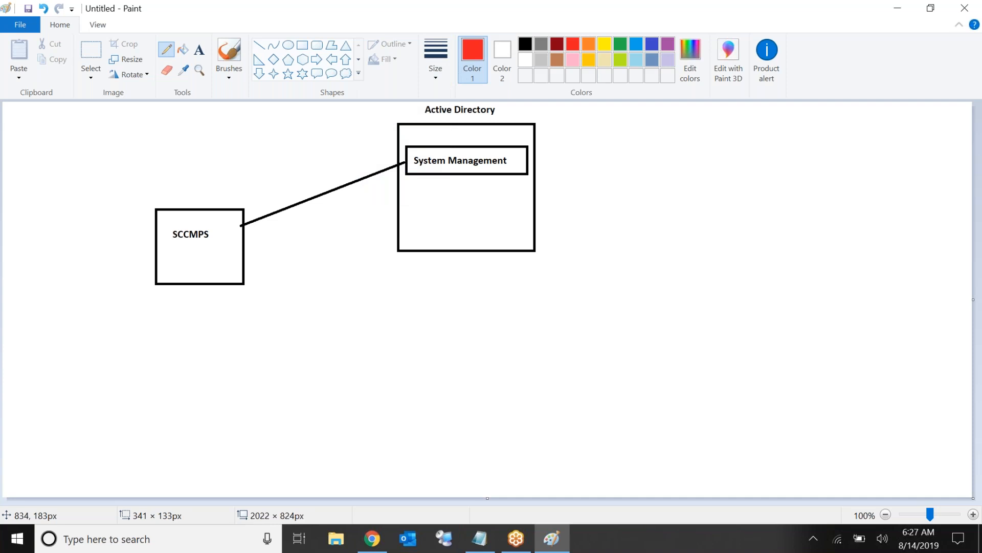
mouse_move(222, 226)
left_mouse_down()
mouse_move(287, 140)
mouse_move(379, 134)
mouse_move(418, 153)
left_mouse_up()
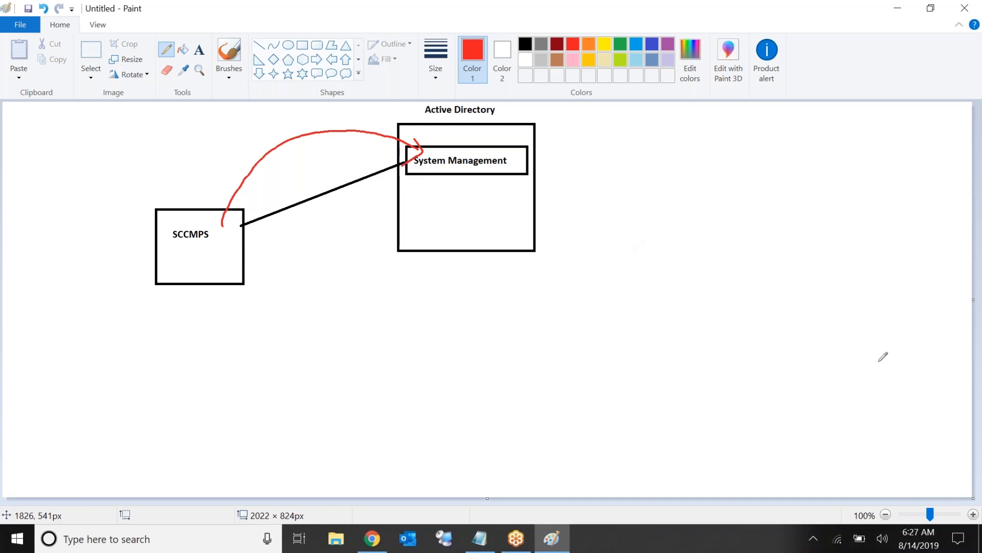
Draw the first three red squares along the bottom of the canvas
mouse_move(52, 375)
left_mouse_down()
mouse_move(91, 430)
mouse_move(121, 373)
mouse_move(44, 388)
left_mouse_up()
mouse_move(153, 375)
left_mouse_down()
mouse_move(187, 428)
mouse_move(186, 377)
mouse_move(144, 379)
left_mouse_up()
mouse_move(253, 376)
left_mouse_down()
mouse_move(334, 420)
mouse_move(248, 375)
left_mouse_up()
Extend the bottom row with red squares four through eight
left_click(494, 370)
mouse_move(375, 370)
left_mouse_down()
mouse_move(466, 416)
mouse_move(362, 375)
left_mouse_up()
mouse_move(493, 370)
left_mouse_down()
mouse_move(596, 409)
mouse_move(492, 371)
left_mouse_up()
mouse_move(612, 370)
left_mouse_down()
mouse_move(614, 382)
mouse_move(673, 412)
mouse_move(625, 367)
mouse_move(612, 371)
left_mouse_up()
mouse_move(724, 365)
left_mouse_down()
mouse_move(811, 405)
mouse_move(723, 366)
left_mouse_up()
mouse_move(830, 353)
left_mouse_down()
mouse_move(833, 400)
mouse_move(924, 364)
mouse_move(824, 353)
left_mouse_up()
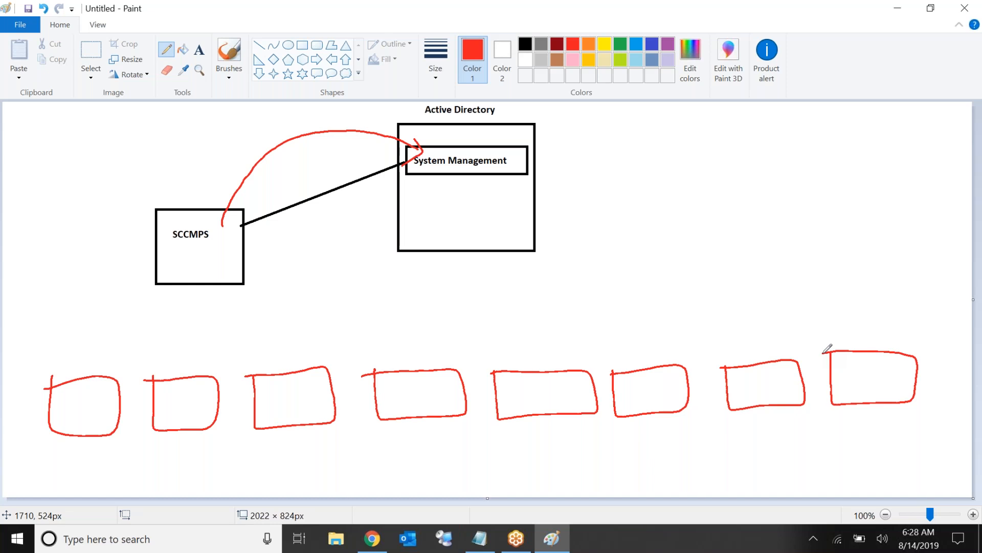
Add a red arrow from System Management to a handwritten, underlined 'SCCM Infor' note
mouse_move(534, 163)
left_mouse_down()
mouse_move(578, 152)
mouse_move(583, 168)
left_mouse_up()
mouse_move(622, 136)
left_mouse_down()
mouse_move(607, 147)
mouse_move(611, 167)
left_mouse_up()
left_click_drag(655, 147, 787, 159)
mouse_move(810, 116)
left_mouse_down()
mouse_move(814, 179)
mouse_move(825, 146)
left_mouse_up()
mouse_move(829, 144)
left_mouse_down()
mouse_move(856, 139)
mouse_move(860, 171)
left_mouse_up()
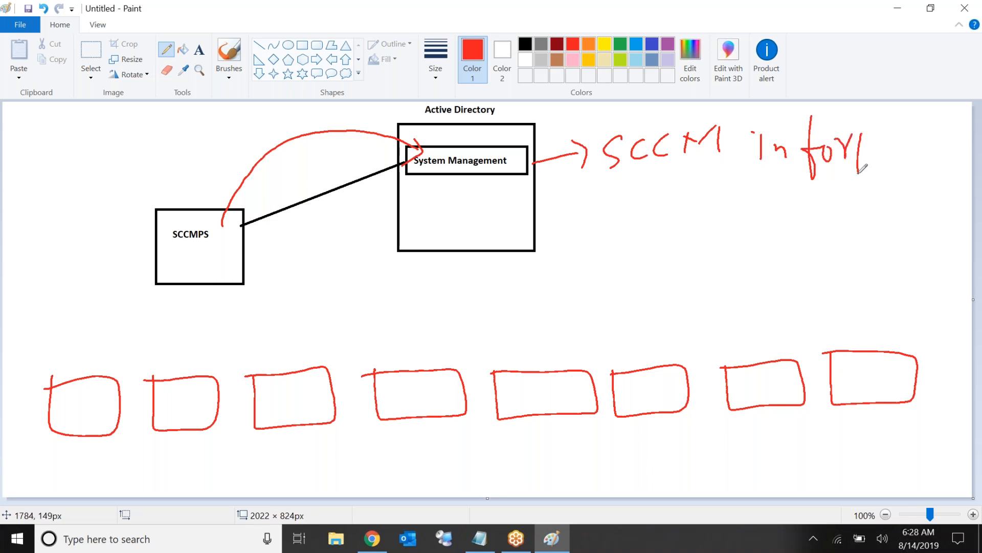
left_click_drag(607, 191, 865, 174)
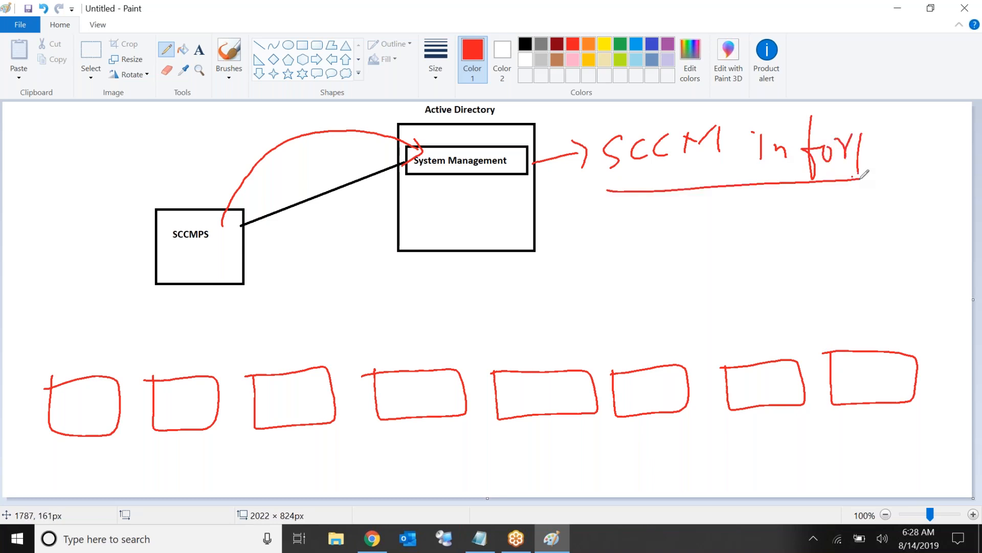
Draw red lines from System Management down to each of the eight boxes
left_click_drag(430, 177, 96, 386)
left_click_drag(480, 183, 200, 372)
mouse_move(505, 194)
left_mouse_down()
mouse_move(299, 375)
mouse_move(423, 376)
left_mouse_up()
left_click_drag(532, 186, 532, 371)
mouse_move(534, 182)
left_mouse_down()
mouse_move(660, 362)
mouse_move(656, 249)
mouse_move(801, 369)
left_mouse_up()
left_click_drag(550, 167, 876, 360)
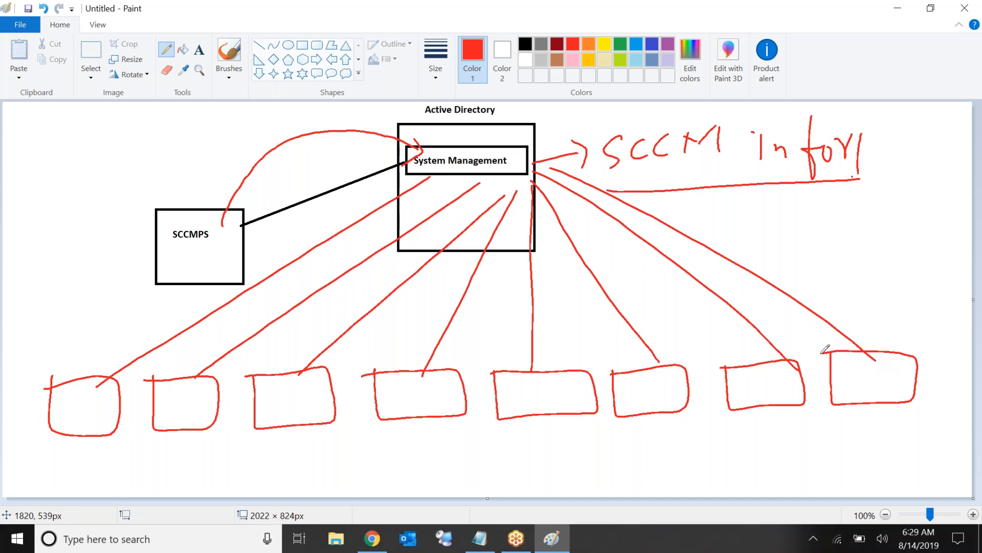
Open Paint's File menu
left_click(32, 28)
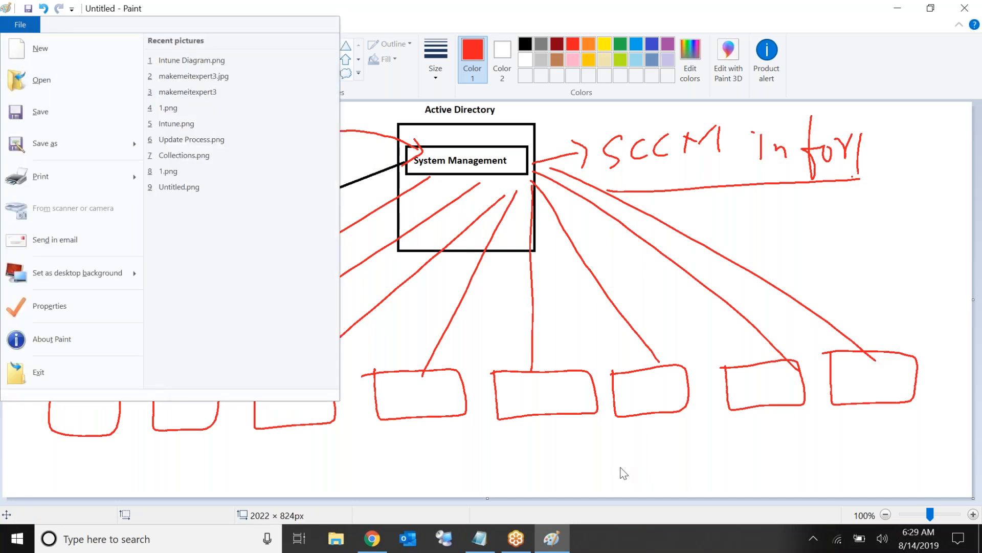
Dismiss the file menu, check the Notepad checklist, and take the Database session out of full screen
left_click(968, 229)
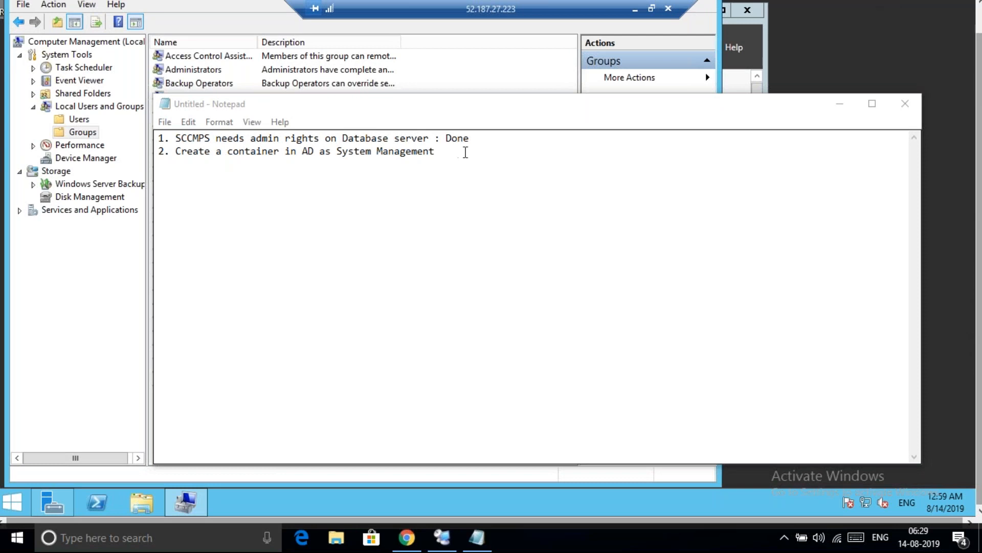
left_click(465, 152)
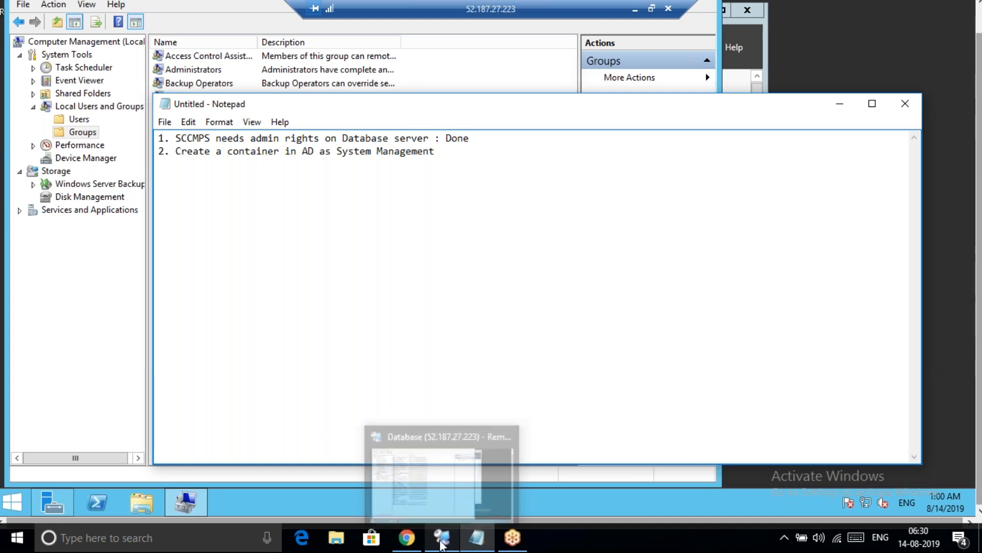
left_click(441, 542)
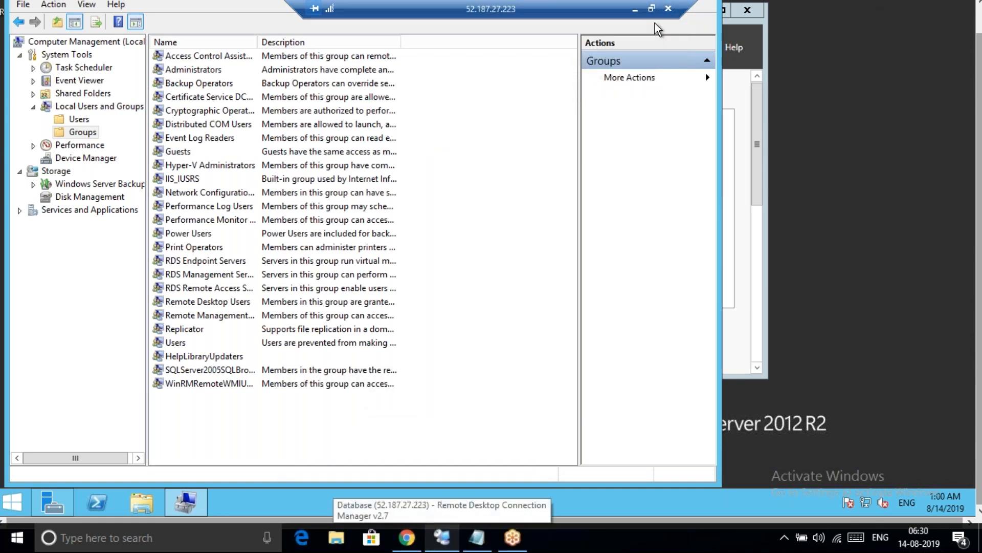
left_click(652, 8)
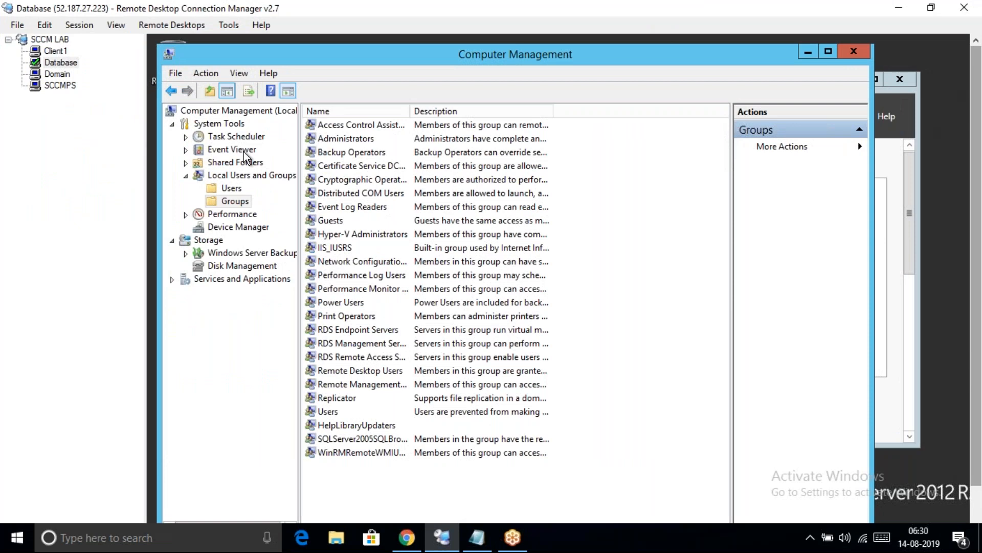
Select the Domain server and launch ADSI Edit from Server Manager's Tools menu
left_click(47, 77)
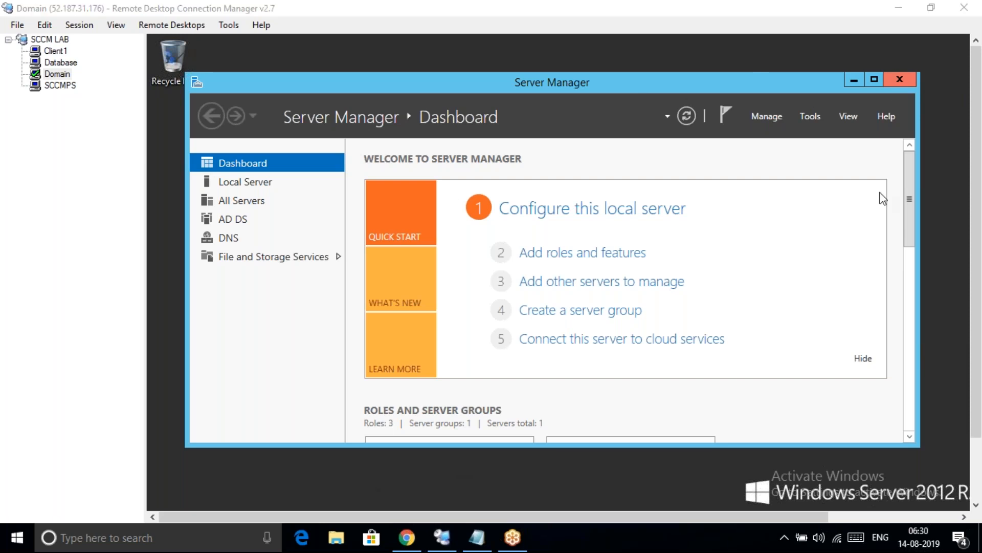
left_click(816, 116)
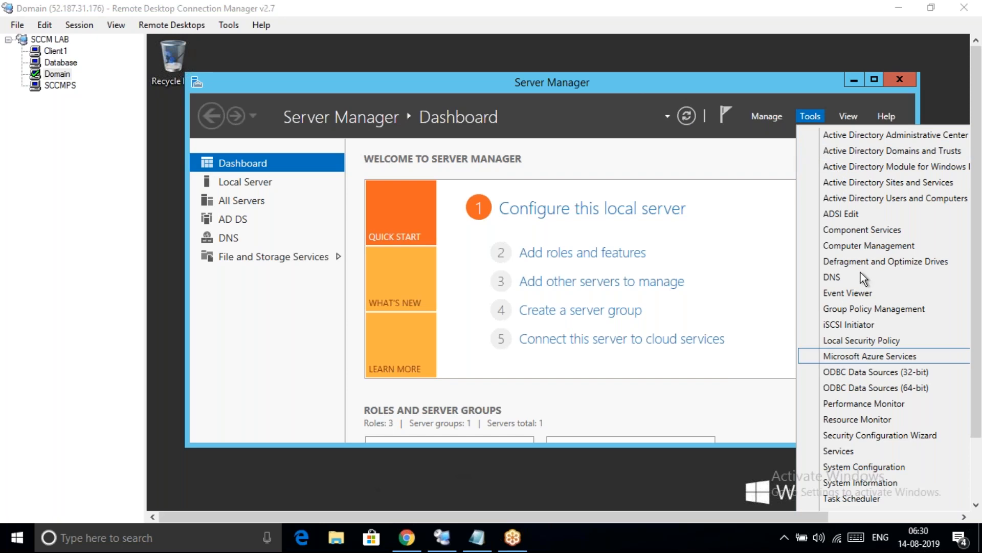
left_click(843, 214)
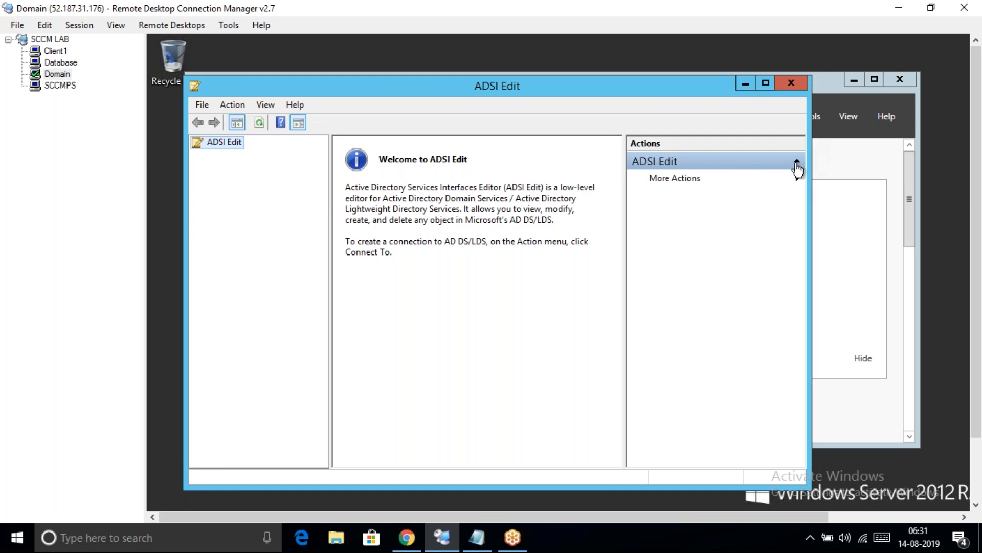
left_click(797, 162)
Connect ADSI Edit to the Default naming context
right_click(212, 152)
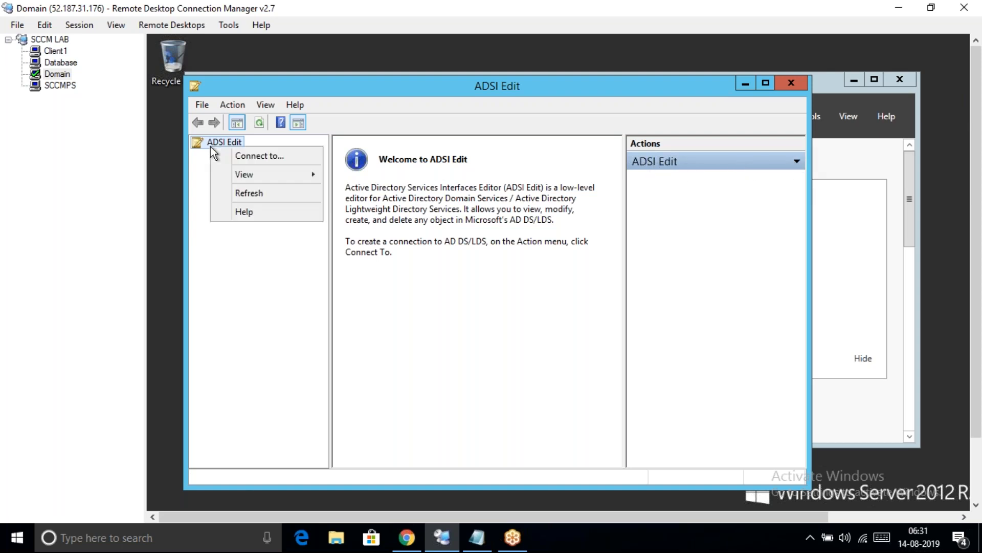
left_click(255, 155)
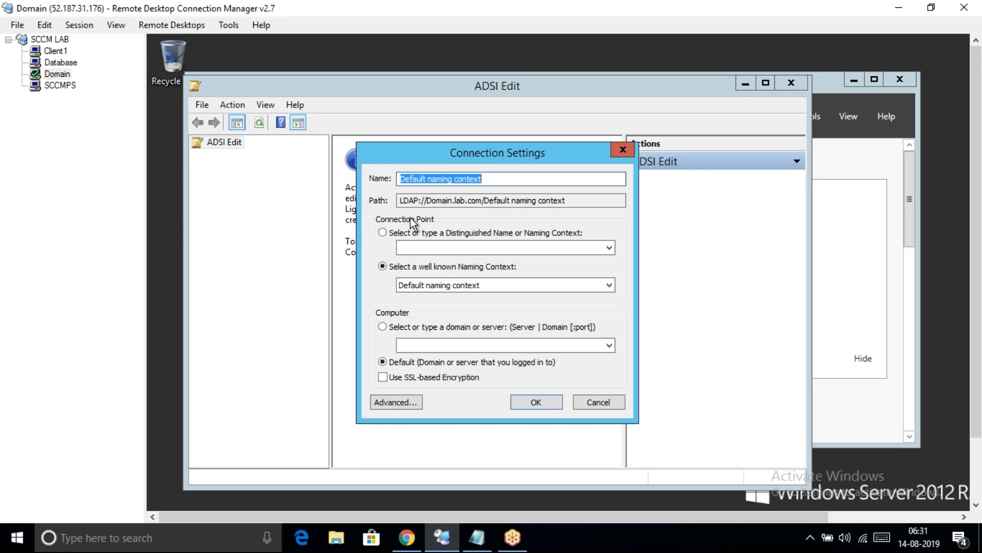
left_click(536, 404)
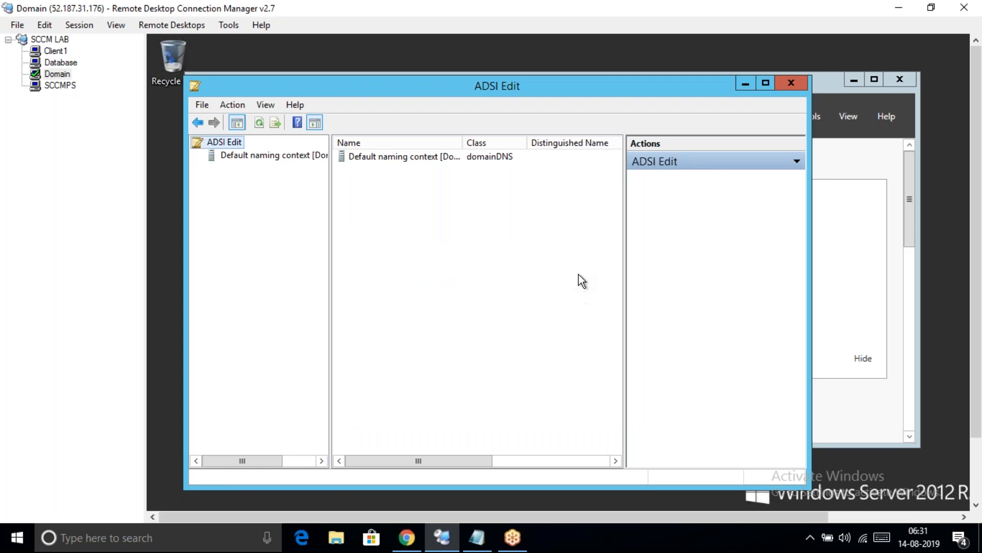
Expand Default naming context and DC=lab,DC=com to list its containers
left_click(429, 158)
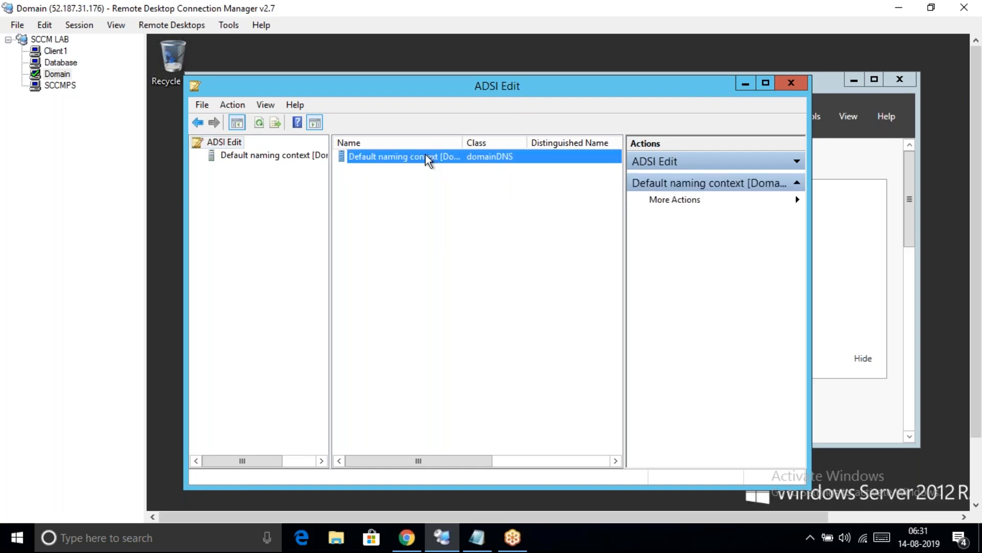
left_click(274, 179)
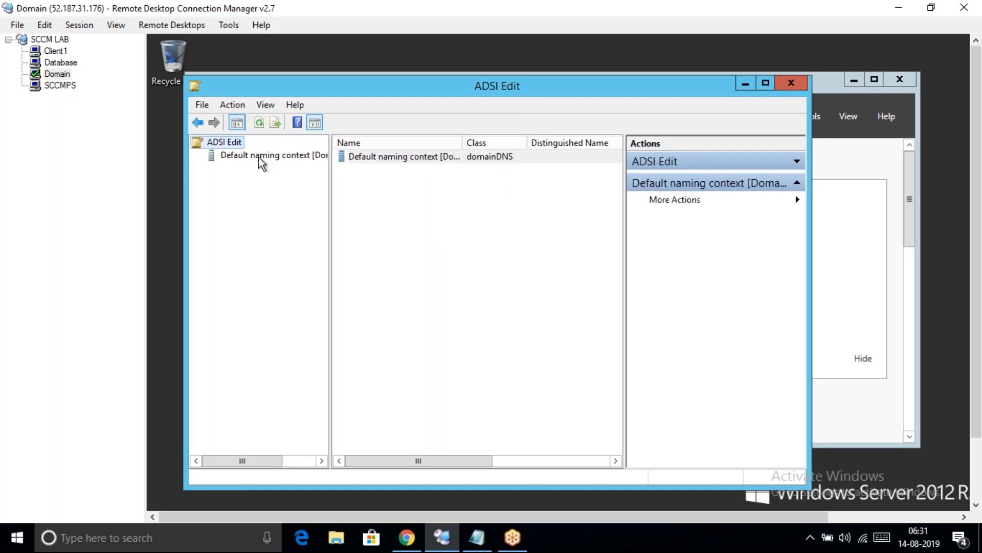
left_click(260, 158)
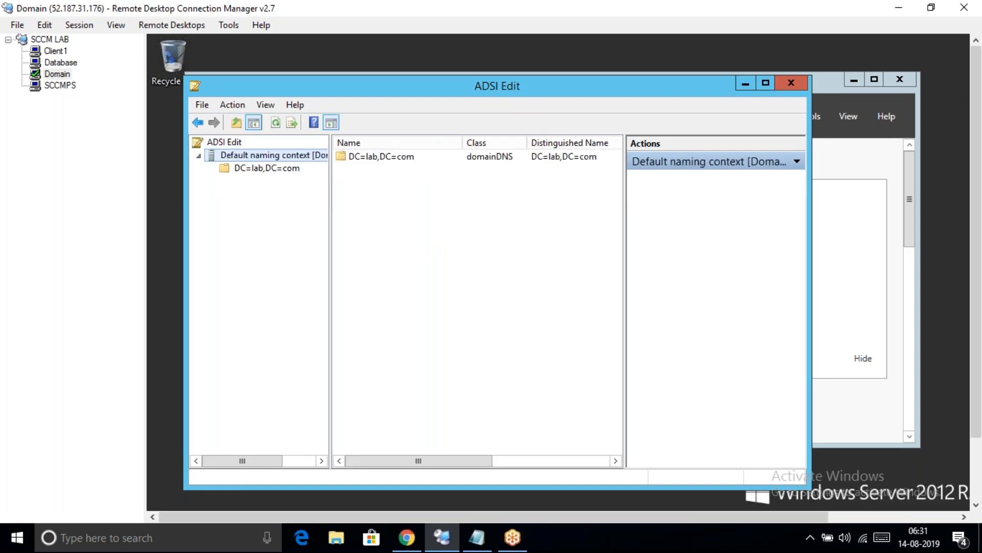
double_click(251, 168)
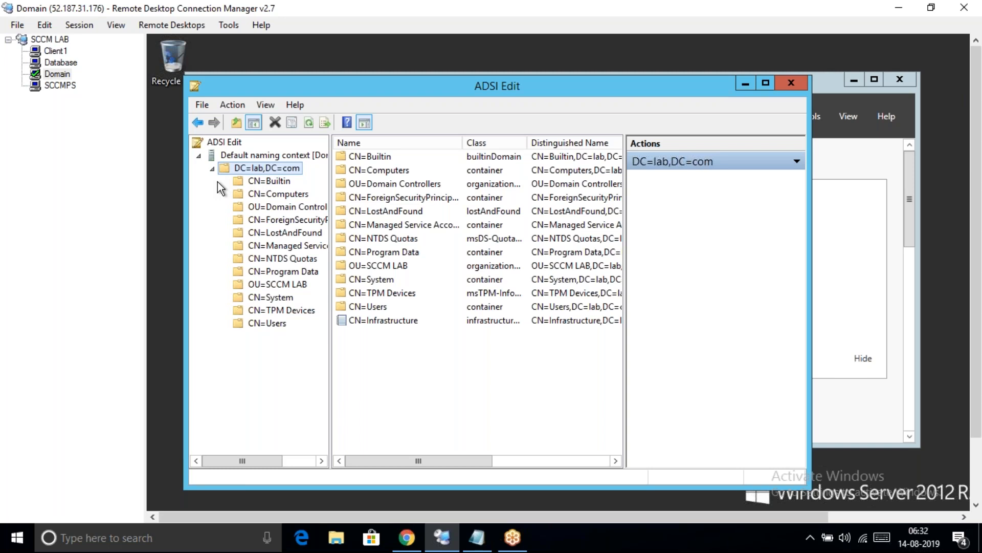
Start a new object of class container under CN=System
left_click(264, 298)
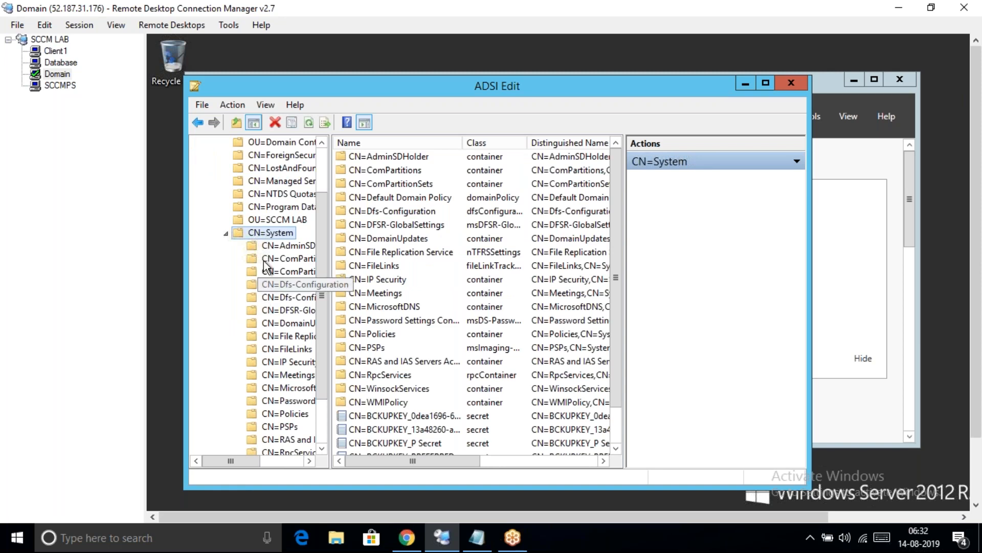
right_click(269, 235)
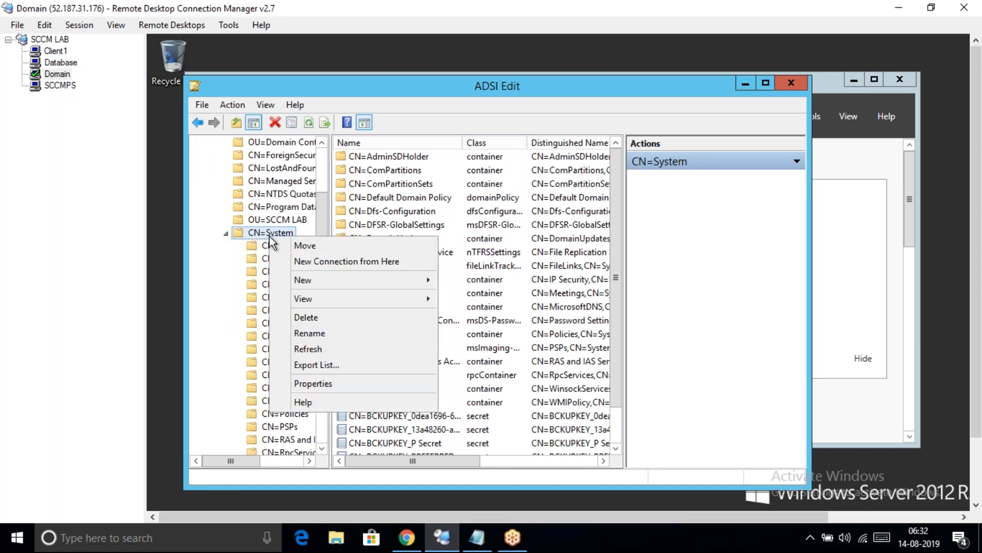
mouse_move(315, 279)
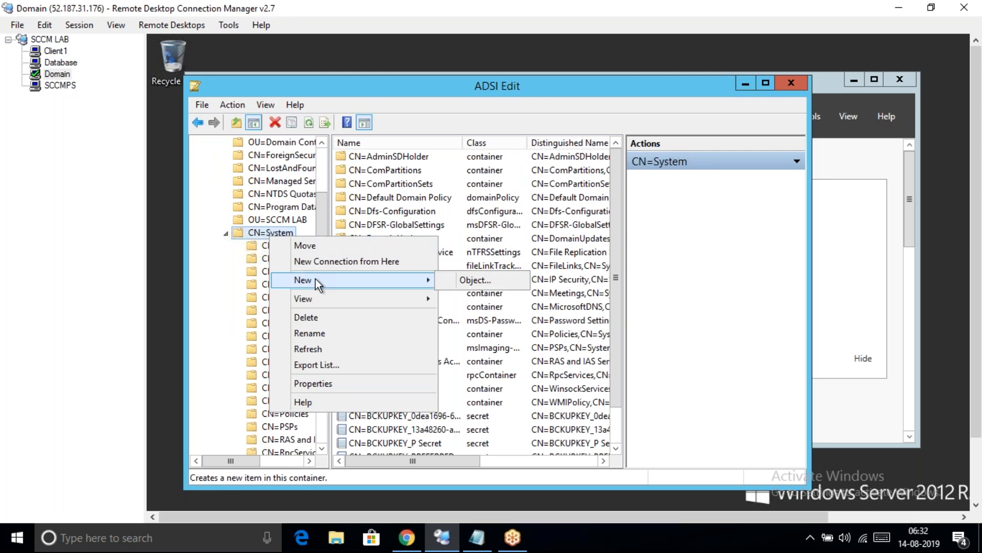
left_click(455, 281)
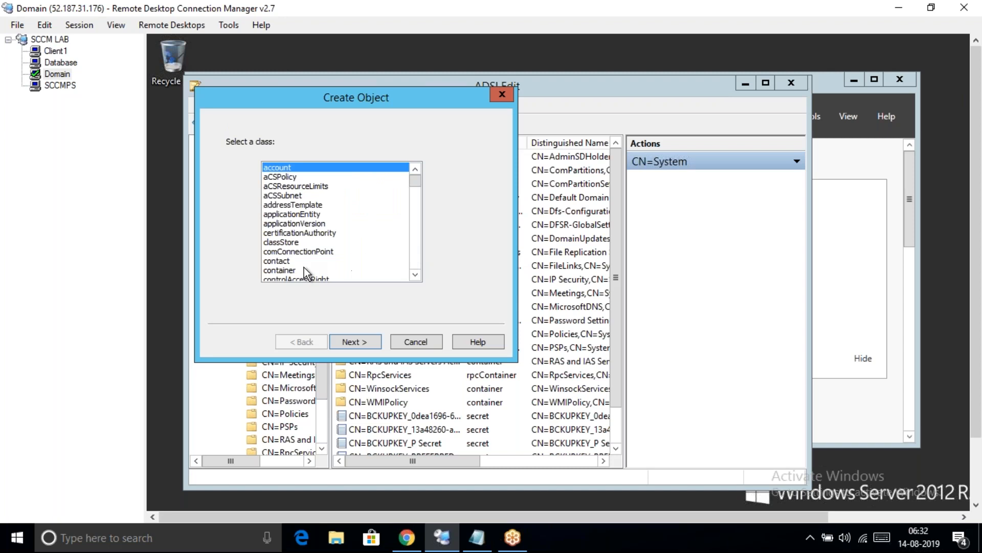
left_click(288, 271)
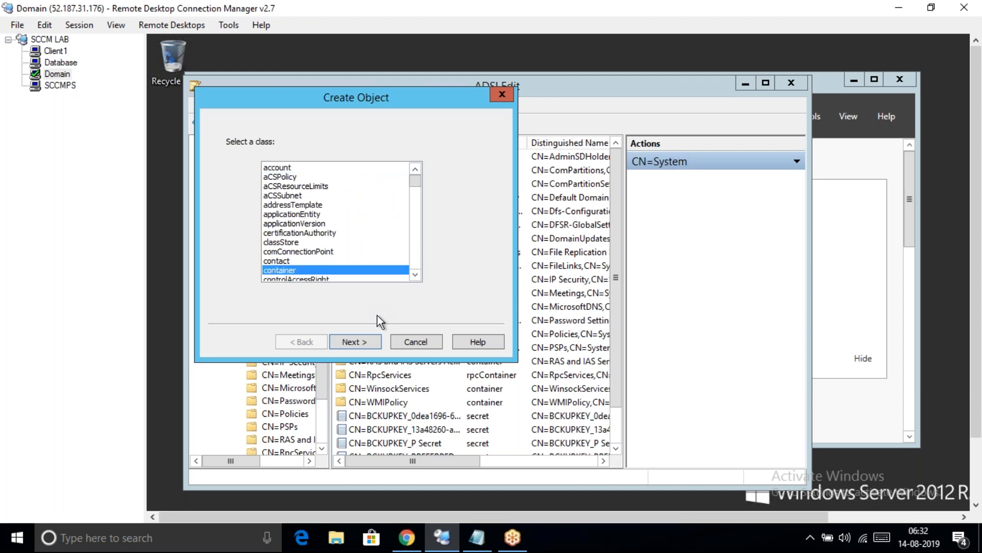
left_click(362, 341)
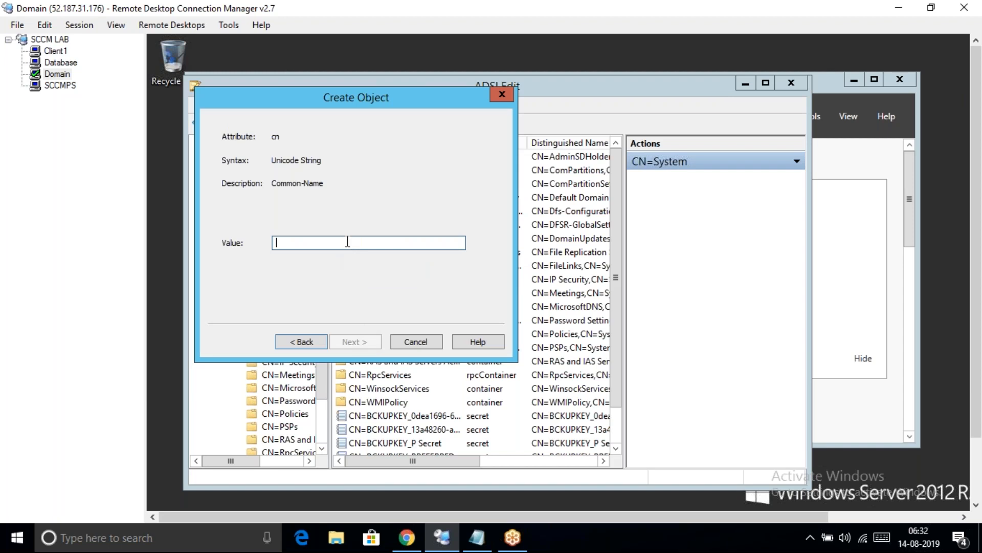
Name the container 'System Management' and finish creating it
type("SYS")
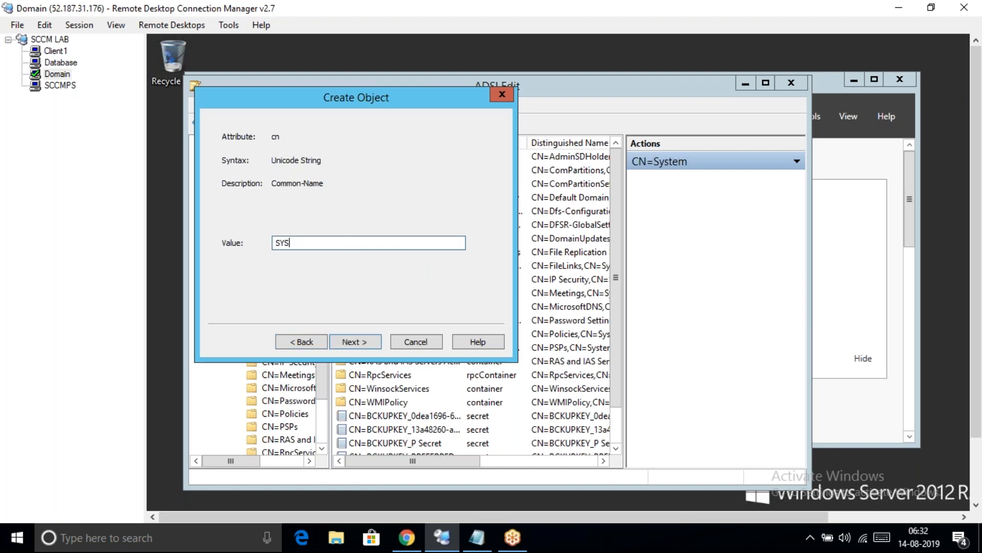
key("BackSpace")
key("BackSpace")
type("ystem Management")
left_click(357, 339)
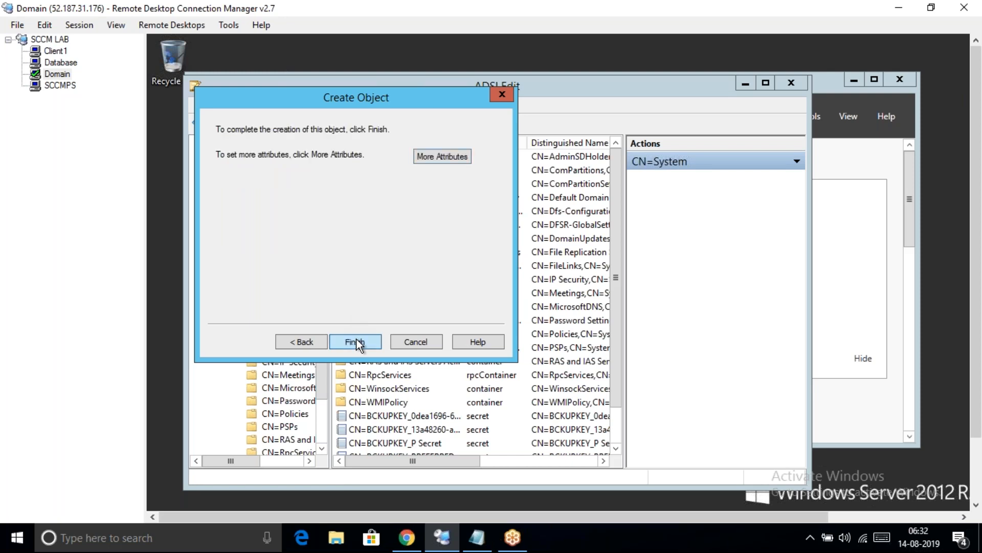
left_click(356, 340)
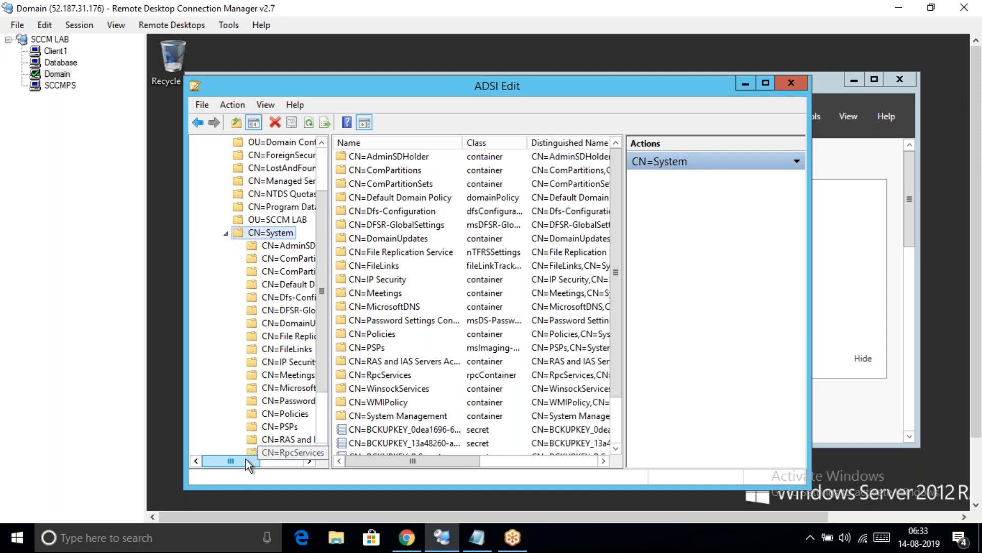
left_click_drag(249, 459, 260, 457)
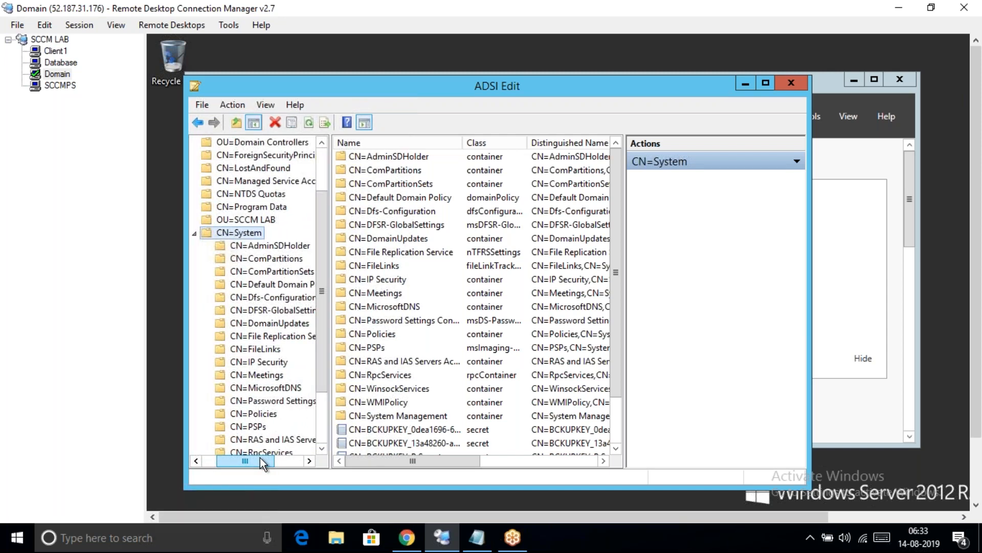
left_click_drag(322, 378, 321, 434)
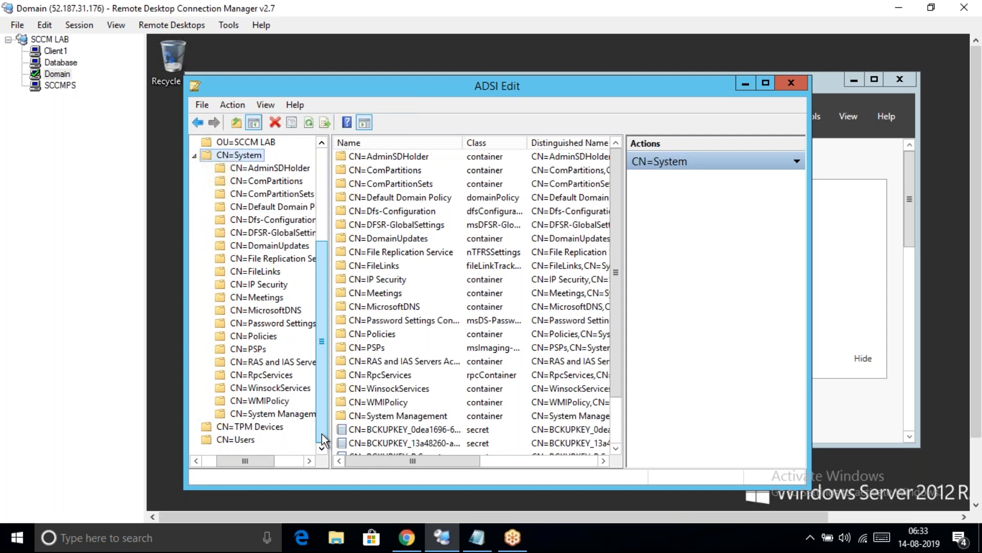
Close ADSI Edit and launch Active Directory Users and Computers from Server Manager's Tools menu
left_click(788, 81)
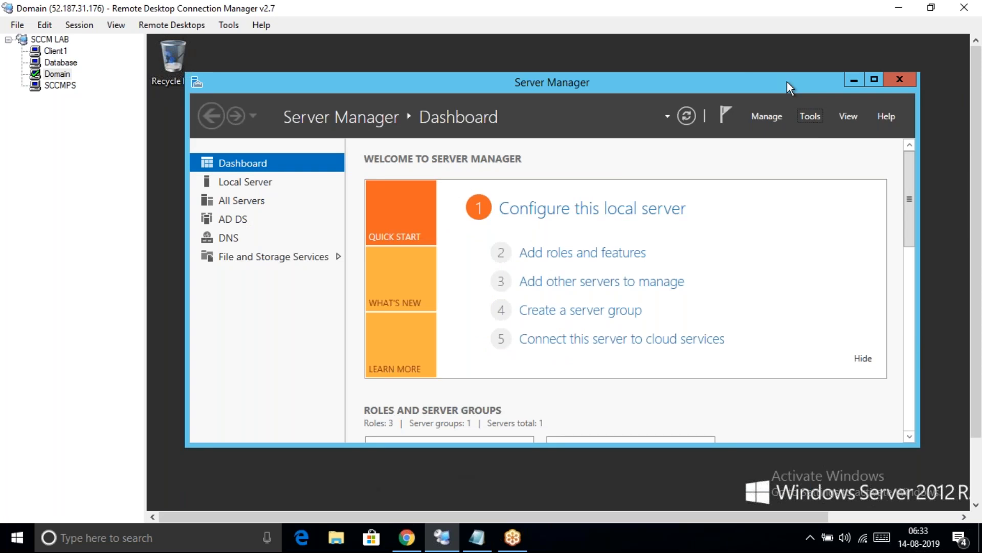
left_click(809, 118)
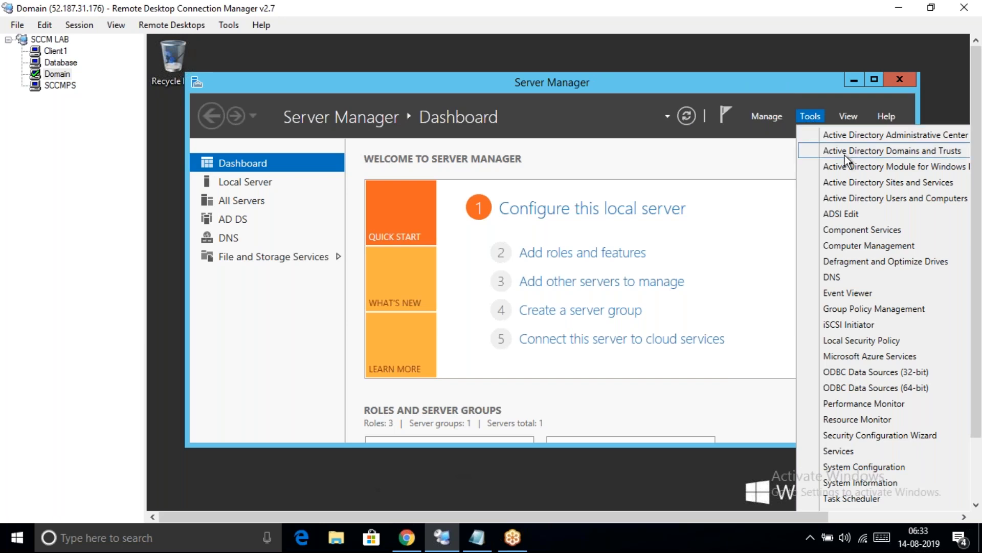
left_click(850, 199)
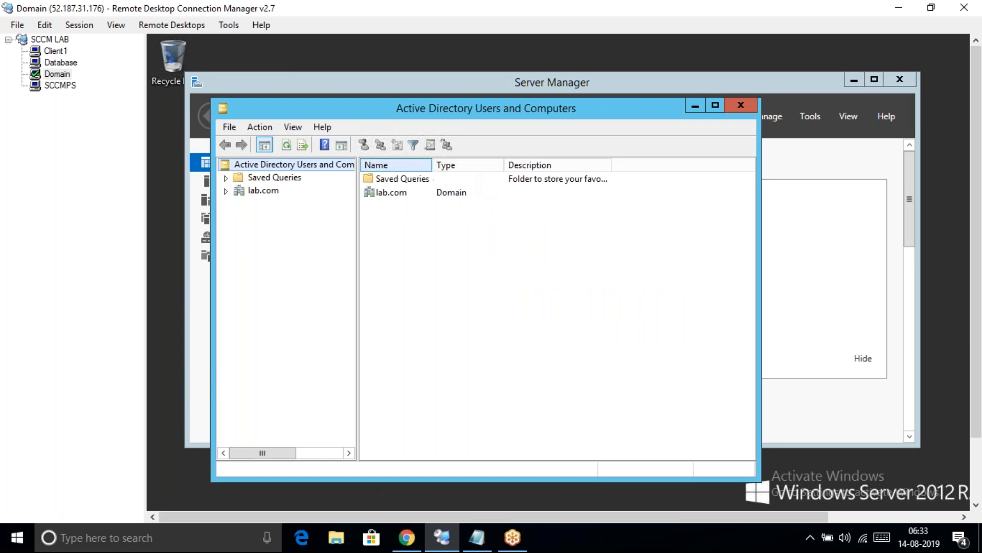
Enable View > Advanced Features in Active Directory Users and Computers
left_click(295, 131)
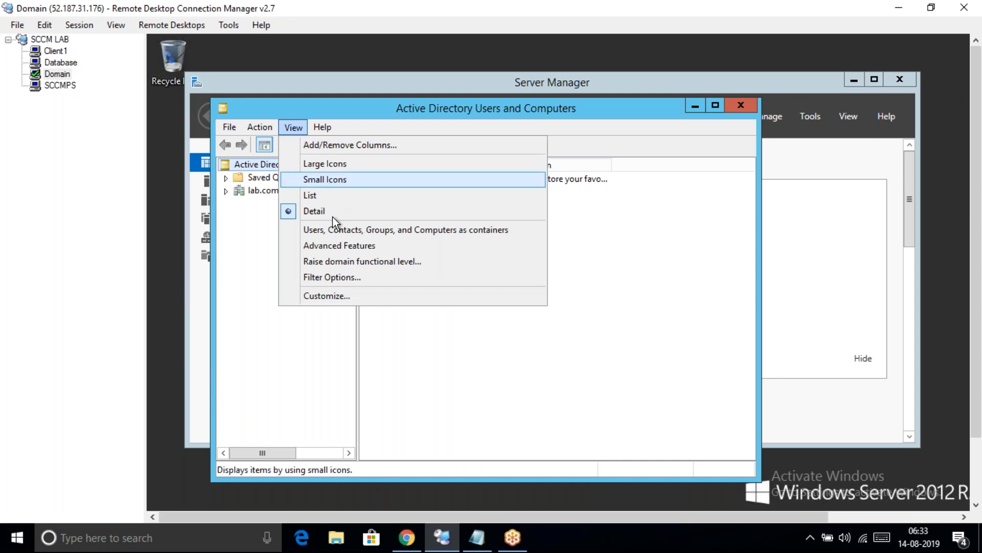
left_click(329, 243)
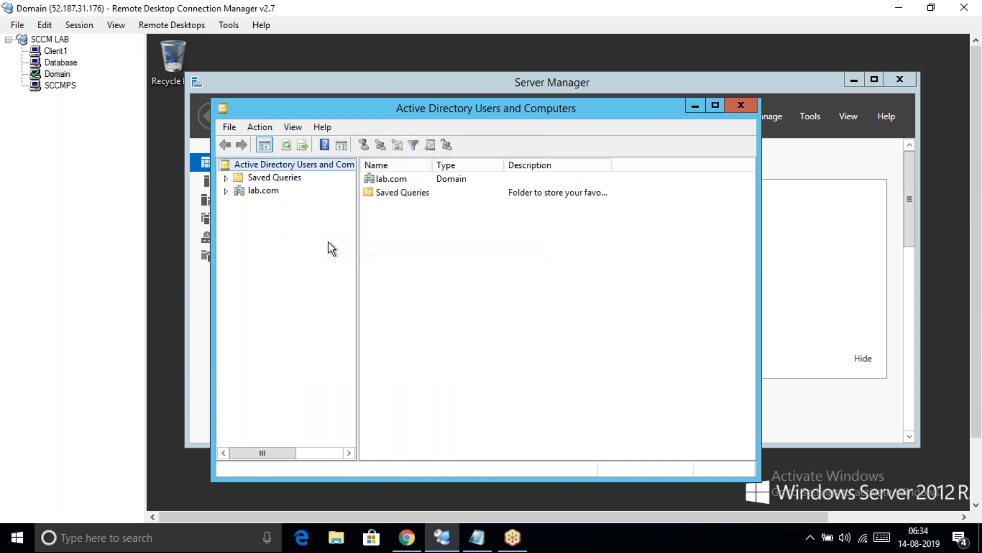
Expand lab.com and System, then scroll to locate the System Management container
left_click(225, 191)
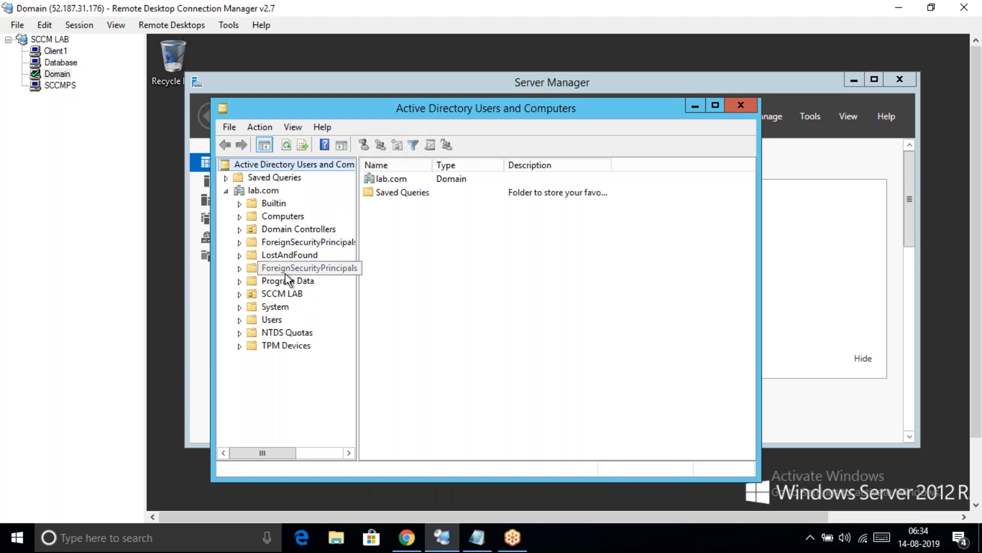
left_click(239, 307)
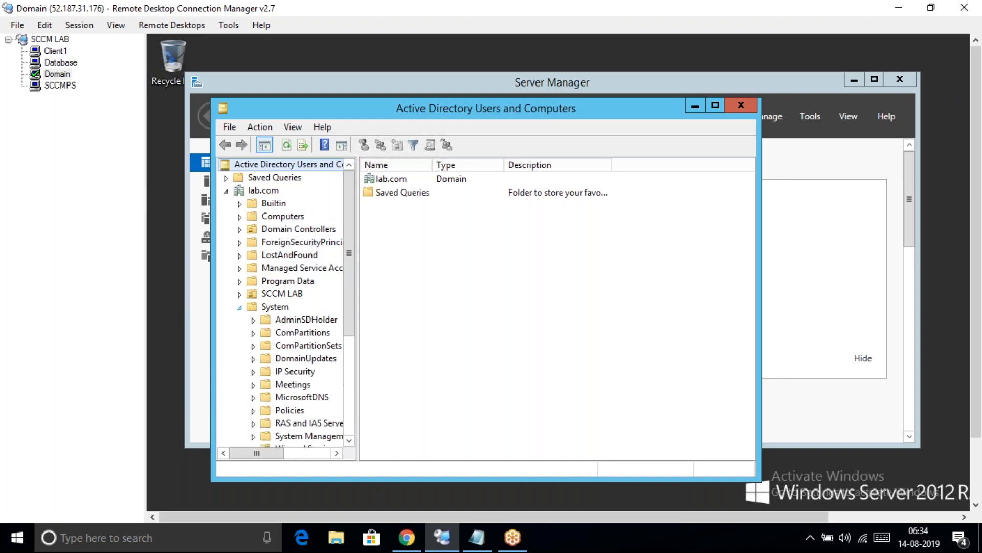
left_click_drag(349, 275, 357, 361)
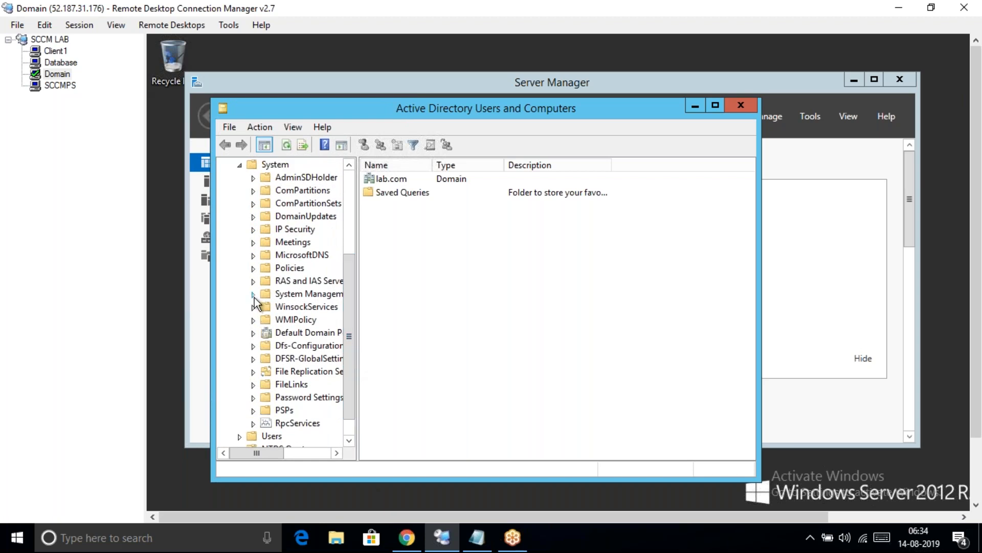
left_click(253, 295)
left_click_drag(253, 450, 260, 450)
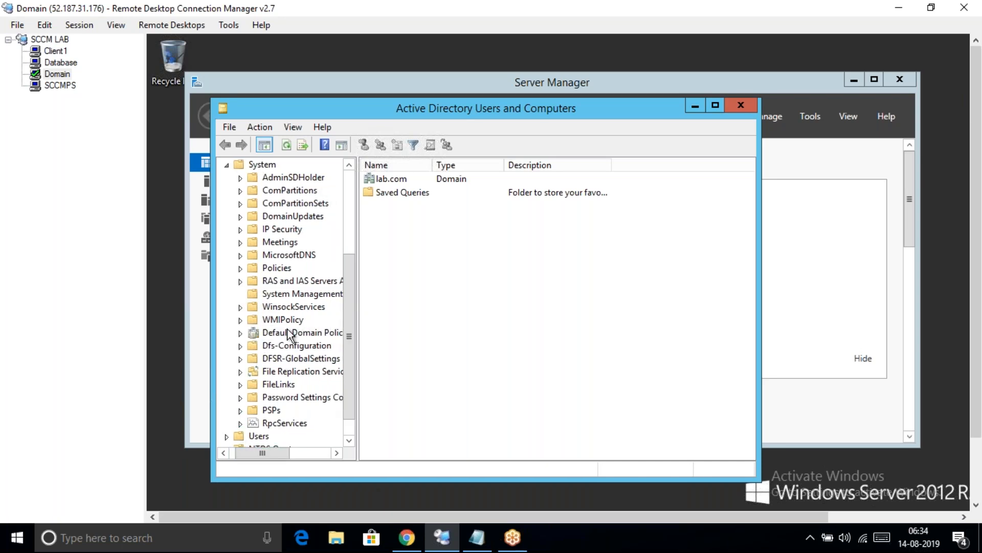
Launch the Delegation of Control Wizard on System Management and begin adding a delegate
right_click(277, 297)
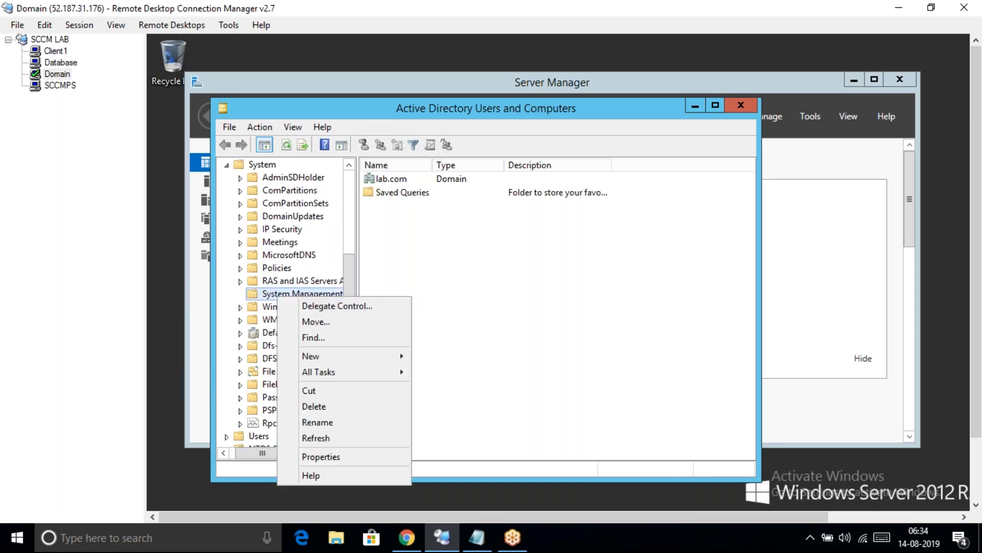
left_click(313, 306)
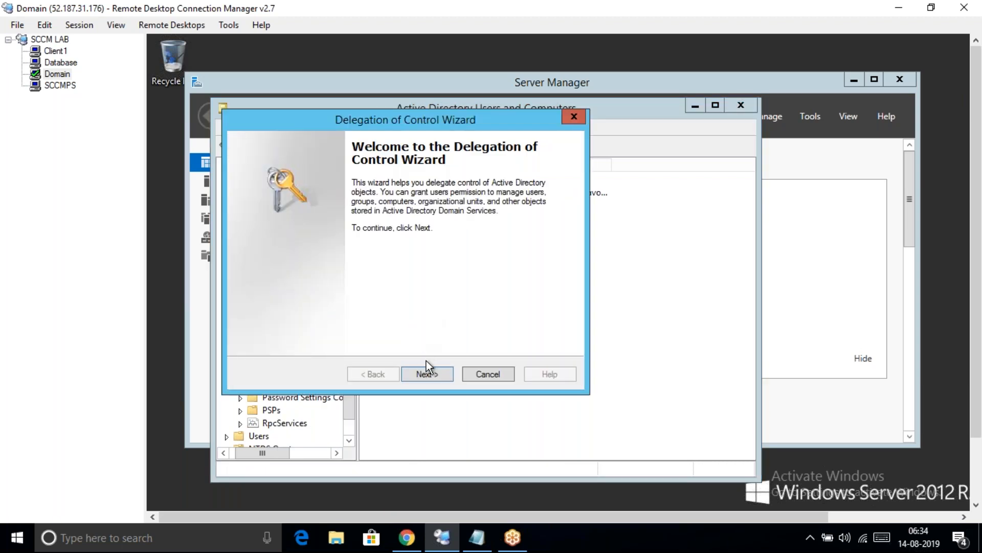
left_click(430, 373)
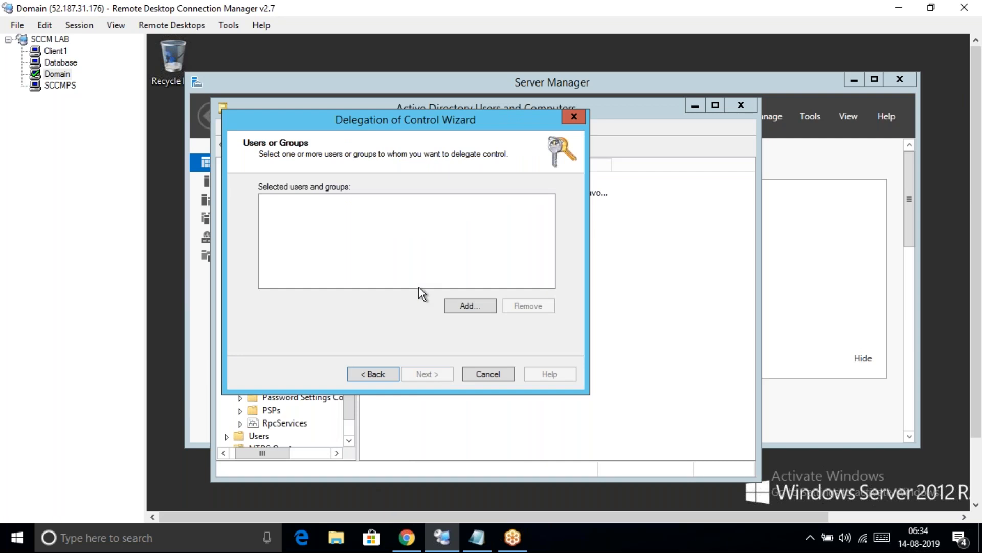
left_click(466, 306)
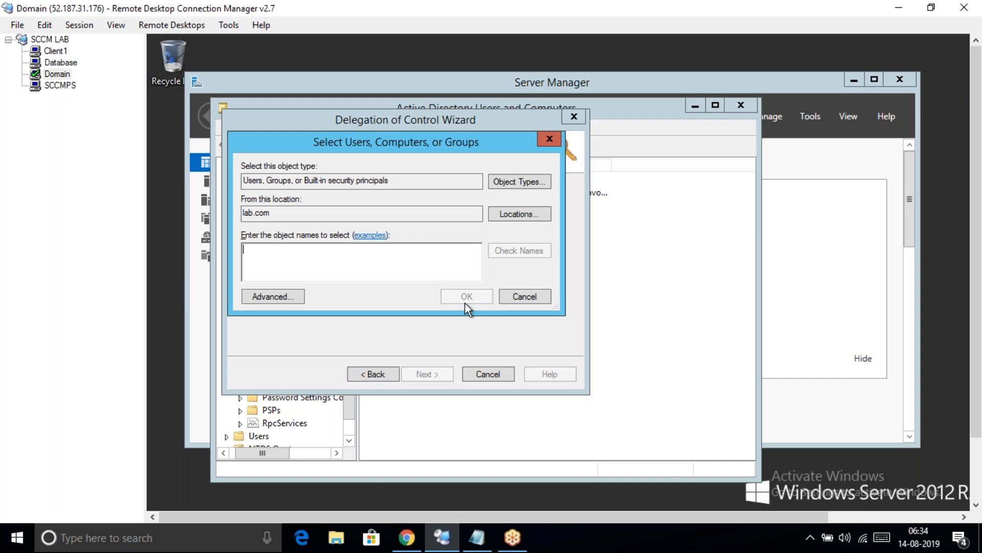
Include Computers in the object types and add SCCMPS as the delegate
left_click(507, 183)
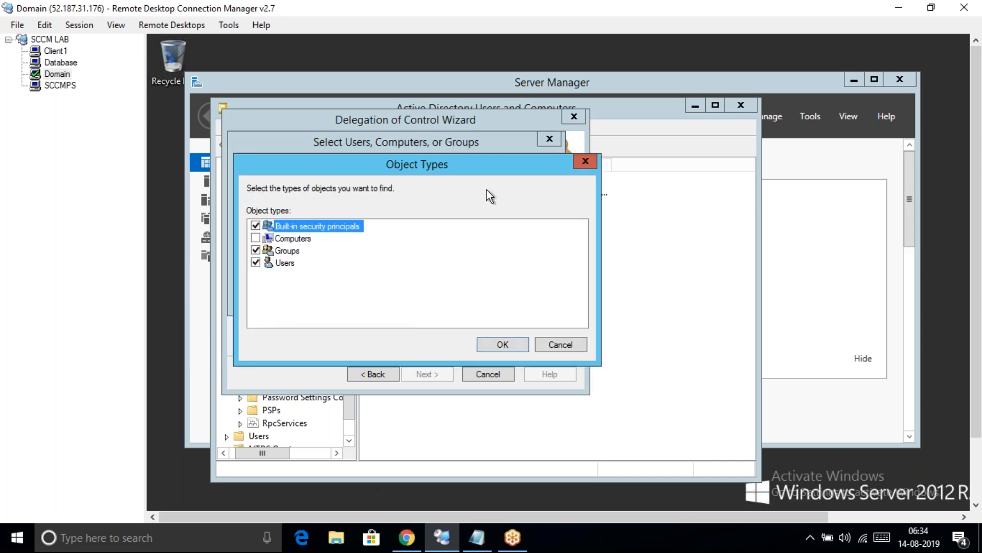
left_click(256, 238)
left_click(500, 344)
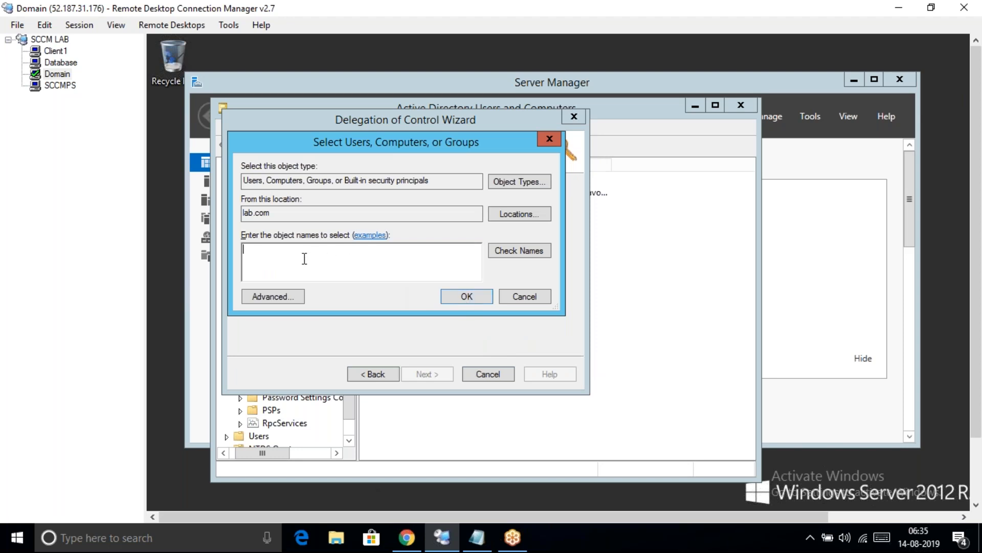
type("SCCMPS")
left_click(512, 251)
left_click(467, 297)
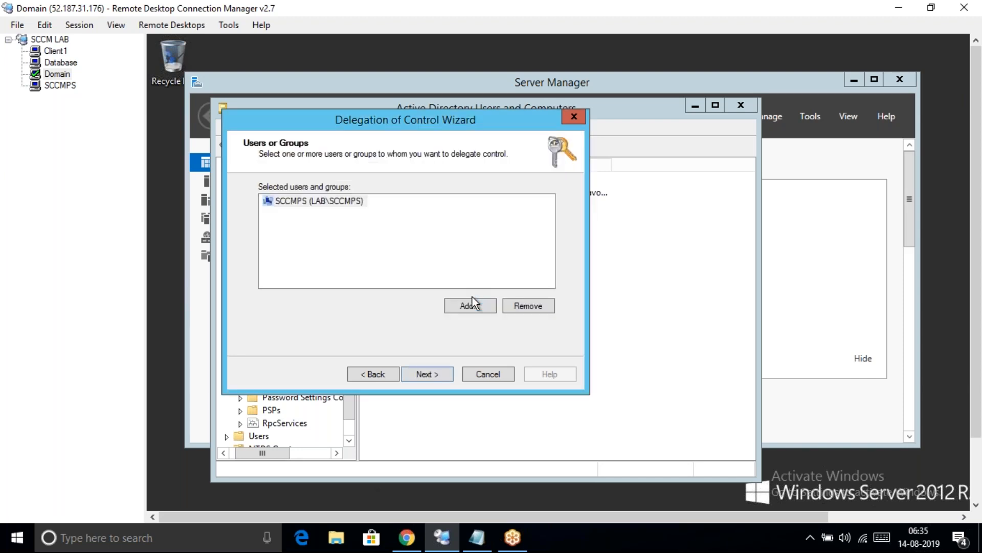
Delegate a custom task on this folder granting SCCMPS Full Control, and finish the wizard
left_click(427, 374)
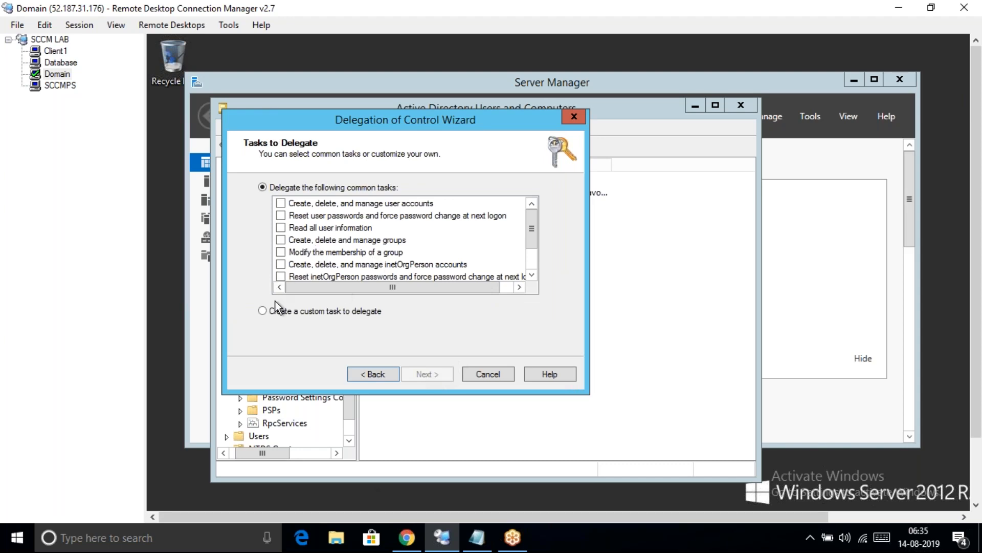
left_click(262, 311)
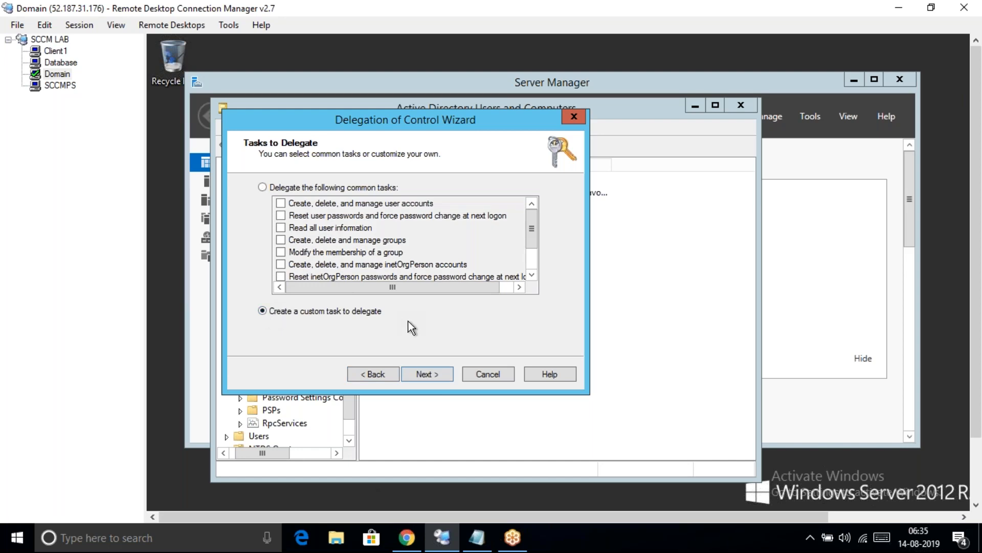
left_click(429, 375)
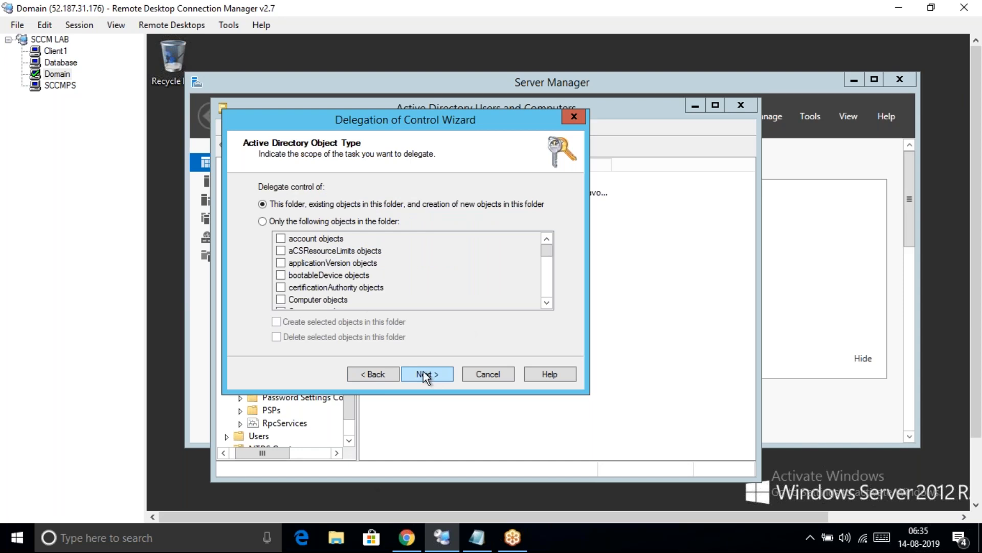
left_click(432, 375)
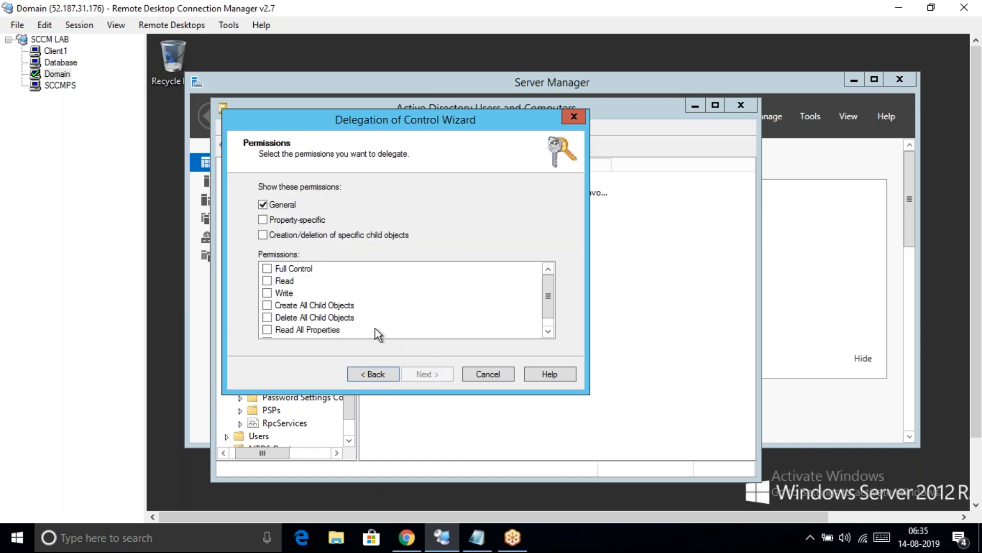
left_click(268, 268)
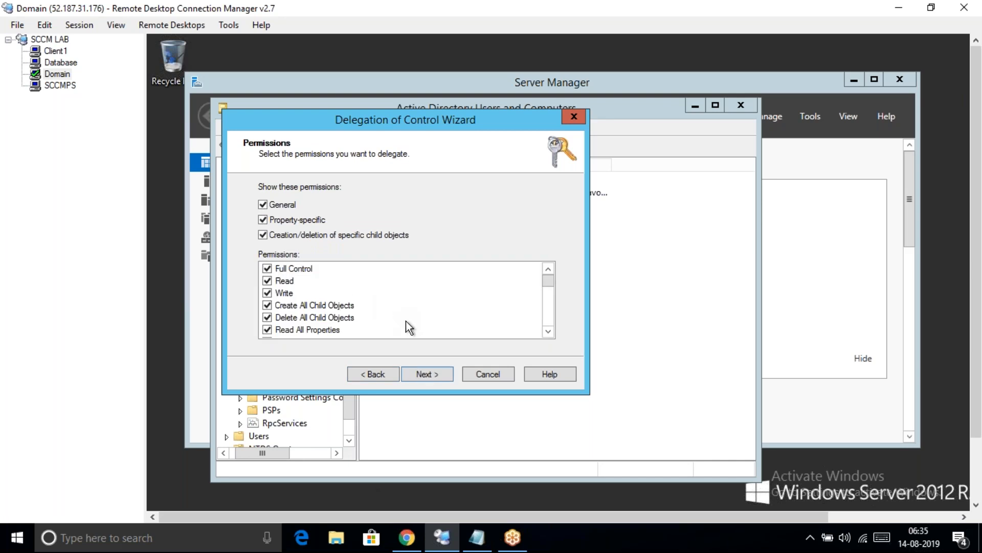
left_click(427, 373)
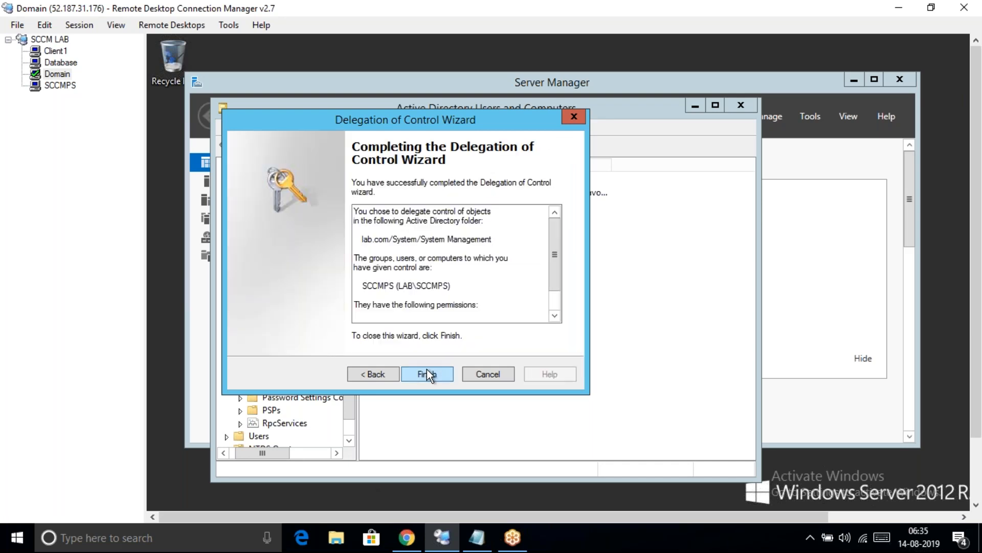
left_click(429, 374)
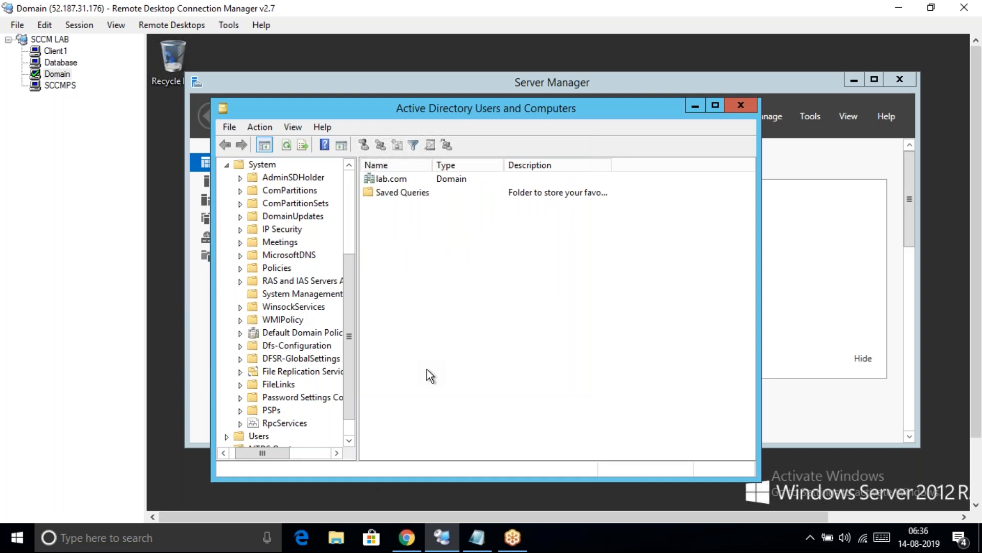
Mark the current checklist item Done and add '3. SCCMPS needs full control on System Management Container : Done'
left_click(477, 537)
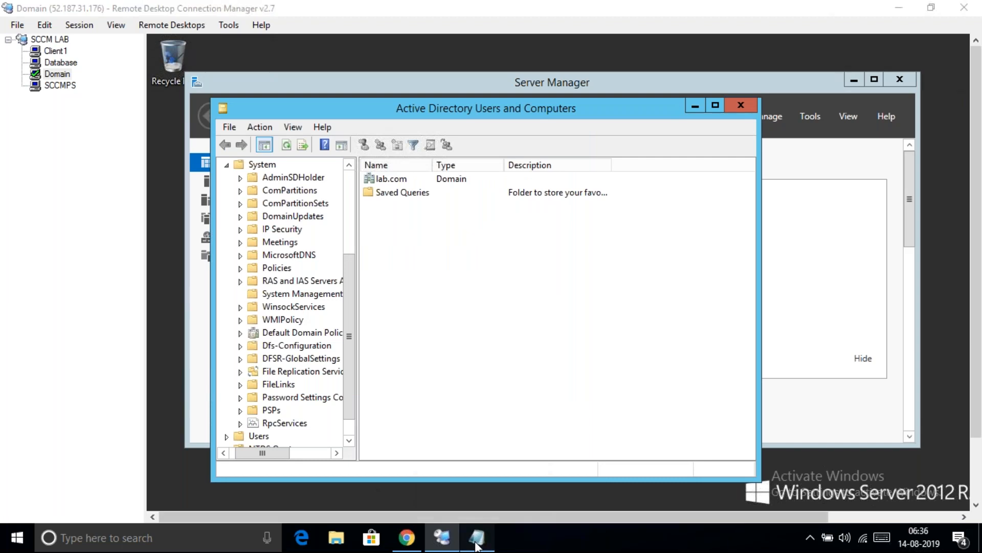
type(":")
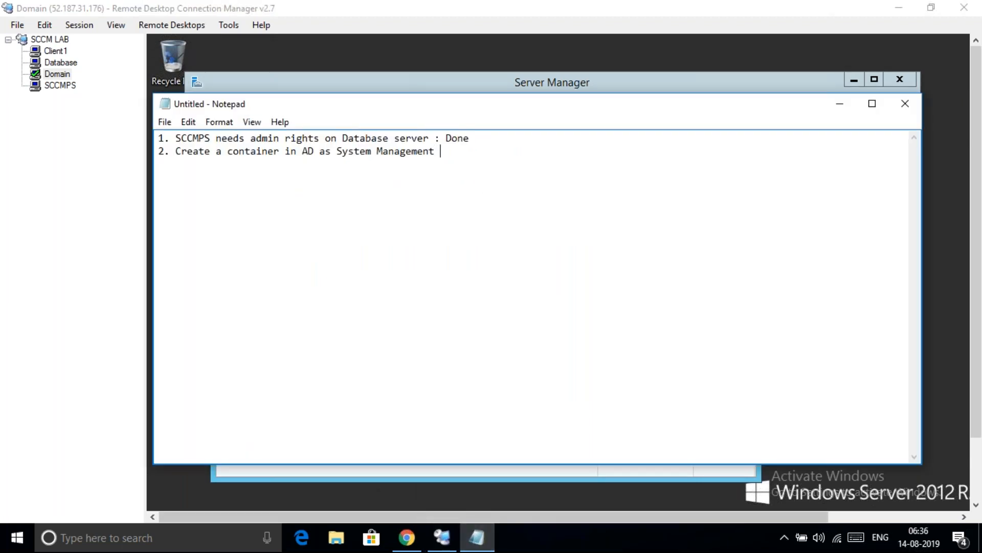
type(" Done")
key("Return")
type("3. SCCMPS needs")
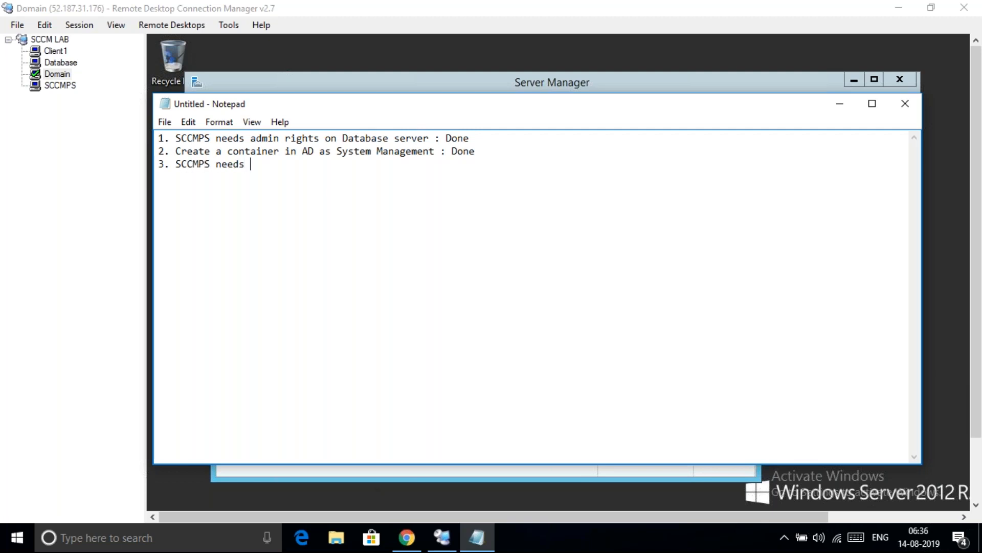
type(" full control on System Mage")
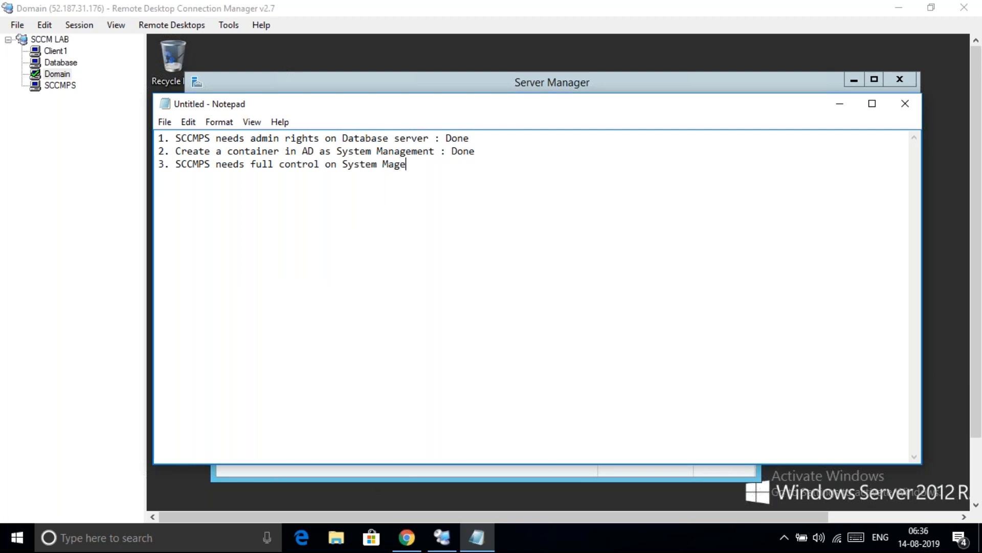
key("BackSpace")
key("BackSpace")
type("nagement Contai")
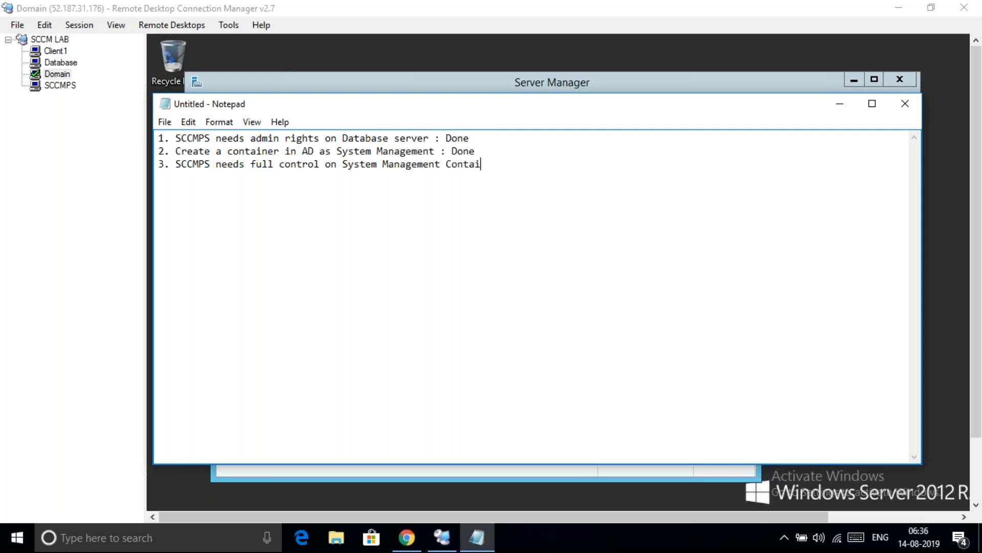
type("ner : Done ")
type("4")
Start checklist item 4 with 'Exten', then bring Active Directory Users and Computers forward
type("Ex")
key("BackSpace")
key("BackSpace")
key("BackSpace")
type(". Exten")
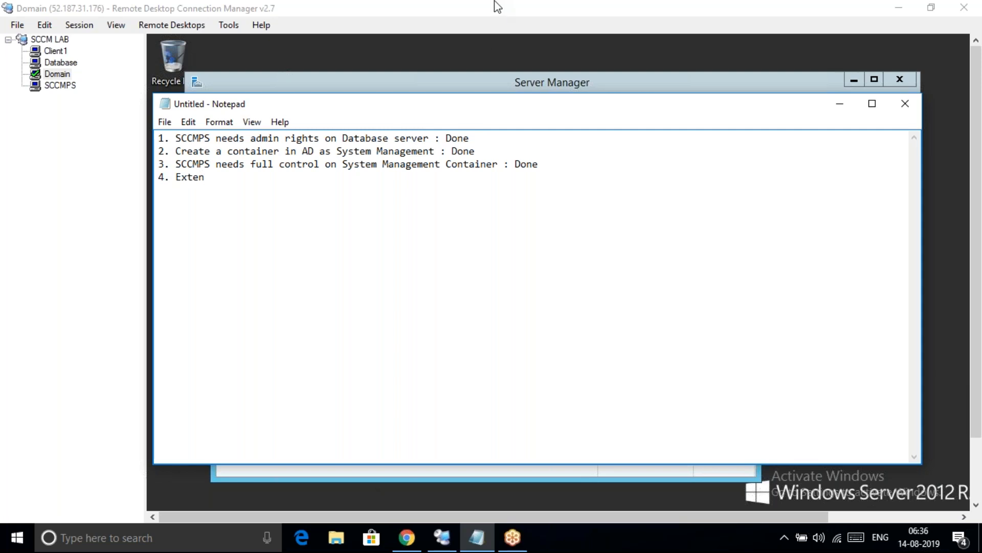
left_click(73, 164)
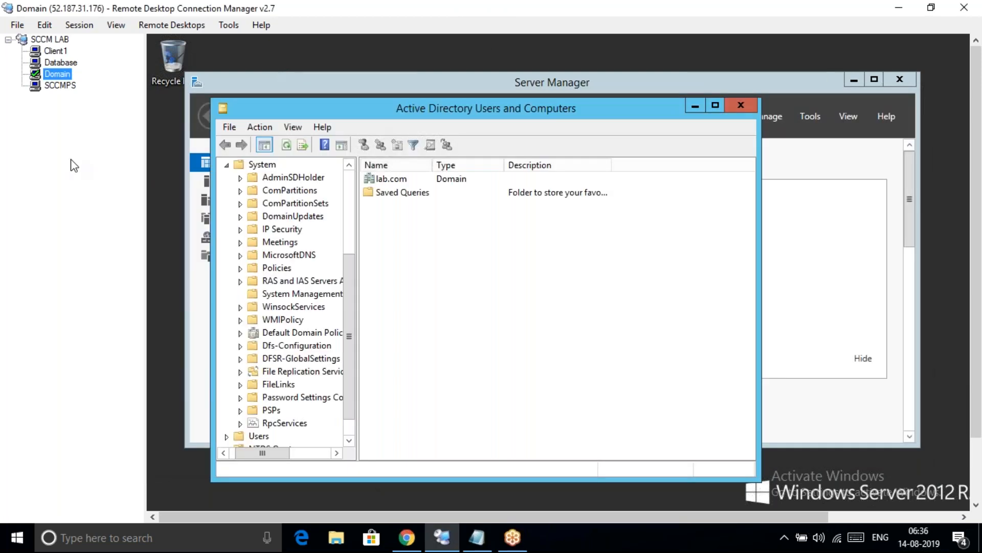
Finish the fourth Notepad checklist item so it reads 'Extend Active Directory Schema'
key("alt+e")
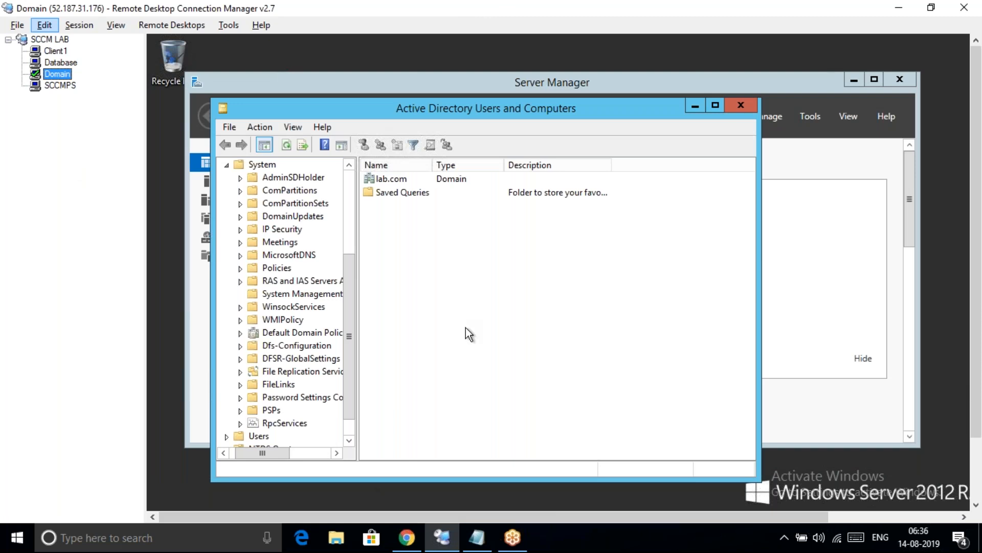
mouse_move(513, 548)
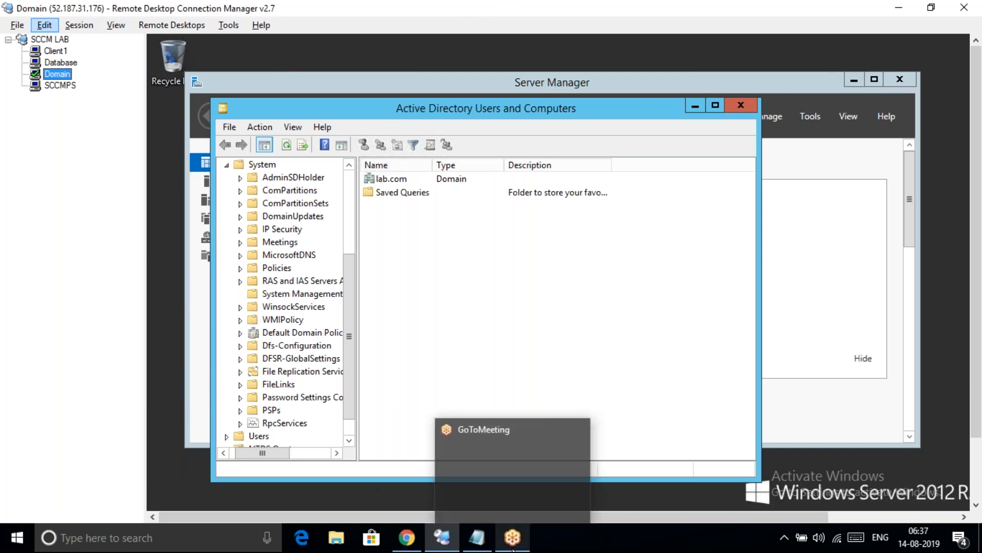
left_click(471, 510)
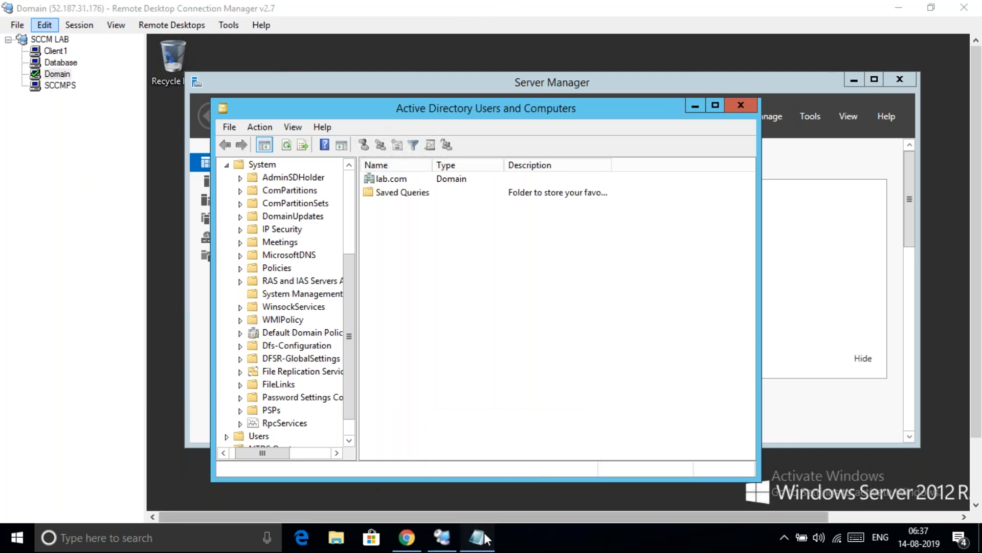
left_click_drag(482, 534, 448, 526)
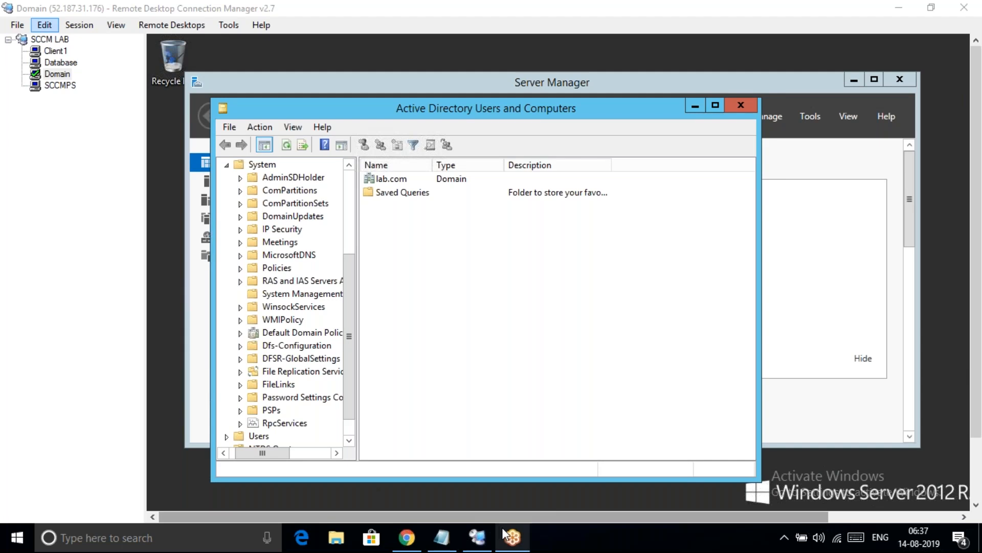
mouse_move(509, 536)
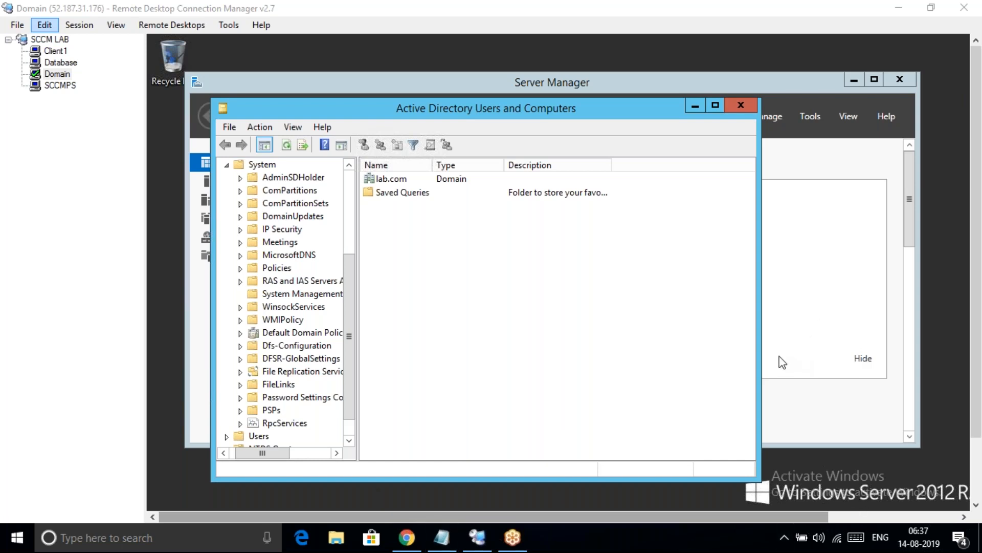
left_click(444, 538)
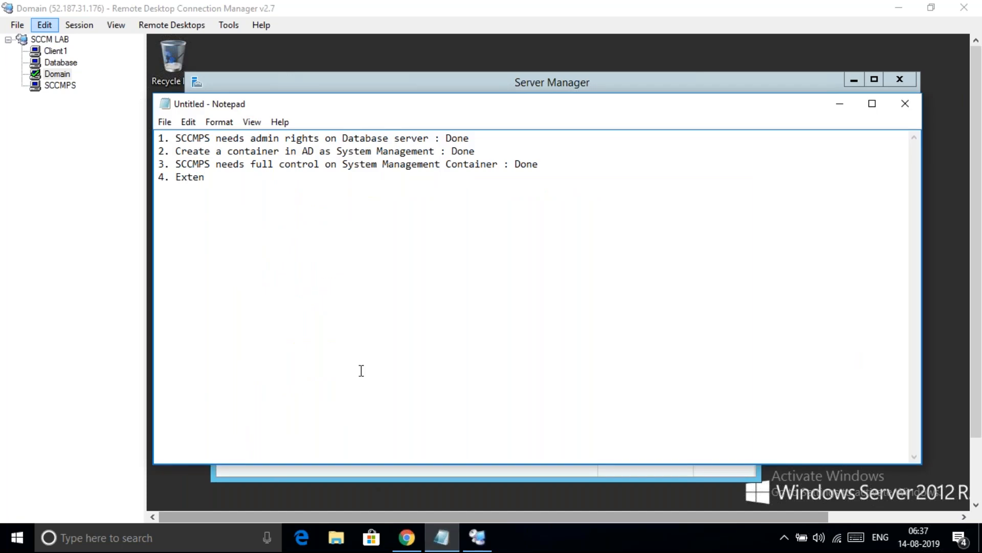
type("d Active Directory Schema")
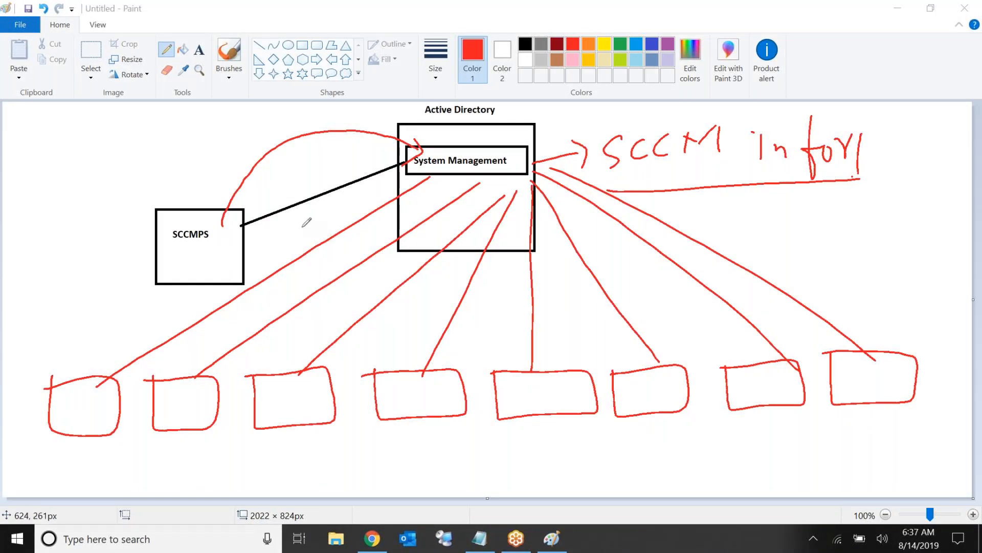
Start a new blank 2022 × 824px Paint canvas, discarding the System Management diagram unsaved
left_click(13, 26)
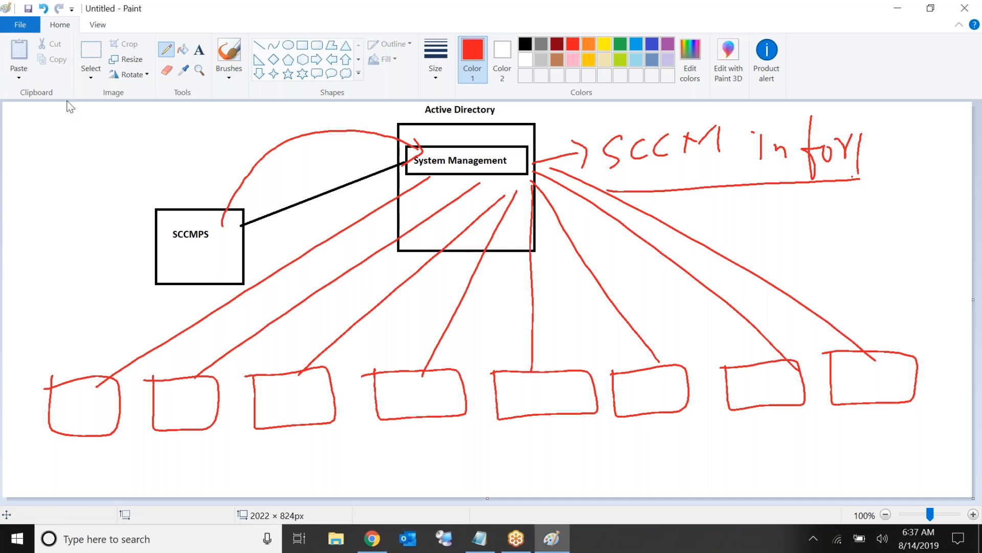
left_click(23, 31)
left_click(48, 49)
left_click(514, 274)
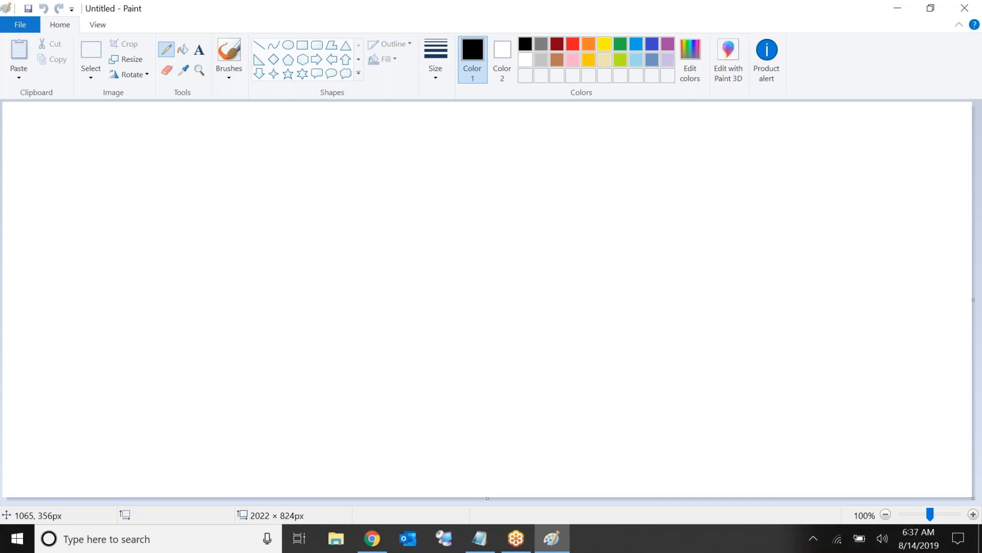
With a red pencil at the thickest size, draw a large box titled 'AD Schema'
left_click(572, 44)
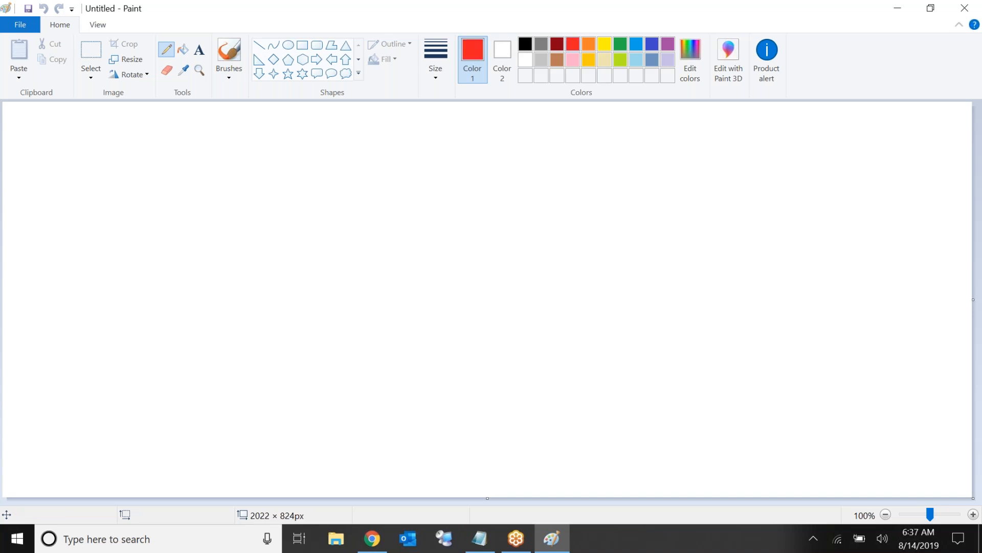
left_click(438, 80)
left_click(404, 184)
left_click_drag(337, 165, 340, 217)
mouse_move(347, 250)
left_mouse_down()
mouse_move(362, 440)
mouse_move(682, 423)
mouse_move(674, 154)
mouse_move(340, 164)
mouse_move(395, 136)
mouse_move(442, 146)
left_mouse_up()
mouse_move(488, 126)
left_mouse_down()
mouse_move(474, 155)
mouse_move(526, 156)
mouse_move(544, 137)
mouse_move(583, 153)
mouse_move(592, 139)
mouse_move(636, 159)
left_mouse_up()
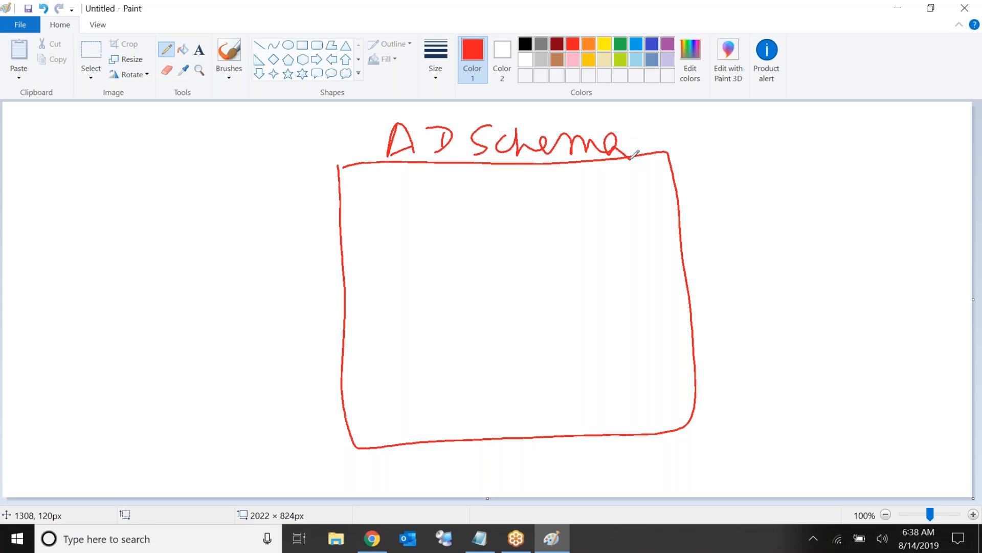
Draw three small boxes inside the schema box, each with an oval beneath it
mouse_move(359, 184)
left_mouse_down()
mouse_move(359, 201)
mouse_move(424, 215)
mouse_move(353, 184)
left_mouse_up()
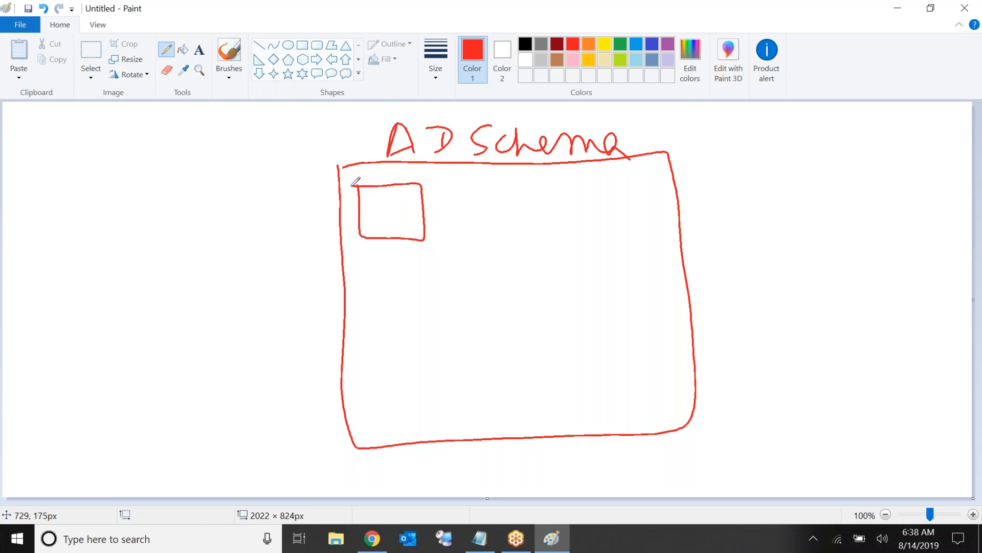
mouse_move(386, 226)
left_mouse_down()
mouse_move(381, 268)
mouse_move(382, 236)
mouse_move(367, 234)
left_mouse_up()
mouse_move(484, 189)
left_mouse_down()
mouse_move(507, 250)
mouse_move(496, 192)
mouse_move(484, 194)
left_mouse_up()
left_click_drag(513, 239, 511, 236)
mouse_move(583, 187)
left_mouse_down()
mouse_move(663, 247)
mouse_move(586, 187)
mouse_move(573, 192)
left_mouse_up()
mouse_move(610, 233)
left_mouse_down()
mouse_move(622, 238)
mouse_move(601, 234)
left_mouse_up()
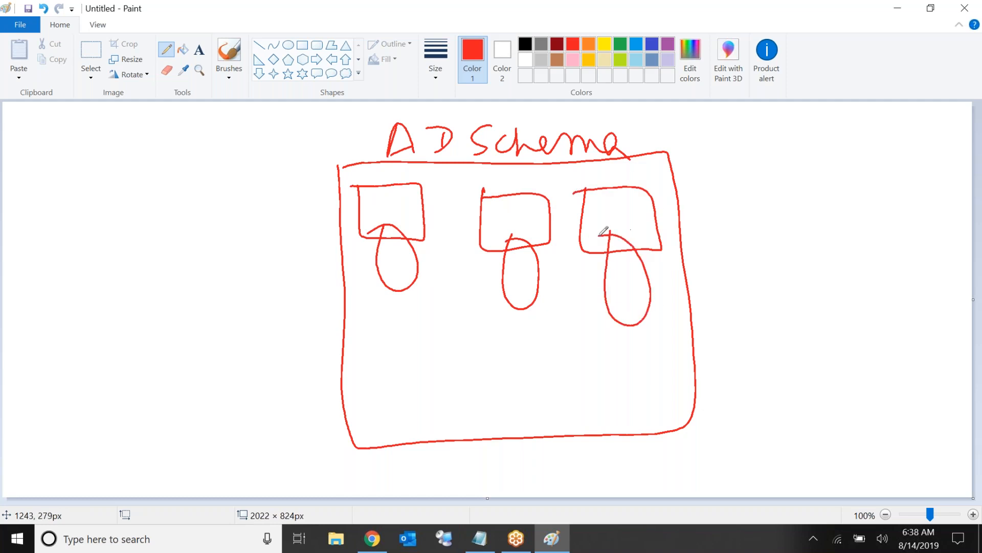
Link the first box to a 'Class' label and its oval to an 'Attribute' label
left_click_drag(376, 207, 225, 177)
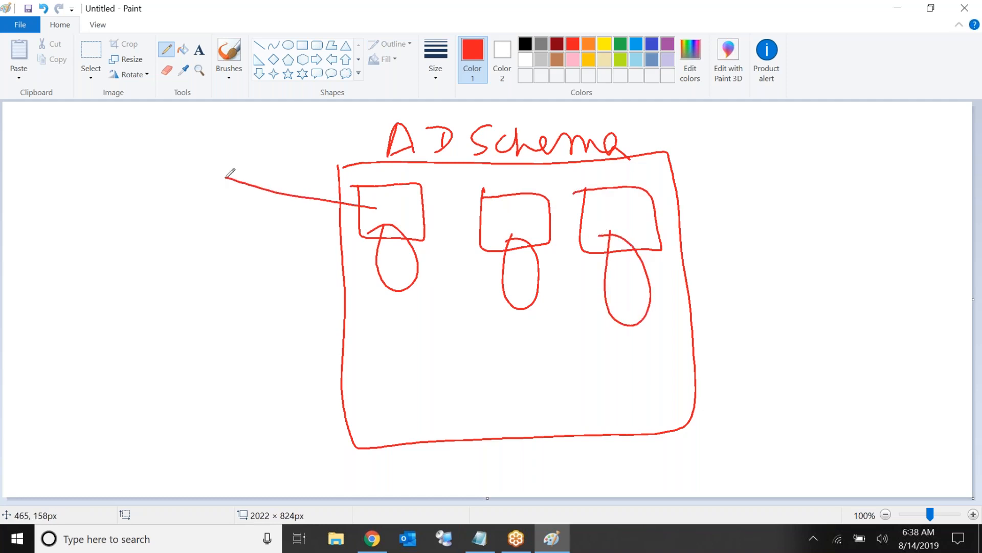
mouse_move(165, 152)
left_mouse_down()
mouse_move(182, 136)
mouse_move(256, 162)
left_mouse_up()
left_click_drag(401, 266, 193, 234)
mouse_move(125, 239)
left_mouse_down()
mouse_move(110, 265)
mouse_move(137, 253)
left_mouse_up()
mouse_move(155, 211)
left_mouse_down()
mouse_move(161, 257)
mouse_move(175, 218)
mouse_move(180, 250)
left_mouse_up()
mouse_move(169, 237)
left_mouse_down()
mouse_move(284, 217)
mouse_move(305, 229)
mouse_move(302, 221)
left_mouse_up()
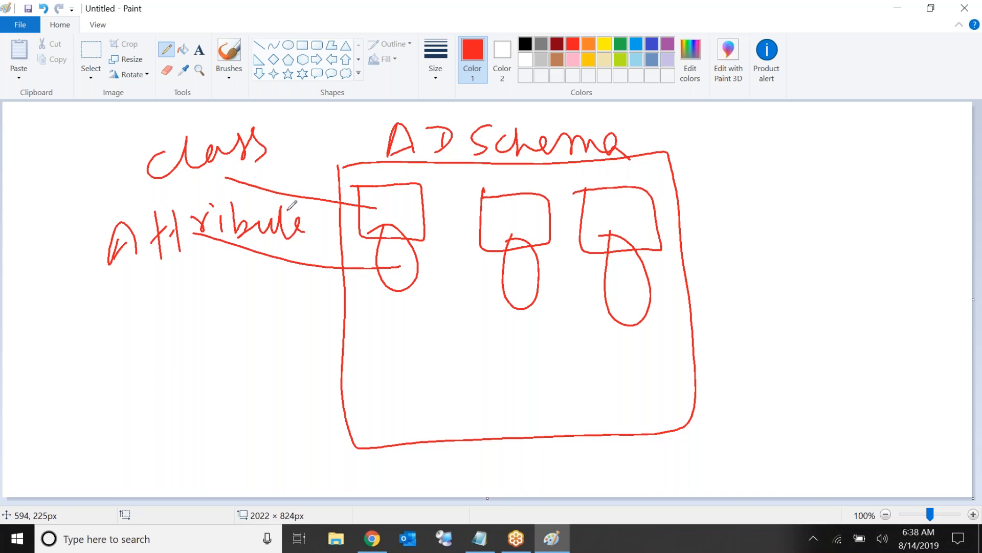
Link the right-hand box to 'User' and its oval to Name, FirstName and LastName
mouse_move(625, 211)
left_mouse_down()
mouse_move(753, 141)
mouse_move(811, 141)
mouse_move(867, 125)
mouse_move(896, 134)
left_mouse_up()
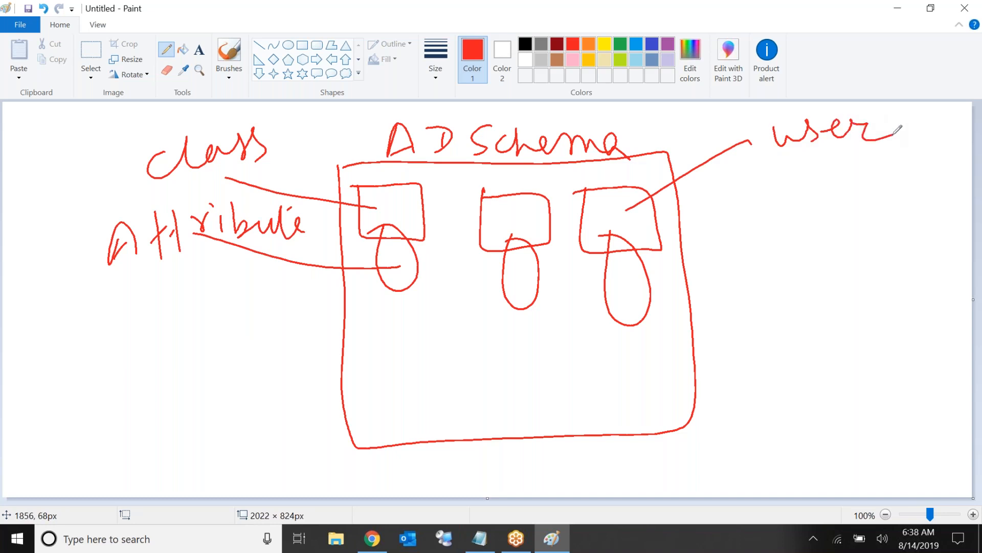
mouse_move(619, 286)
left_mouse_down()
mouse_move(716, 236)
mouse_move(738, 229)
mouse_move(751, 240)
mouse_move(755, 211)
mouse_move(781, 229)
mouse_move(843, 211)
left_mouse_up()
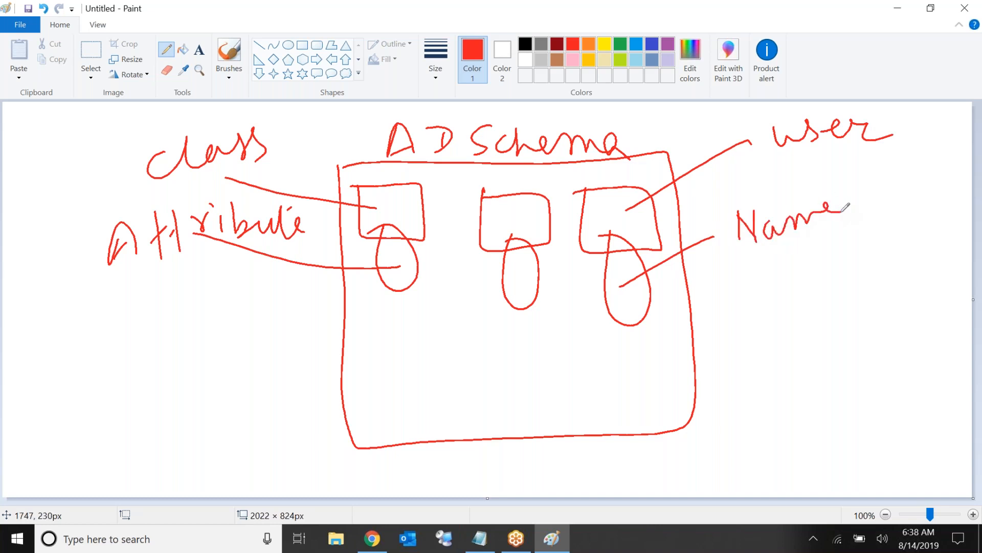
left_click_drag(744, 265, 746, 287)
mouse_move(738, 262)
left_mouse_down()
mouse_move(762, 256)
mouse_move(761, 270)
mouse_move(777, 273)
mouse_move(816, 251)
mouse_move(837, 272)
left_mouse_up()
mouse_move(844, 251)
left_mouse_down()
mouse_move(846, 268)
mouse_move(878, 266)
mouse_move(916, 244)
mouse_move(922, 256)
left_mouse_up()
mouse_move(751, 301)
left_mouse_down()
mouse_move(768, 328)
mouse_move(775, 303)
mouse_move(852, 328)
mouse_move(856, 301)
mouse_move(930, 310)
left_mouse_up()
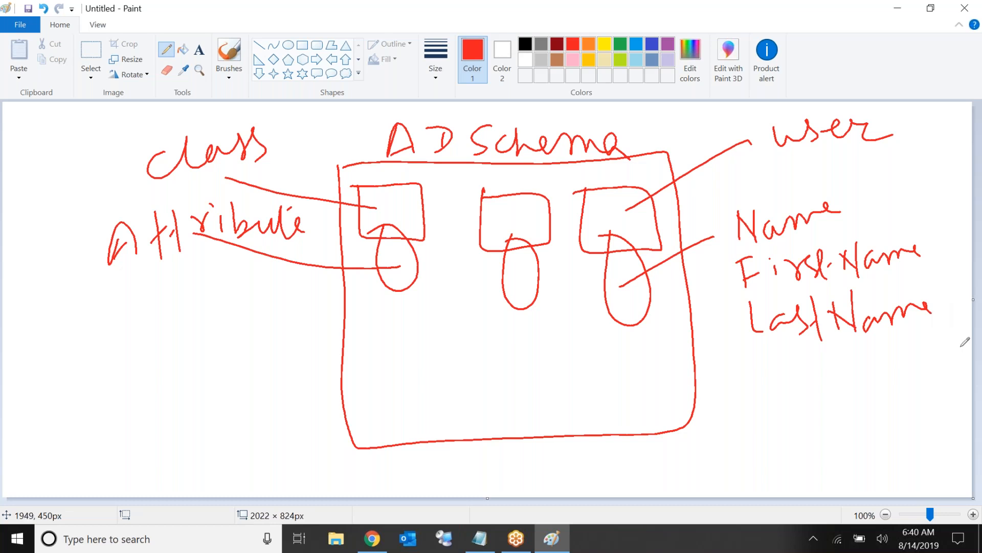
Turn on tablet mode from Action Center so the Paint sketch fills the screen
left_click(818, 548)
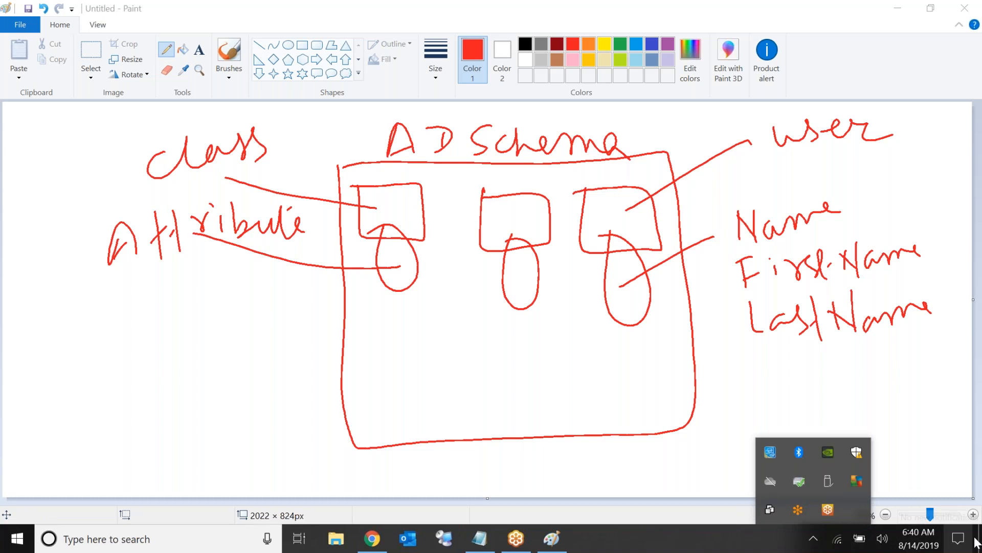
left_click(958, 538)
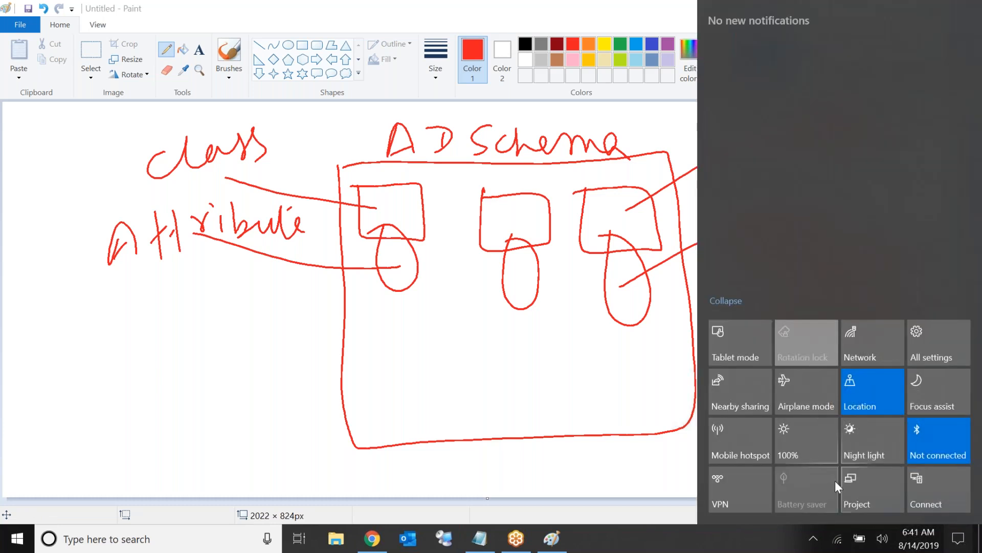
left_click(740, 336)
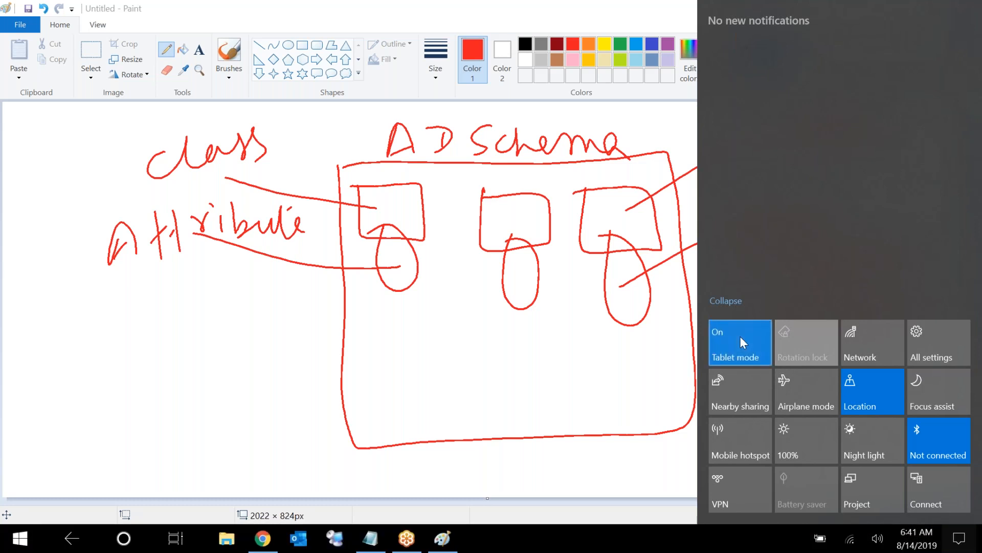
left_click(620, 365)
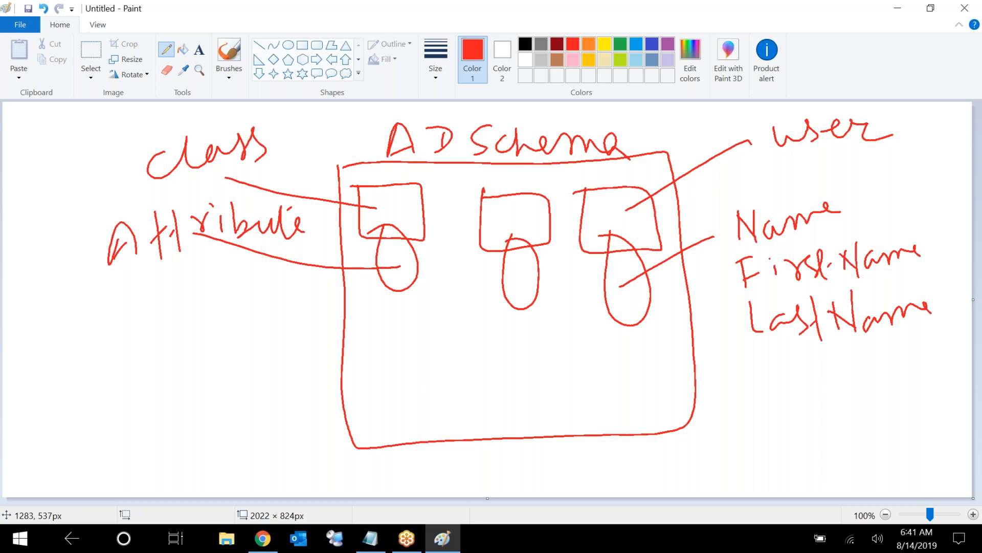
Add Title to the user attributes and link the middle box and oval to 'System' and 'OS' labels
mouse_move(770, 381)
left_mouse_down()
mouse_move(781, 398)
mouse_move(790, 372)
mouse_move(807, 405)
mouse_move(880, 365)
mouse_move(887, 412)
mouse_move(908, 353)
mouse_move(929, 362)
mouse_move(801, 474)
mouse_move(829, 458)
mouse_move(876, 454)
mouse_move(916, 431)
left_mouse_up()
left_click_drag(875, 475, 961, 460)
left_click_drag(508, 218, 249, 332)
mouse_move(139, 325)
left_mouse_down()
mouse_move(132, 357)
mouse_move(185, 318)
mouse_move(238, 314)
left_mouse_up()
left_click_drag(512, 280, 247, 354)
mouse_move(132, 394)
left_mouse_down()
mouse_move(138, 415)
mouse_move(249, 368)
left_mouse_up()
mouse_move(174, 439)
left_mouse_down()
mouse_move(163, 456)
mouse_move(175, 438)
left_mouse_up()
mouse_move(192, 421)
left_mouse_down()
mouse_move(190, 447)
mouse_move(221, 444)
left_mouse_up()
mouse_move(229, 420)
left_mouse_down()
mouse_move(231, 433)
mouse_move(256, 410)
left_mouse_up()
left_click_drag(186, 480, 219, 457)
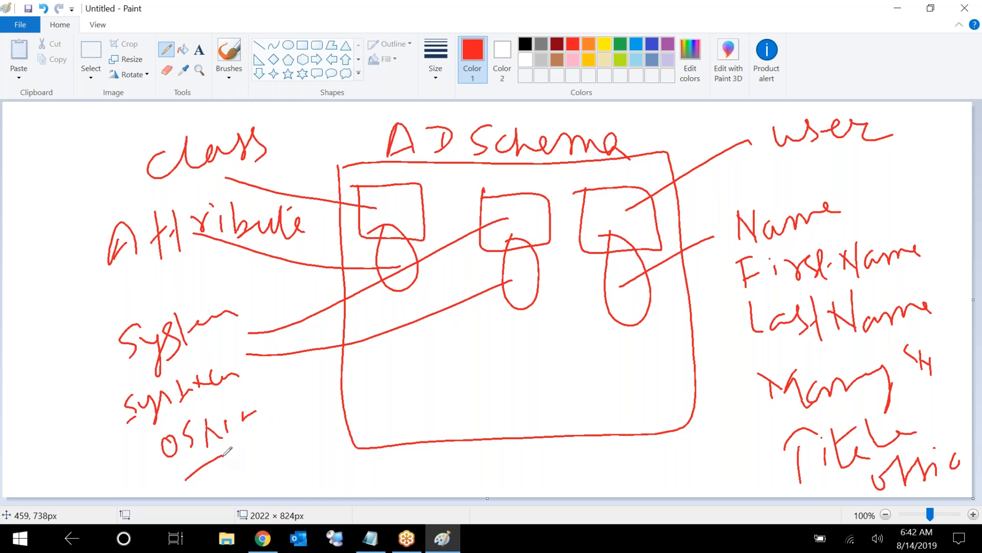
Add a bottom band with a small box, oval and data label, plus a downward arrow
mouse_move(355, 446)
left_mouse_down()
mouse_move(414, 484)
mouse_move(640, 468)
mouse_move(696, 425)
left_mouse_up()
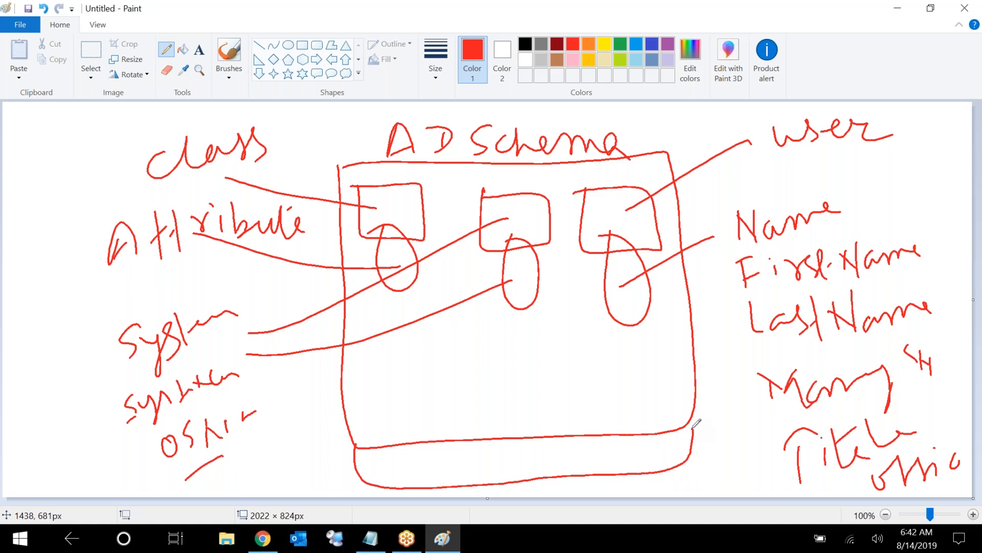
mouse_move(450, 453)
left_mouse_down()
mouse_move(503, 466)
mouse_move(448, 452)
mouse_move(505, 460)
mouse_move(512, 443)
mouse_move(669, 488)
mouse_move(730, 480)
mouse_move(738, 489)
left_mouse_up()
mouse_move(714, 450)
left_mouse_down()
mouse_move(719, 466)
mouse_move(763, 448)
left_mouse_up()
left_click(730, 456)
left_click_drag(757, 484, 764, 477)
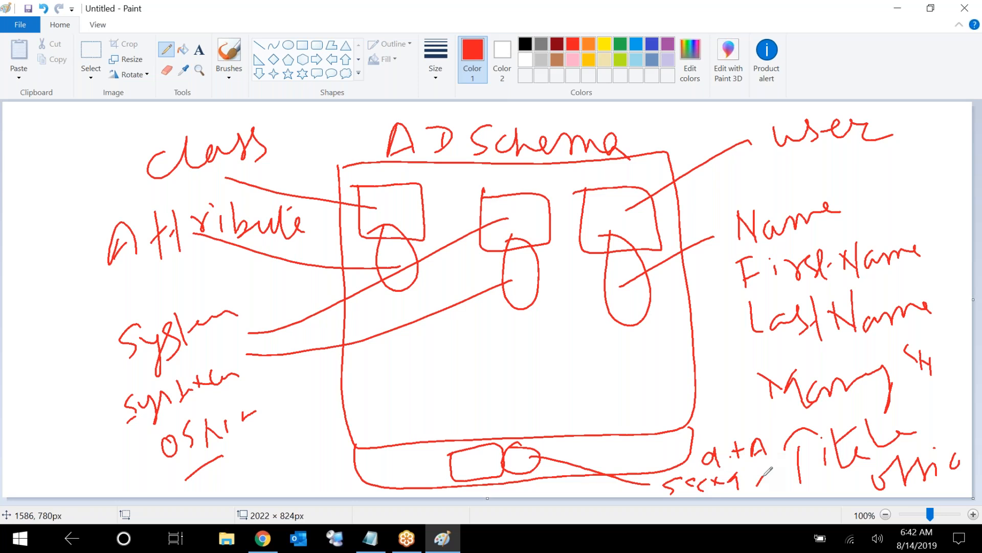
mouse_move(483, 374)
left_mouse_down()
mouse_move(488, 438)
mouse_move(513, 411)
left_mouse_up()
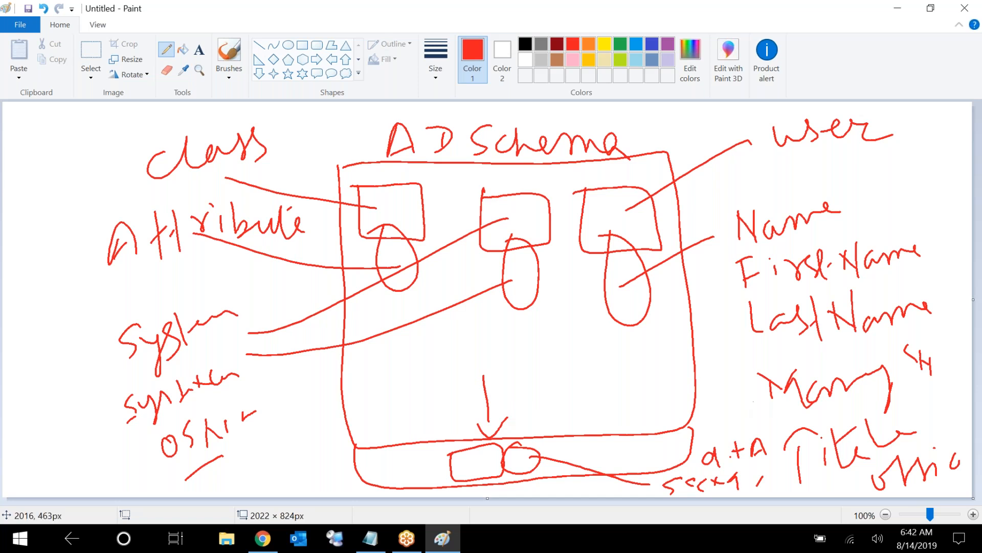
left_click(964, 224)
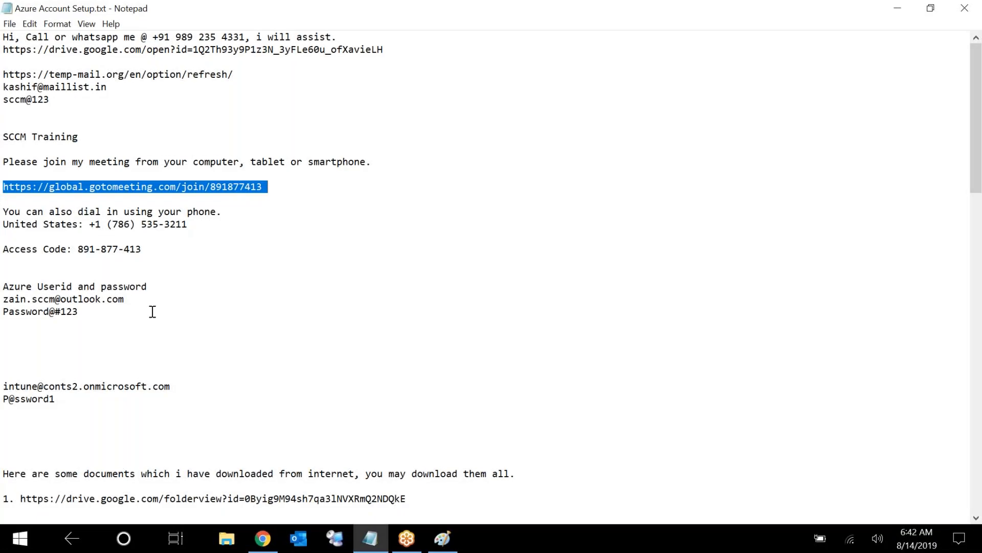
Turn tablet mode back off and restore the Notepad window to a smaller size
left_click(155, 312)
key("Down")
key("Down")
key("Down")
key("Down")
key("Down")
key("Down")
key("Down")
key("Down")
key("Down")
key("Down")
key("Down")
key("Down")
key("Down")
key("Down")
key("Down")
key("Down")
key("Down")
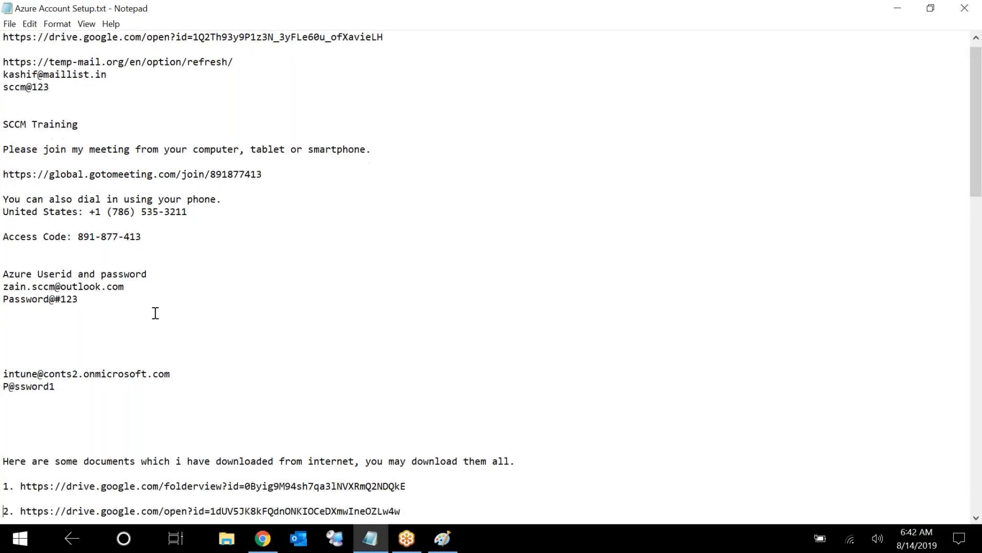
key("Down")
key("Down")
key("Down")
key("Down")
key("Down")
key("Down")
key("Down")
key("Down")
key("Down")
key("Down")
key("Down")
key("Down")
key("Down")
key("Down")
key("Down")
key("Down")
key("Down")
key("Down")
key("Down")
key("Down")
key("Up")
key("Up")
key("Up")
key("Up")
key("Up")
key("Up")
key("Up")
key("Up")
key("Up")
key("Up")
key("Up")
key("Up")
key("Up")
key("Up")
key("Up")
key("Up")
key("Up")
key("Up")
key("Up")
key("Up")
key("Up")
key("Up")
key("Up")
key("Up")
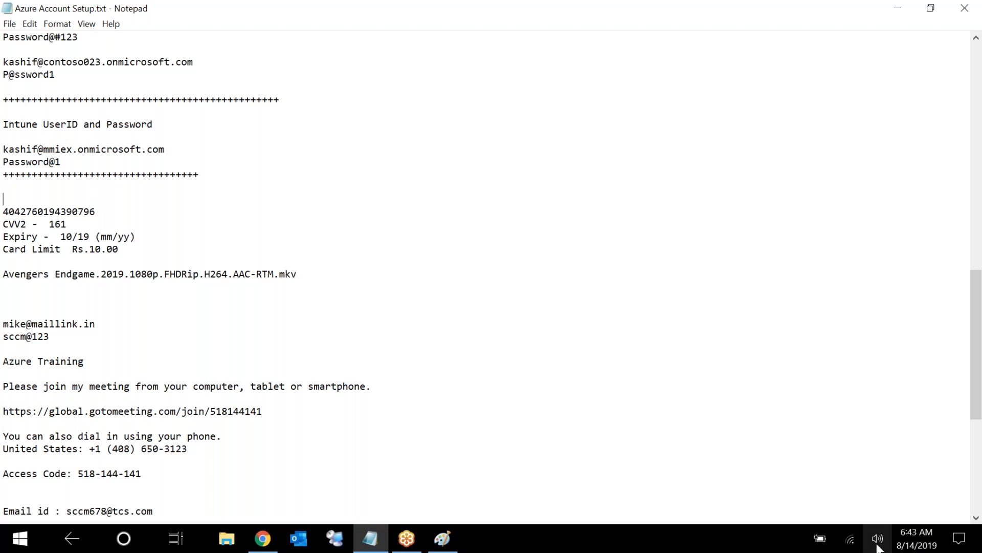
left_click(967, 540)
left_click(746, 337)
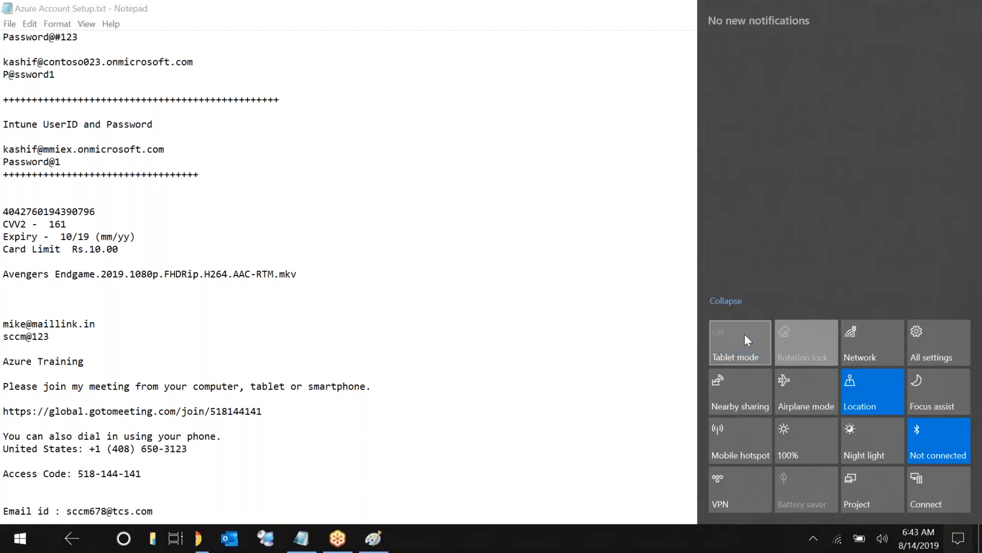
left_click(241, 321)
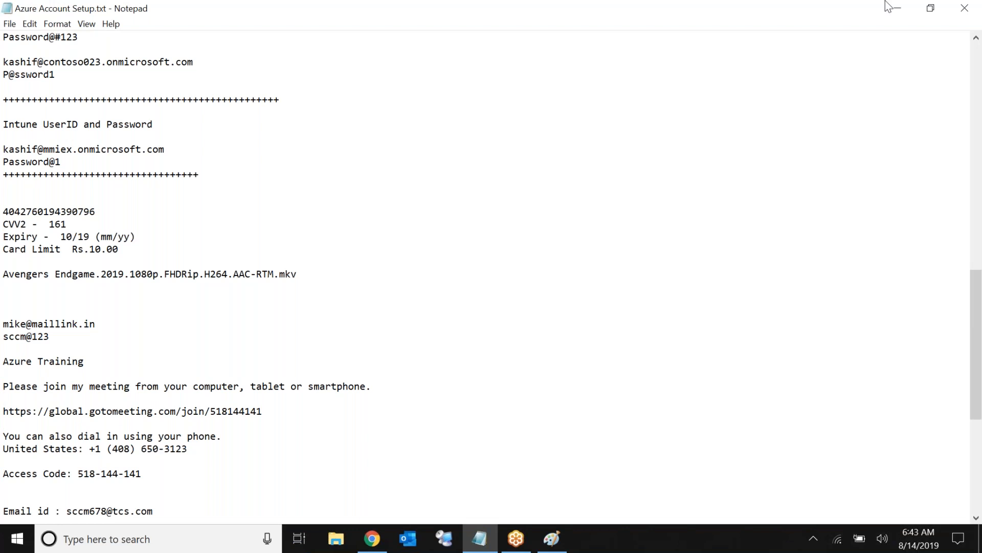
left_click(930, 9)
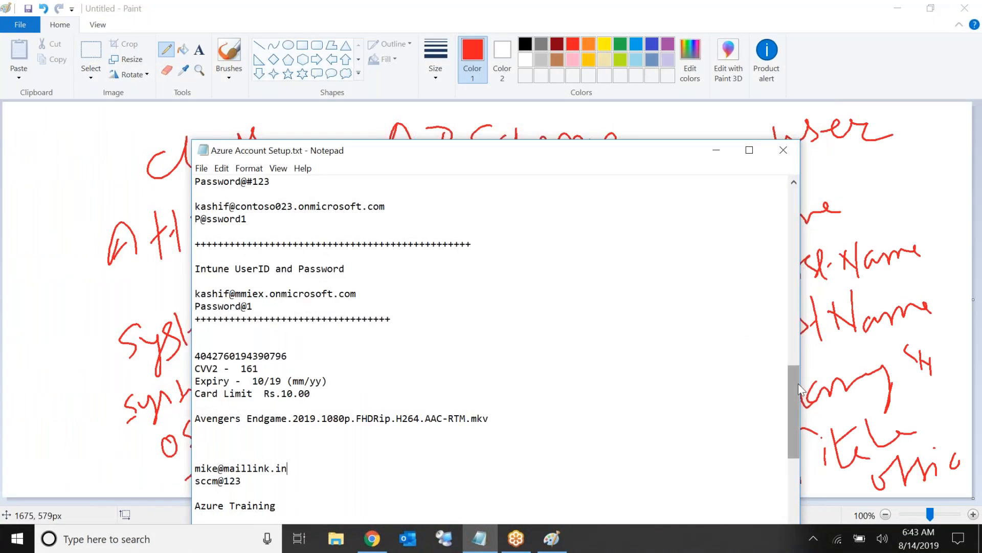
Select the 'Download extadsch' note and its Google Drive link, then open it in Edge
left_click_drag(799, 389, 775, 276)
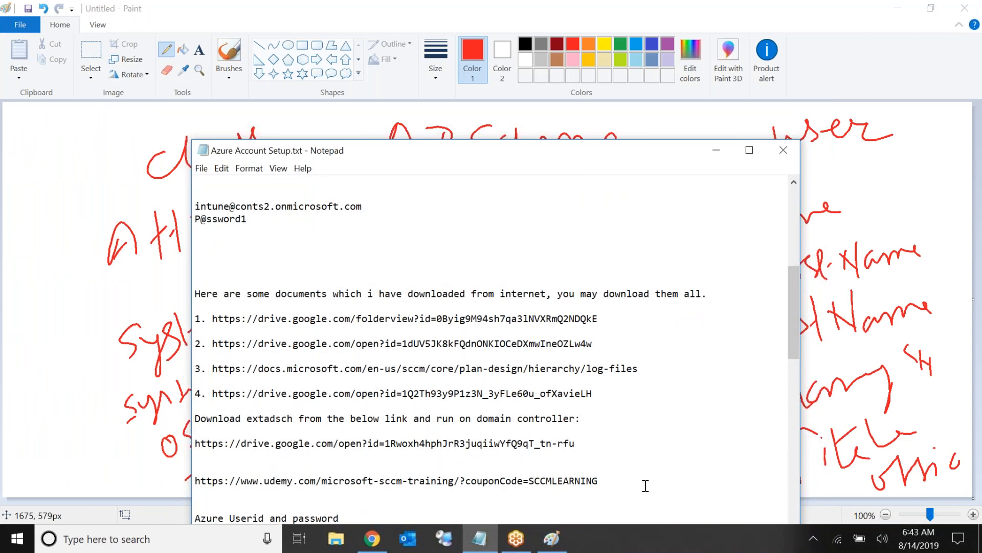
left_click_drag(582, 443, 192, 420)
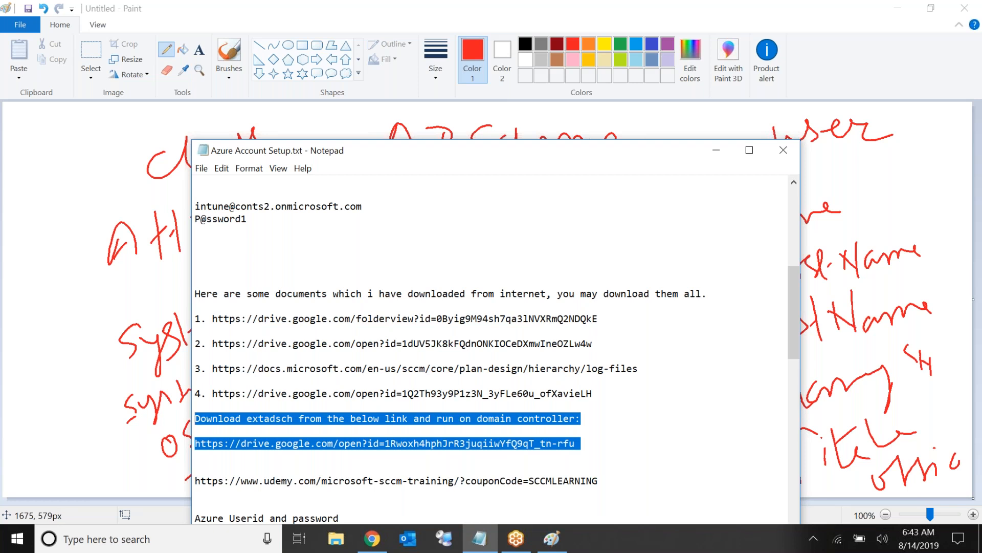
left_click(527, 262)
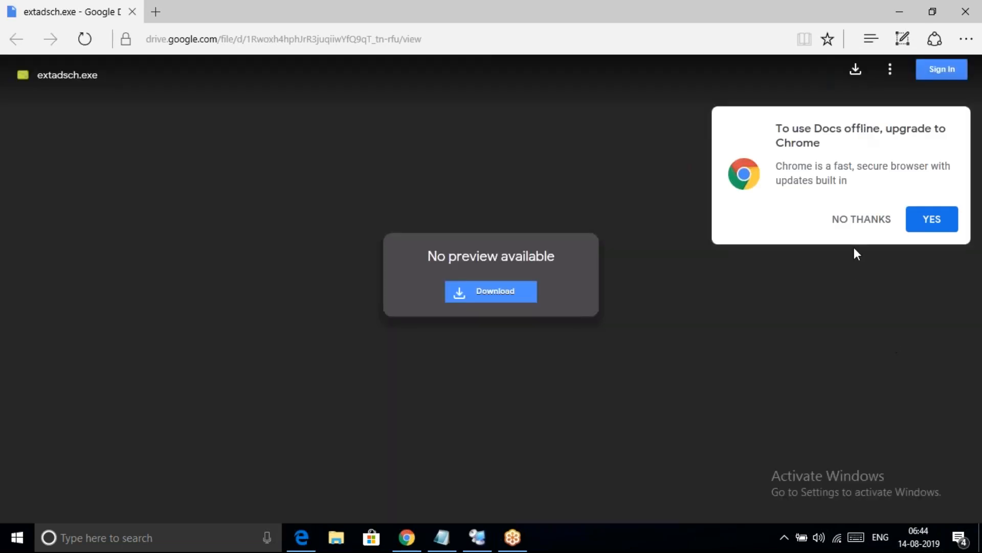
Decline the Chrome offer, copy the extadsch.exe Drive address, and return to the Domain server session
left_click(854, 225)
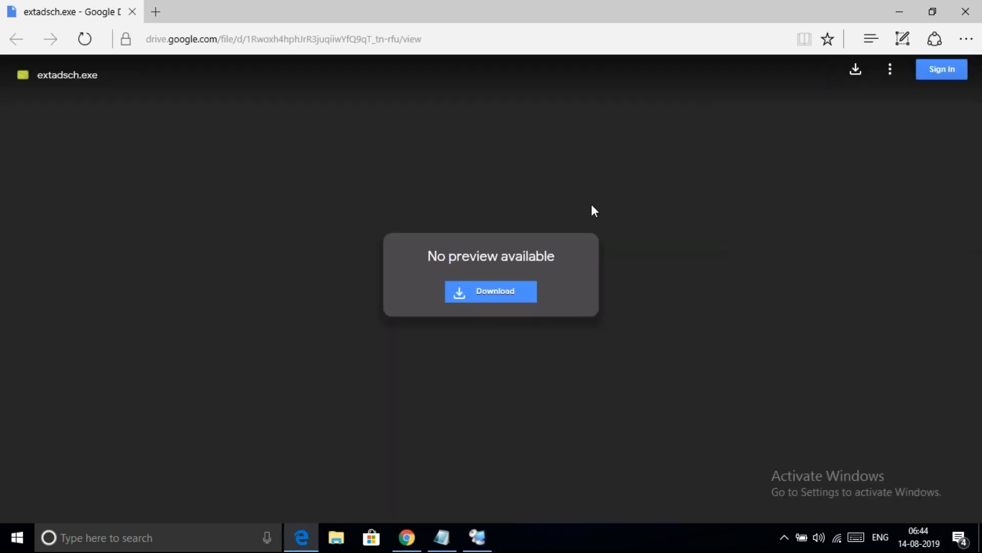
left_click(450, 39)
key("ctrl+c")
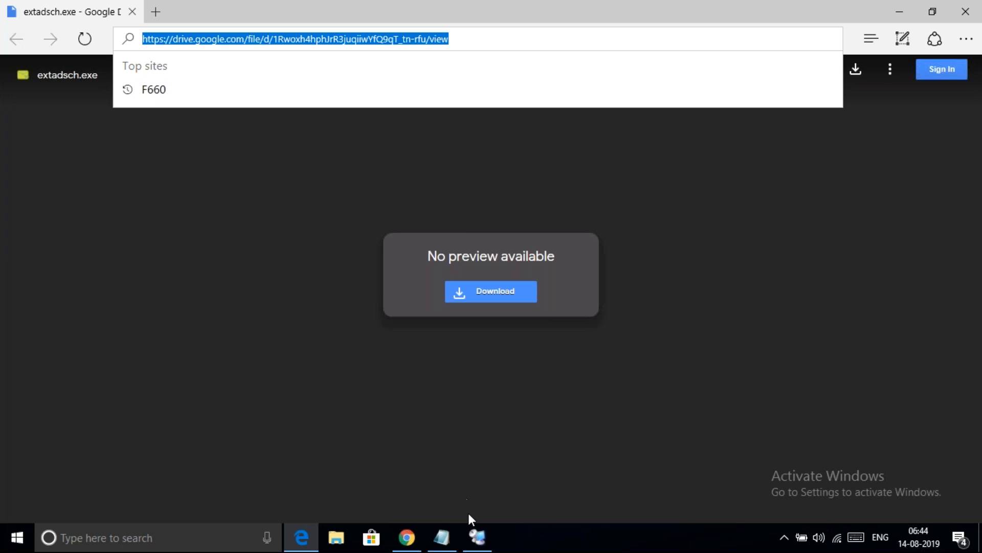
left_click(478, 537)
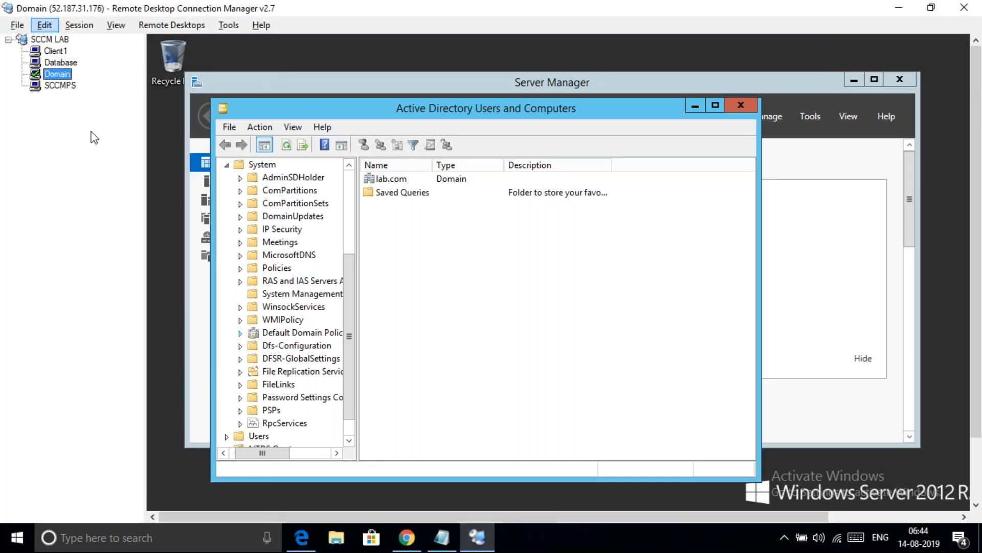
Open the copied Drive link on the server via Win+X Run, accepting IE11's recommended settings
left_click(979, 461)
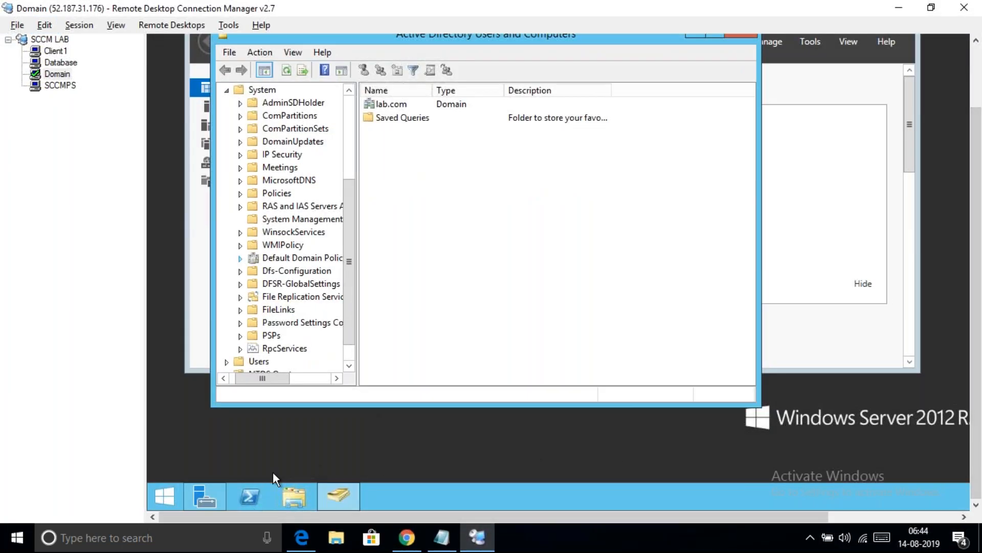
right_click(161, 492)
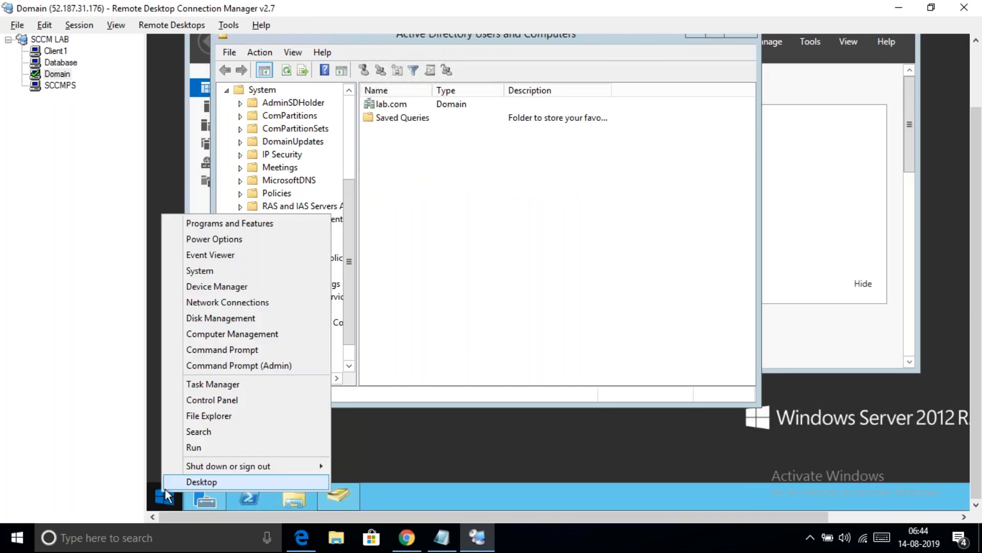
left_click(211, 447)
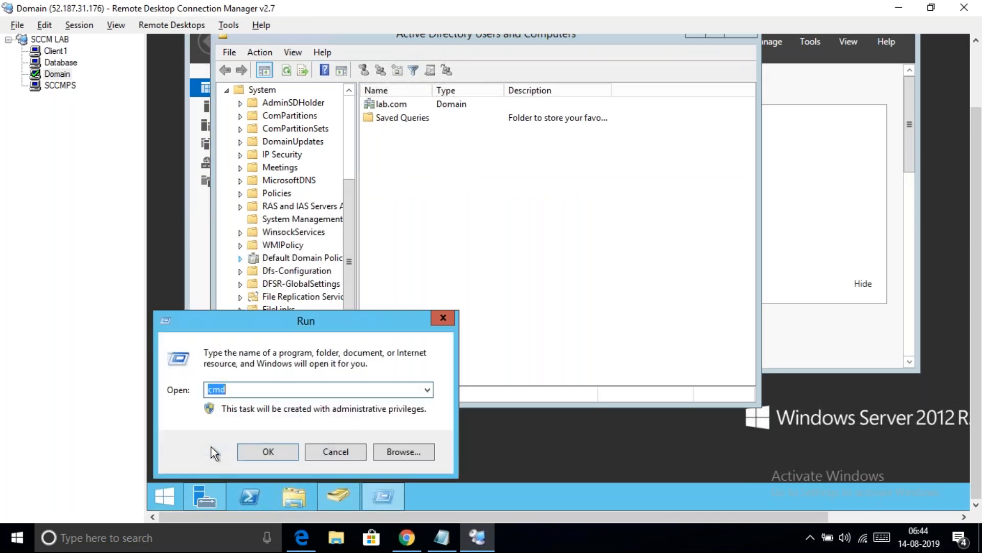
key("ctrl+v")
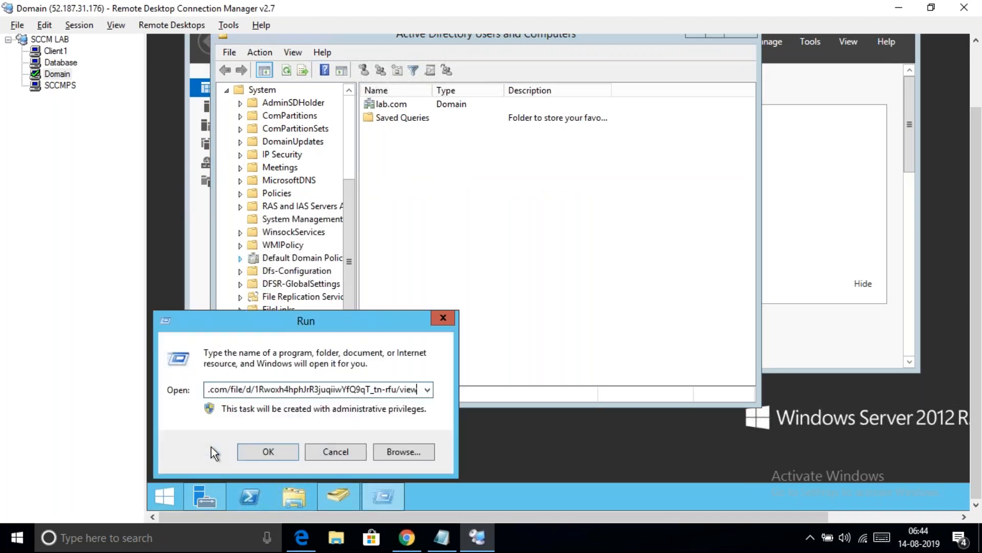
key("Return")
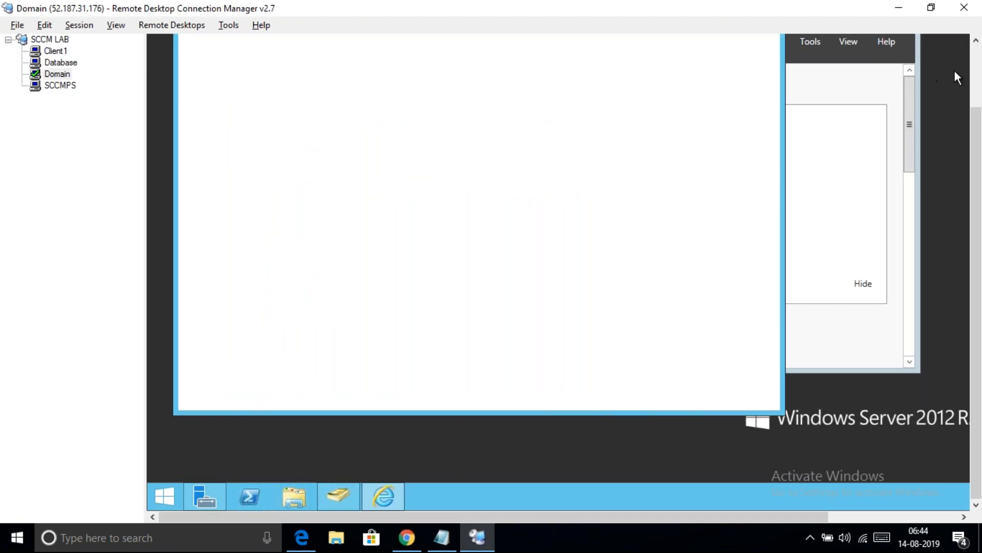
left_click(977, 72)
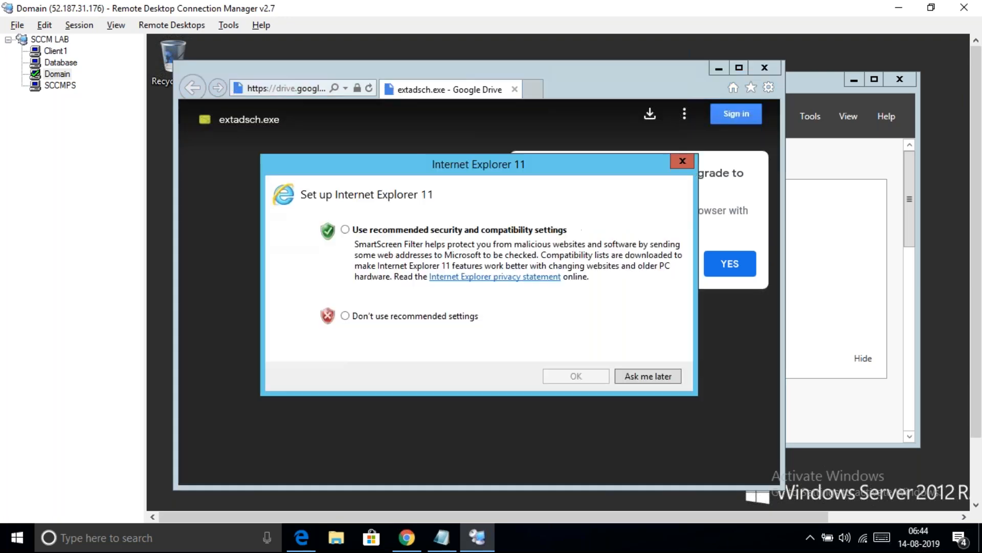
left_click(359, 229)
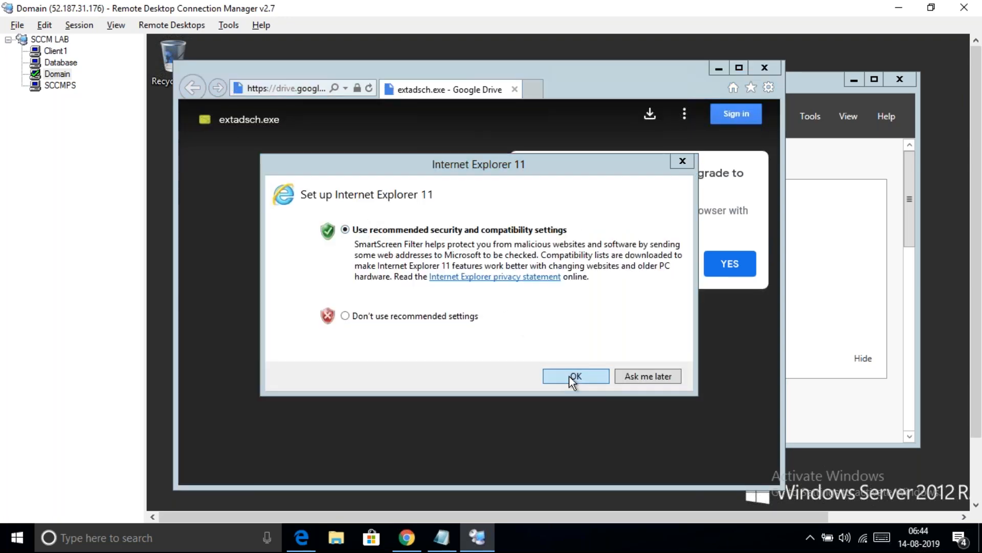
left_click(568, 375)
left_click(644, 267)
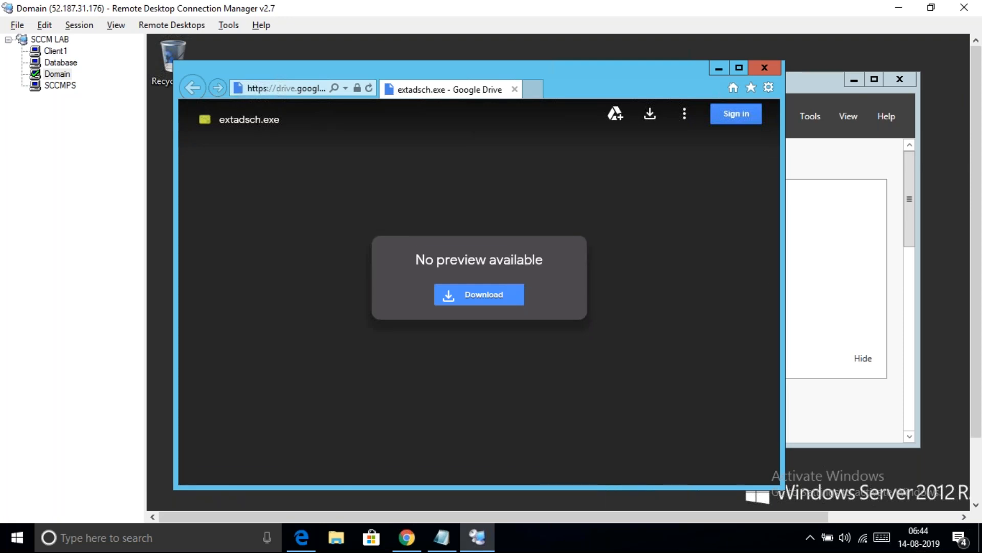
Download extadsch.exe and save it to the server's Desktop
left_click(472, 302)
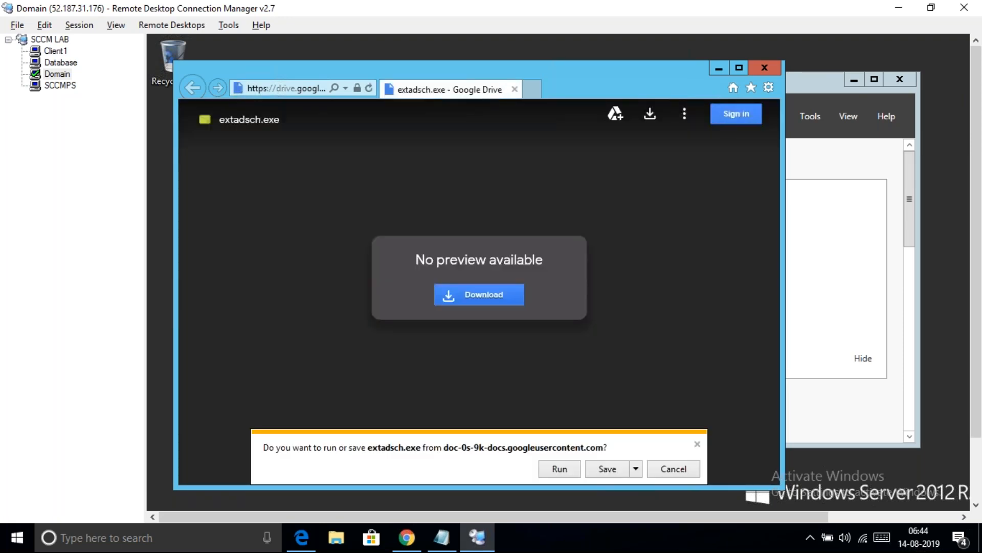
left_click(636, 468)
left_click(623, 503)
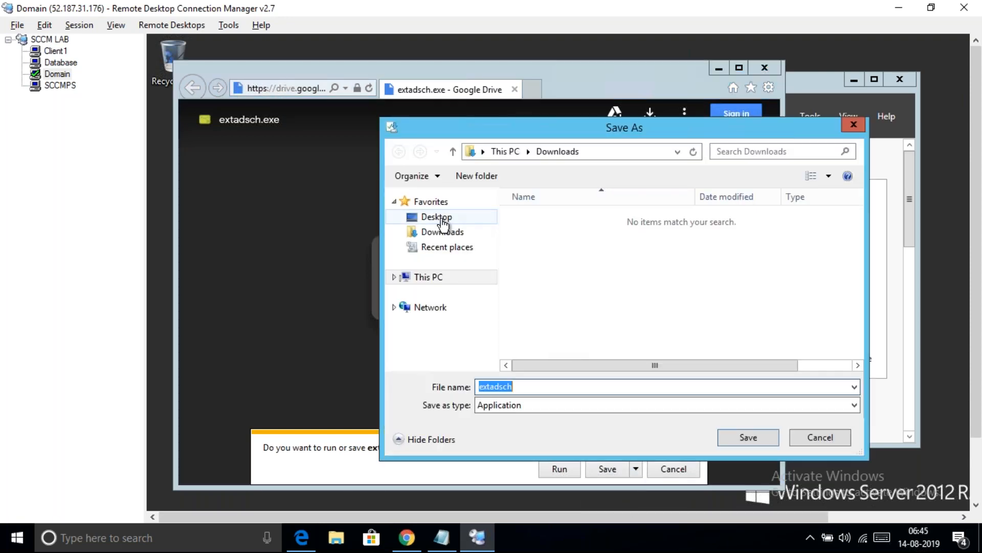
left_click(444, 220)
left_click(751, 439)
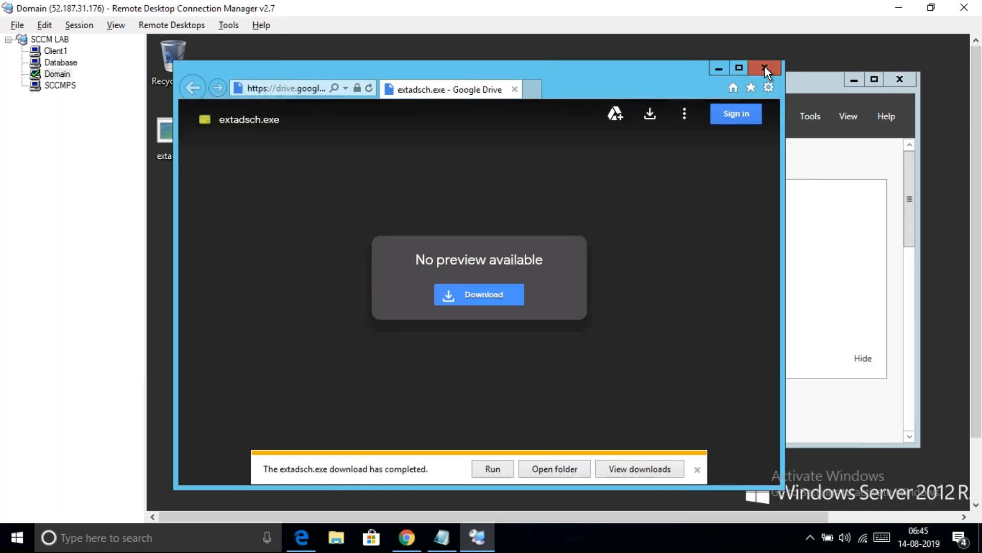
Close Internet Explorer, Active Directory Users and Computers, and Server Manager on the server
left_click(764, 67)
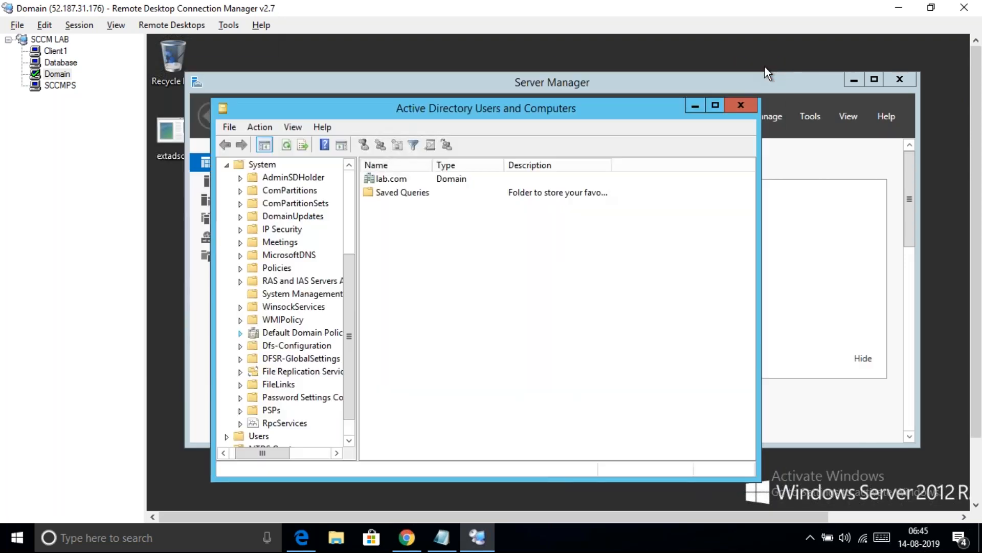
left_click(743, 105)
left_click(902, 82)
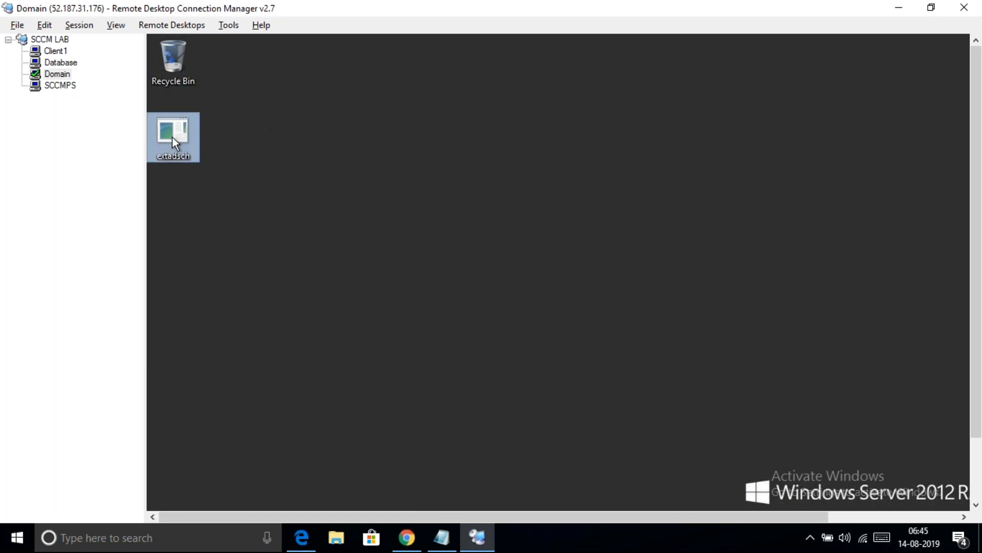
Open File Explorer on the server and turn on file name extensions
left_click(976, 471)
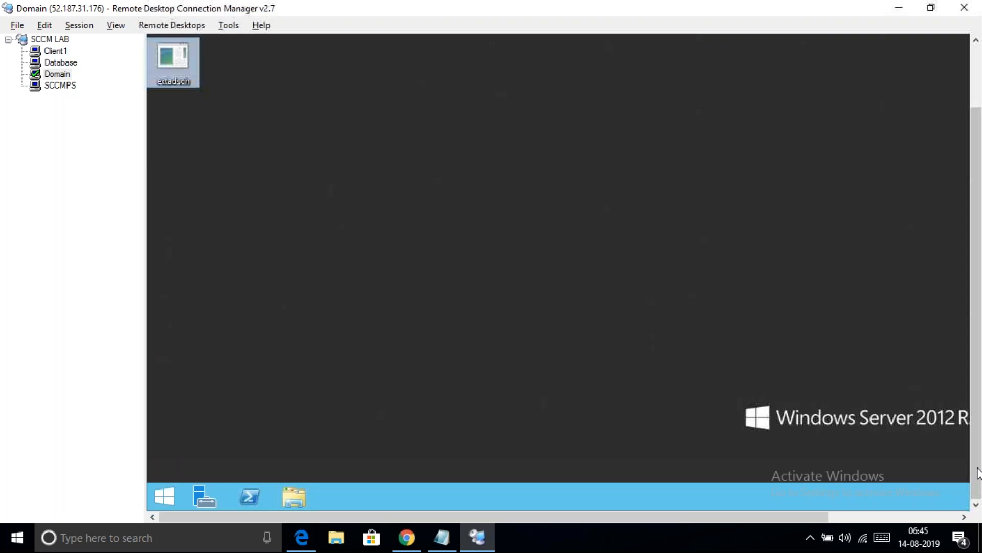
left_click(293, 493)
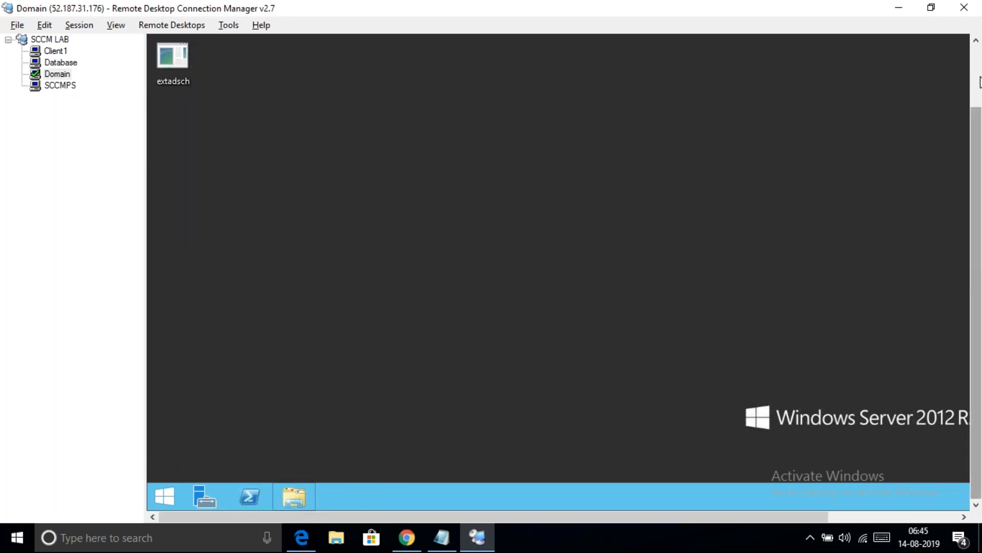
left_click(977, 61)
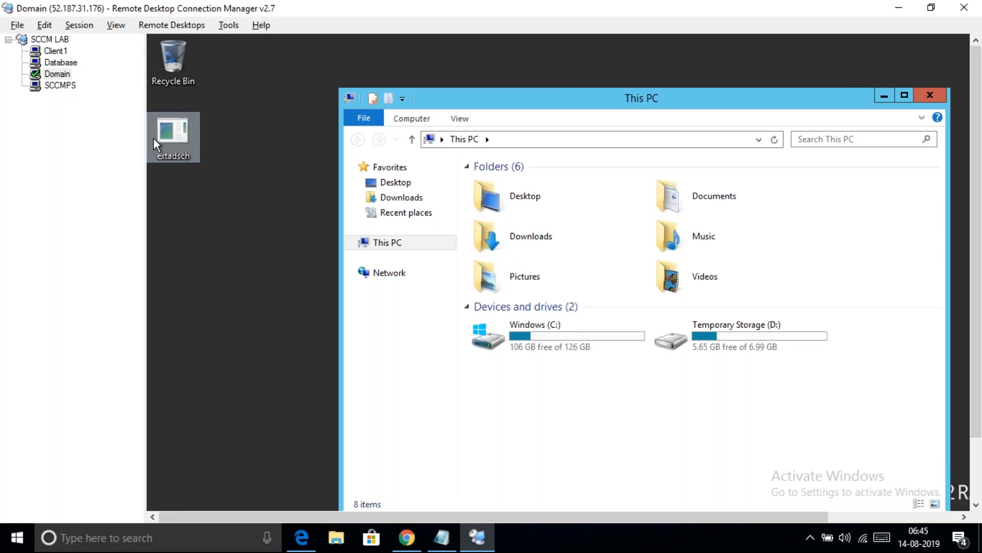
left_click(463, 119)
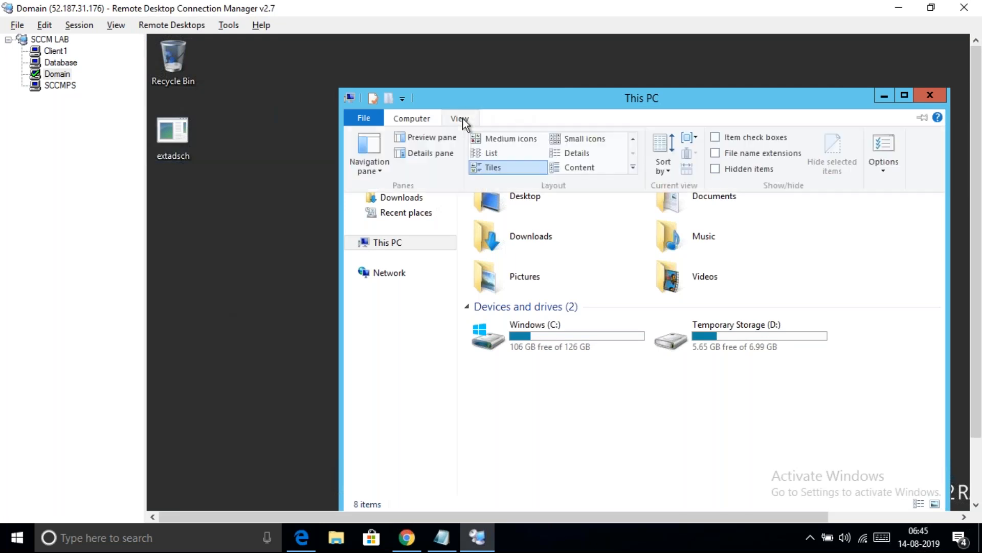
left_click(715, 152)
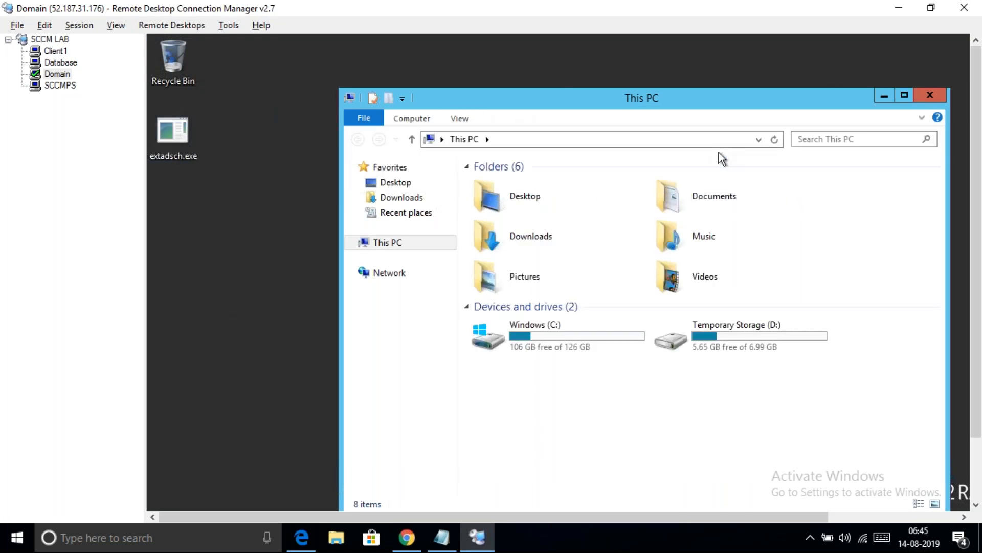
left_click(176, 151)
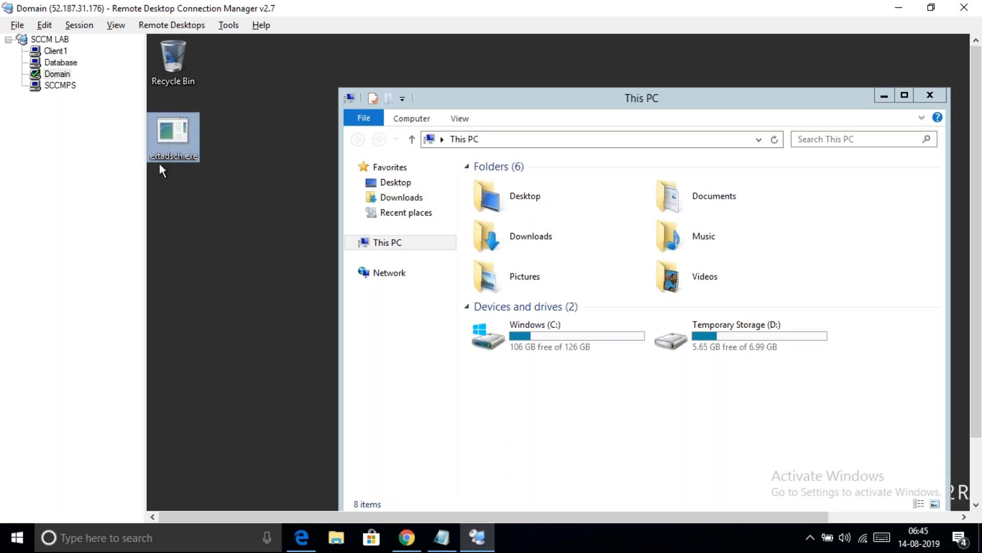
Widen the remote desktop view, open the Windows (C:) drive, and select extadsch.exe on the desktop
left_click_drag(145, 174, 88, 174)
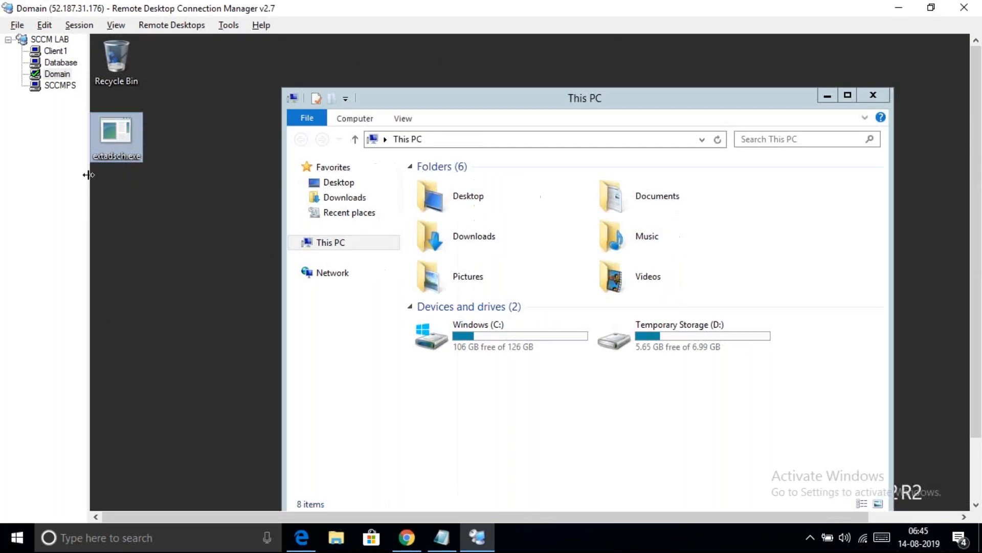
left_click(183, 198)
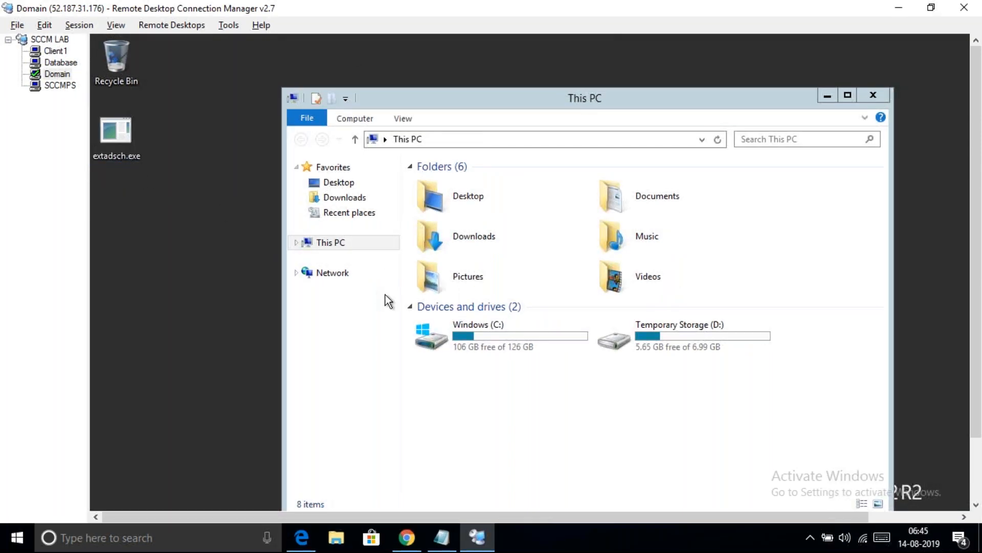
left_click(471, 324)
left_click(469, 323)
left_click(556, 346)
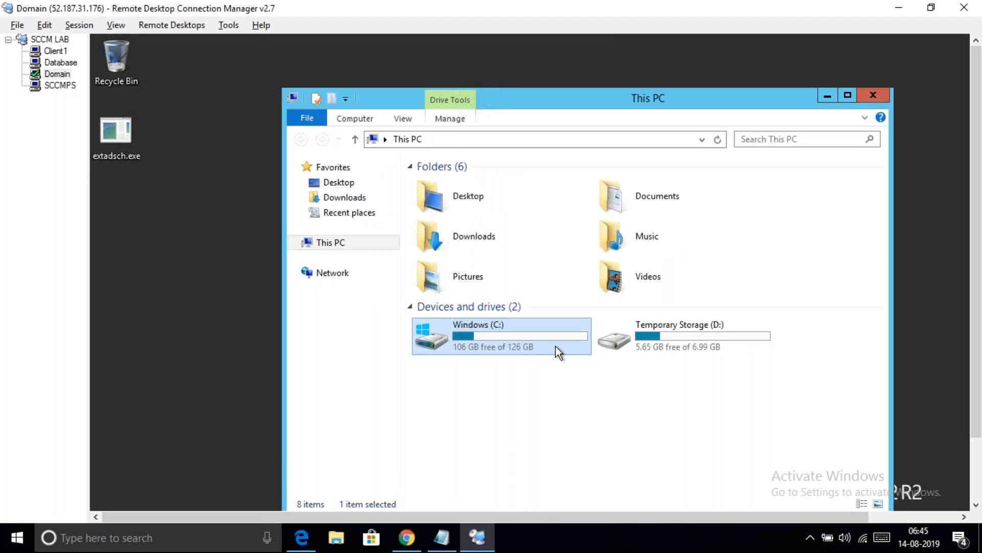
double_click(556, 346)
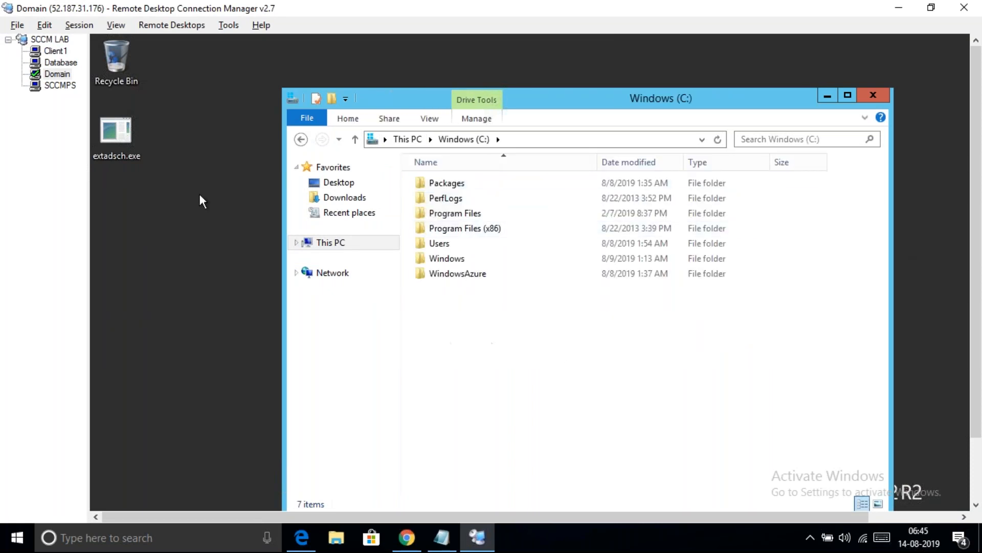
left_click(124, 142)
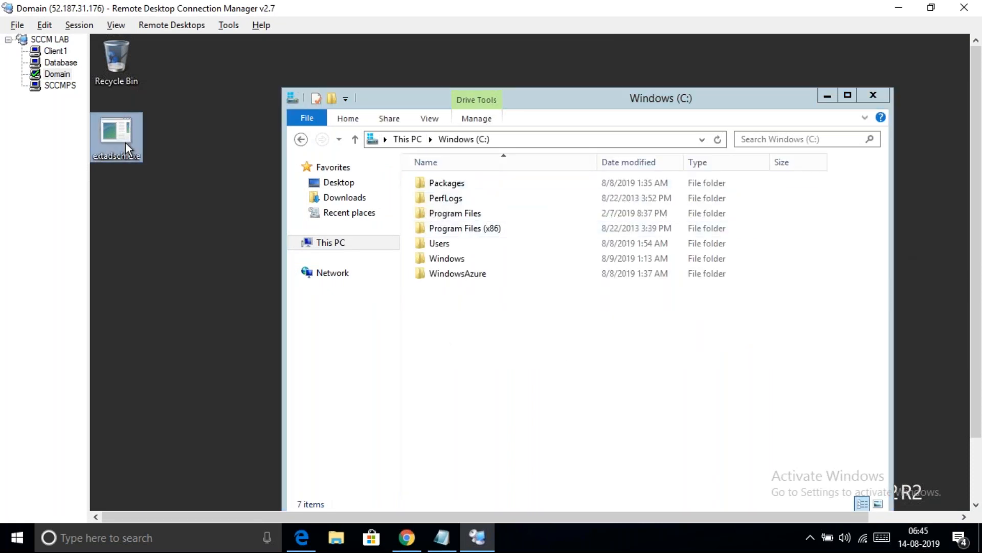
right_click(125, 143)
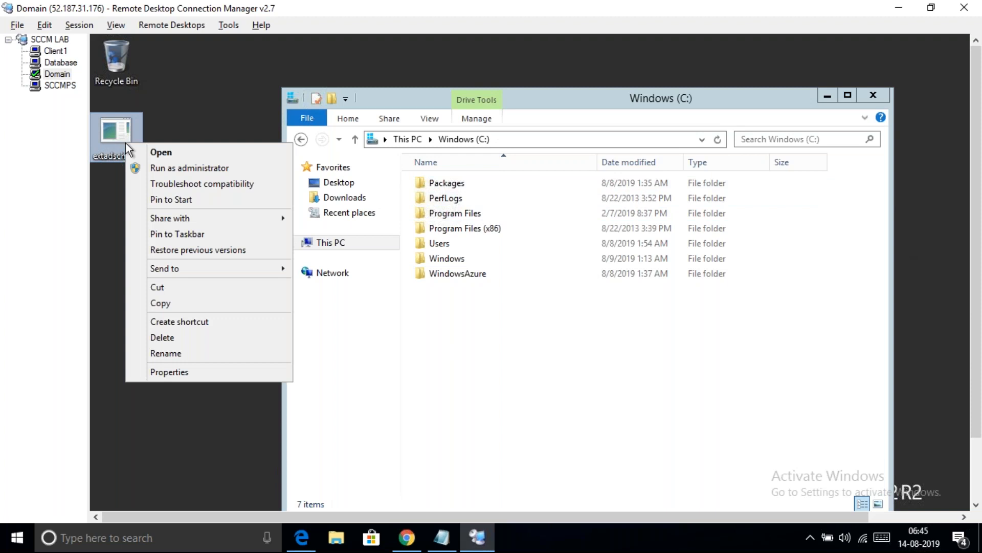
Run extadsch.exe as administrator and open the resulting ExtADSch.log in Notepad
left_click(186, 169)
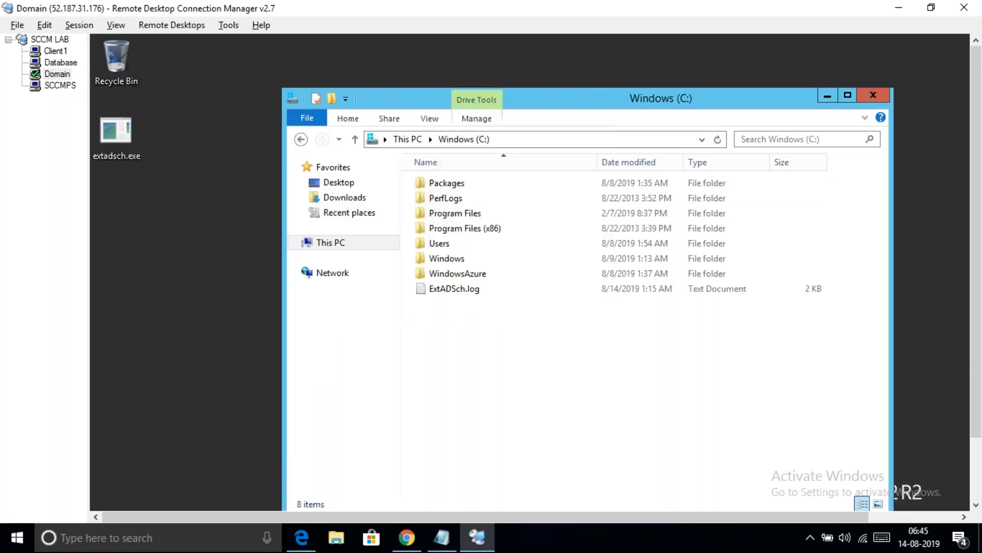
left_click(457, 292)
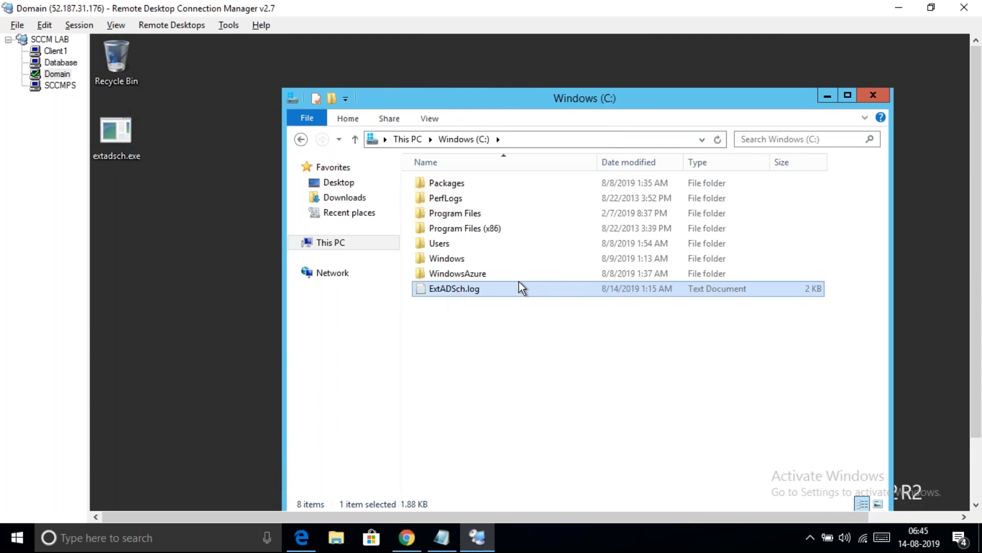
double_click(500, 290)
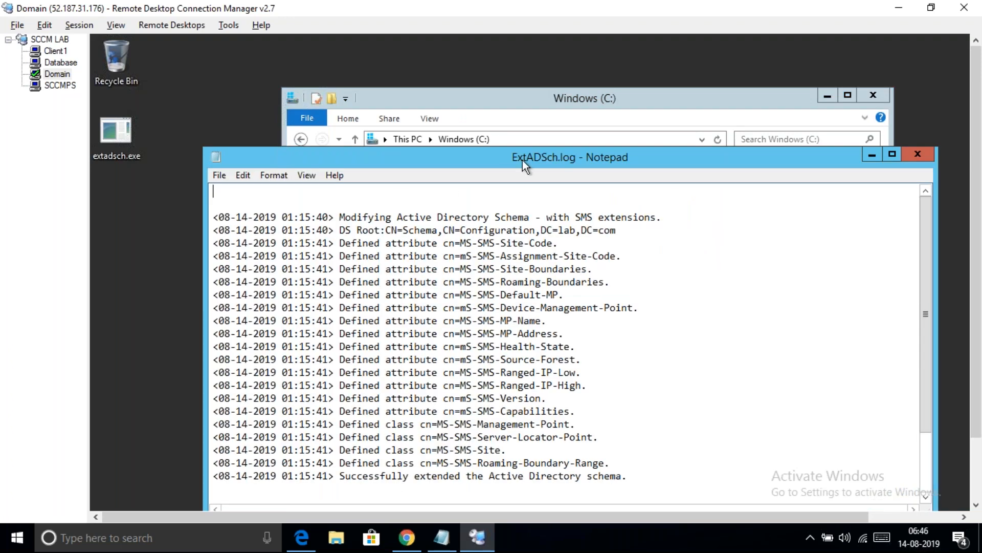
Highlight the log's defined attribute and class lines and its schema-extended success message
left_click_drag(509, 136, 488, 91)
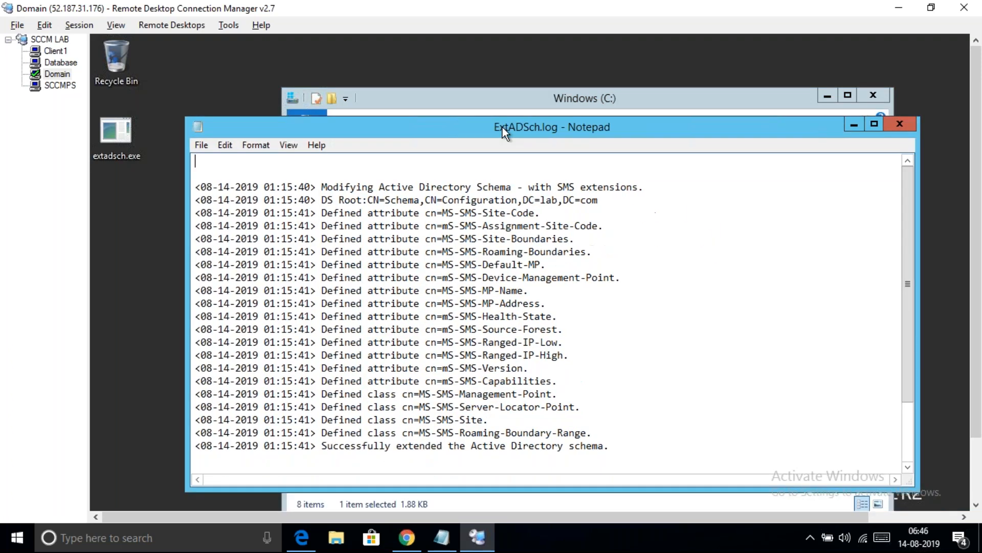
left_click_drag(325, 198, 570, 369)
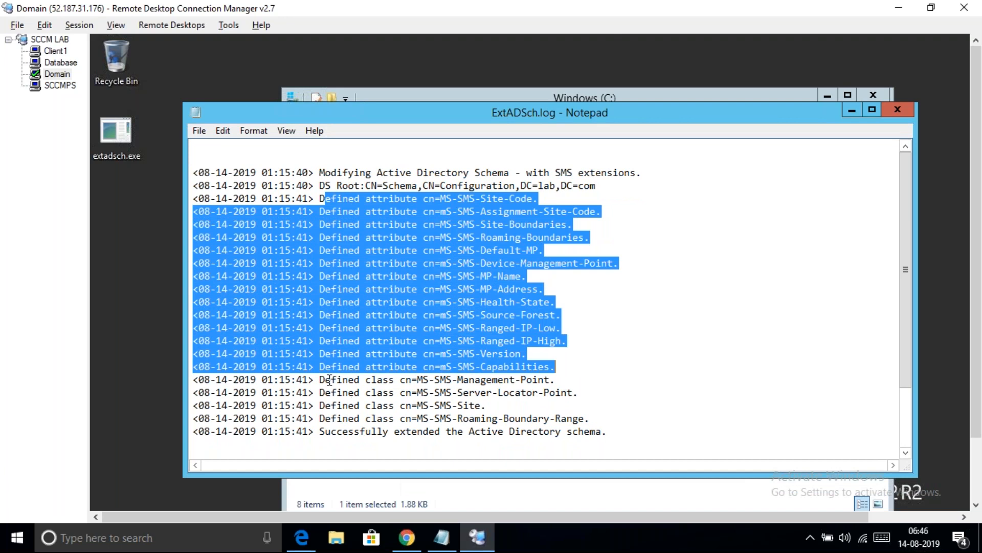
left_click_drag(324, 379, 584, 417)
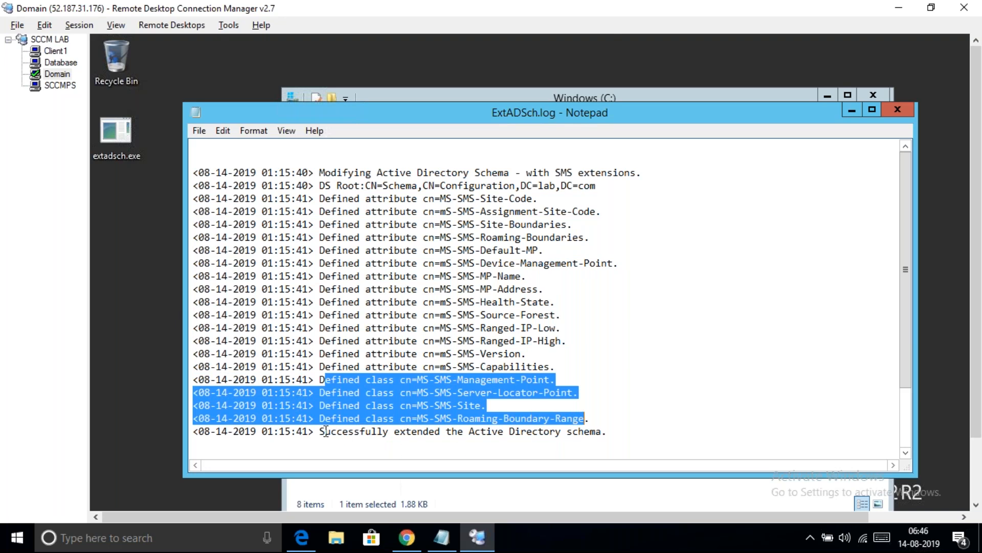
left_click_drag(324, 431, 604, 433)
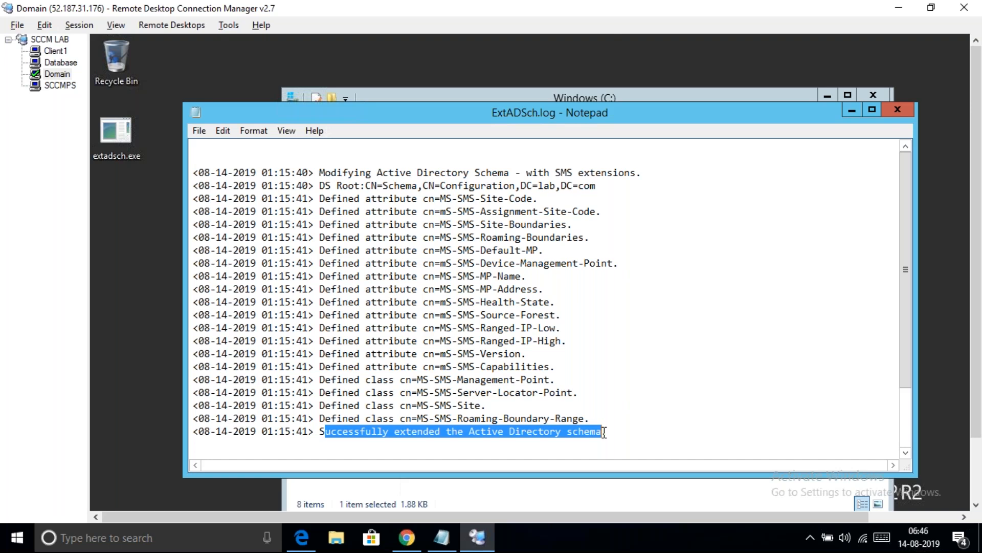
key("alt+p")
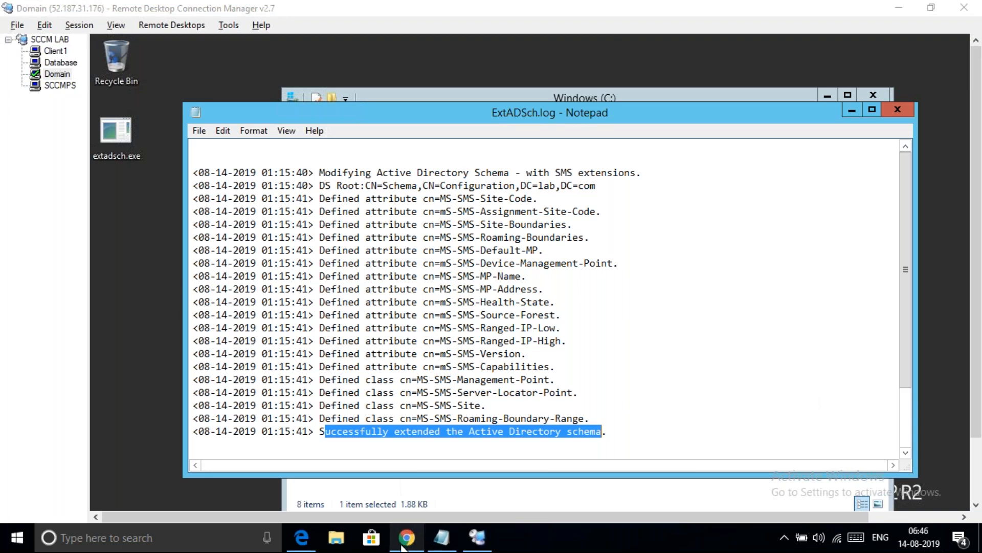
mouse_move(413, 544)
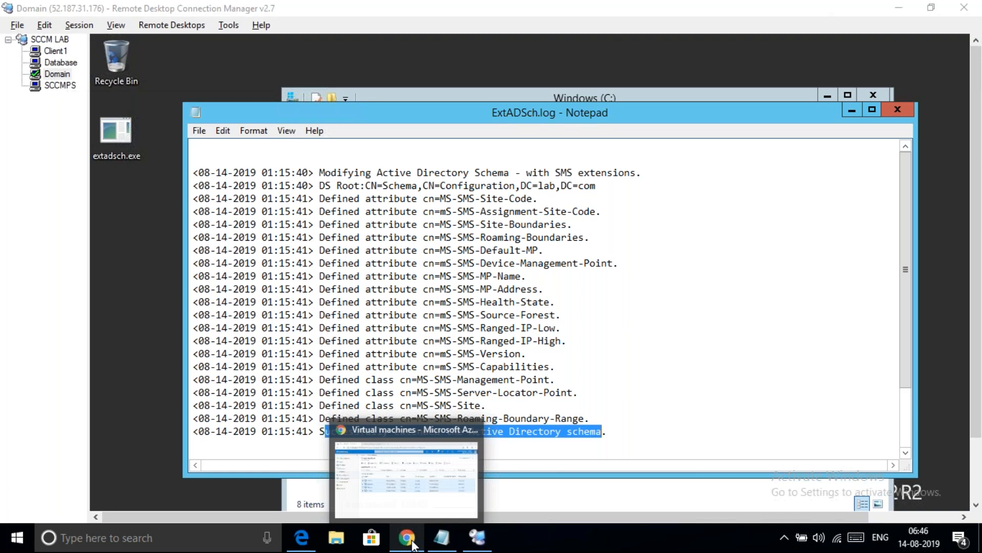
left_click(407, 515)
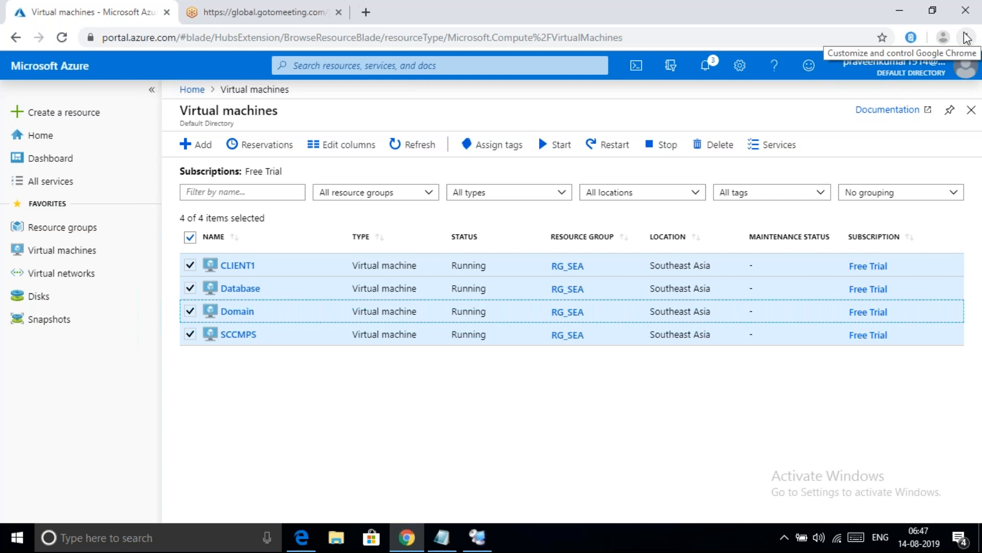
left_click(476, 547)
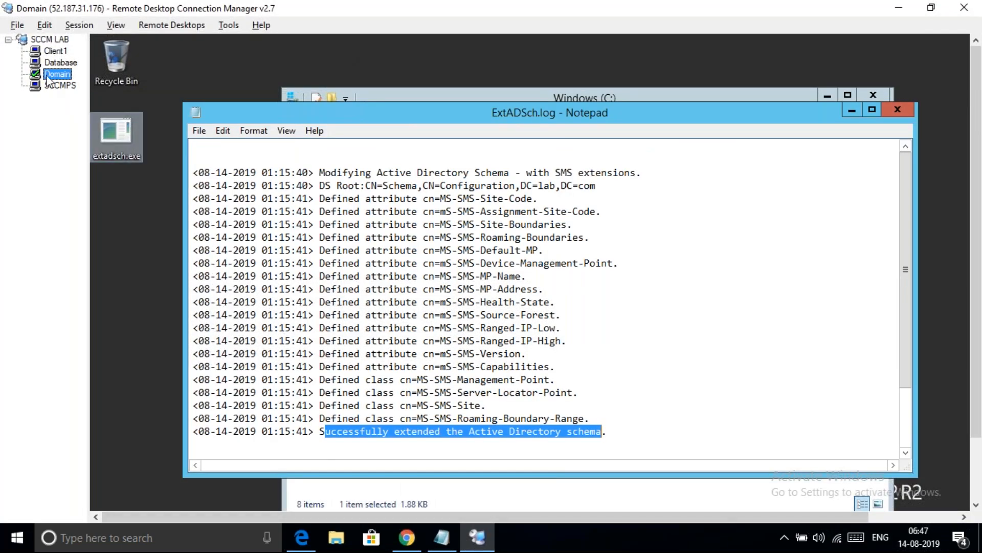
Switch to the Database server and close its Computer Management and Server Manager windows
left_click(65, 62)
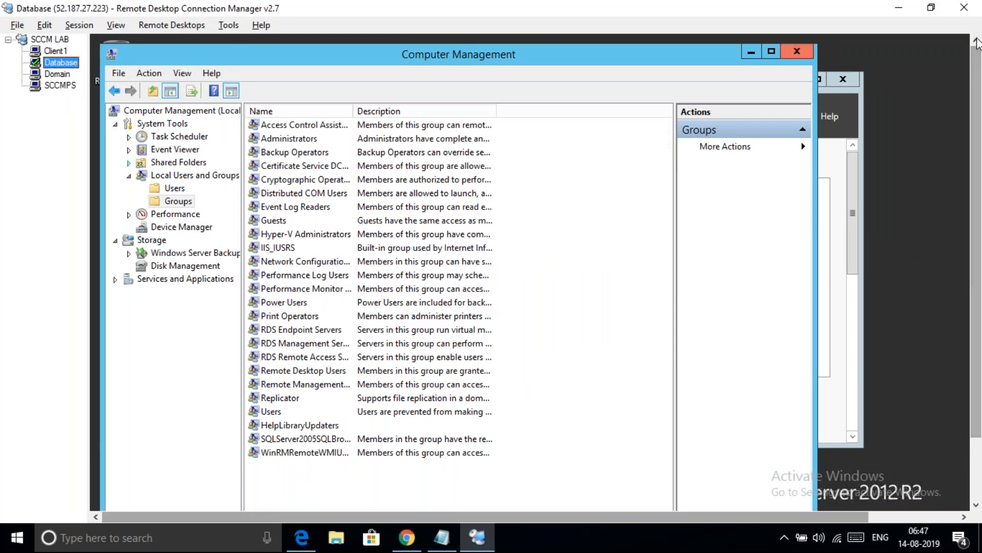
left_click(800, 49)
left_click(841, 80)
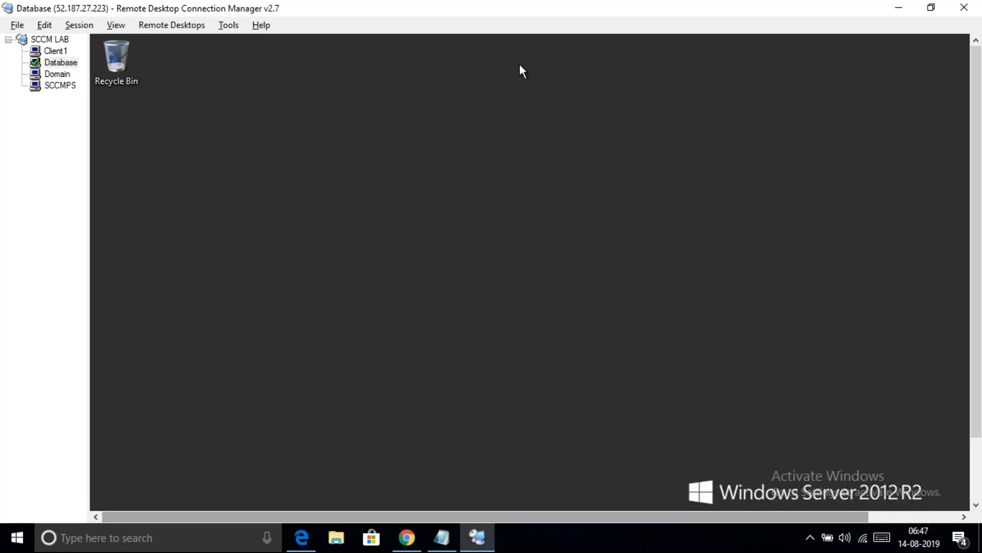
Show the Database server's full app list scrolled to the SQL Server 2014 tools
left_click(977, 476)
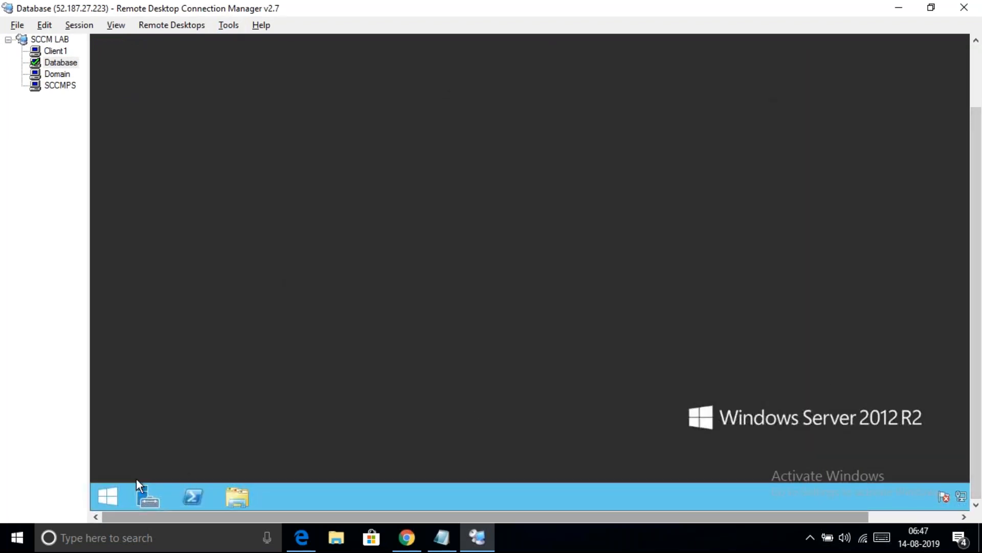
left_click(115, 496)
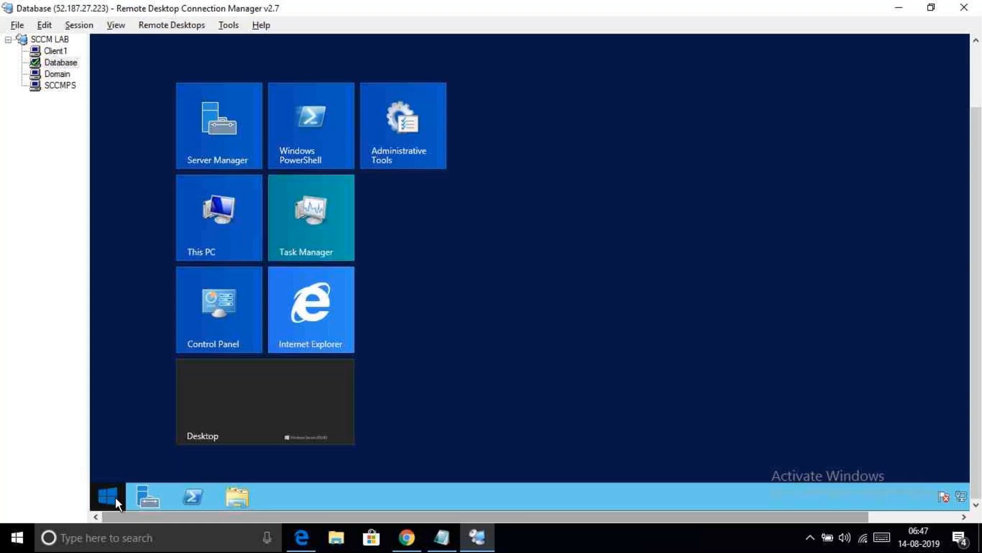
left_click(189, 471)
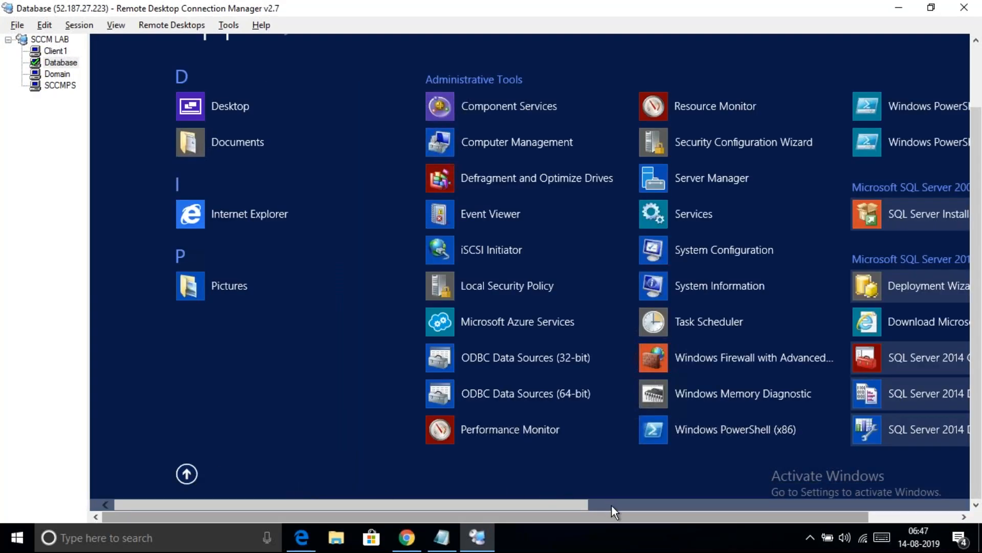
left_click(616, 506)
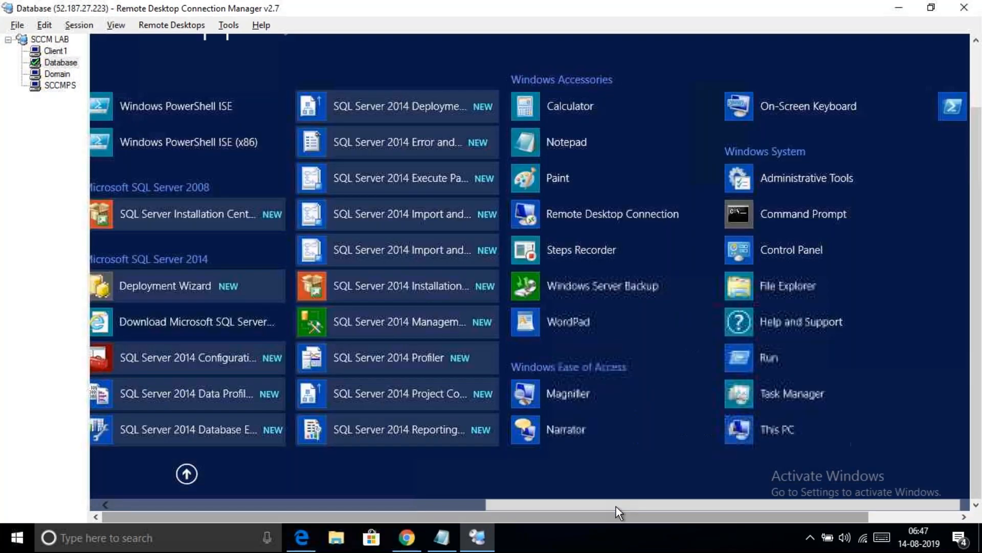
right_click(410, 321)
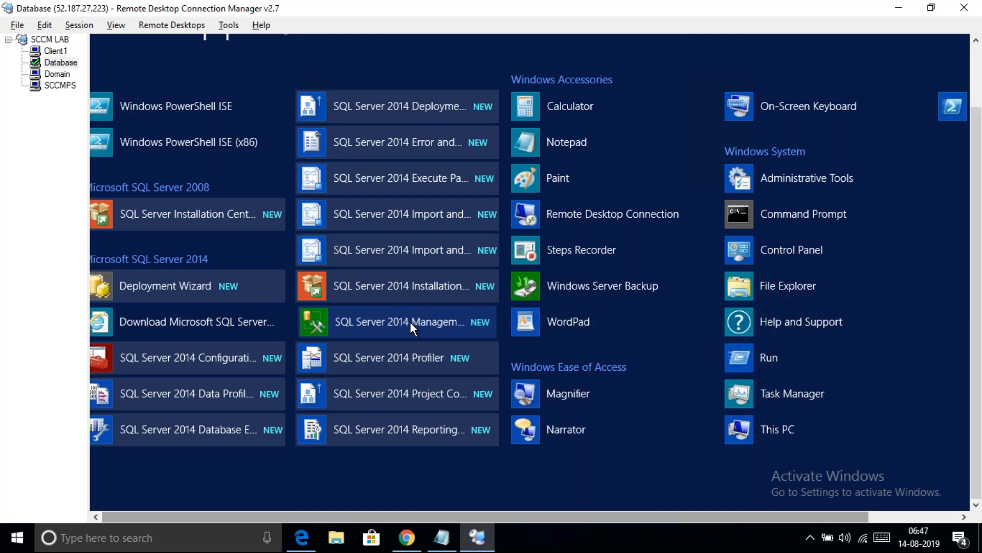
left_click(348, 324)
Launch SQL Server 2014 Management Studio, connect to DATABASE via Windows Authentication, and open Server Properties
left_click(348, 323)
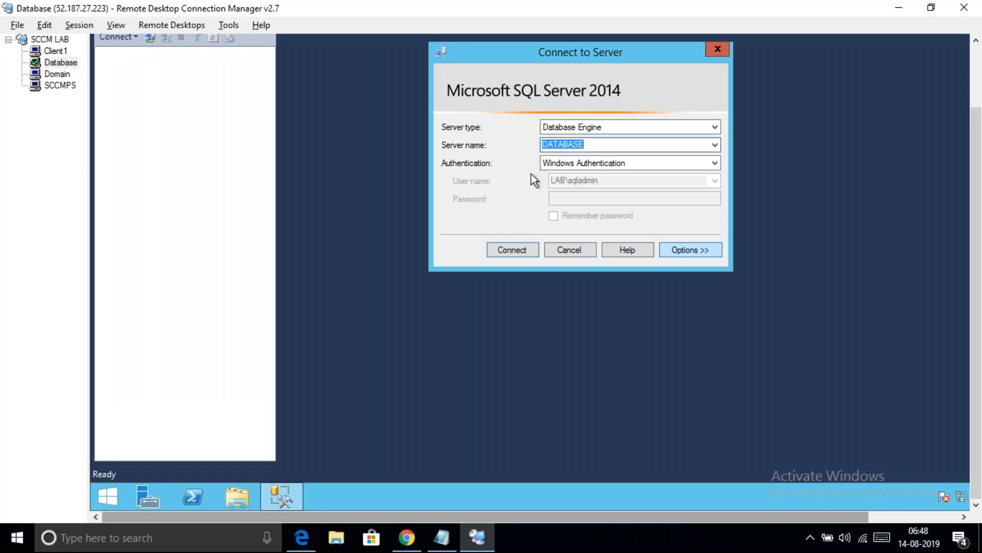
left_click(505, 252)
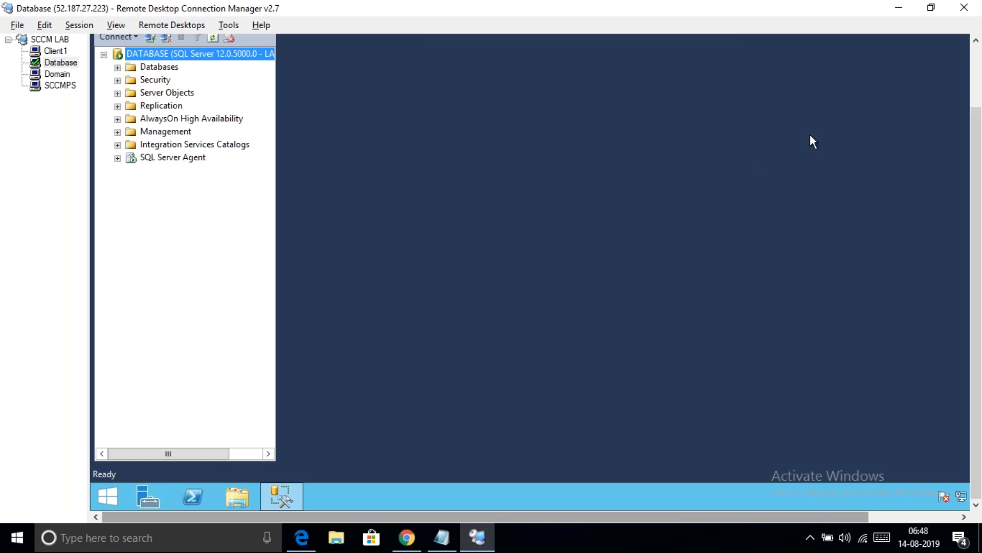
left_click(977, 72)
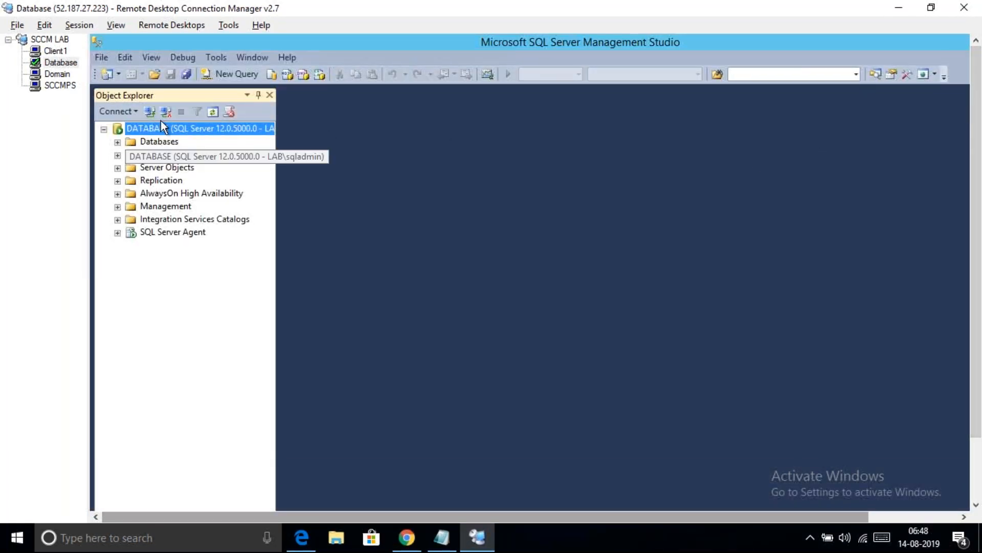
right_click(189, 126)
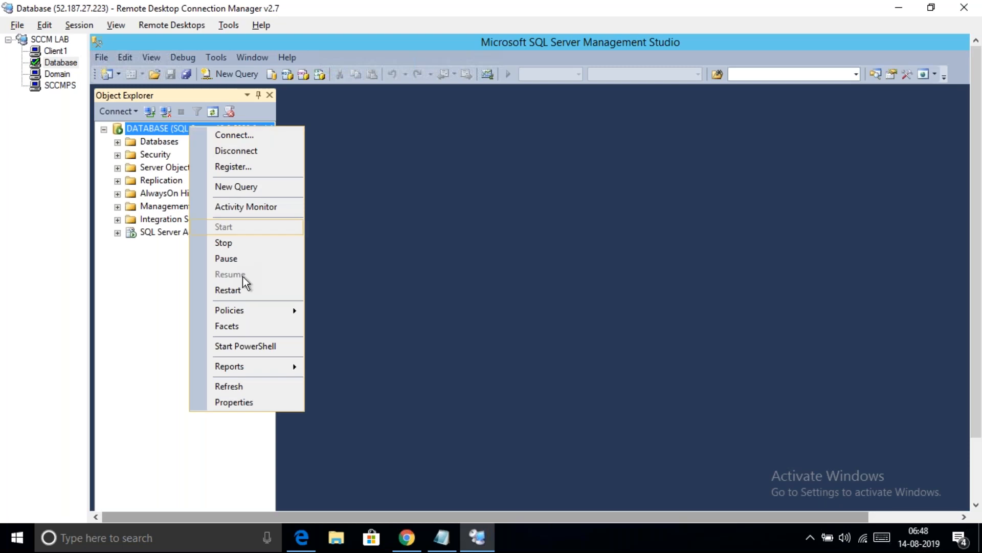
left_click(232, 402)
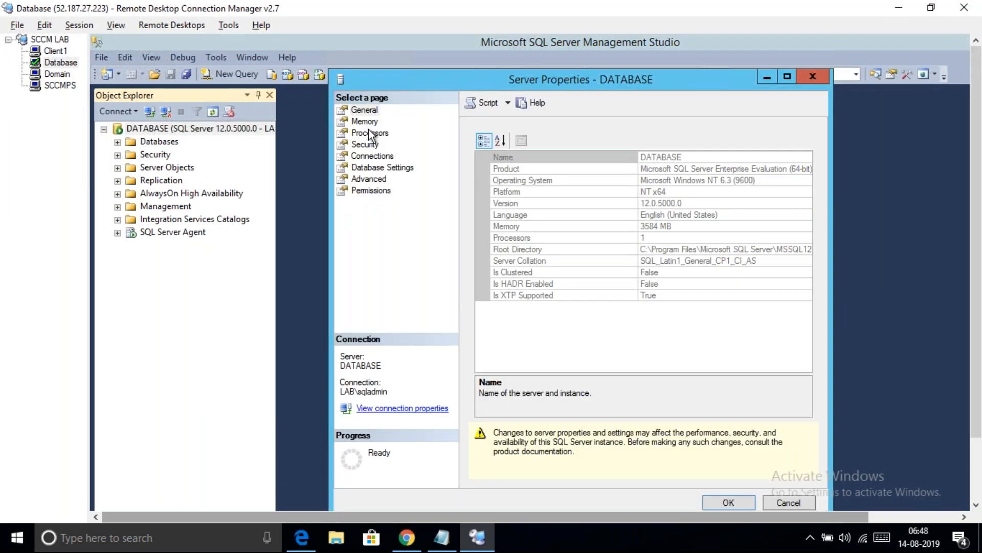
On the Memory page, set Minimum server memory to 8192 MB
left_click(363, 116)
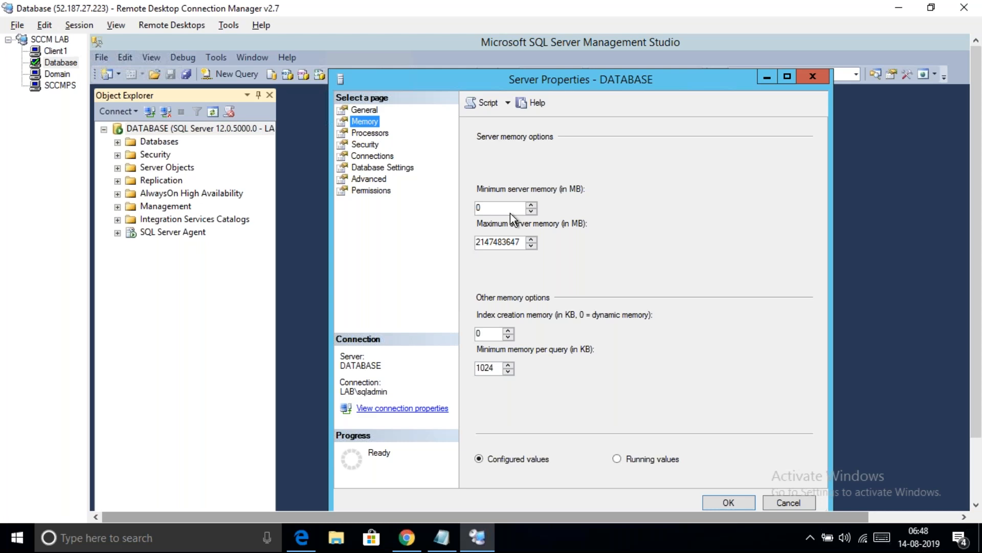
left_click(497, 212)
key("BackSpace")
type("8192")
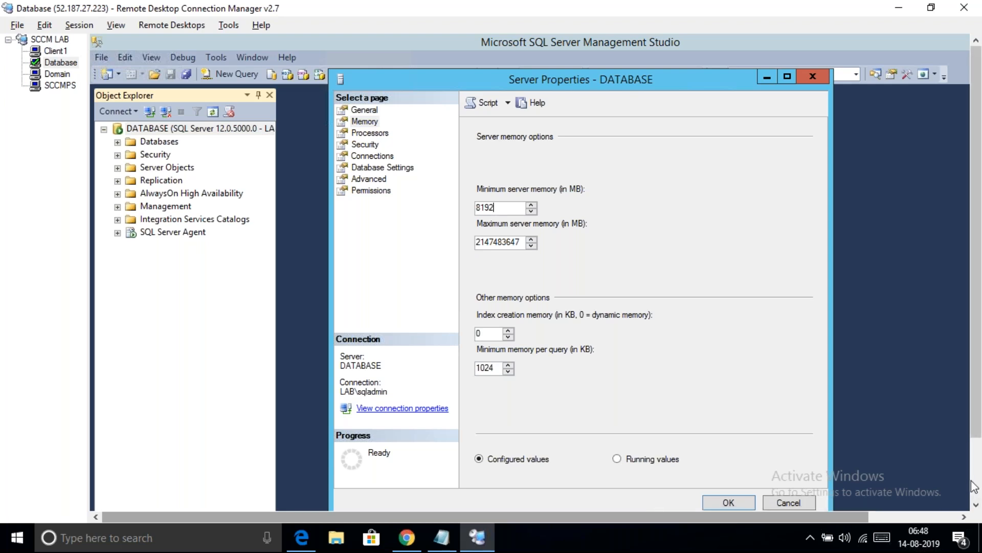
left_click(17, 537)
right_click(16, 538)
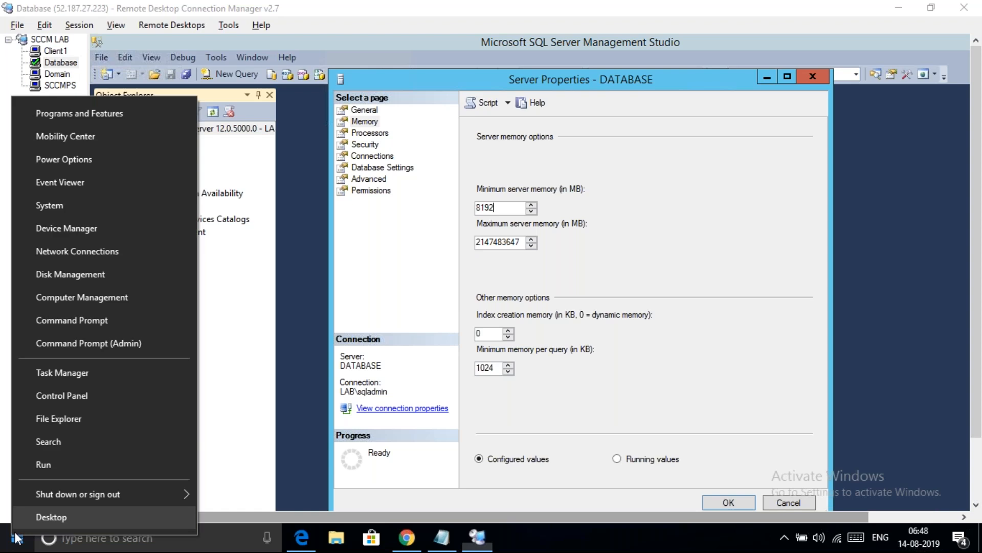
Launch Calculator via calc and compute 1024 × 16 = 16,384
left_click(71, 468)
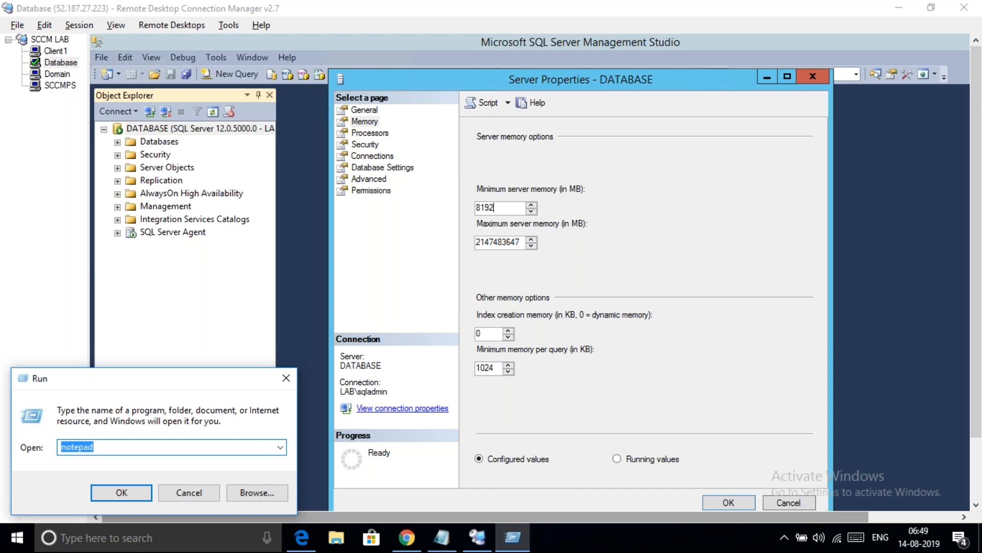
type("calc")
key("Return")
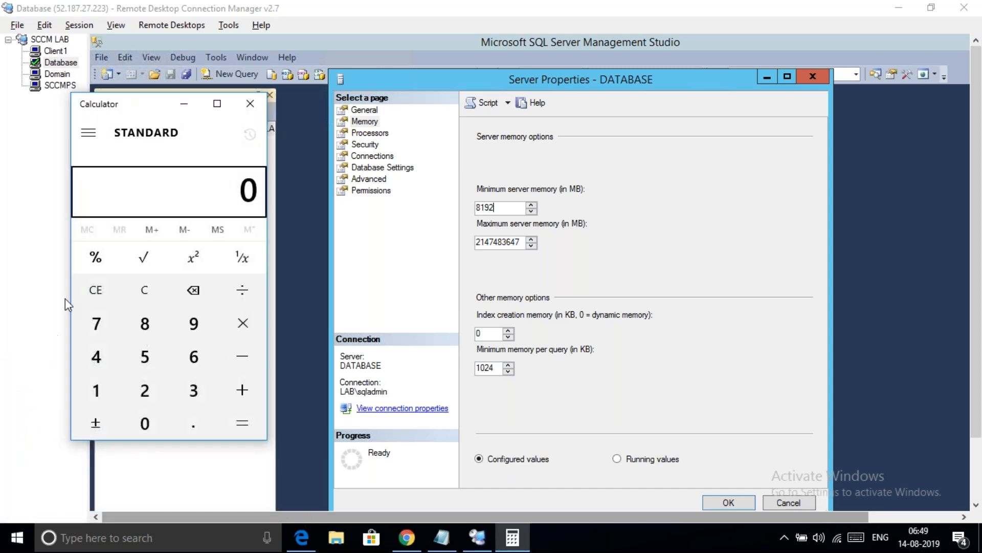
left_click(105, 394)
left_click(144, 425)
left_click(145, 394)
left_click(98, 364)
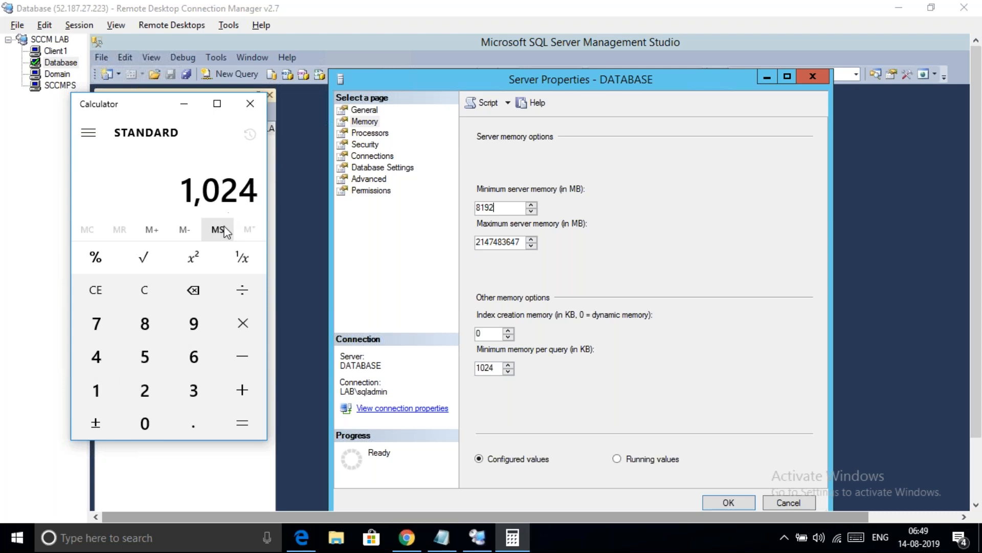
left_click(244, 334)
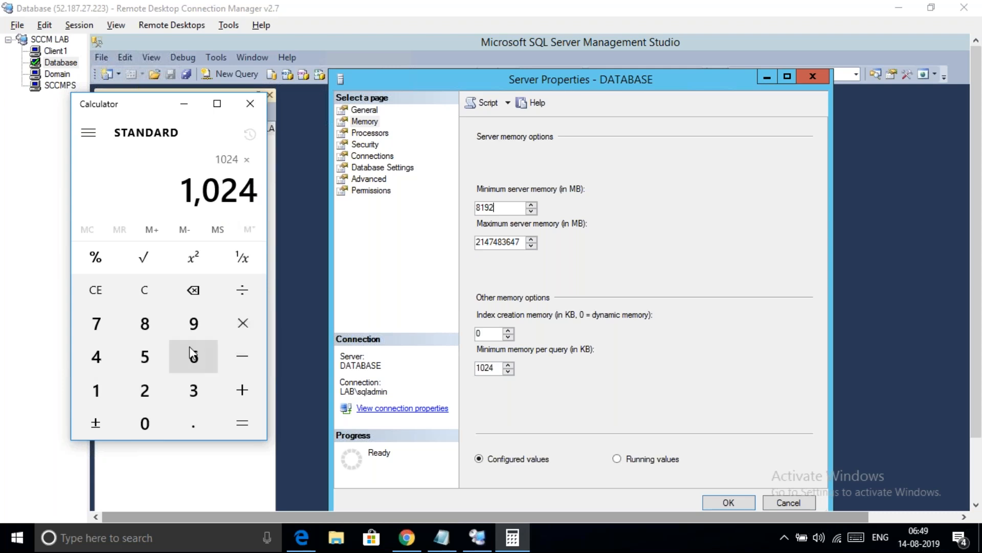
left_click(102, 389)
left_click(194, 356)
left_click(250, 429)
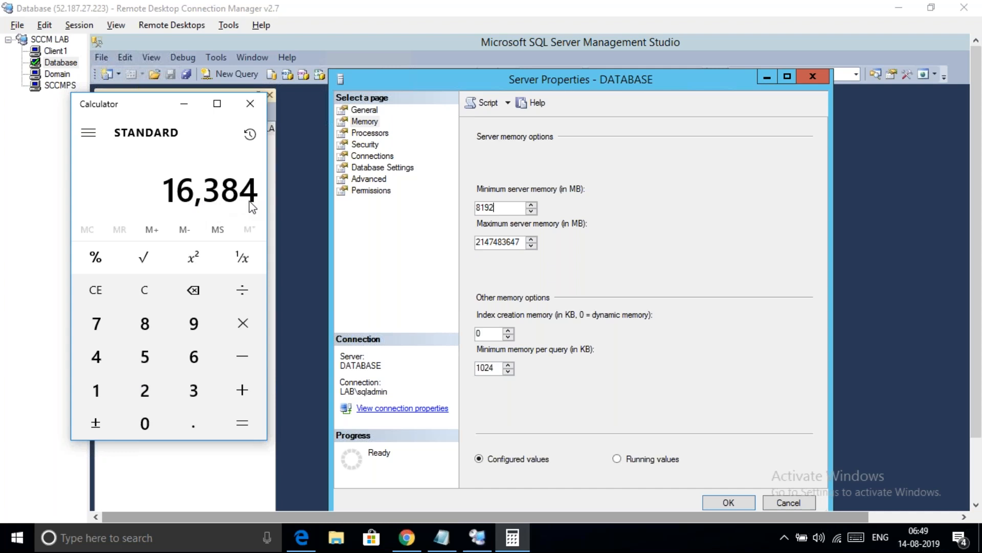
Set Maximum server memory to 16384 MB and confirm the Server Properties with OK
left_click(510, 242)
double_click(510, 242)
key("BackSpace")
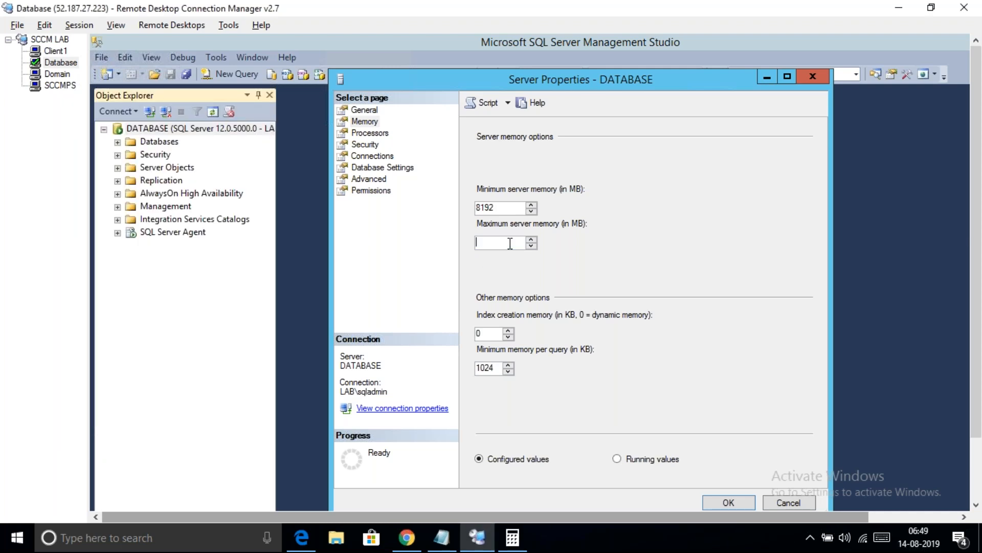
type("16")
left_click(513, 543)
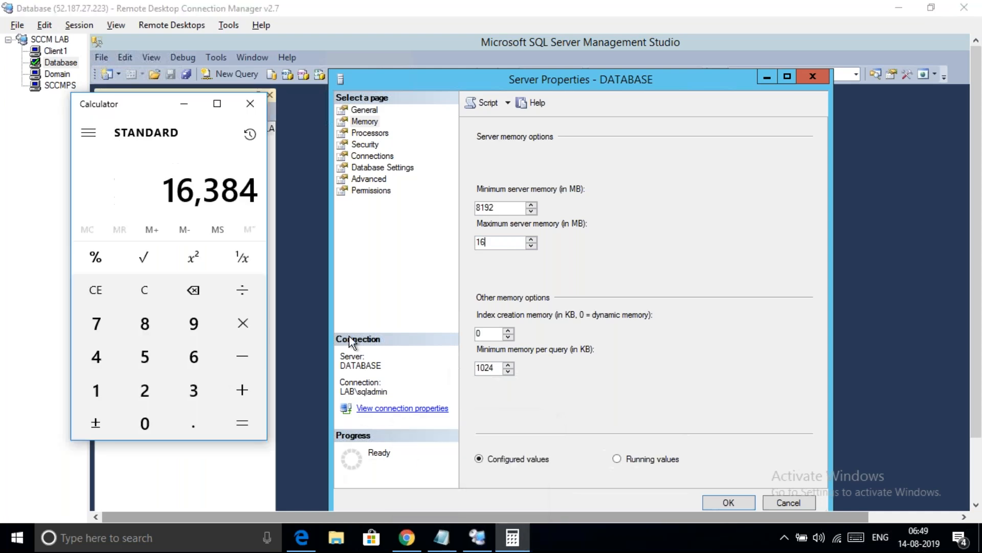
left_click(517, 247)
type("384")
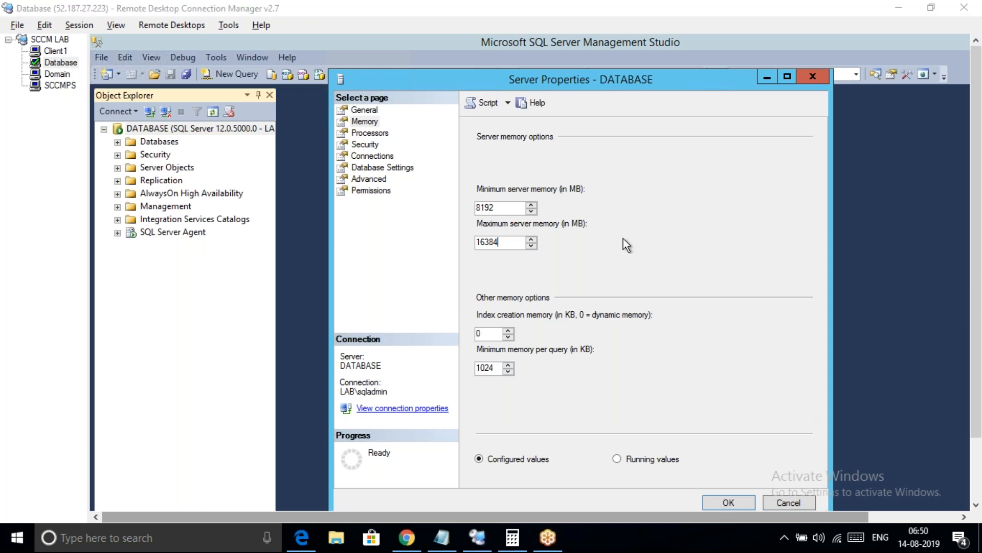
left_click(729, 502)
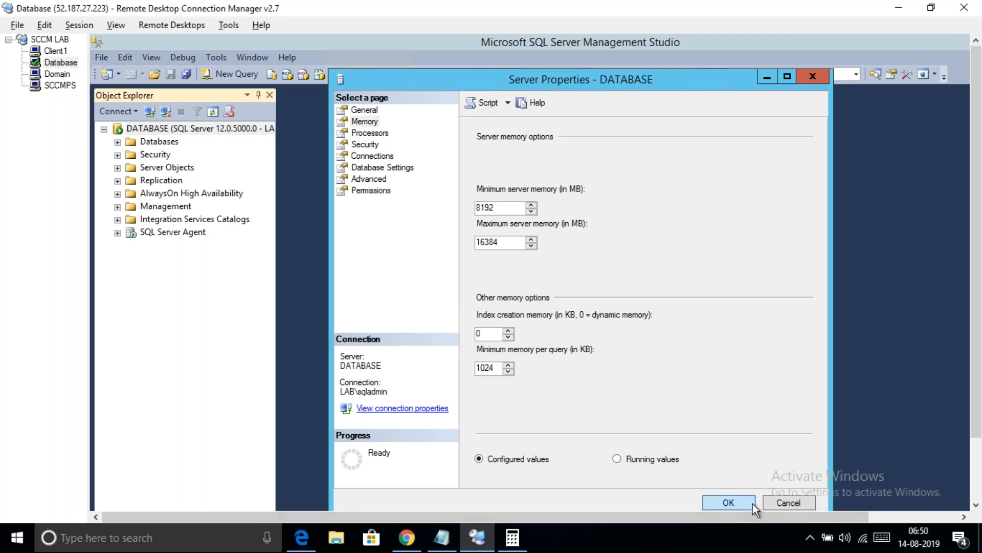
left_click(752, 503)
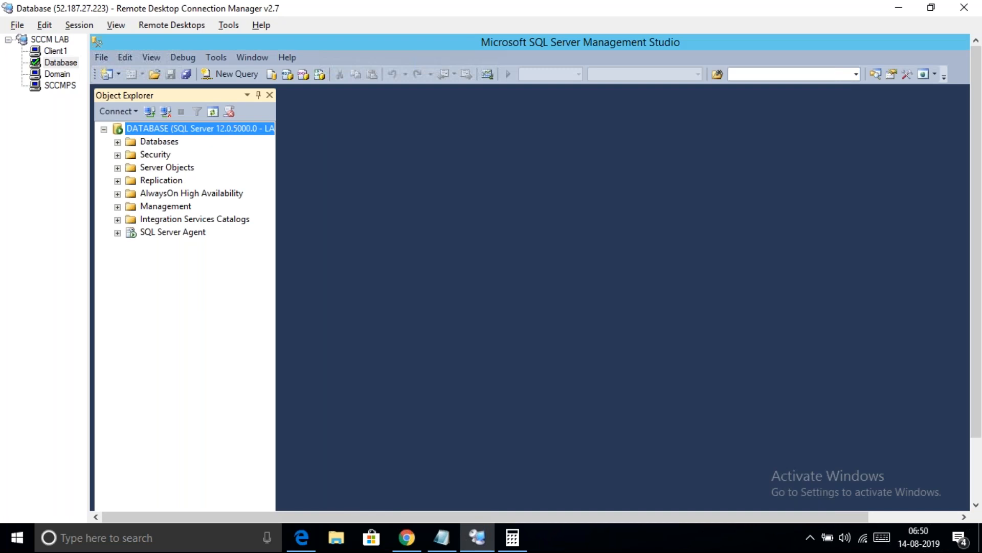
Exit Management Studio and switch to the SCCMPS server session
left_click(100, 58)
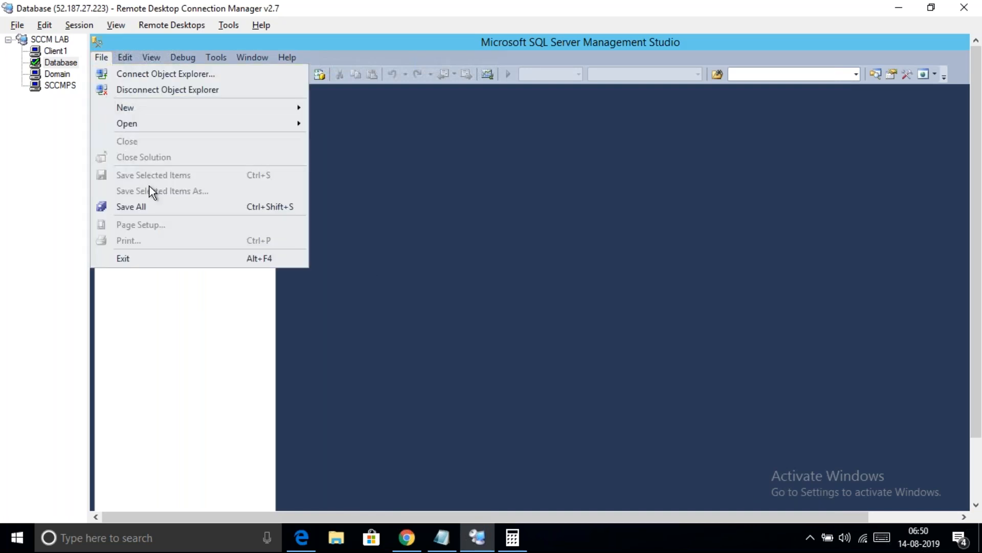
left_click(128, 260)
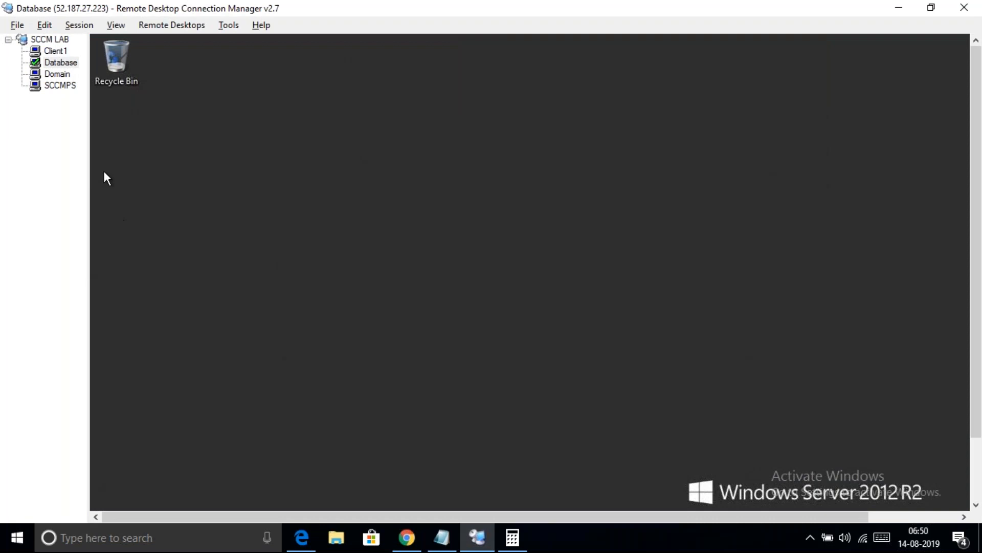
left_click(66, 87)
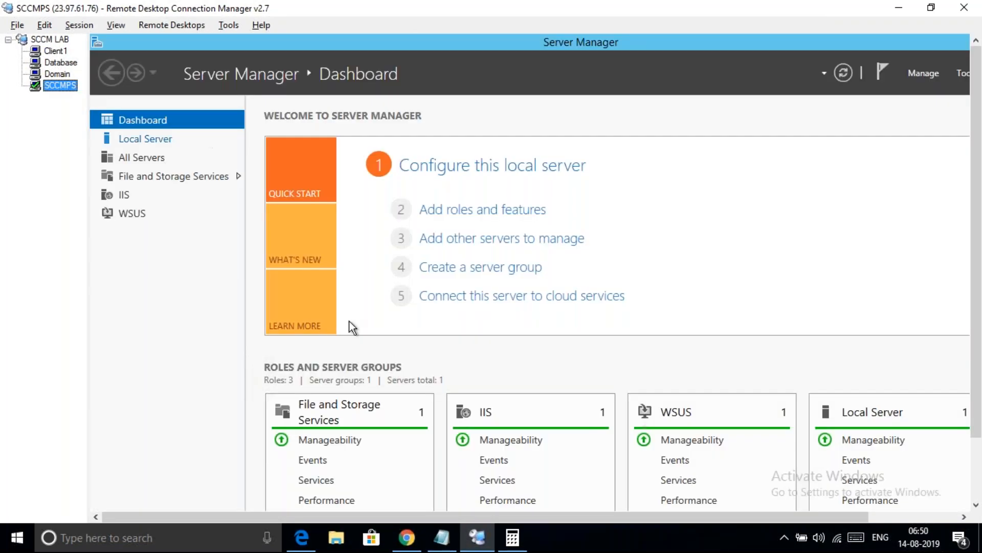
Mark item 4 Done, add '5. Reserve memory in database : Done' and '6. Download SCCM Installer'
left_click(442, 537)
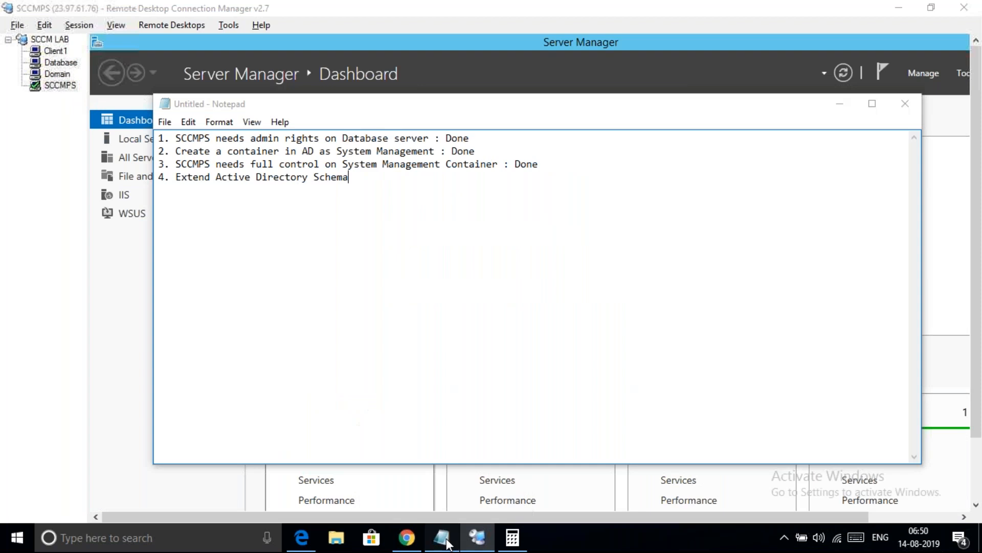
type(":")
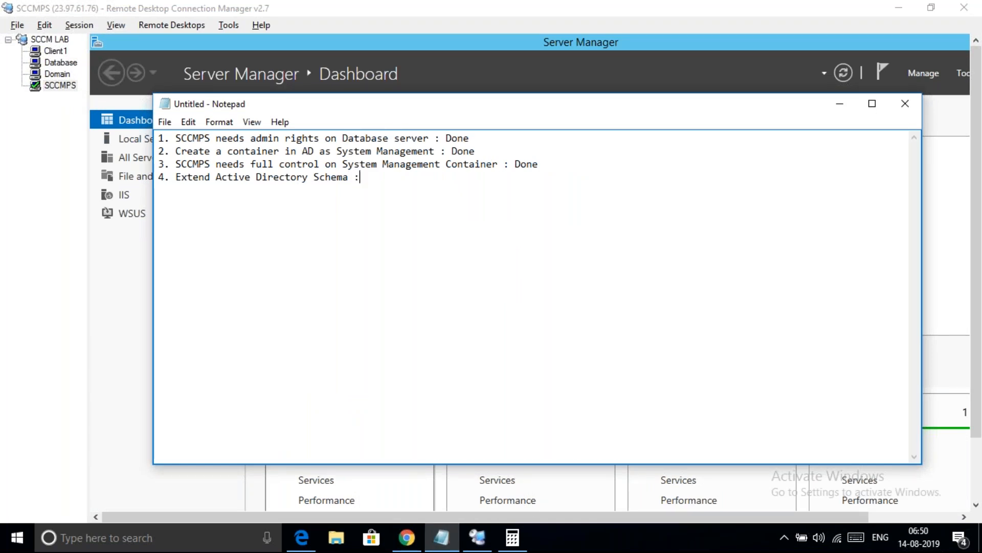
type(" Done")
key("Return")
type("5. Reserve memory in d")
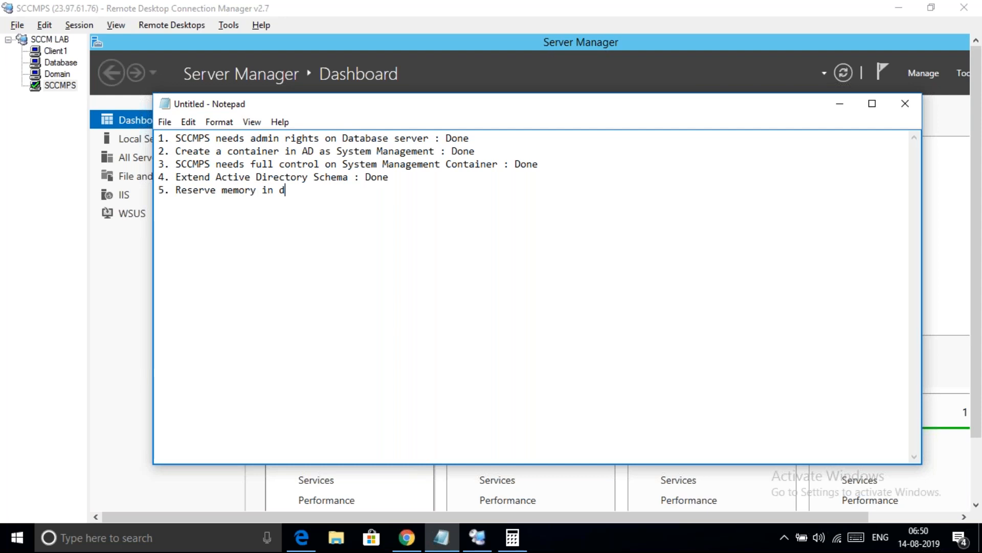
type("atabase : done")
key("BackSpace")
key("BackSpace")
key("BackSpace")
key("BackSpace")
type("Done")
key("Return")
type("6. Download SCCM Ins")
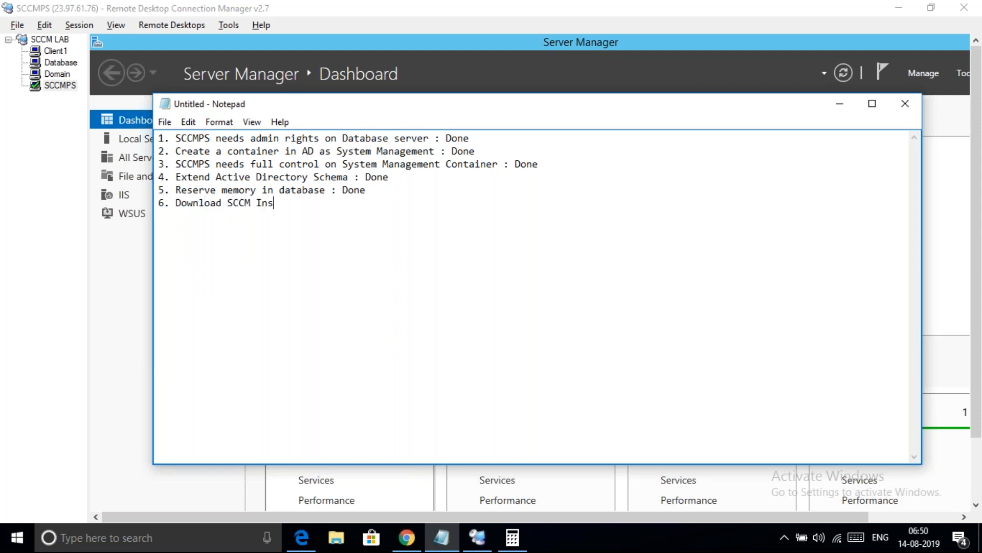
type("taller")
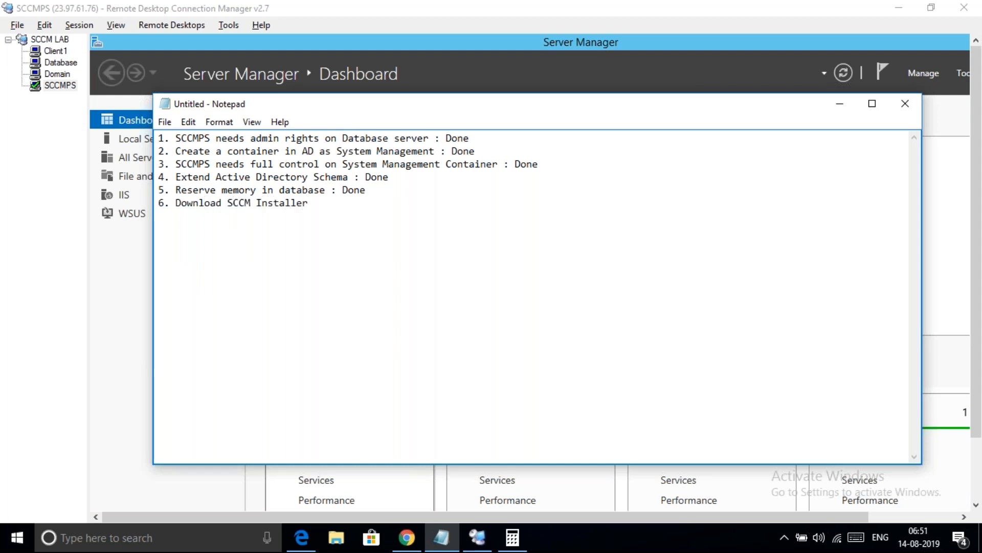
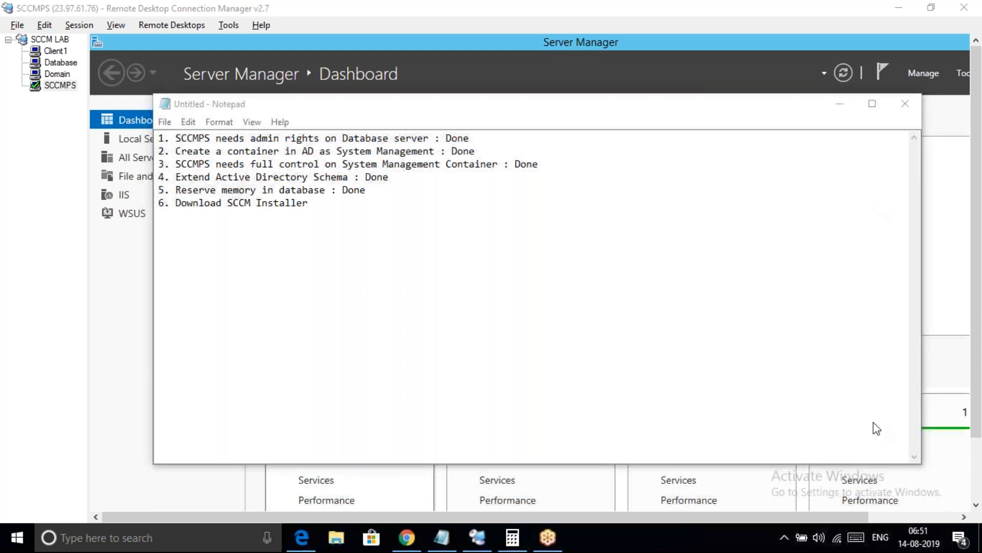
Put the Notepad checklist behind the Server Manager dashboard and scroll down the dashboard
left_click(978, 388)
scroll(978, 388, "down", 1)
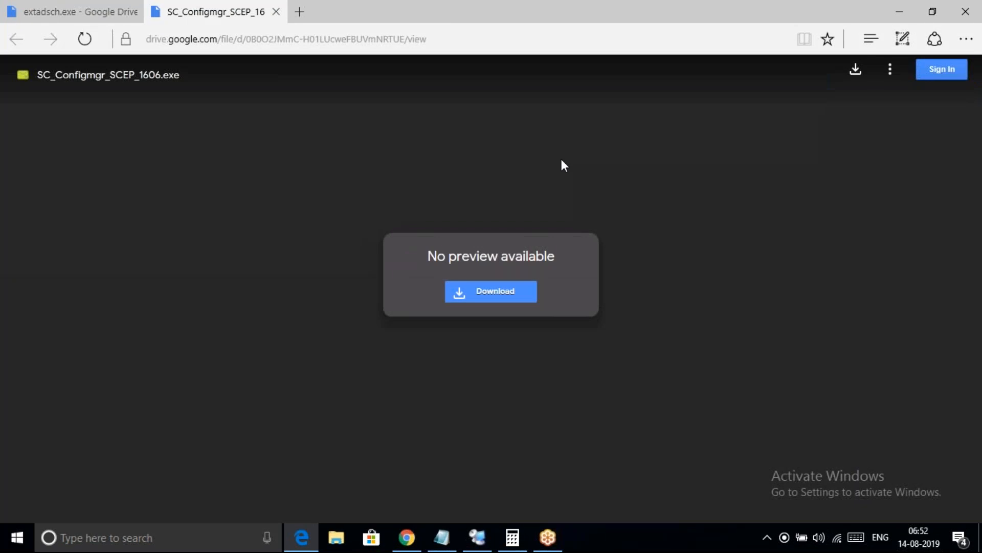
Copy the Google Drive installer page's URL and close the local Edge browser
left_click(283, 39)
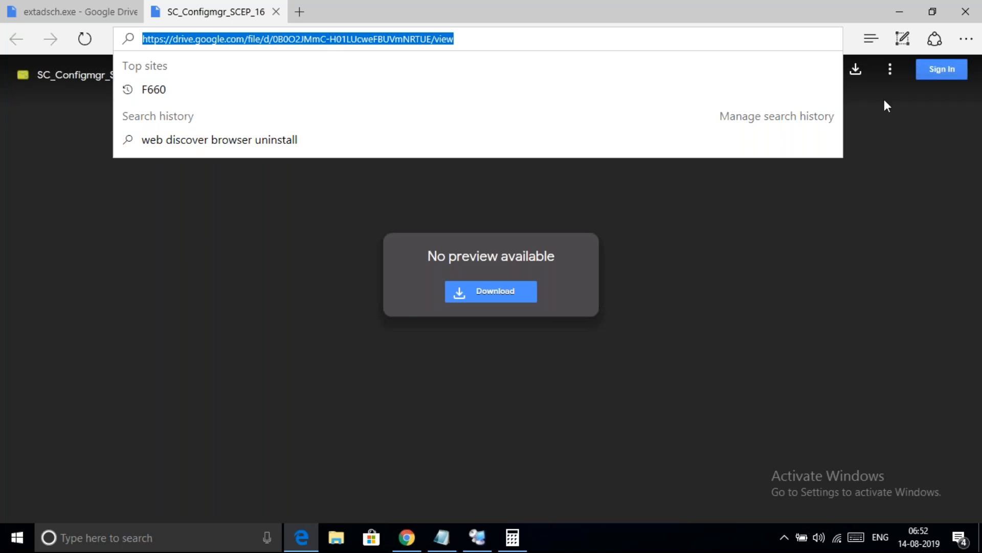
left_click(966, 12)
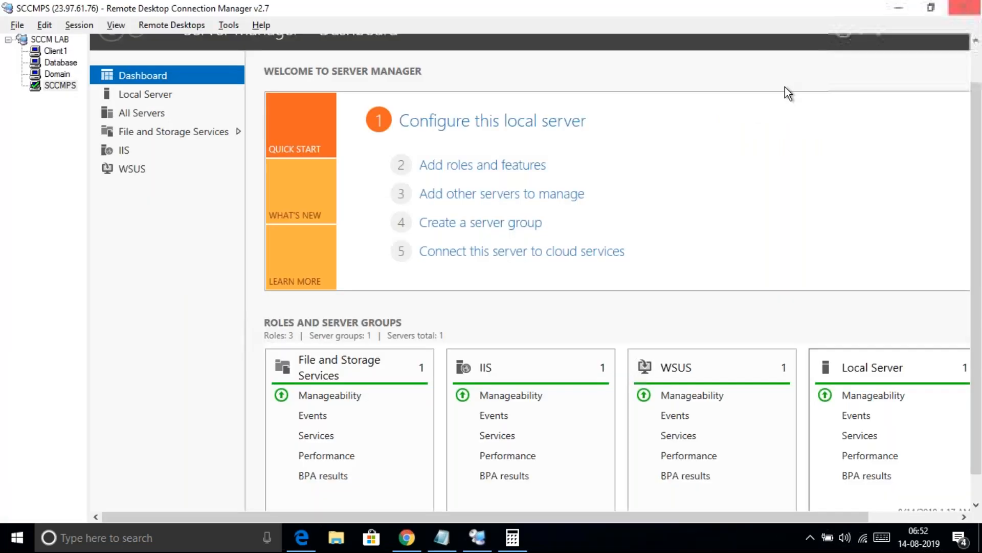
Switch the SCCMPS session to full screen and close its Server Manager
left_click(59, 85)
right_click(60, 86)
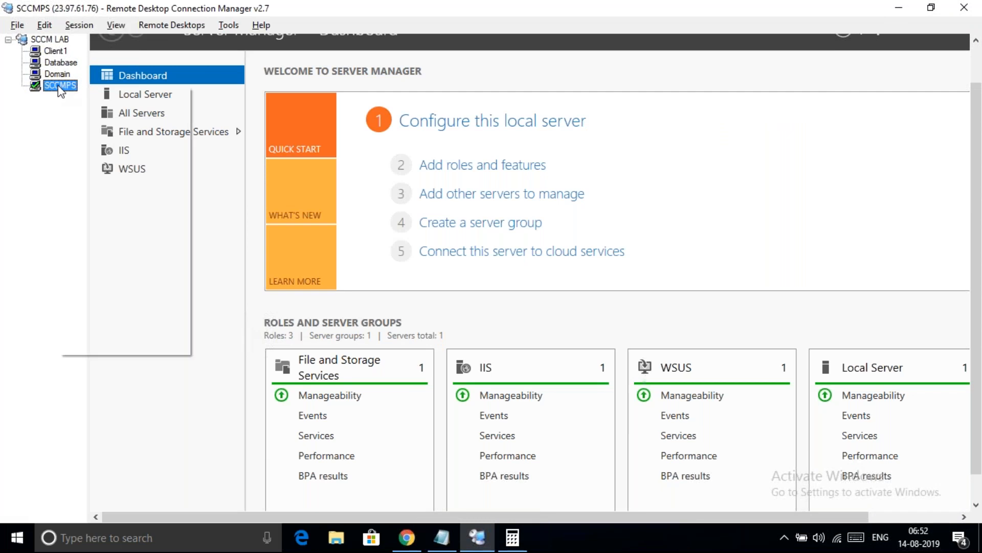
left_click(104, 238)
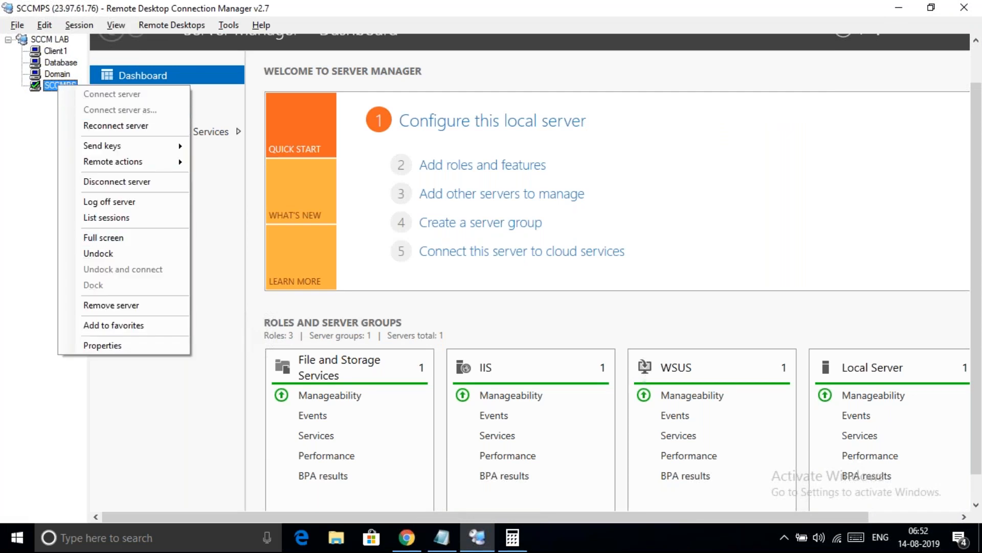
left_click(953, 6)
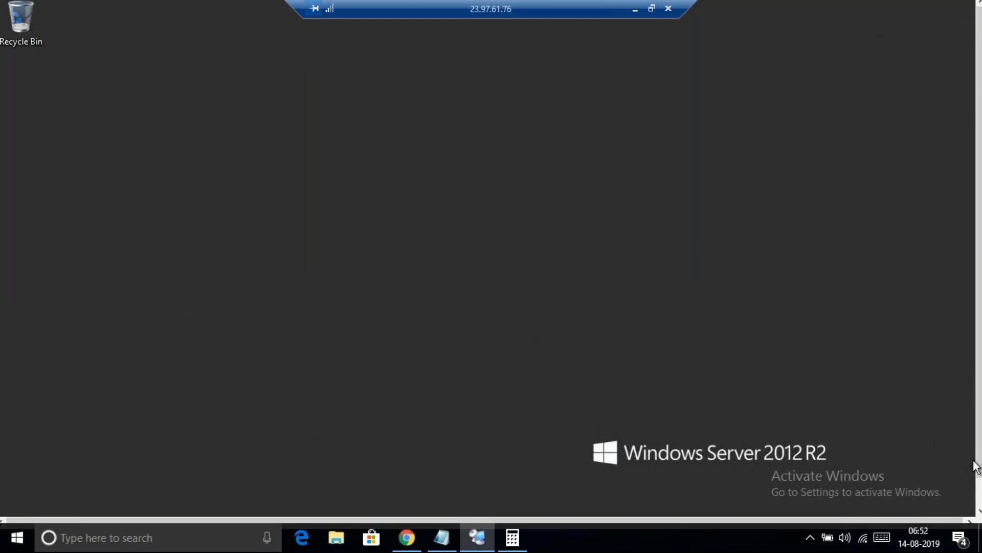
Paste the Google Drive installer link into the server's Run box and open it
left_click(978, 505)
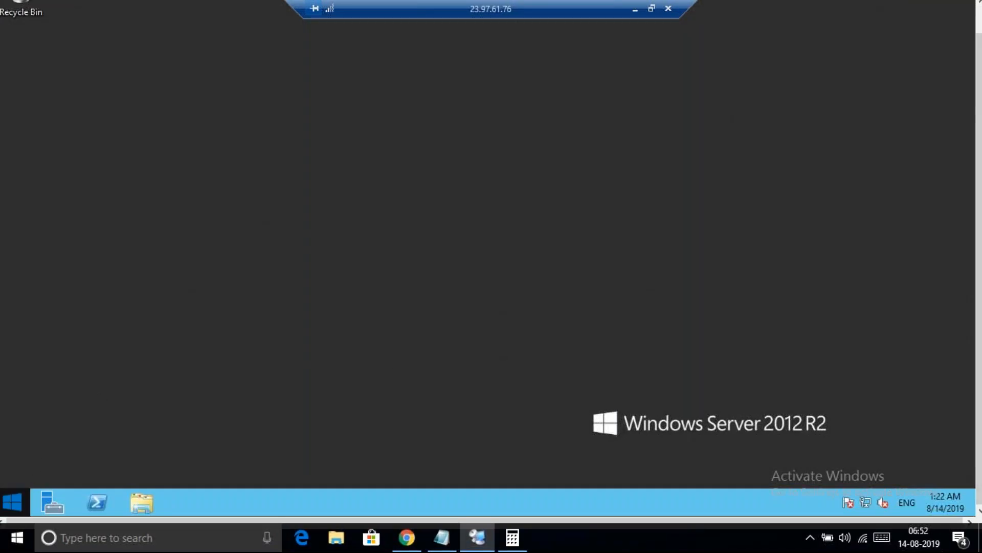
right_click(19, 496)
left_click(74, 459)
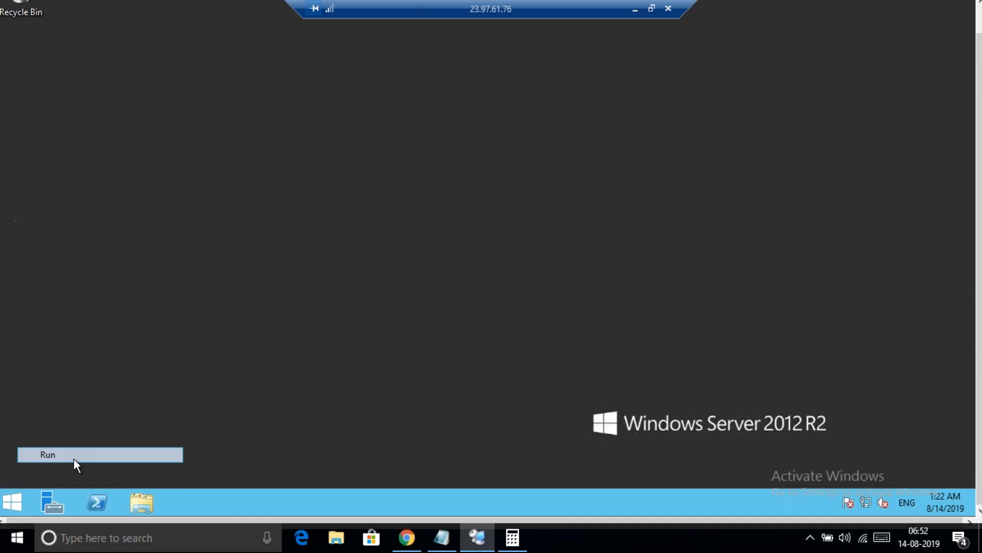
key("ctrl+v")
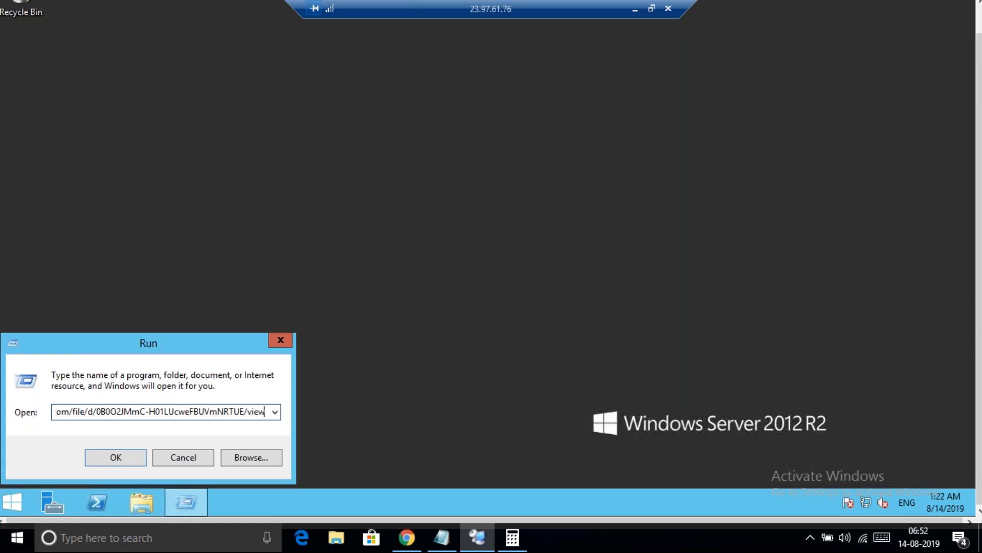
key("Return")
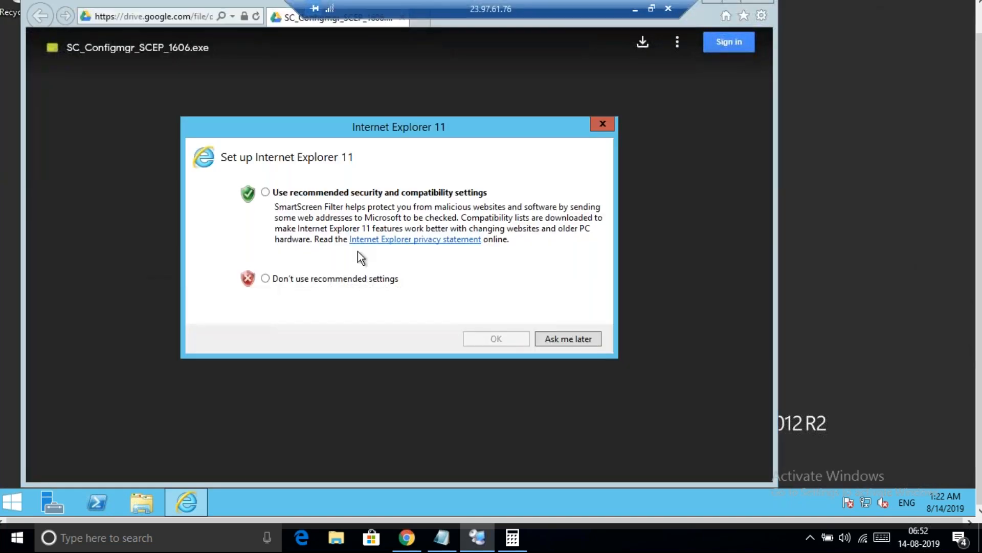
Accept recommended browser settings and save SC_Configmgr_SCEP_1606.exe (788M) despite the virus-scan warning
left_click(331, 193)
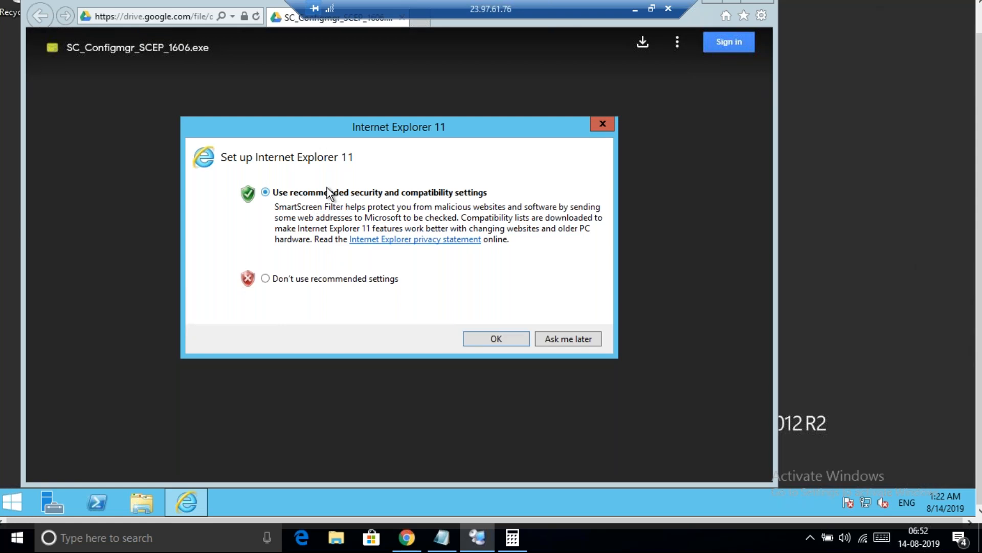
left_click(496, 339)
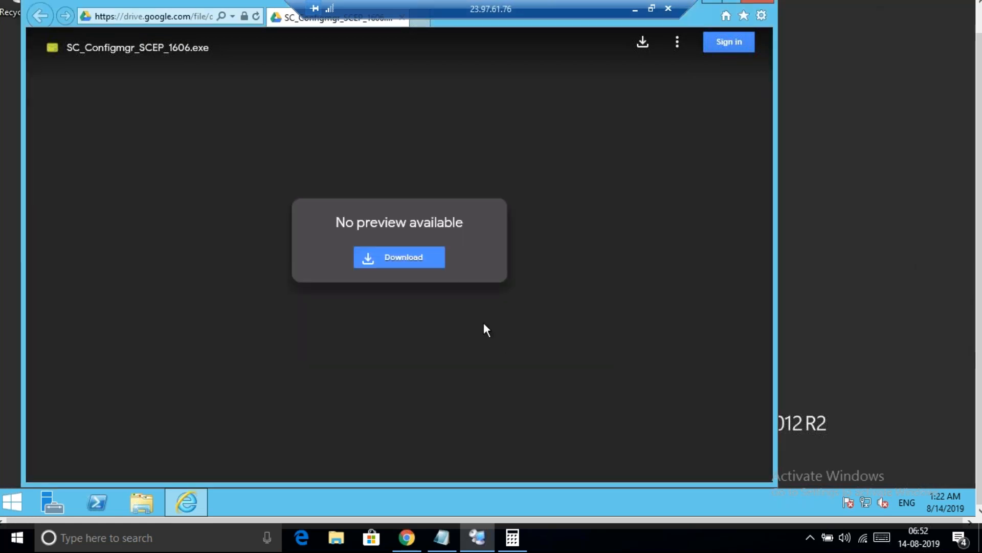
left_click(394, 266)
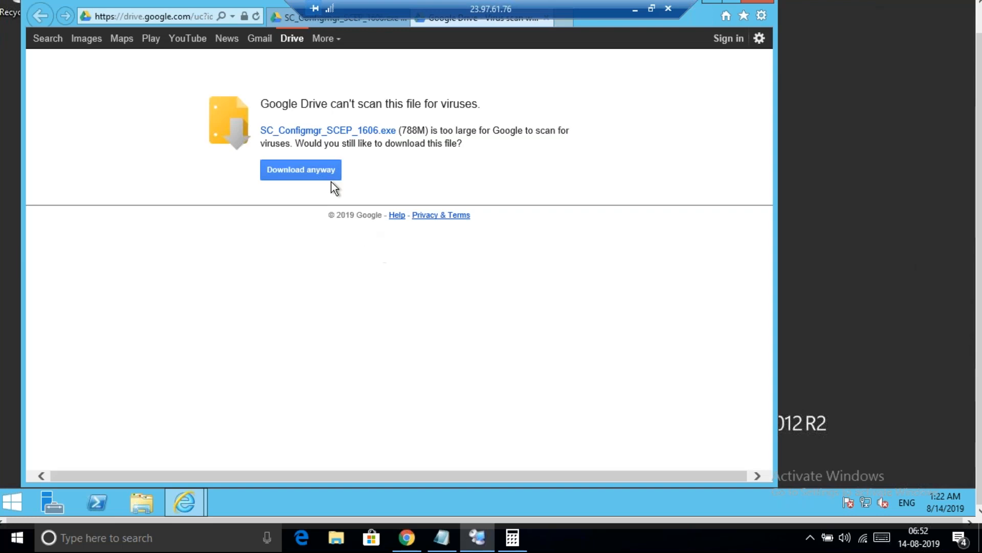
left_click(296, 170)
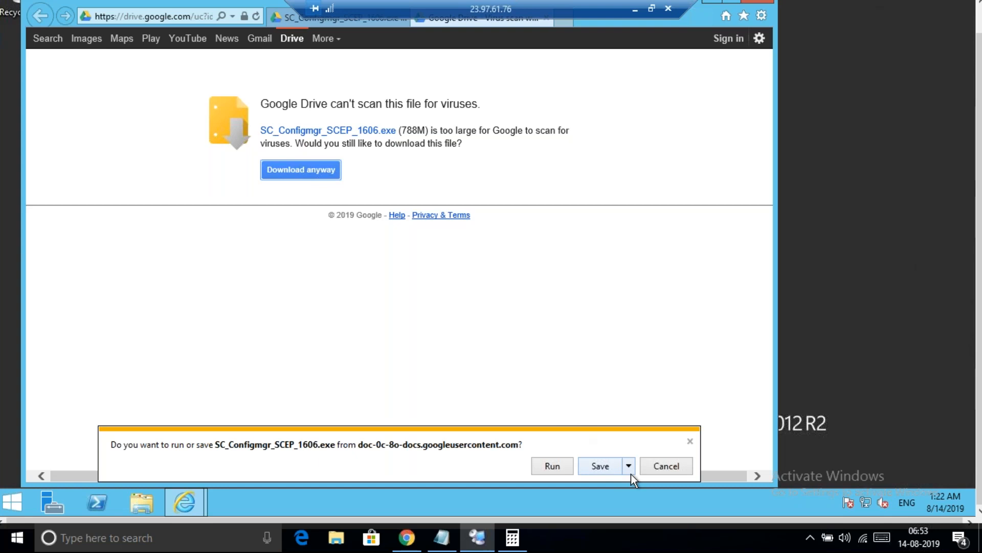
left_click(606, 468)
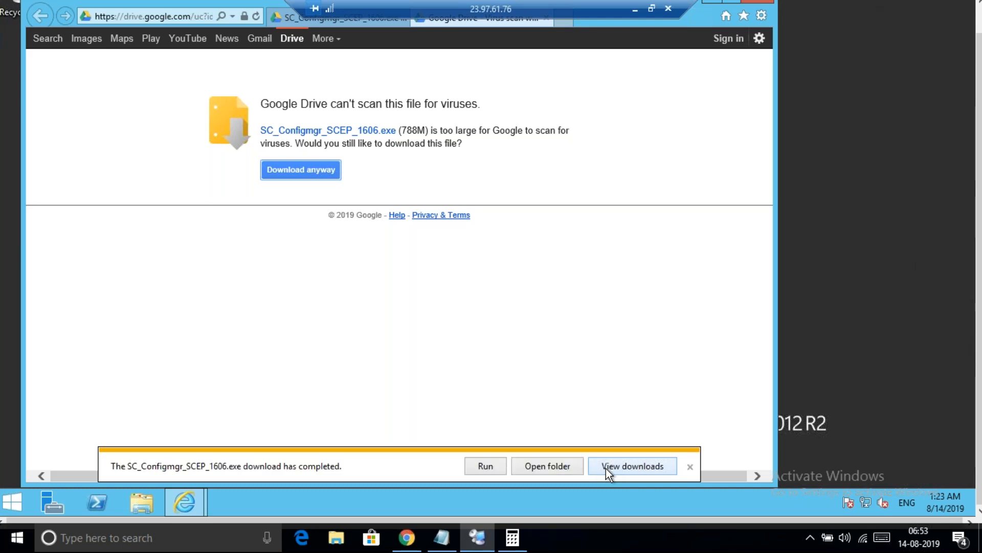
Mark 'Download SCCM Installer' Done and add '7. Extract all the files out of the installer'
left_click(440, 542)
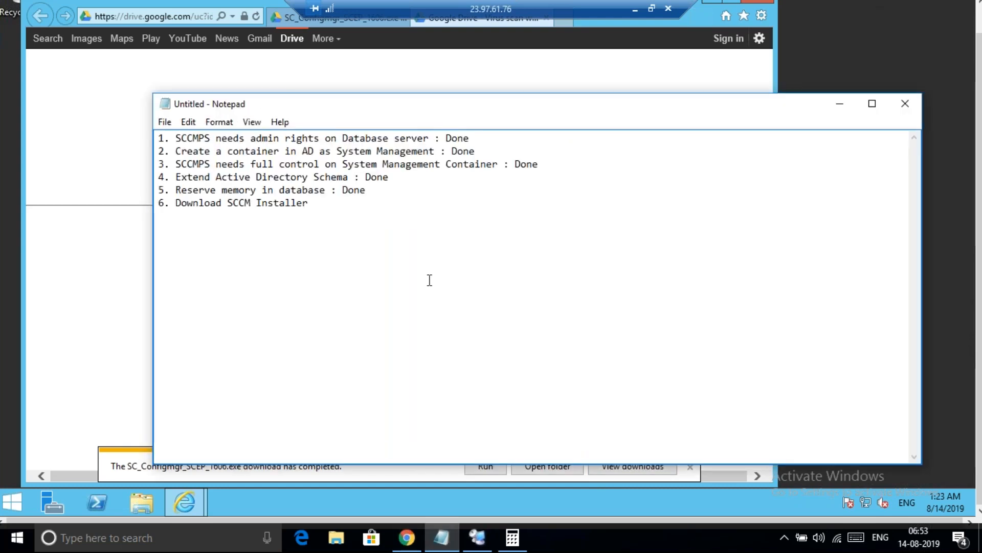
type(": Done")
key("Return")
type("7. Extract all the files out of the installer")
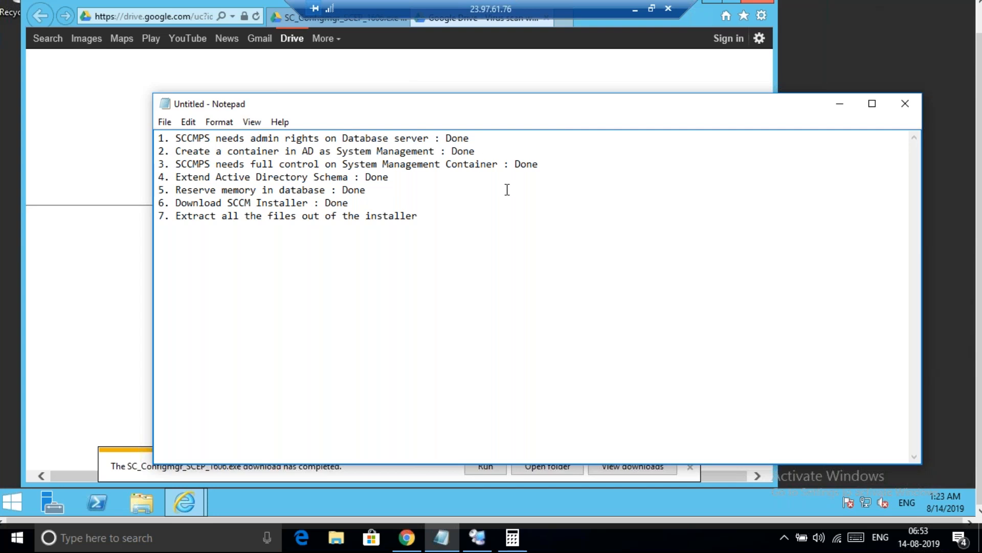
left_click(839, 105)
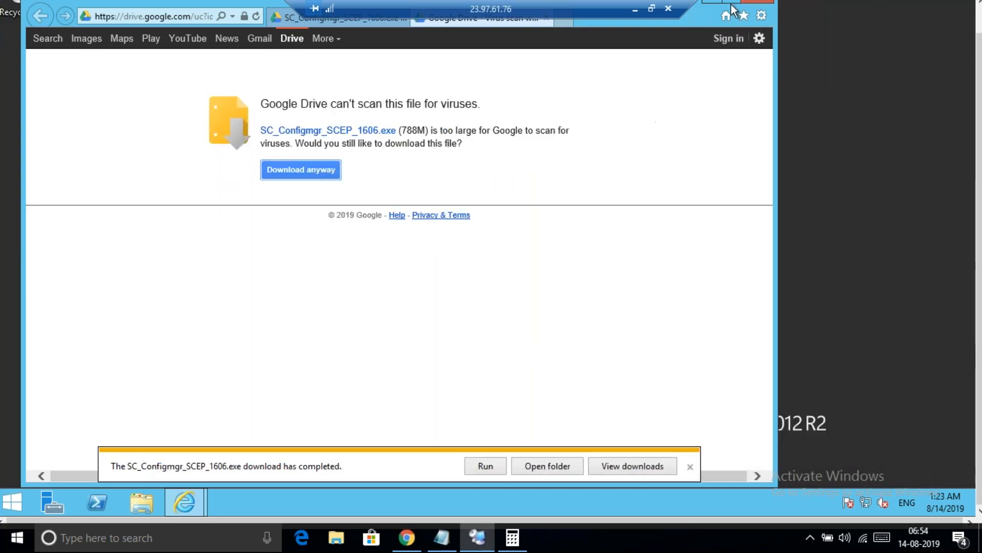
Close Internet Explorer and show the Downloads folder with file name extensions visible
left_click(752, 3)
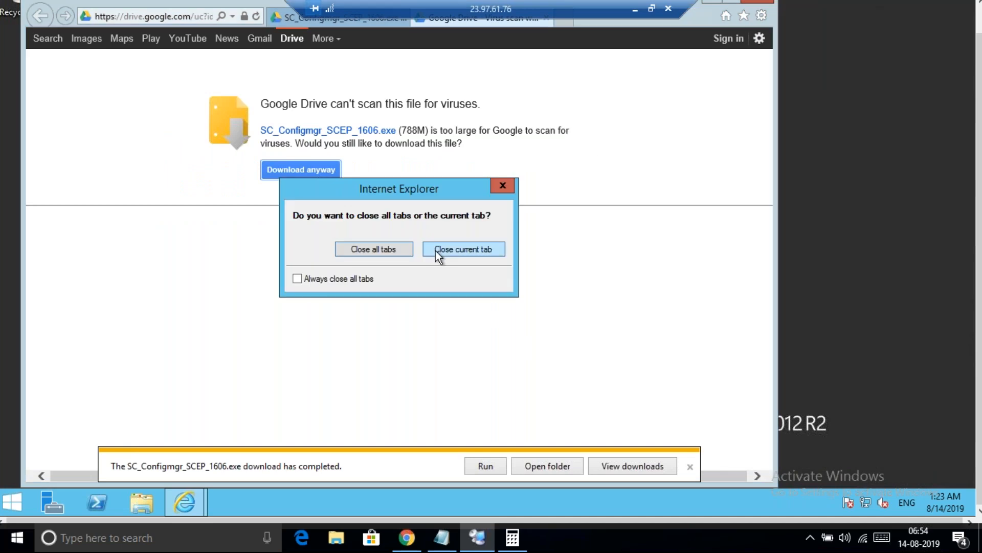
left_click(404, 249)
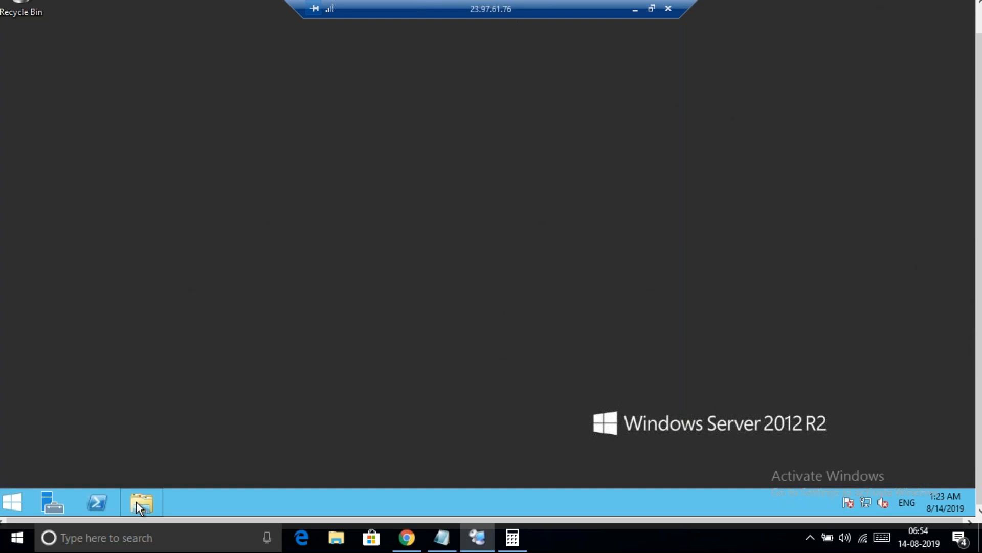
left_click(136, 502)
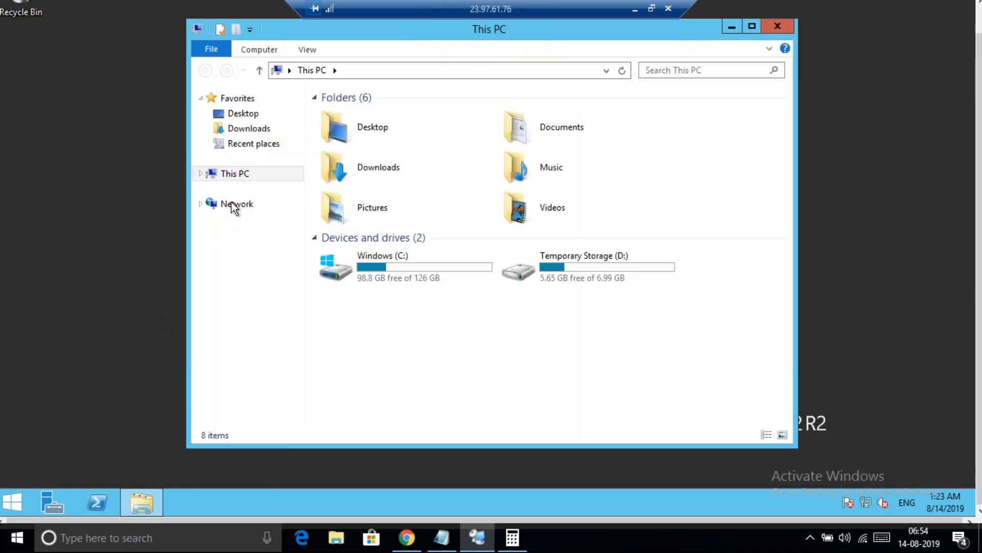
left_click(257, 134)
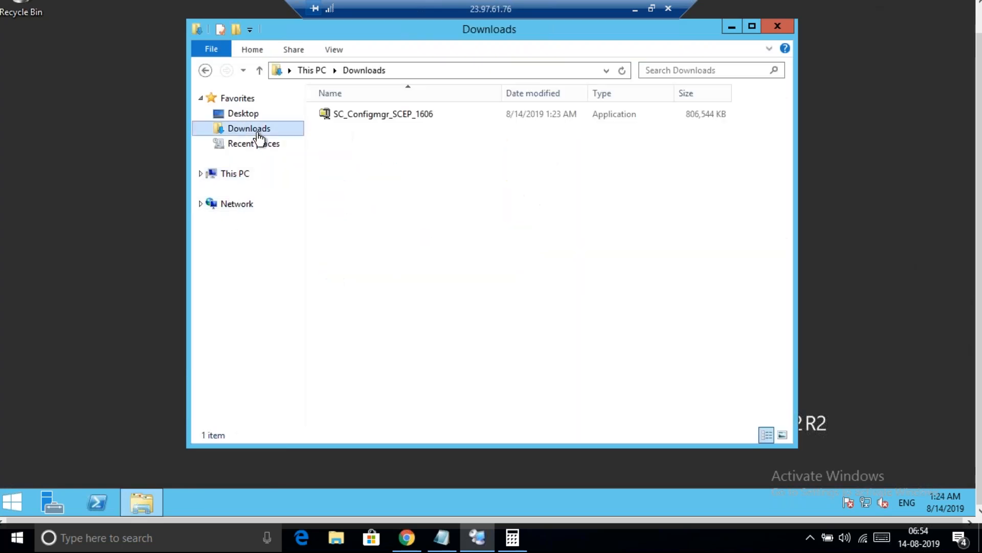
left_click(366, 117)
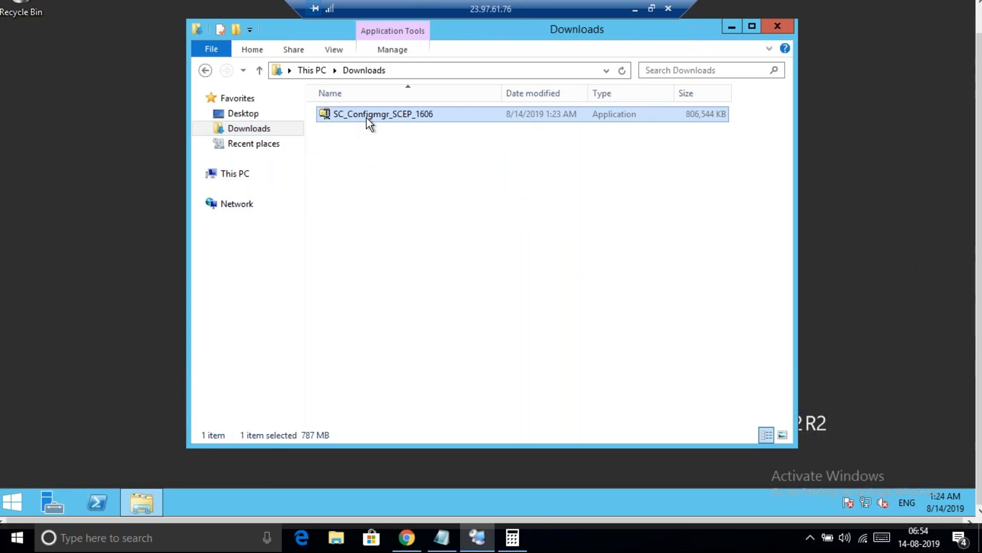
left_click(335, 50)
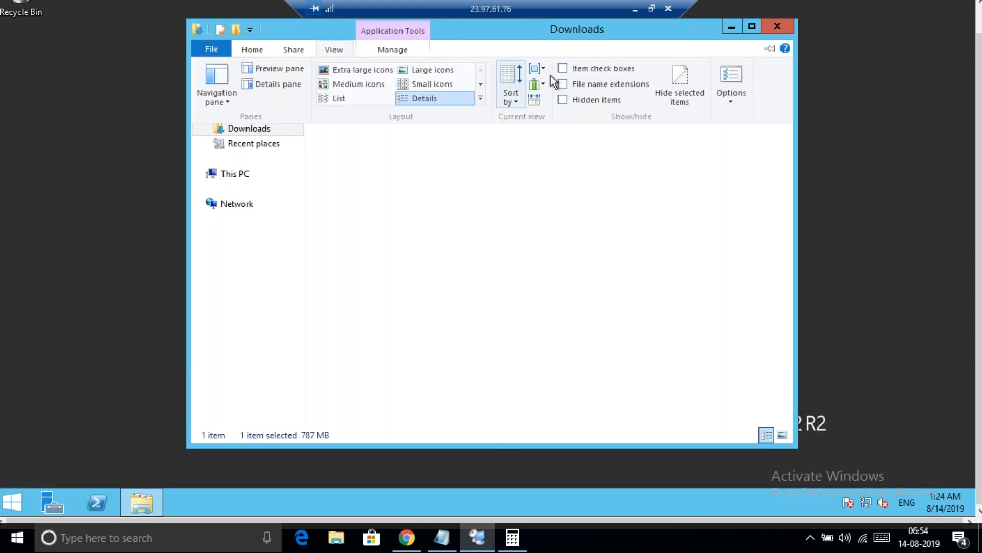
left_click(578, 84)
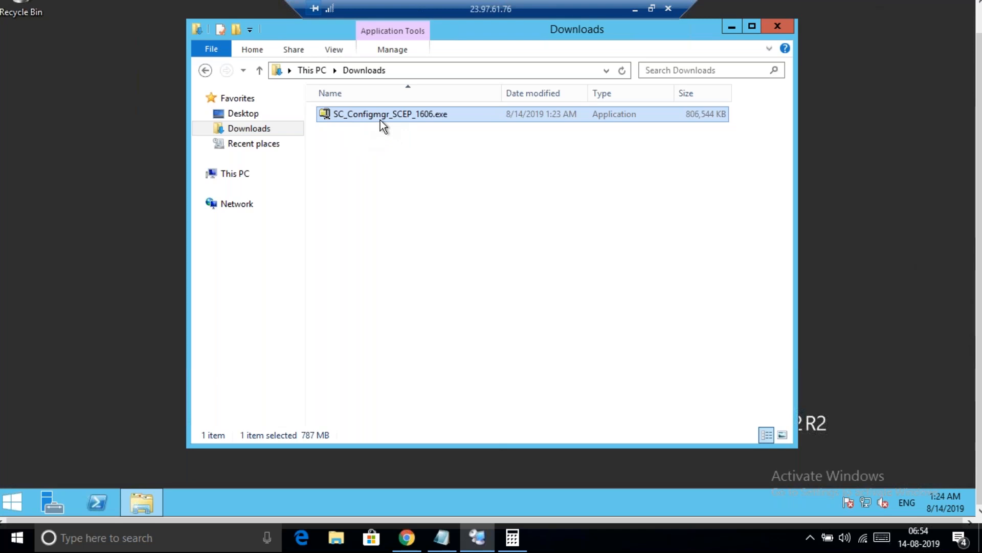
Create a new folder named 'SCCM 1606 Installer' in Downloads
left_click(376, 171)
right_click(376, 171)
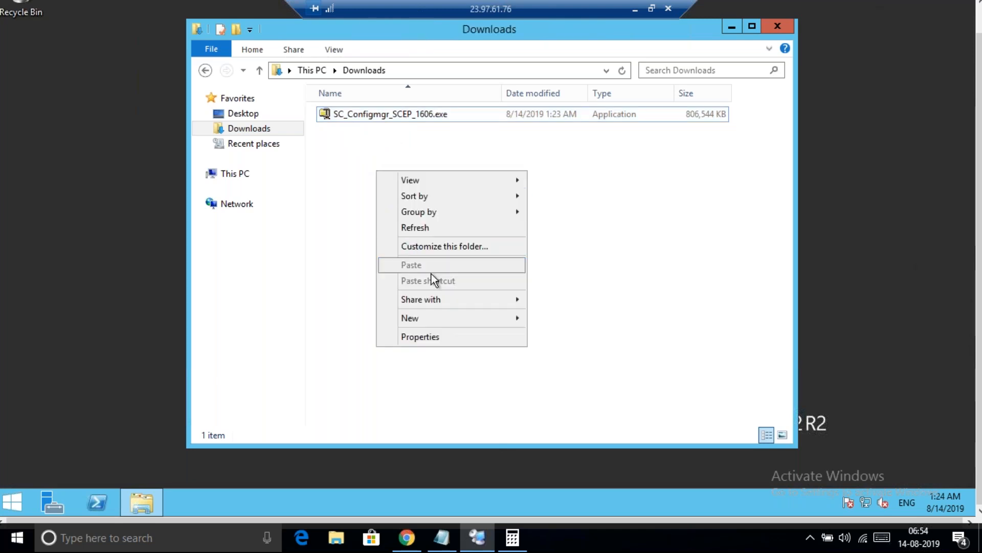
mouse_move(443, 316)
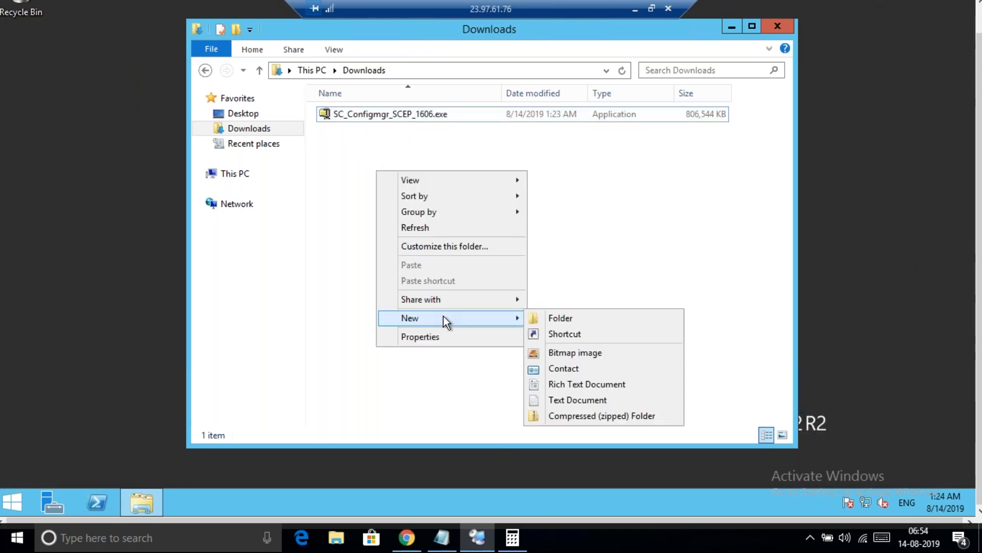
left_click(552, 321)
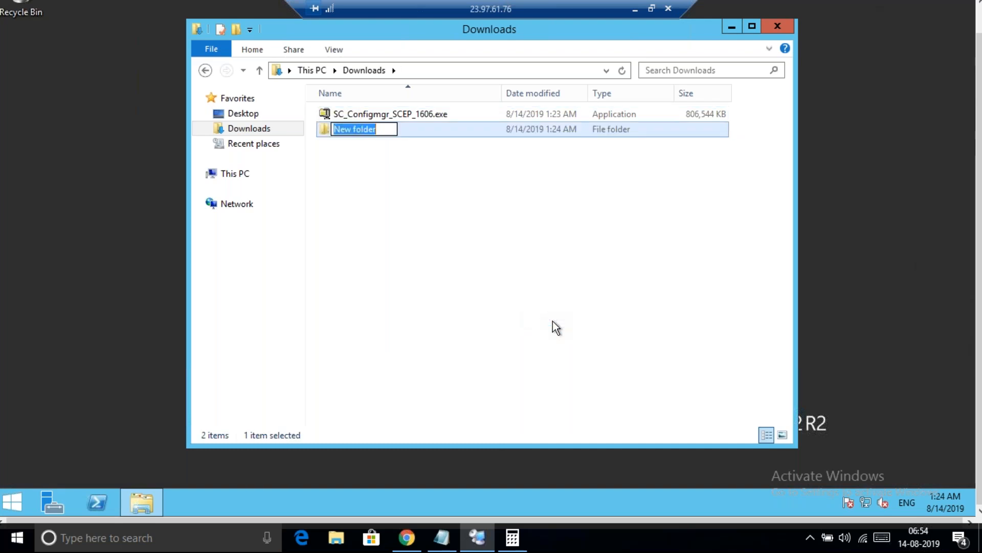
type("SCCM 1")
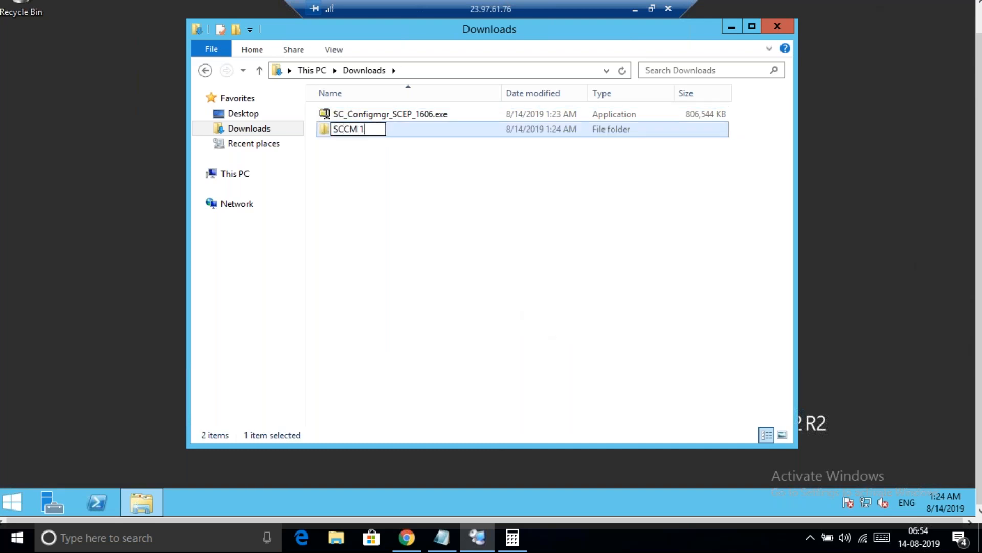
type("606")
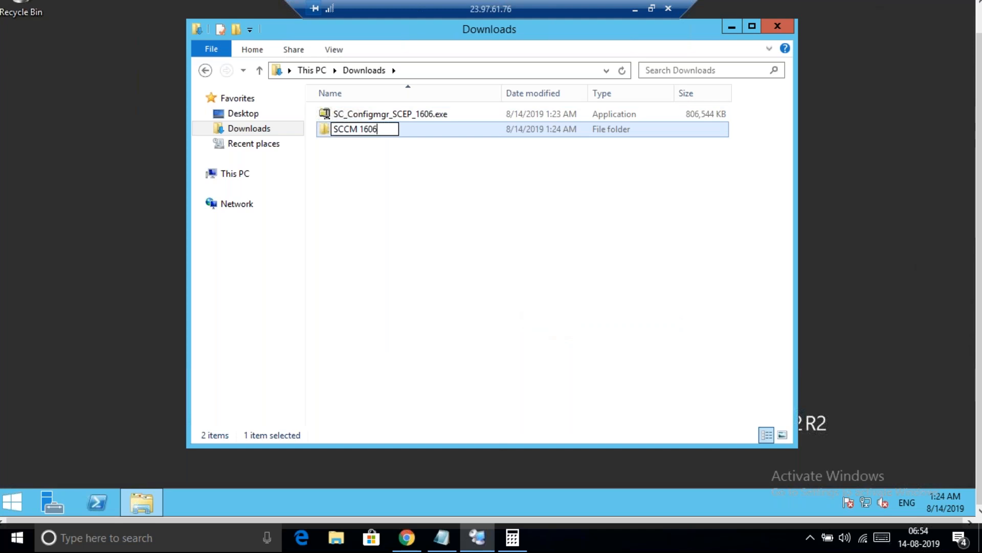
type(" Installer")
key("Return")
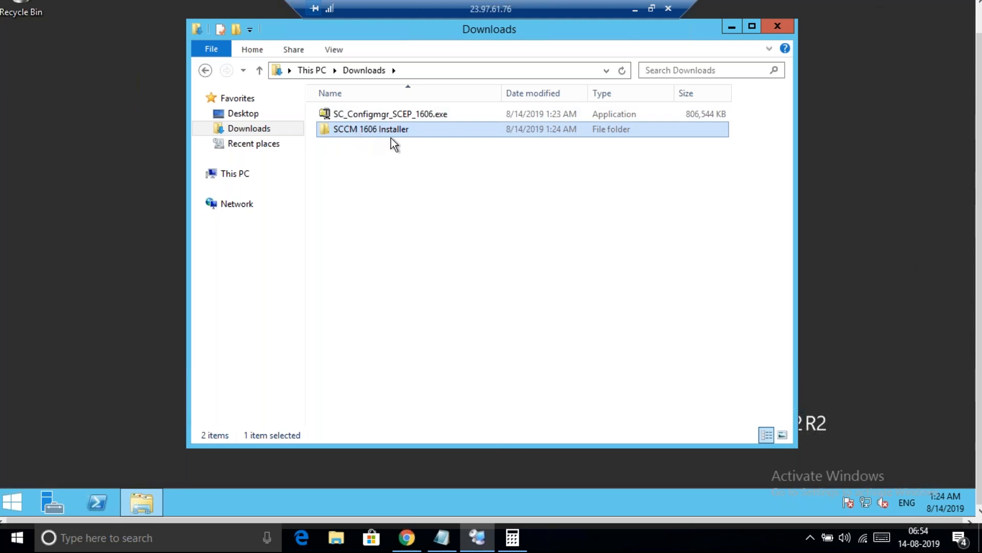
Run SC_Configmgr_SCEP_1606.exe as administrator
left_click(428, 115)
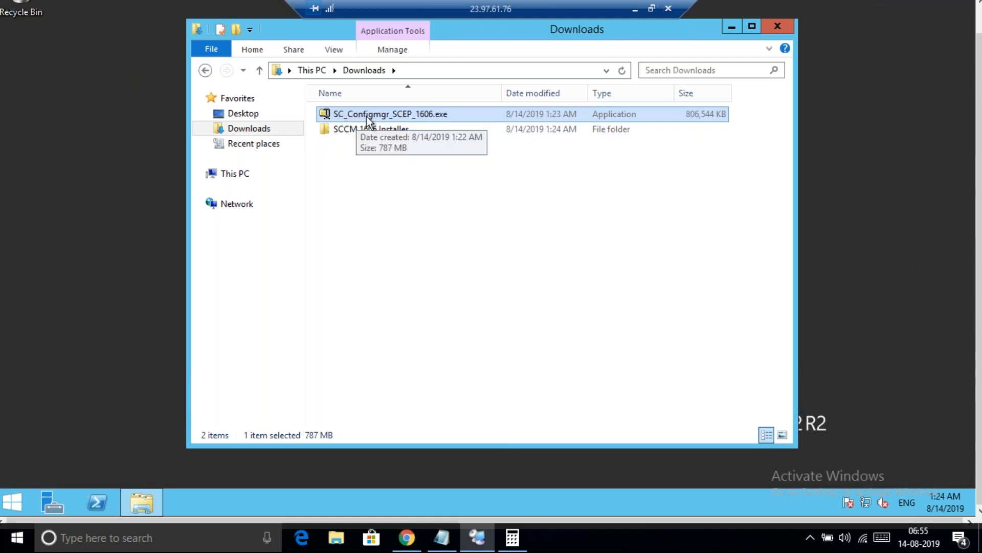
right_click(423, 116)
left_click(472, 141)
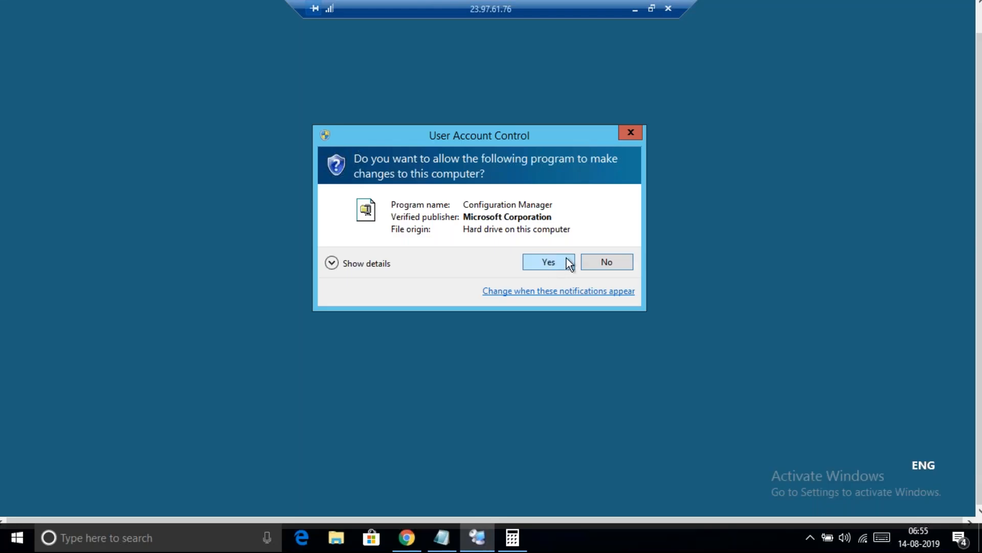
Approve UAC, set the unzip destination to Downloads\SCCM 1606 Installer, and start unzipping
left_click(569, 263)
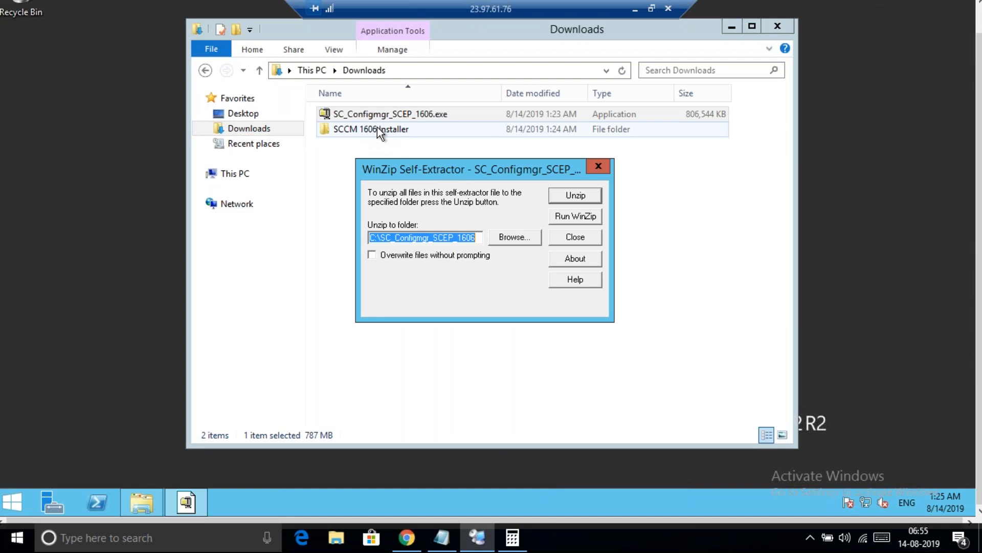
left_click(507, 238)
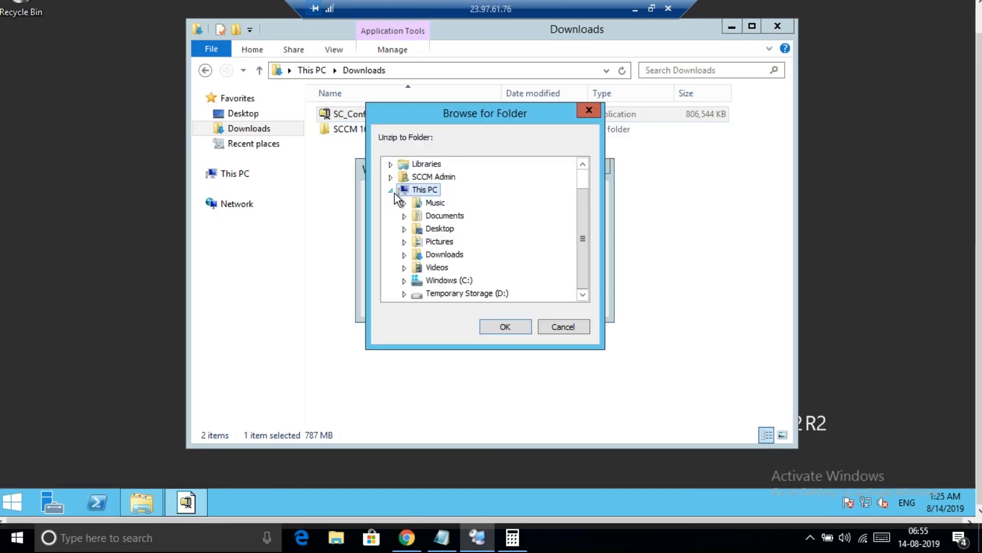
left_click(391, 191)
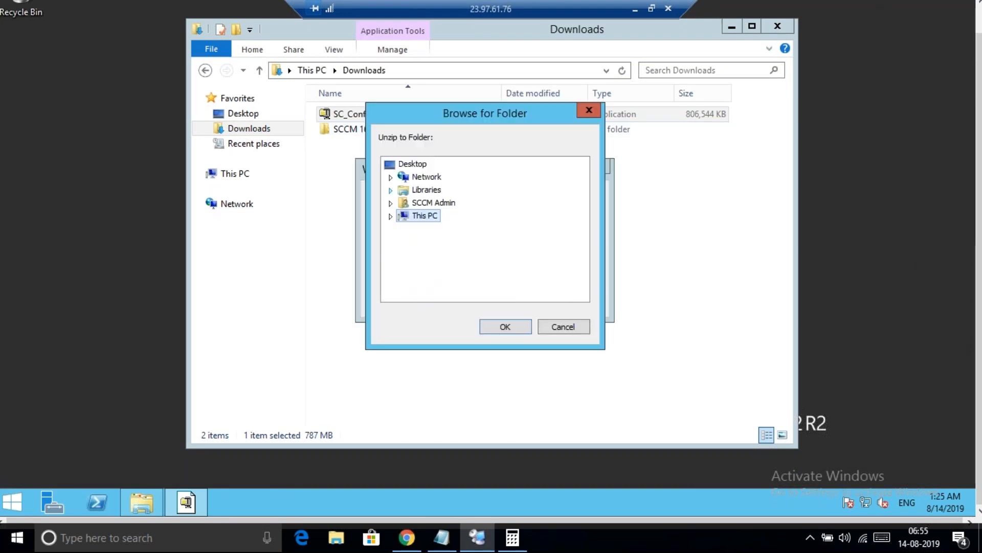
left_click(391, 191)
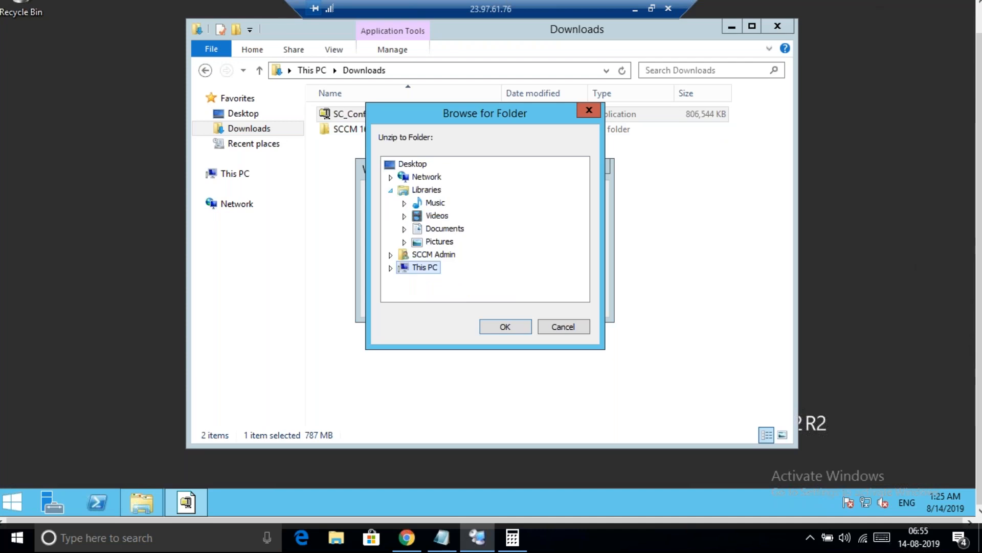
left_click(404, 229)
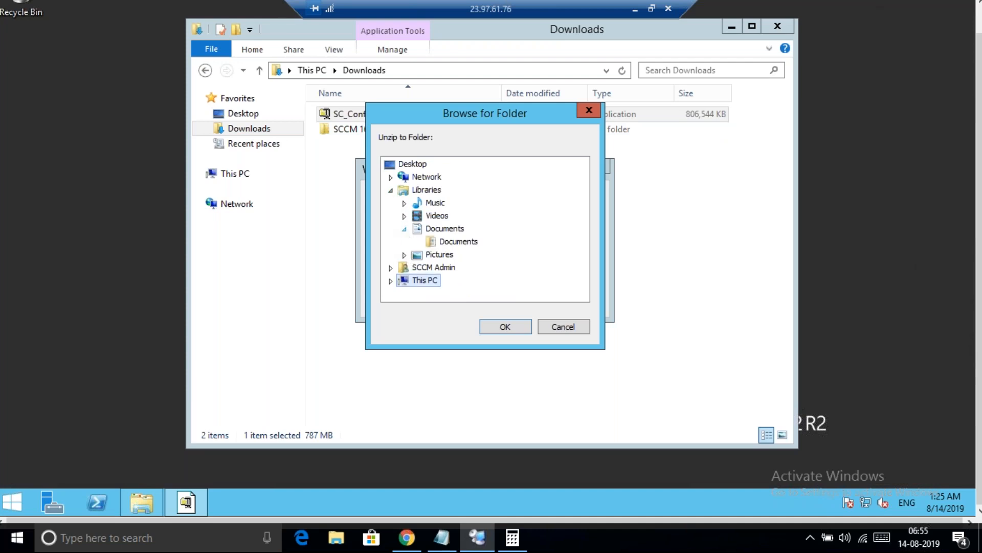
left_click(404, 229)
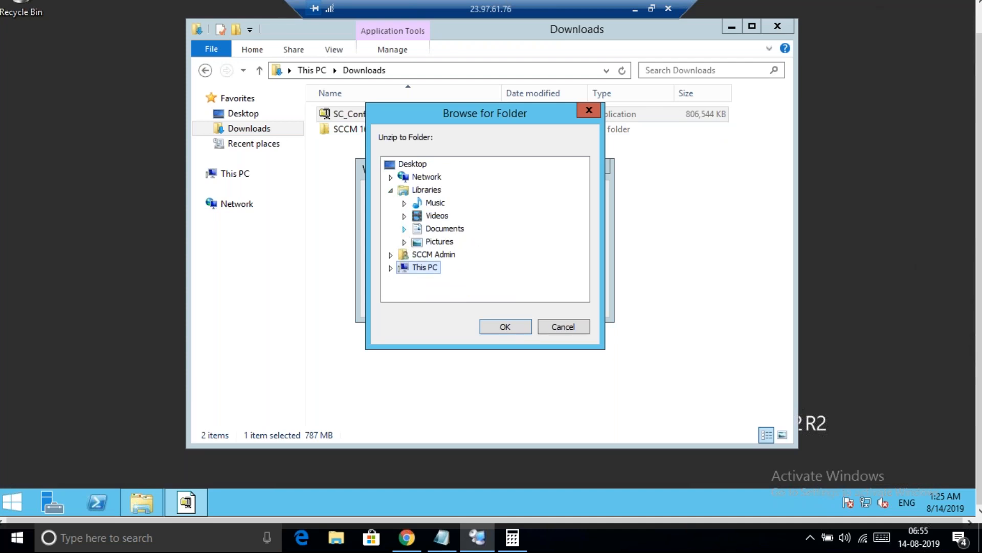
left_click(391, 270)
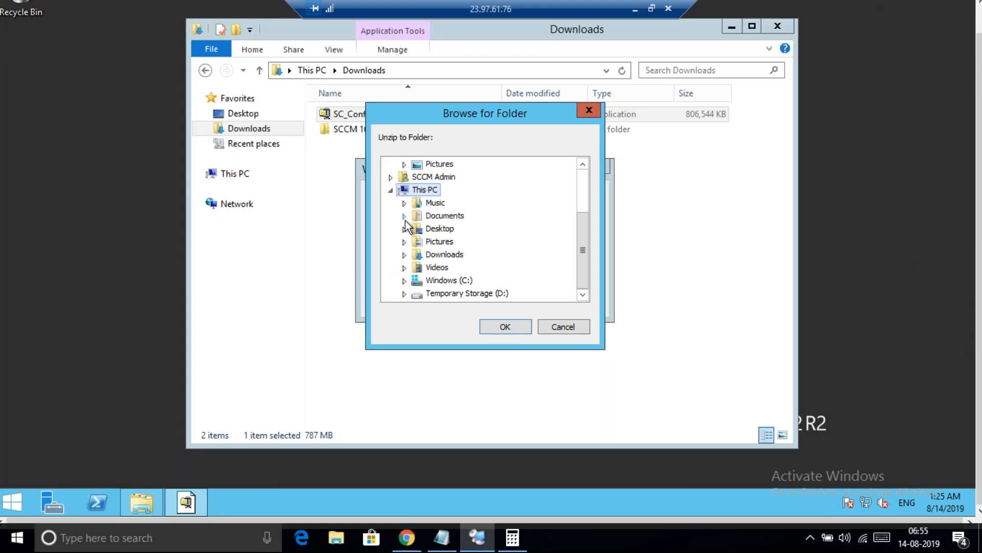
left_click(404, 254)
left_click(471, 267)
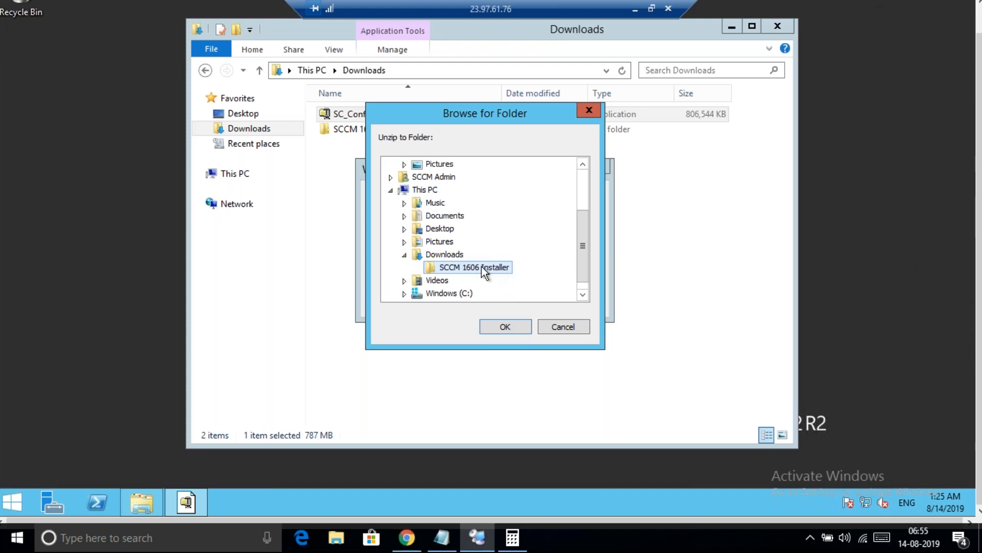
left_click(515, 329)
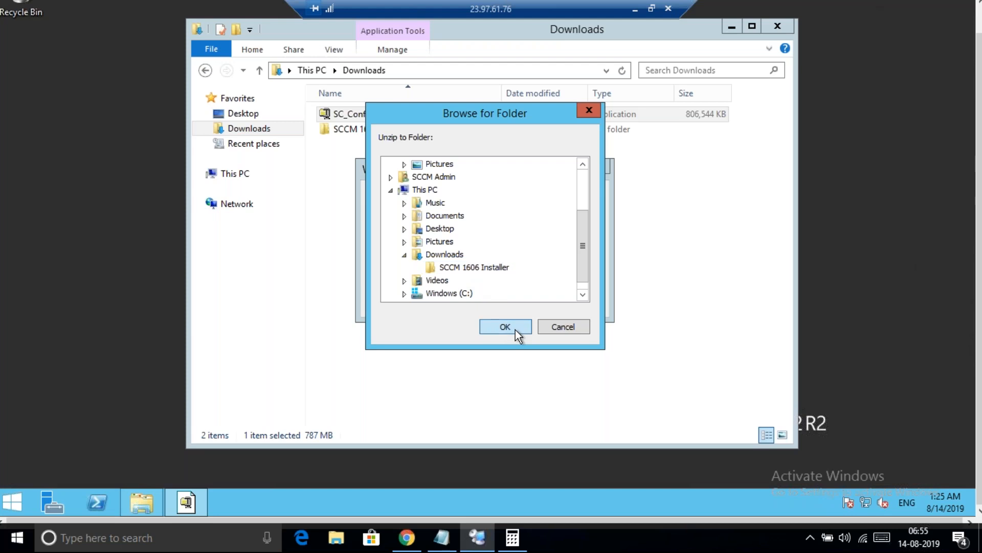
left_click(564, 197)
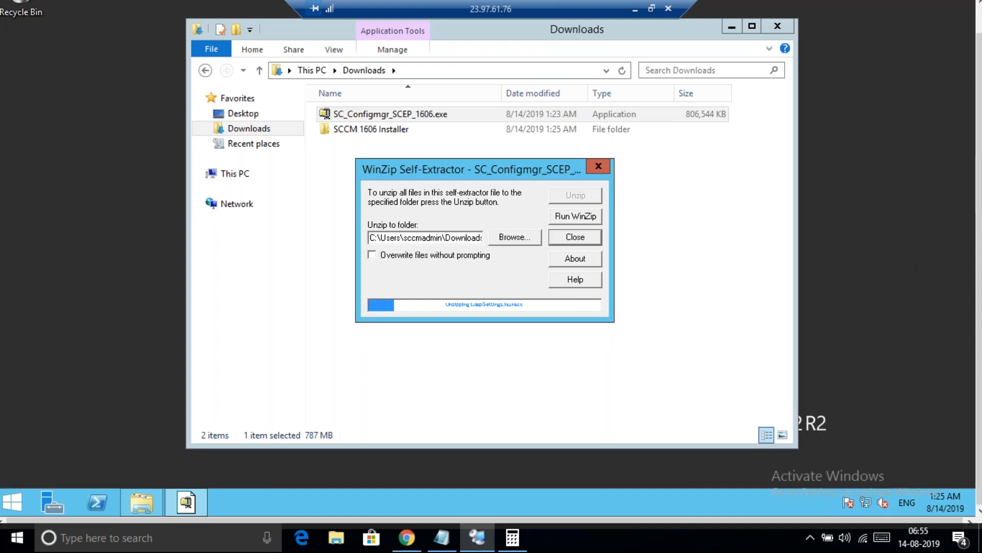
Open SCCM 1606 Installer, wait for all 3184 files to unzip, then dismiss and close the extractor
left_click(386, 129)
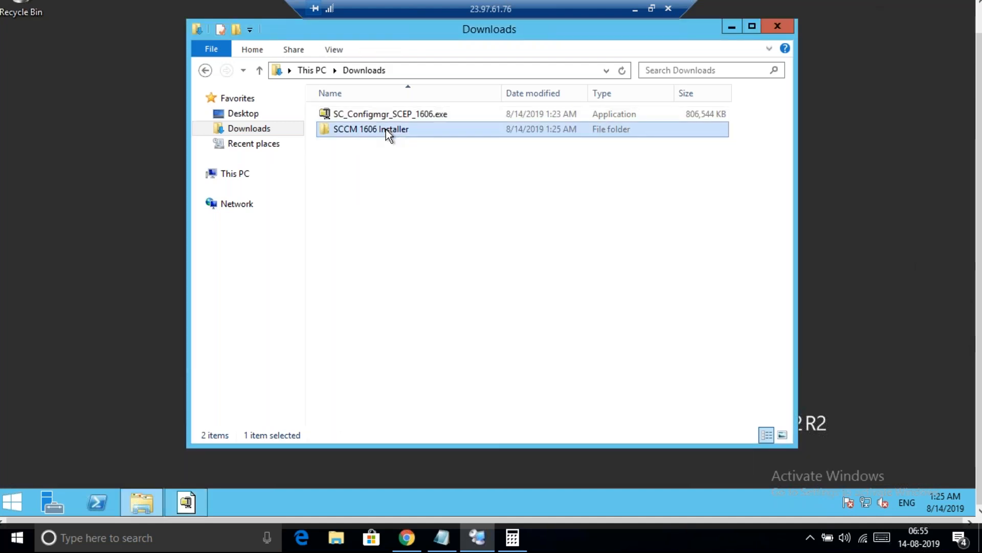
double_click(386, 129)
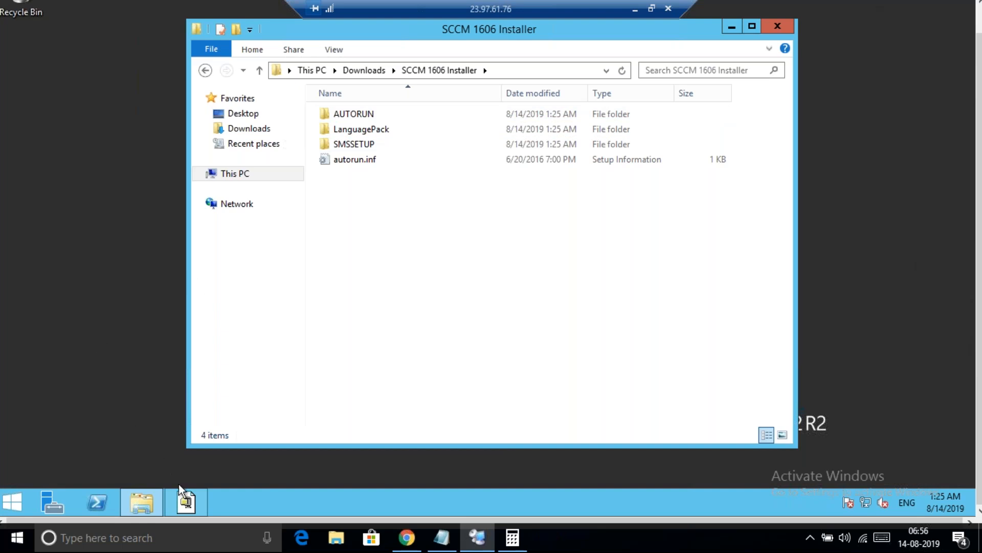
left_click(186, 500)
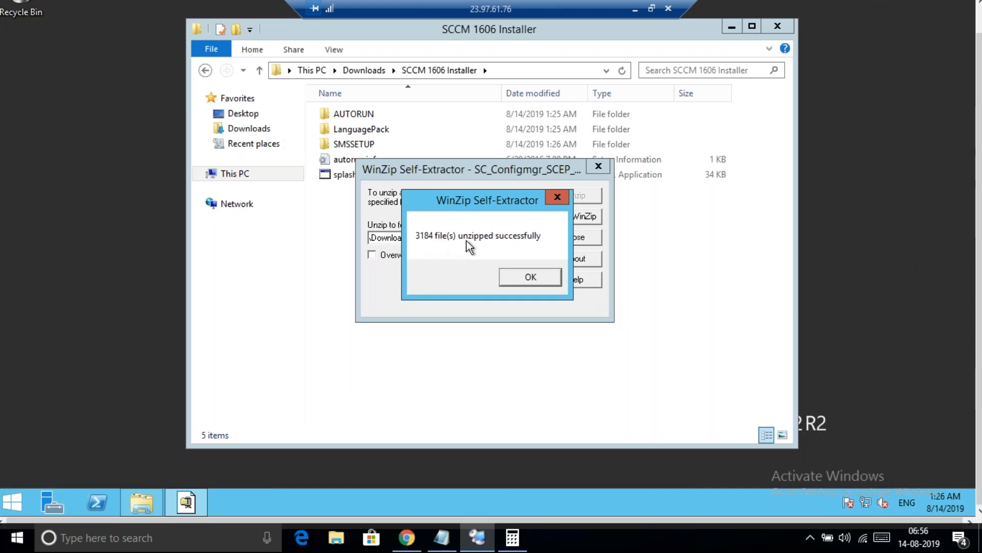
left_click(532, 277)
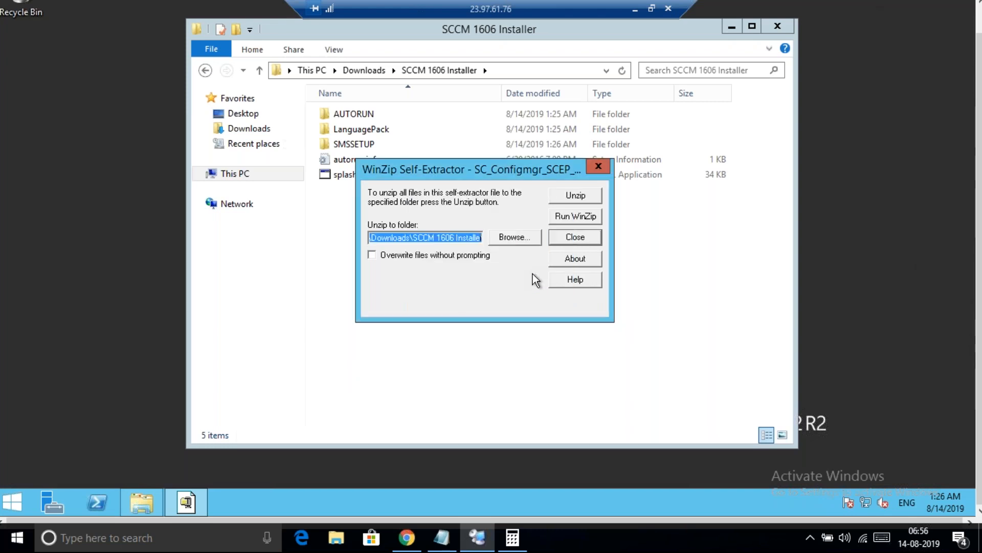
left_click(597, 166)
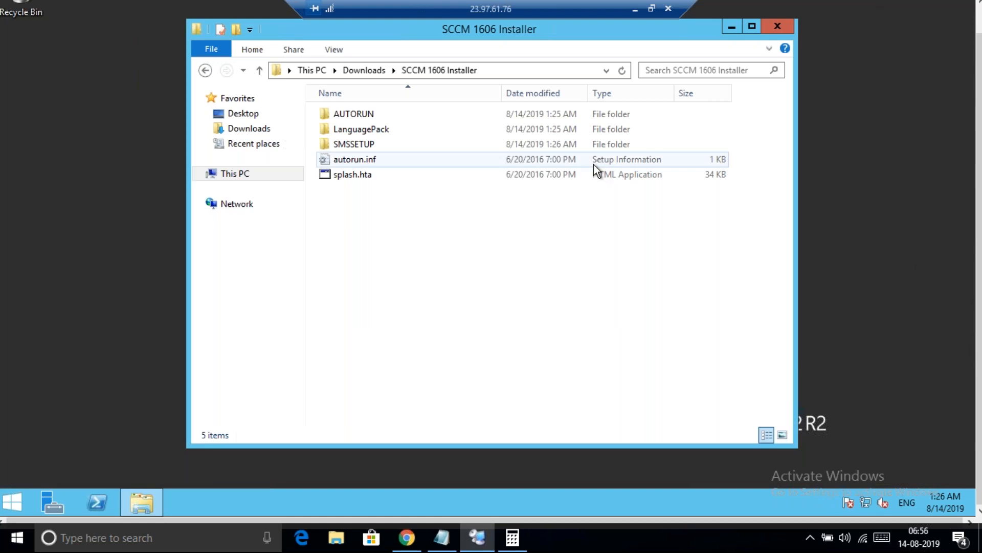
Browse to SCCM 1606 Installer\SMSSETUP\BIN\X64 and jump to extadsch.exe
left_click(360, 70)
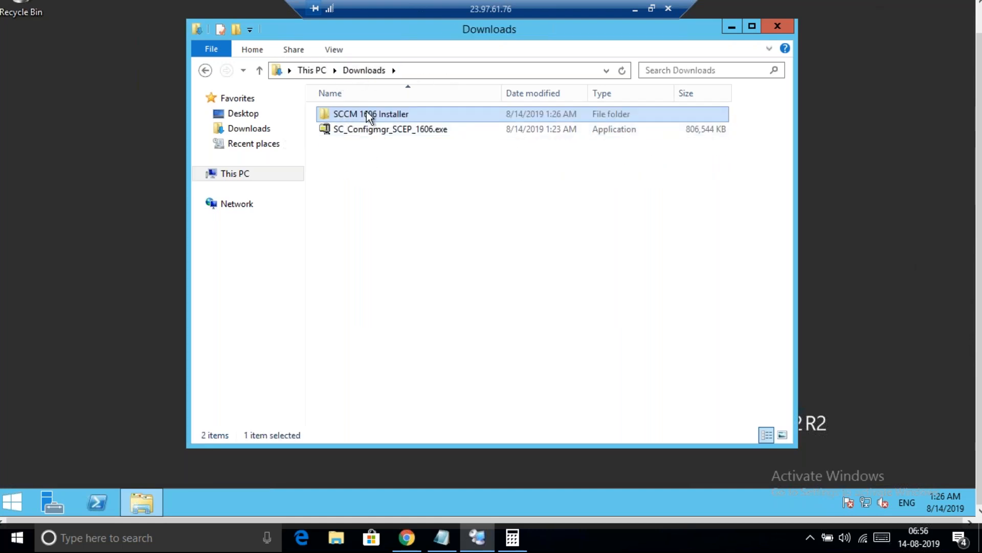
double_click(394, 112)
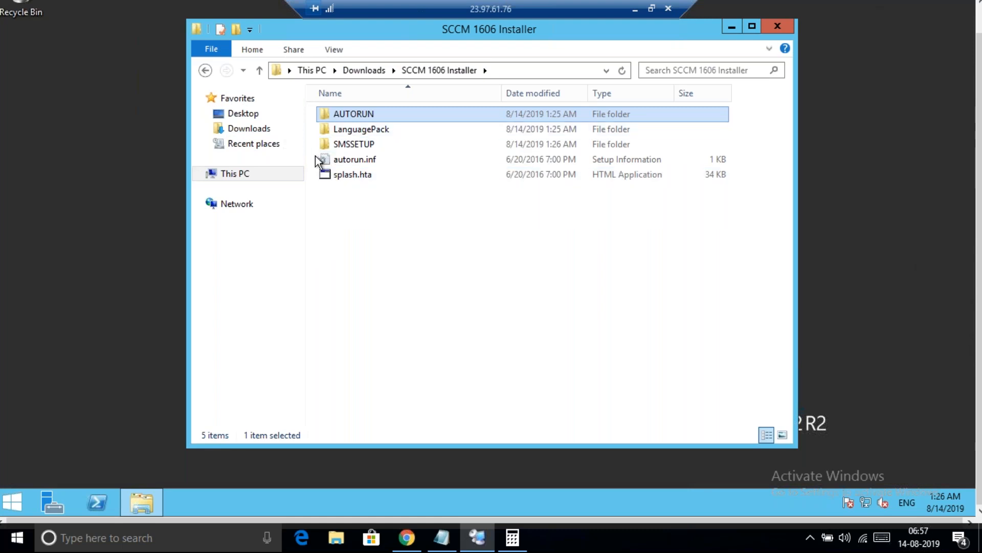
double_click(359, 145)
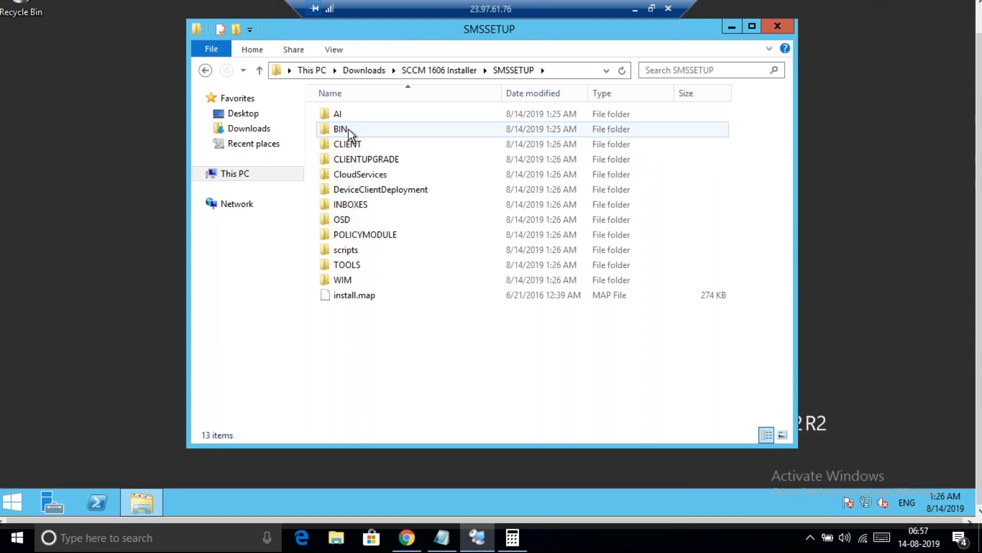
double_click(346, 129)
double_click(349, 129)
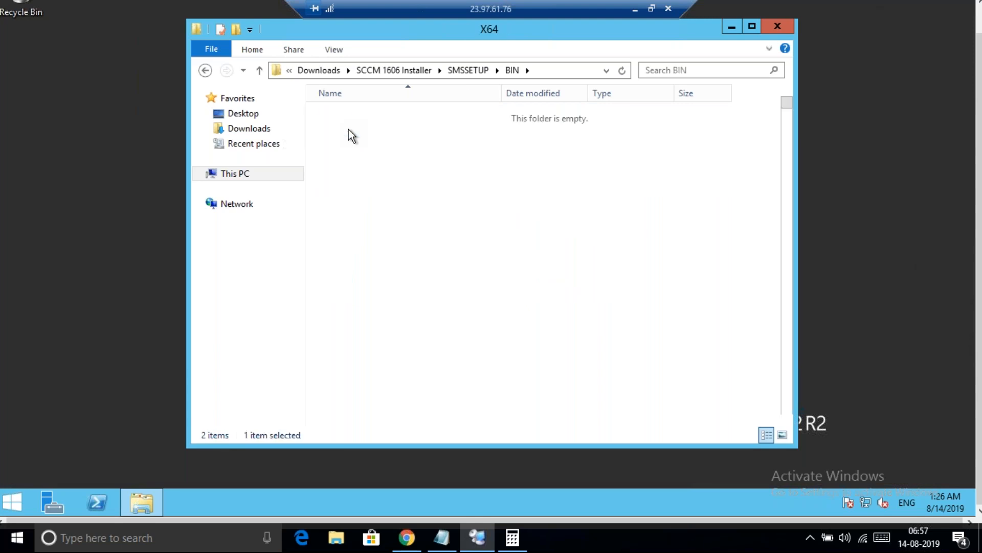
key("e")
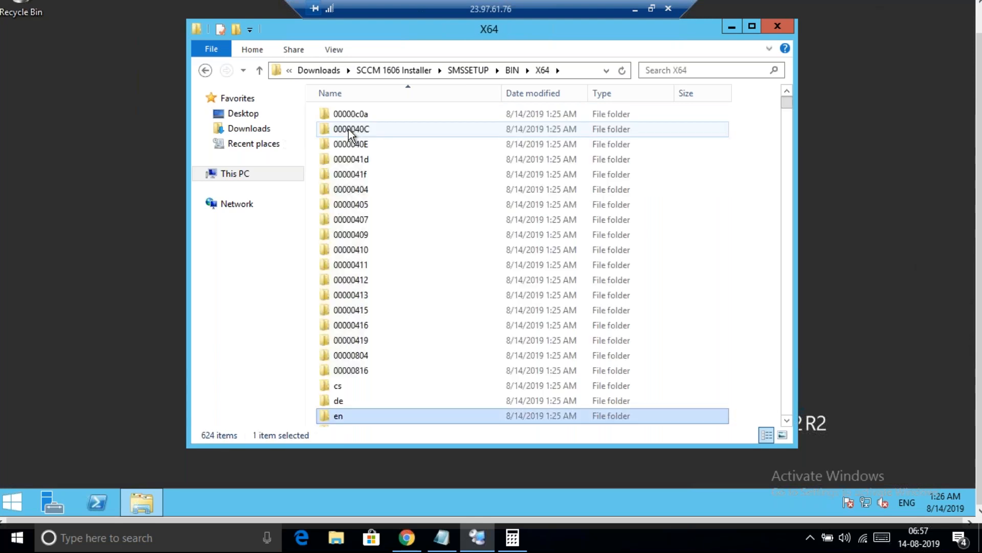
key("x")
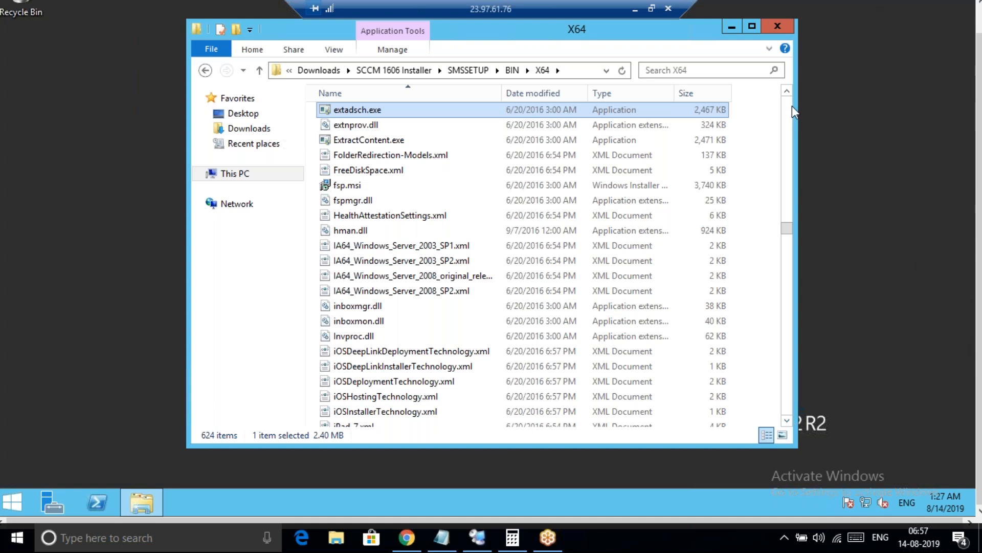
left_click(434, 541)
left_click(435, 541)
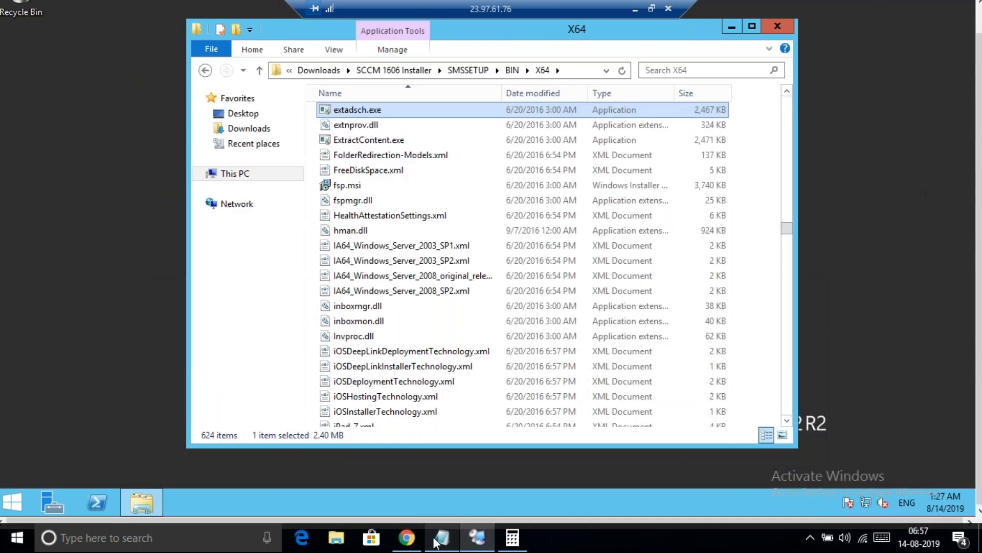
Mark checklist step 7 as Done and add step 8, 'Check the Pre-requisites before SCCM Primary Site Installation'
left_click(435, 541)
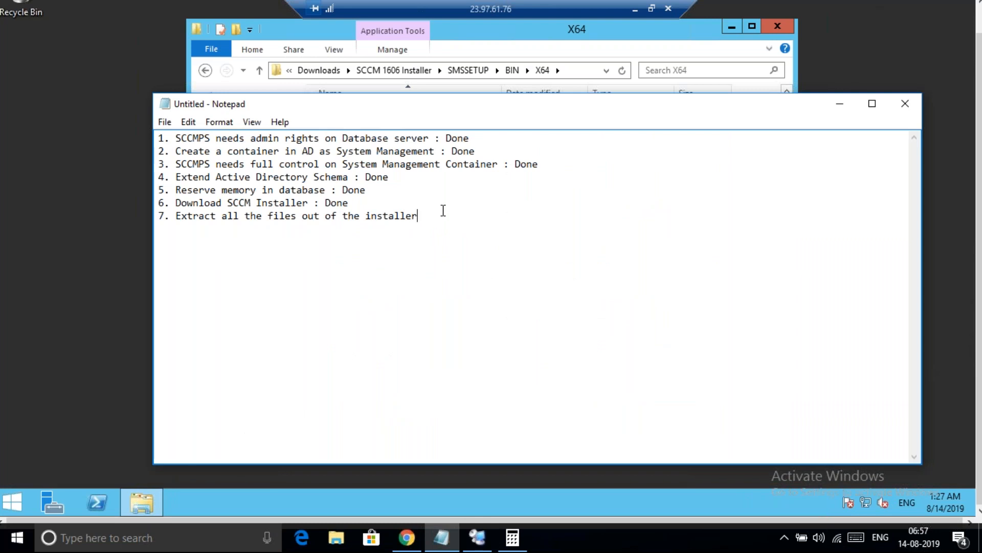
type(": D")
type("one ")
type("8.")
type("Check the ")
type("Pre-")
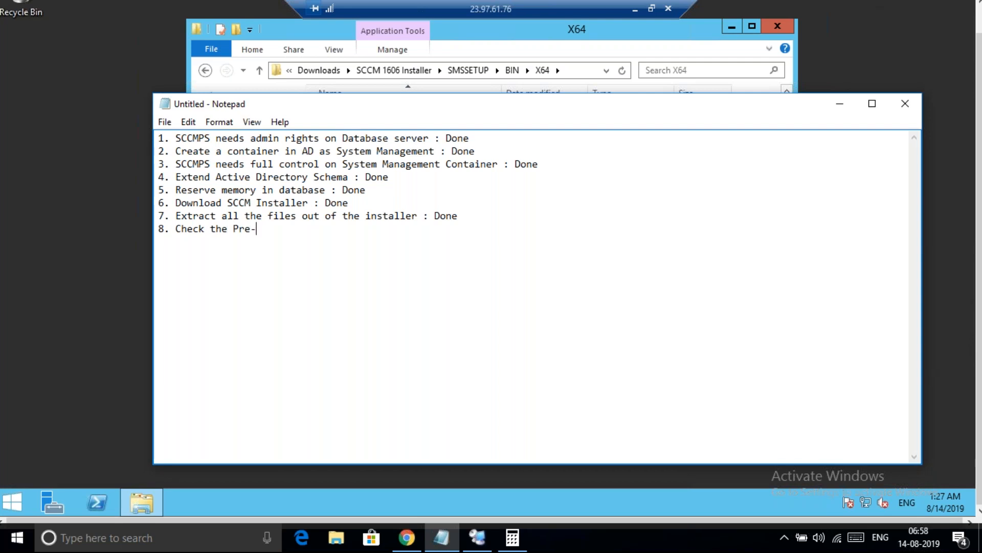
type("requisites bef")
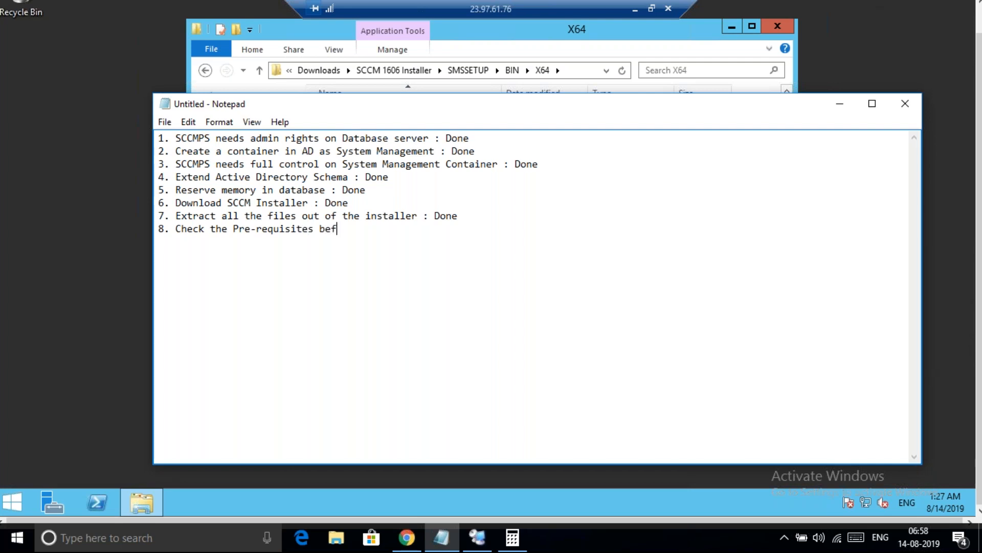
type("ore SCCM Primary Site I")
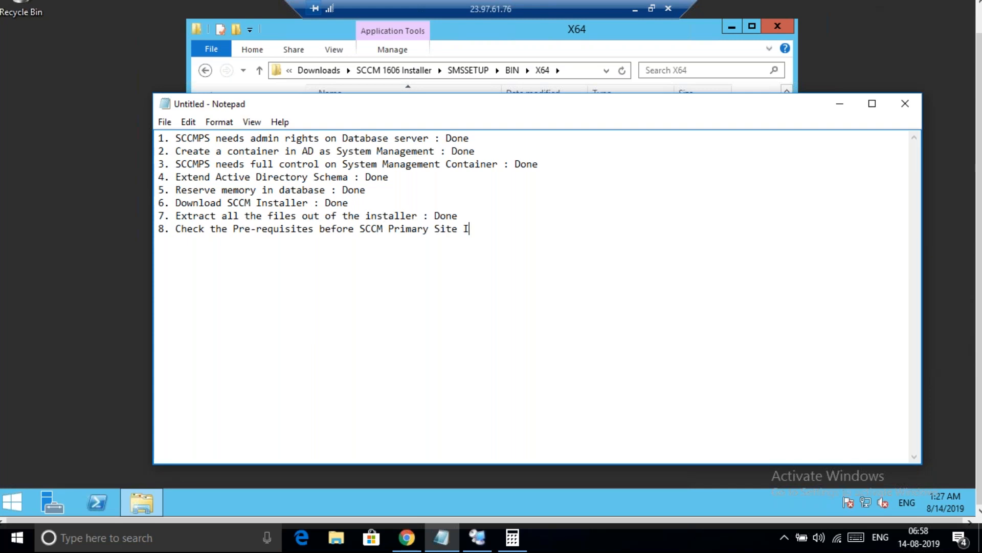
type("nstalltion")
Launch splash.hta from the SCCM 1606 Installer folder in Downloads
left_click(437, 29)
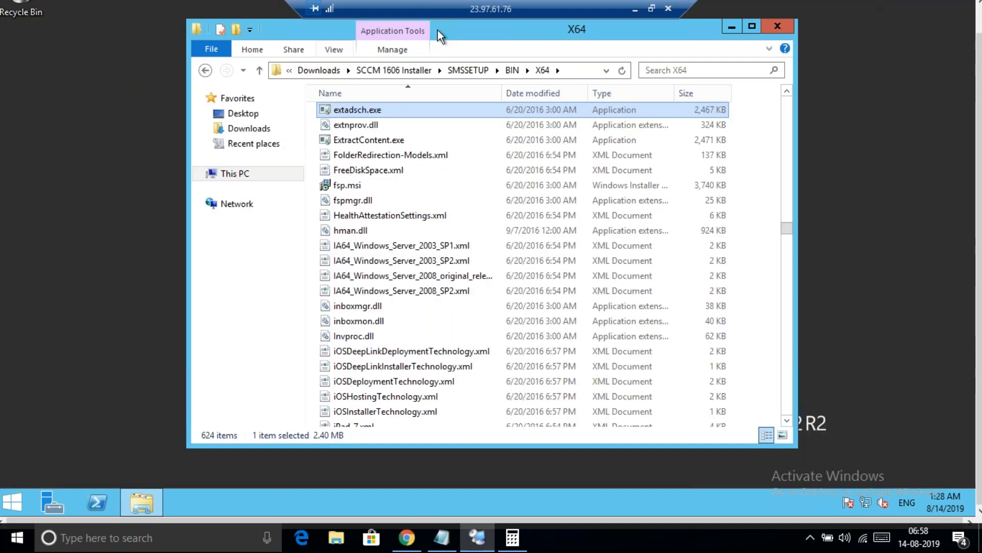
left_click(323, 72)
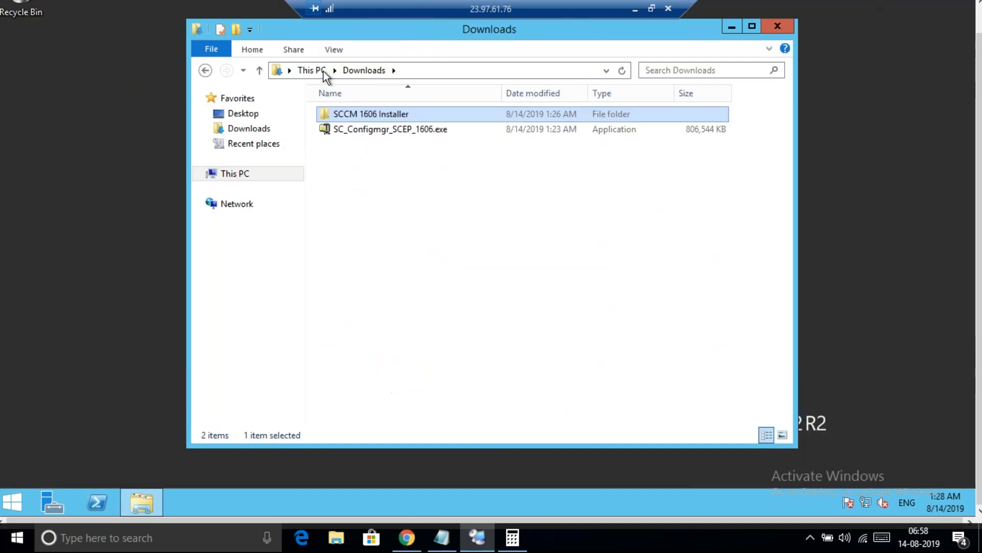
double_click(379, 118)
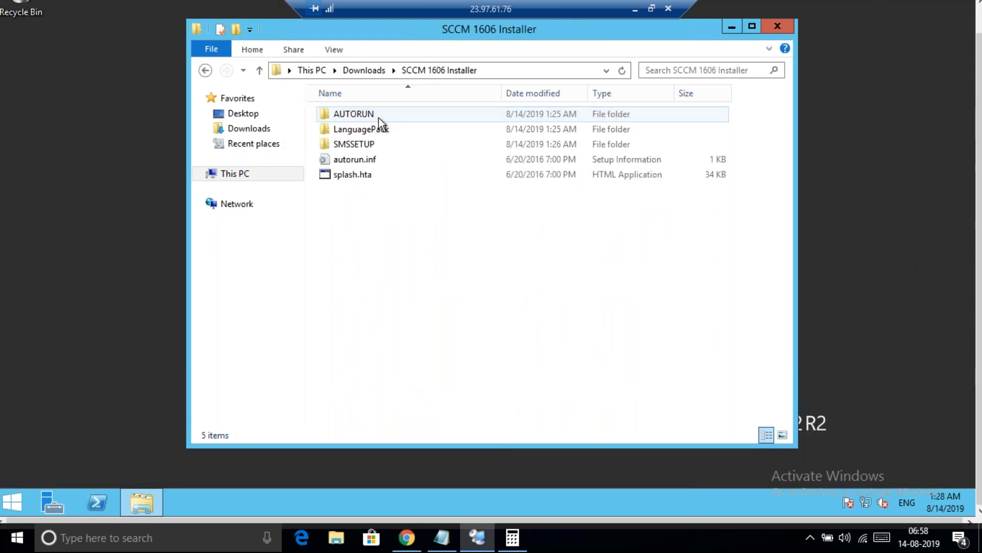
left_click(364, 174)
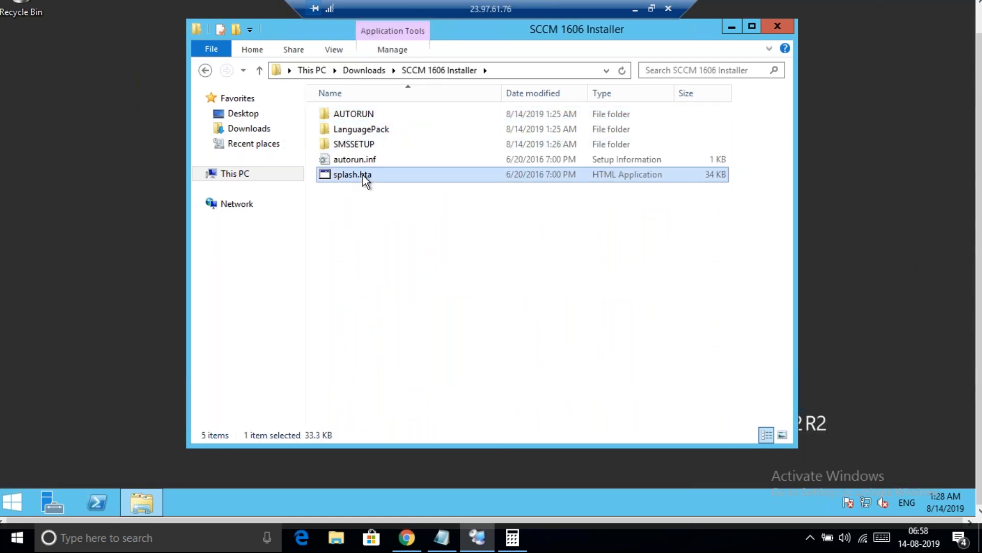
double_click(399, 175)
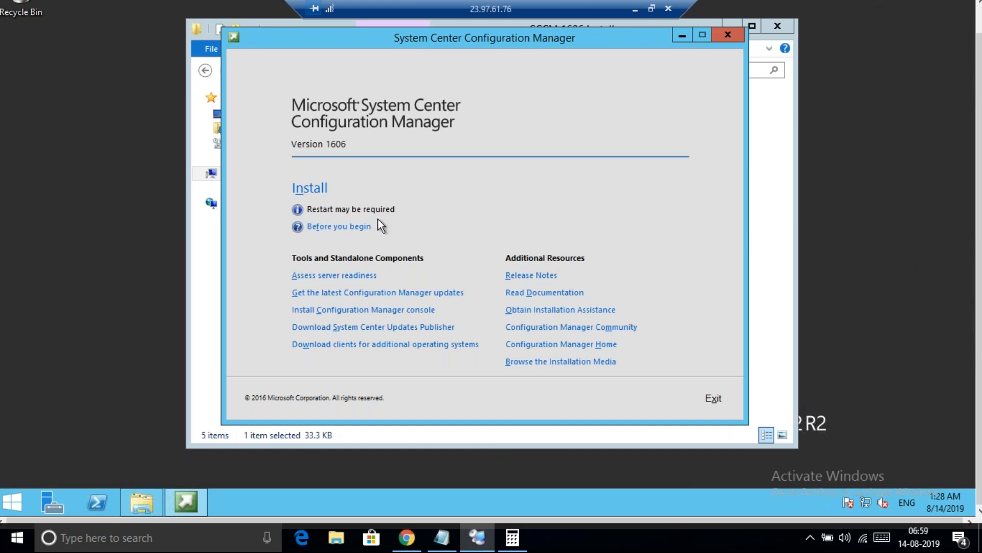
Start the Configuration Manager install, approve the UAC prompt, and get past Before You Begin
left_click(310, 189)
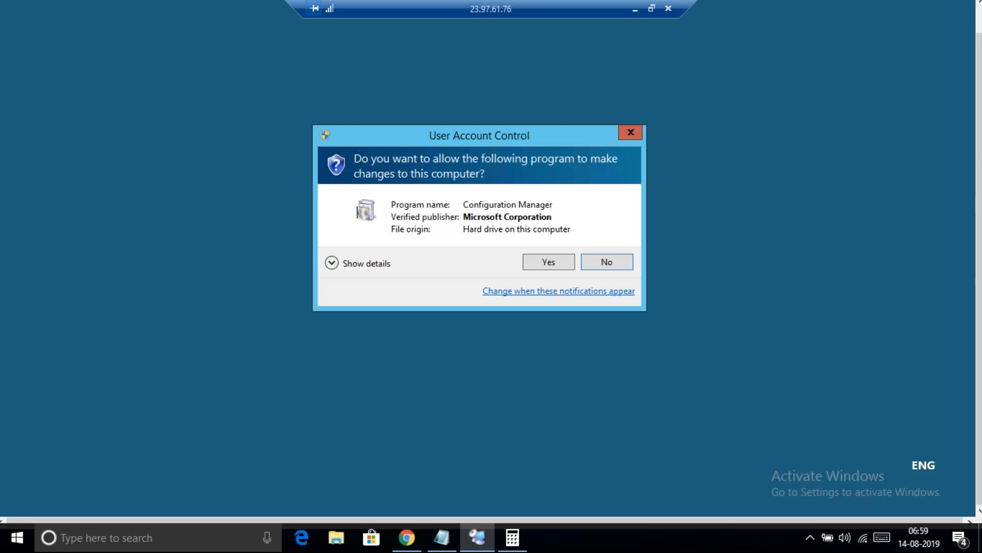
left_click(544, 261)
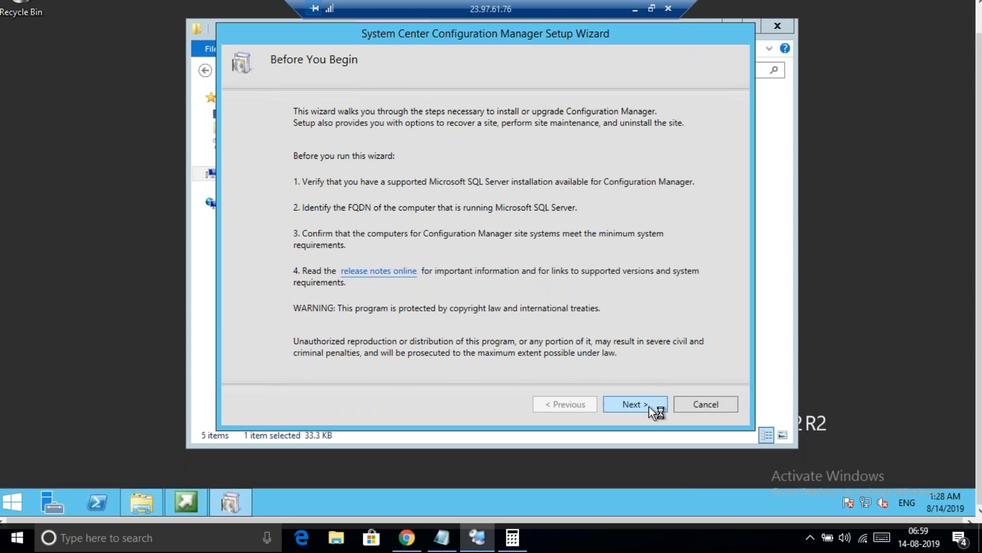
left_click(649, 406)
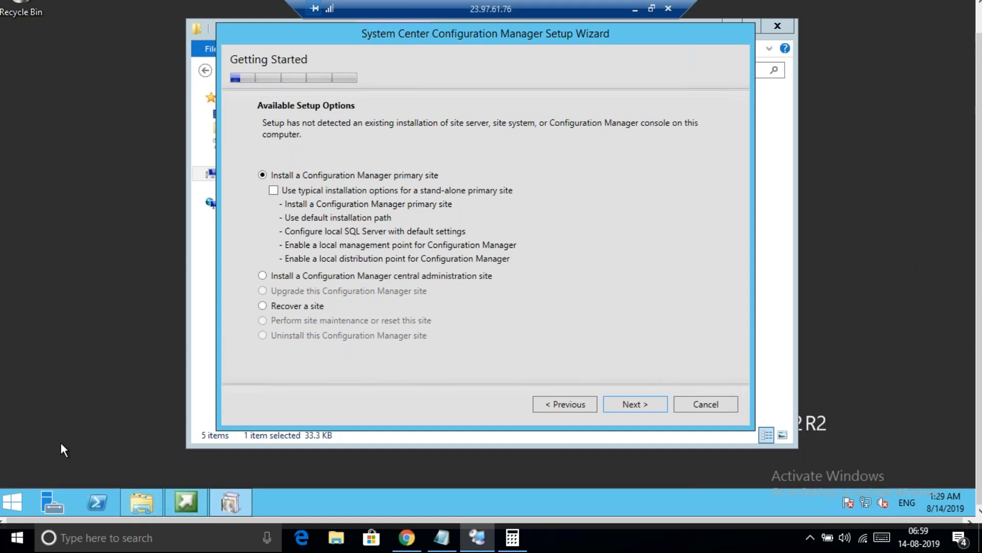
Run hostname and whoami in a Command Prompt to verify SCCMPS and the logged-on domain account
right_click(17, 493)
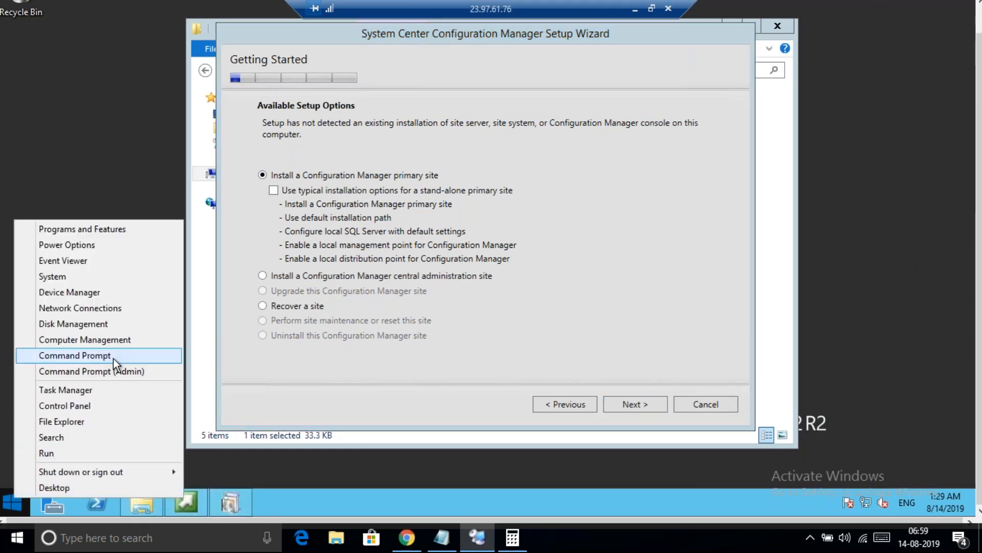
left_click(112, 357)
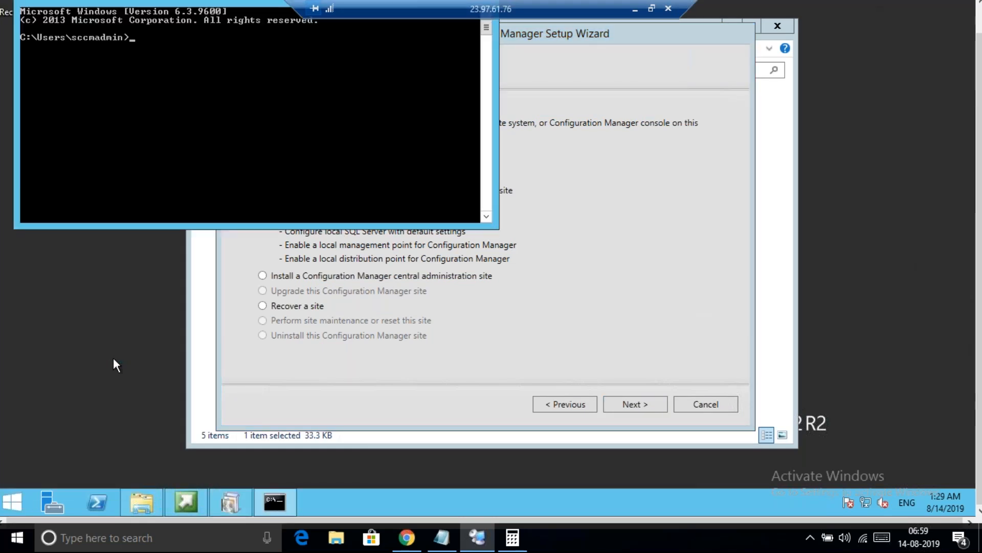
type("host")
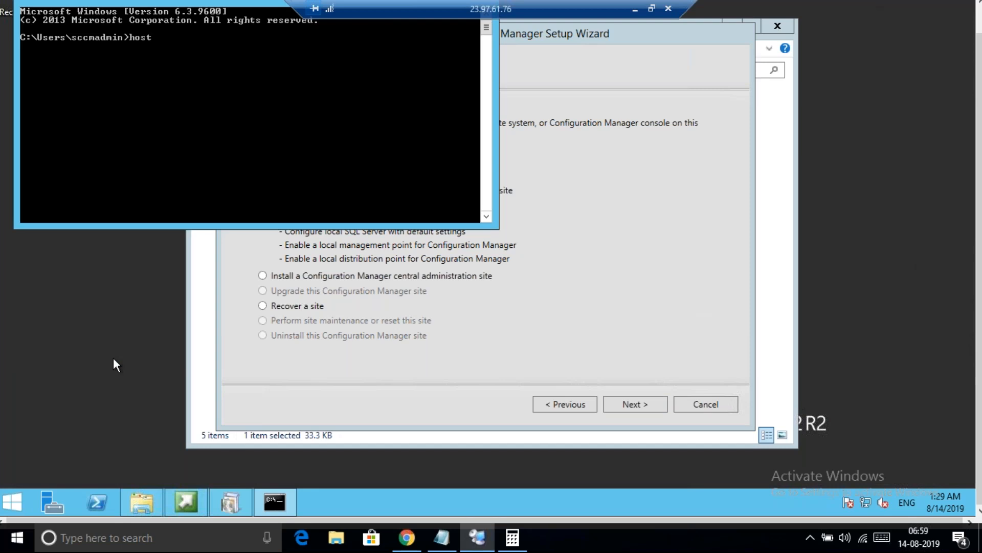
type("name")
key("Return")
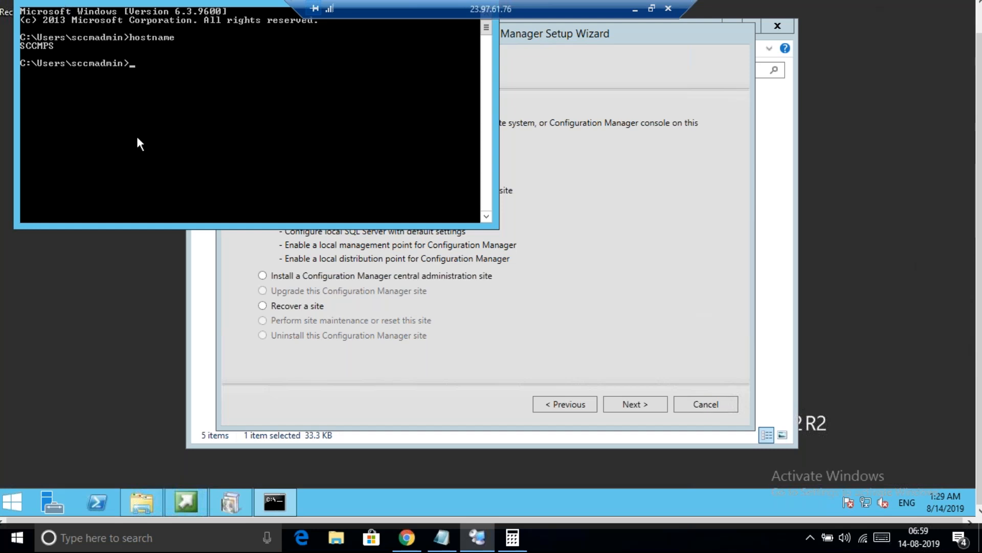
left_click_drag(193, 11, 201, 108)
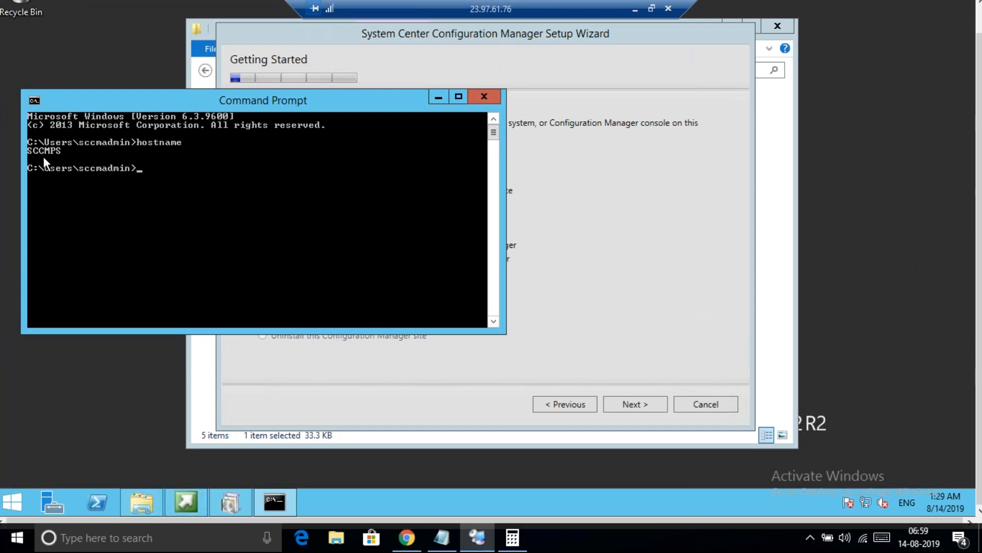
type("whoami")
key("Return")
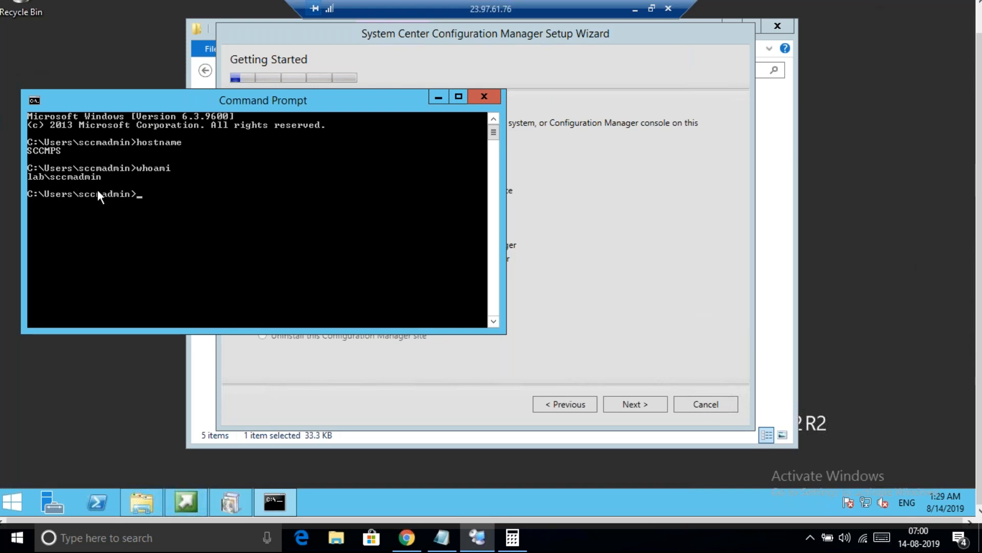
Close the Command Prompt and select 'Install a Configuration Manager primary site' on Getting Started
left_click(484, 97)
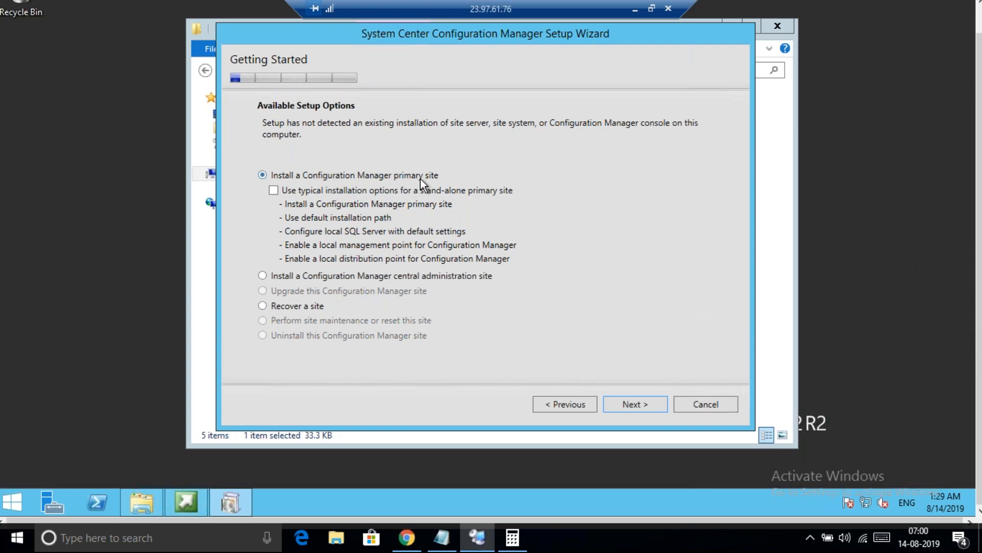
left_click(281, 276)
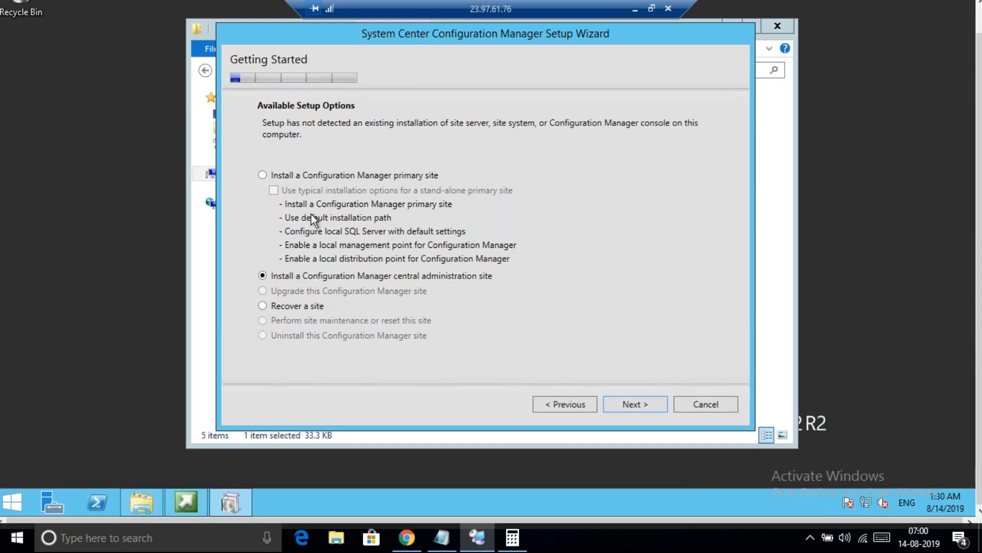
left_click(262, 175)
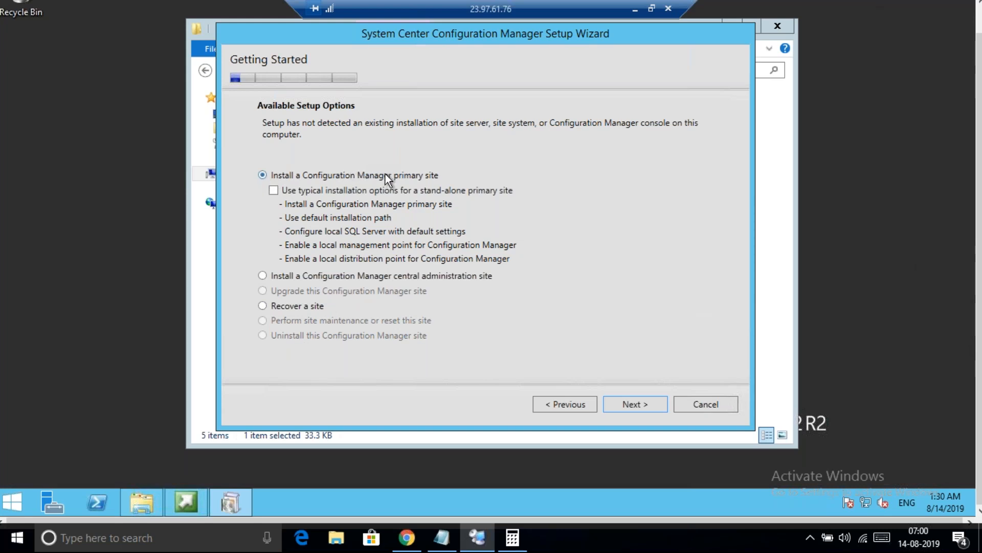
On the Product Key page, select the 180-day evaluation edition
left_click(632, 403)
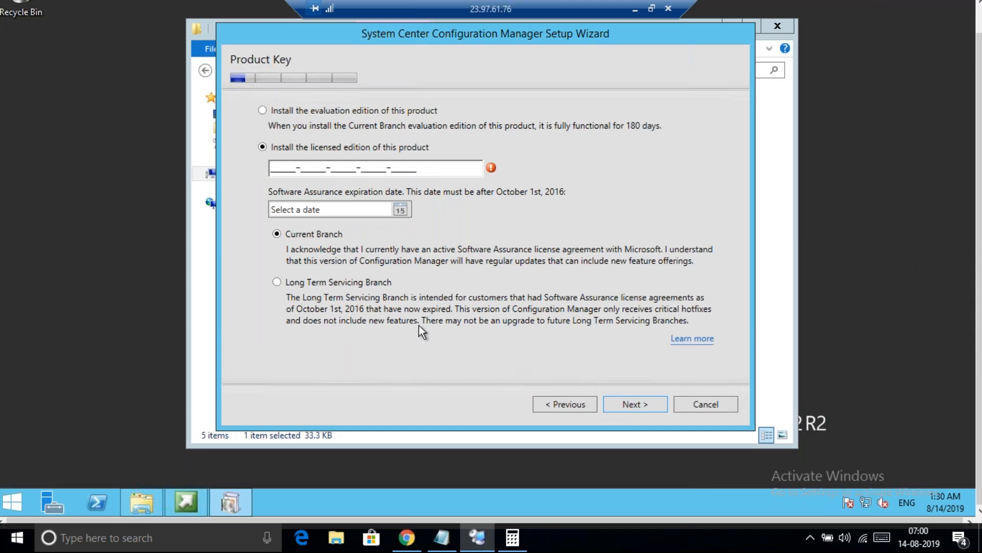
left_click(262, 111)
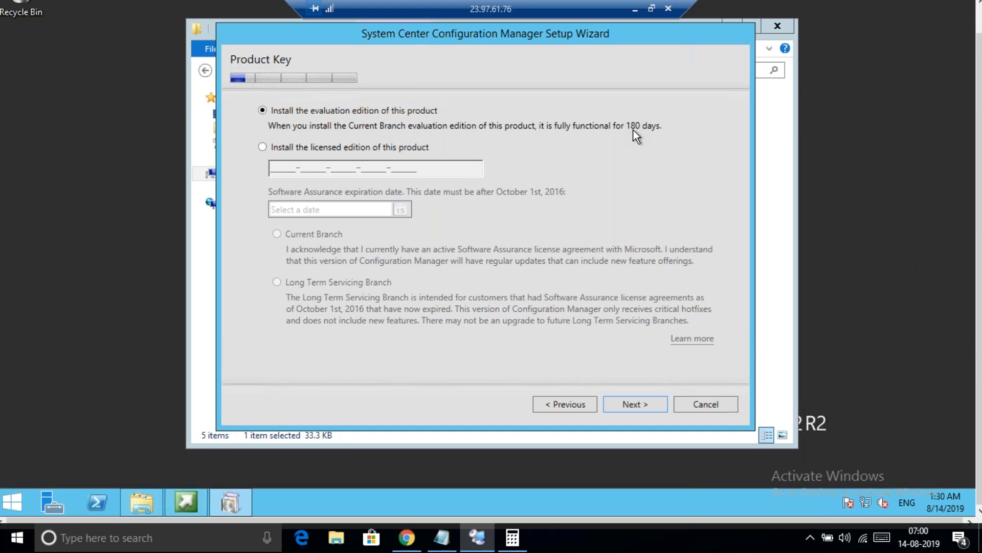
Accept the Configuration Manager, SQL Server and Silverlight license terms and continue
left_click(632, 405)
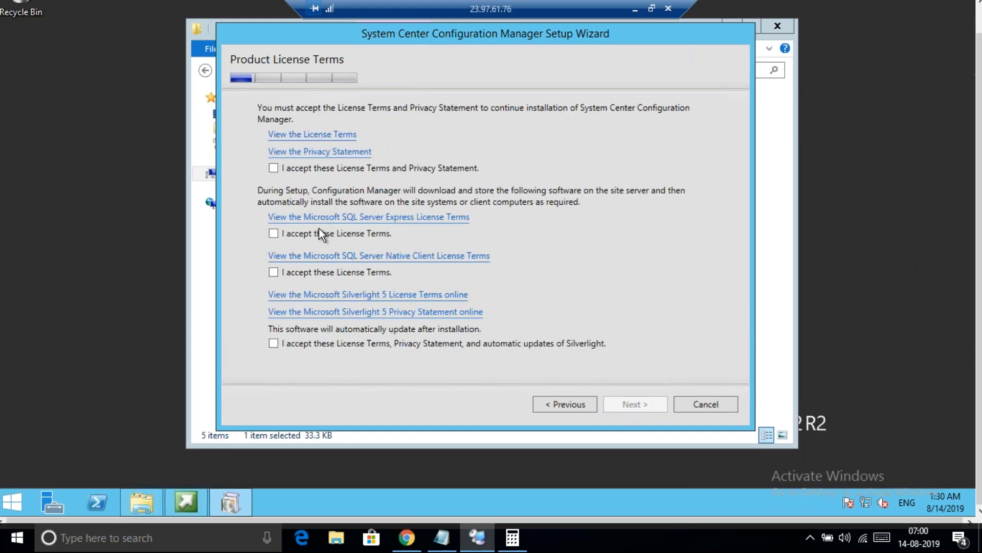
left_click(276, 168)
left_click(277, 234)
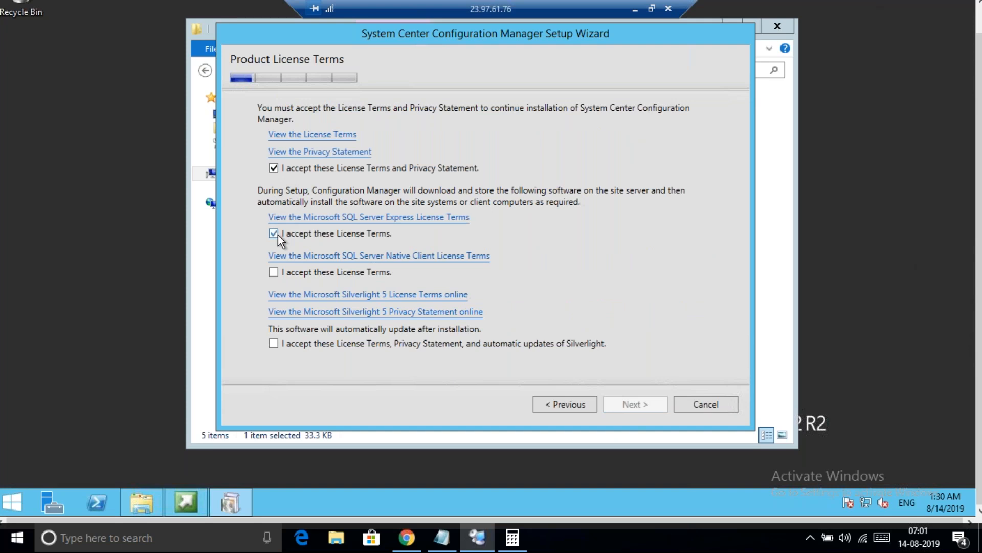
left_click(275, 345)
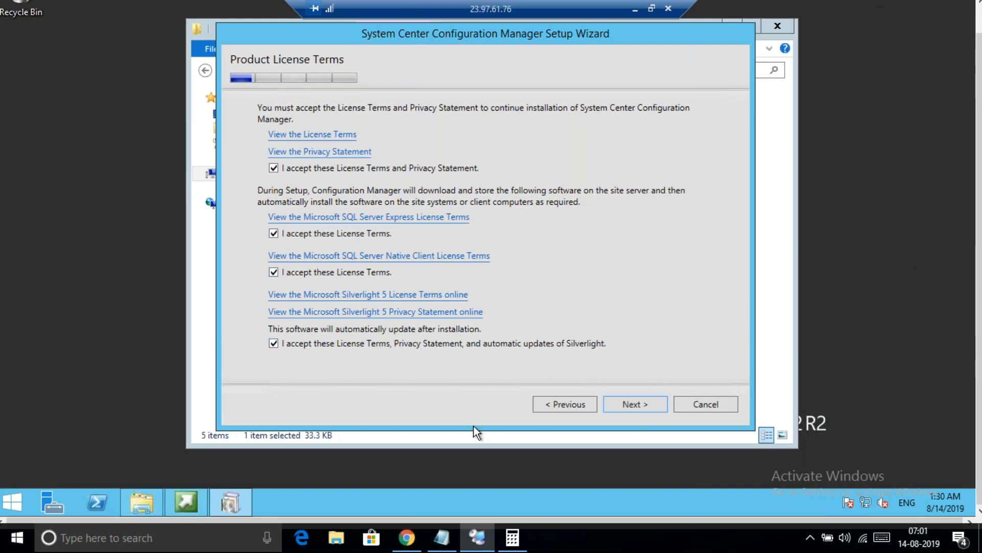
left_click(652, 404)
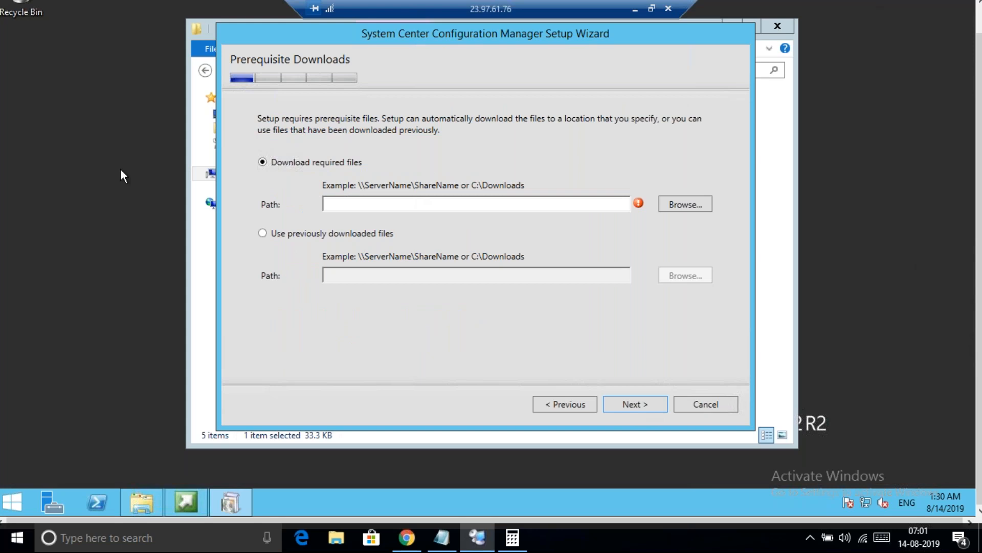
Create a new desktop folder named 'Sccm Updates'
right_click(84, 214)
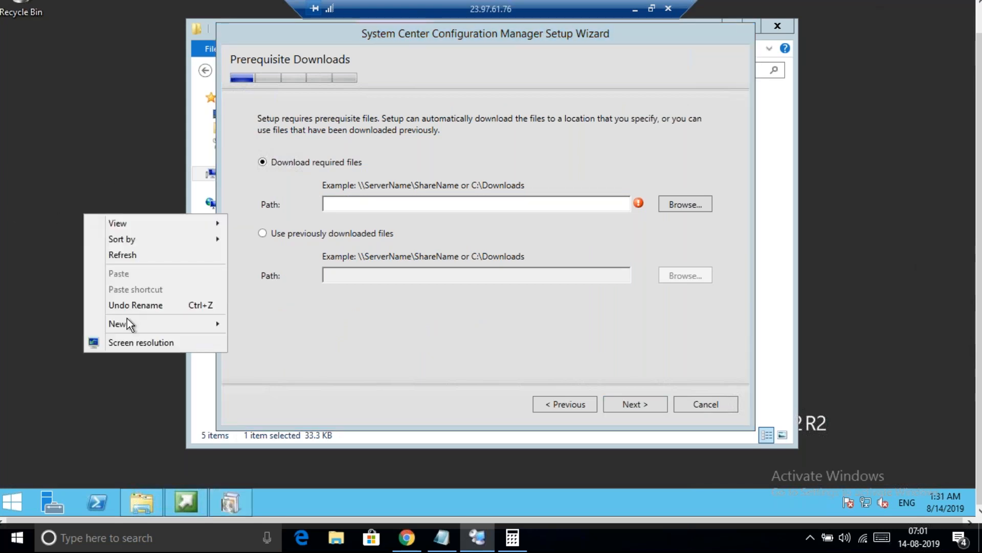
mouse_move(149, 326)
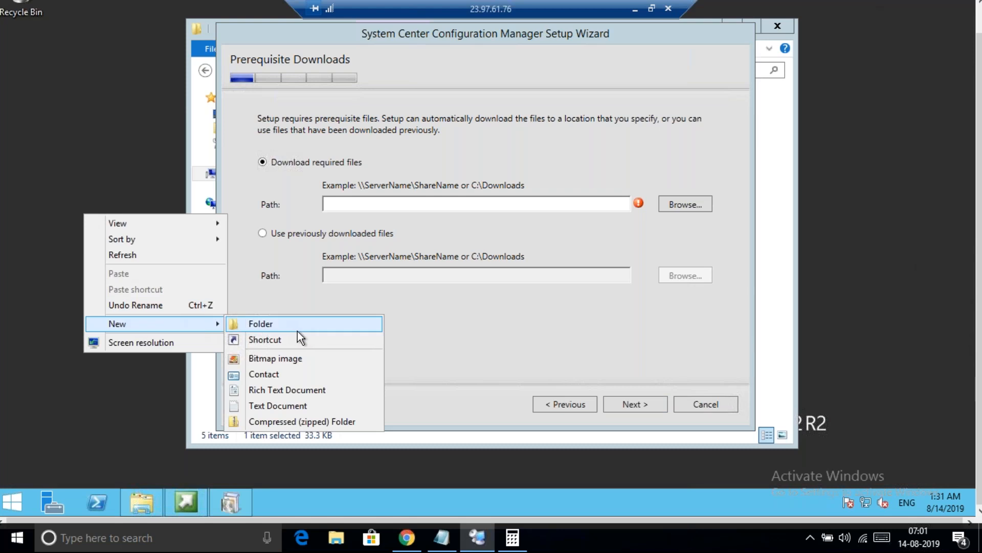
left_click(309, 324)
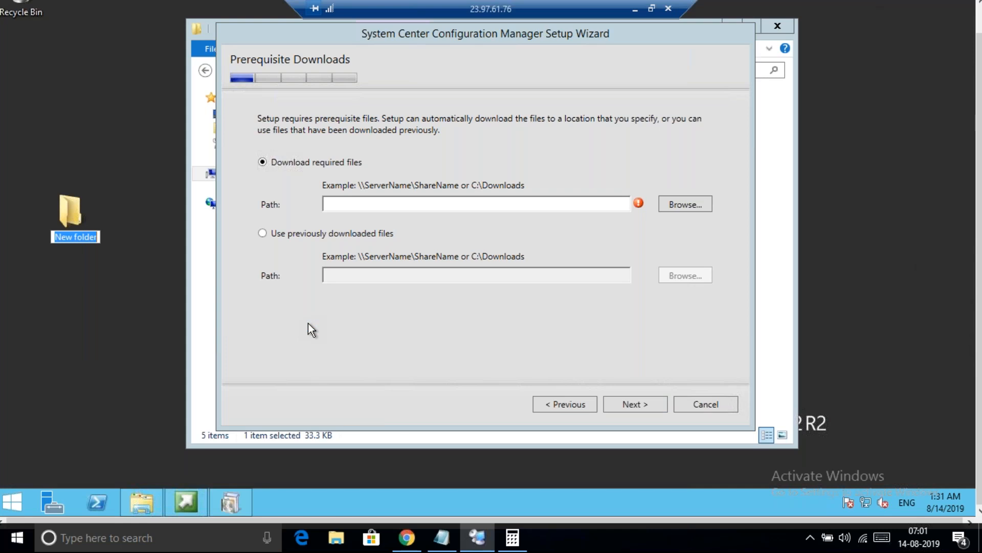
type("Sccm Up")
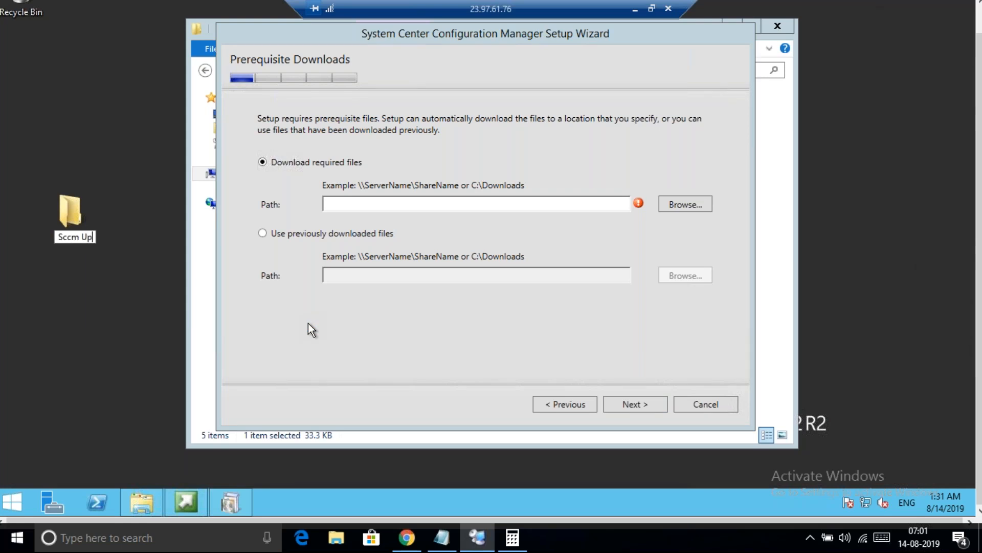
type("dates")
key("Return")
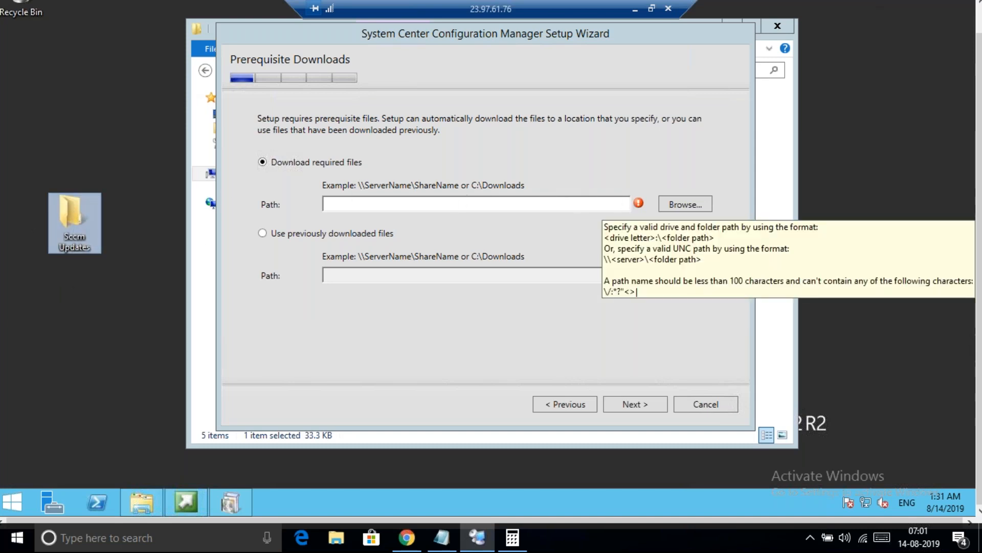
Set Sccm Updates as the prerequisite download location
left_click(680, 202)
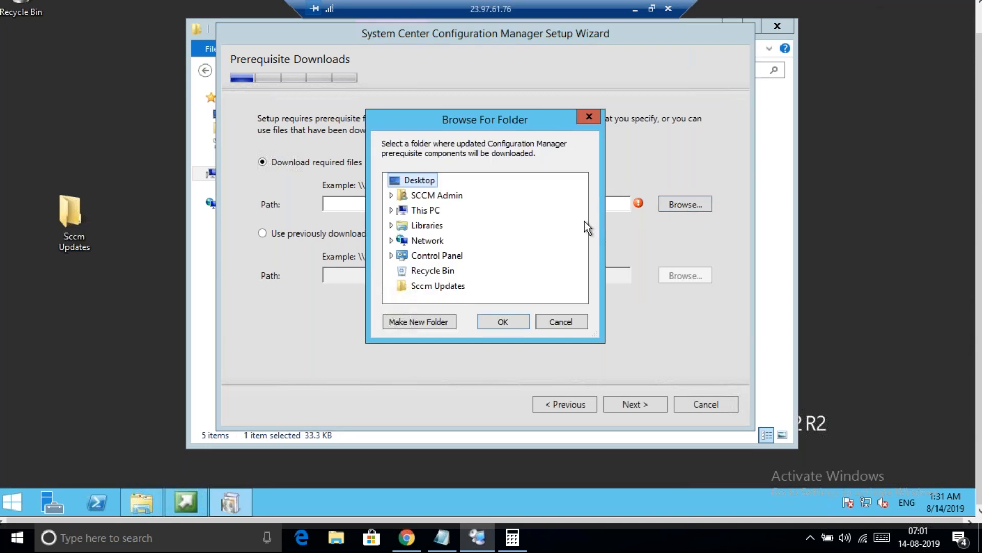
left_click(431, 288)
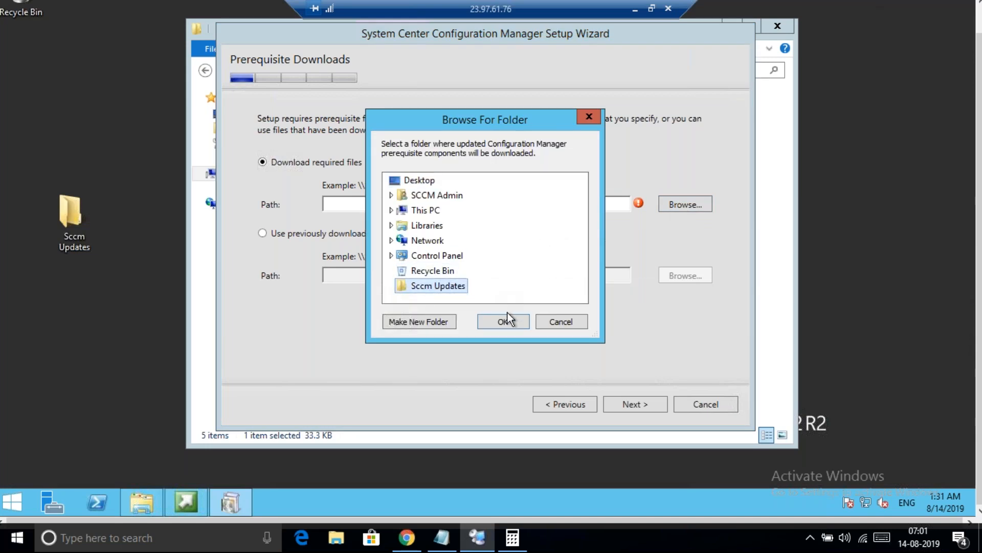
left_click(516, 322)
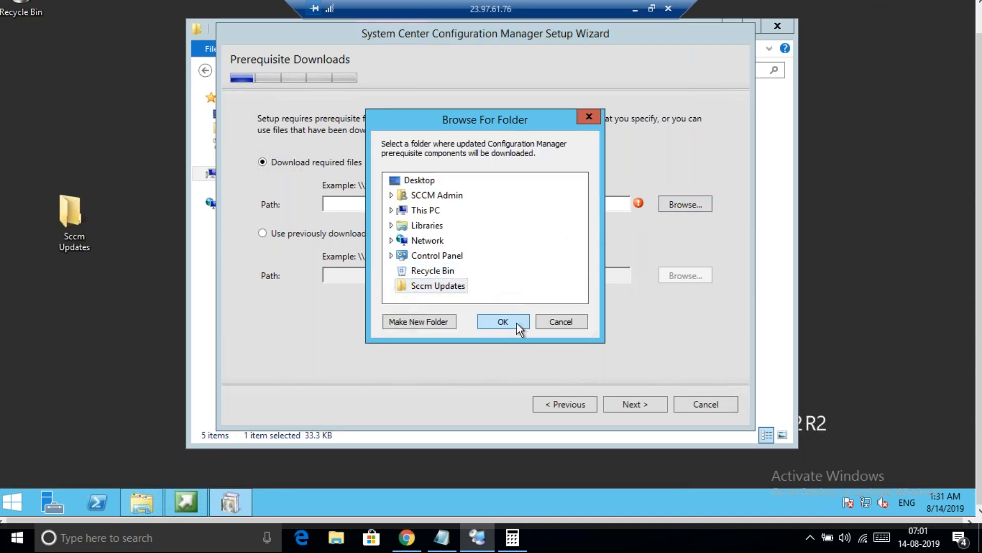
Start the prerequisite download and open the Sccm Updates folder to watch the files arrive
left_click(627, 402)
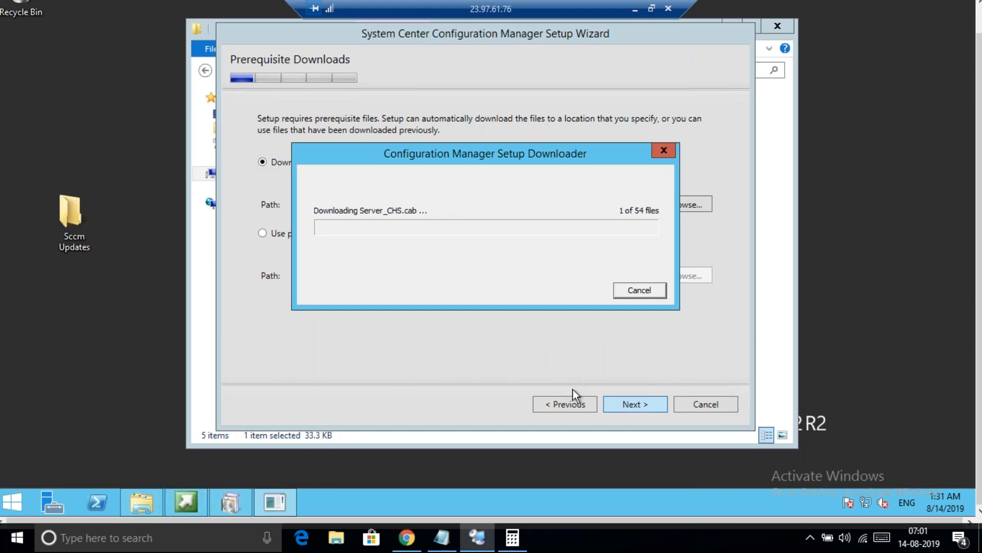
double_click(69, 226)
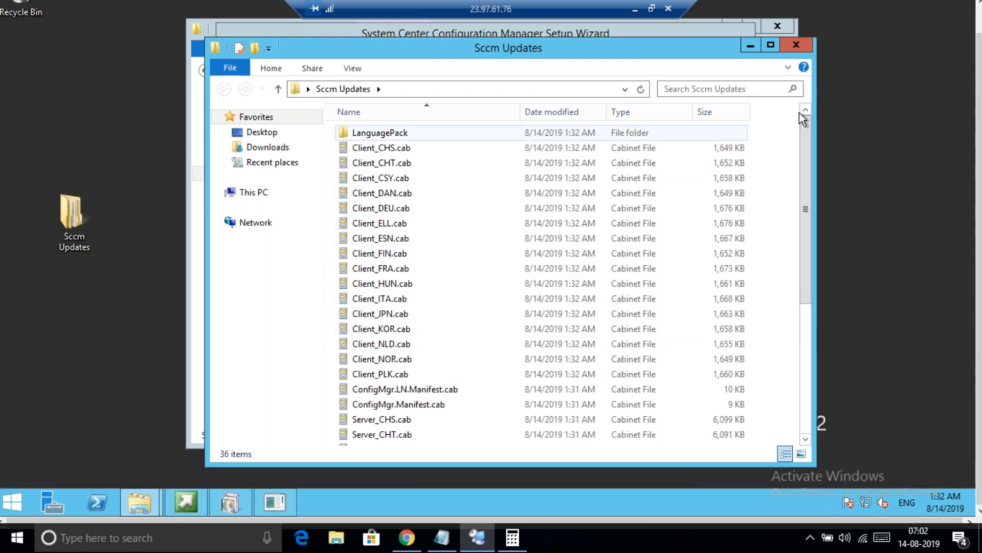
Close the Sccm Updates window while all 54 prerequisite files finish downloading
left_click(796, 44)
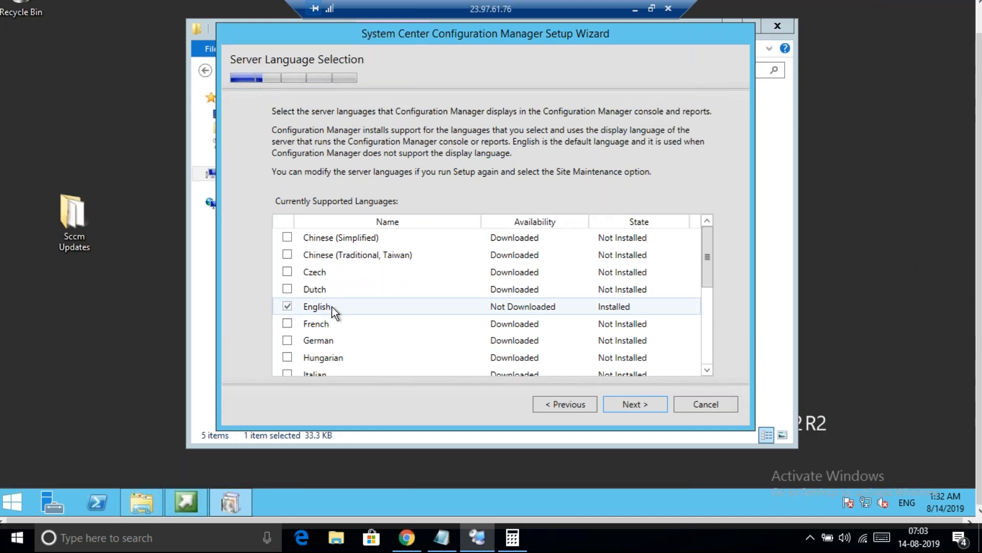
Keep English as the only server and client language, reaching Site and Installation Settings
left_click(634, 406)
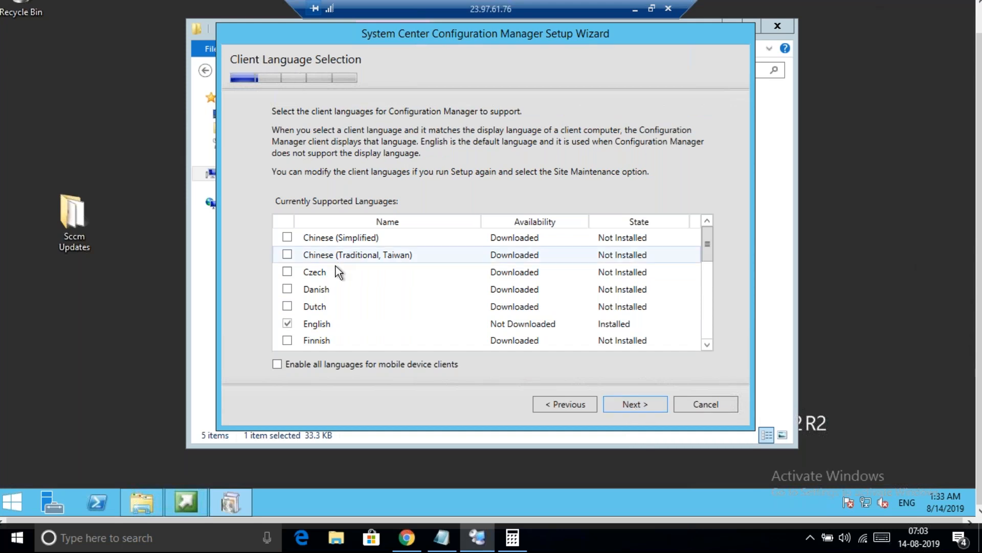
left_click(637, 410)
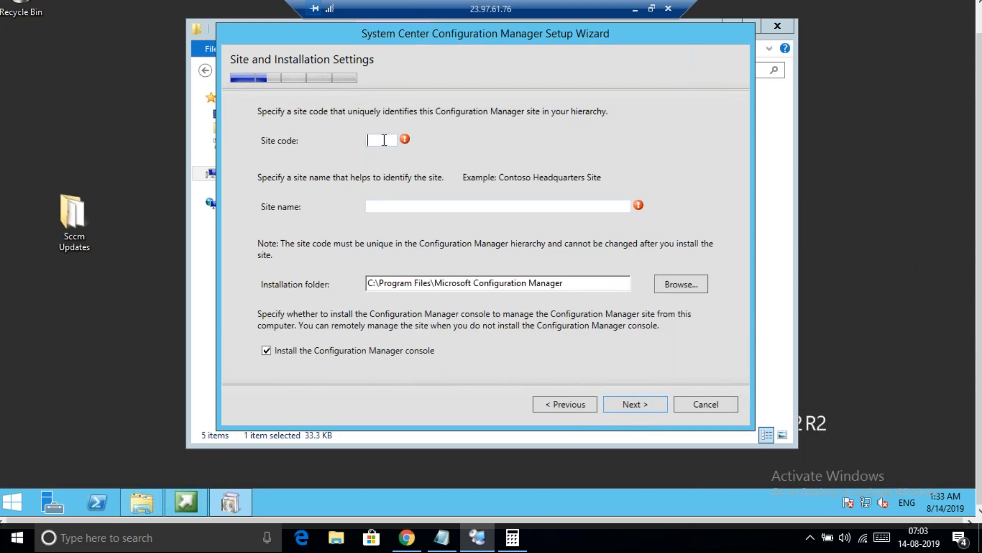
Enter site code SEA and site name 'Southeast Asia Primary Site', then continue
left_click(384, 139)
left_click(385, 139)
type("SEA")
key("BackSpace")
key("BackSpace")
key("BackSpace")
type("PS1")
key("BackSpace")
key("BackSpace")
key("BackSpace")
type("SEA")
left_click(394, 207)
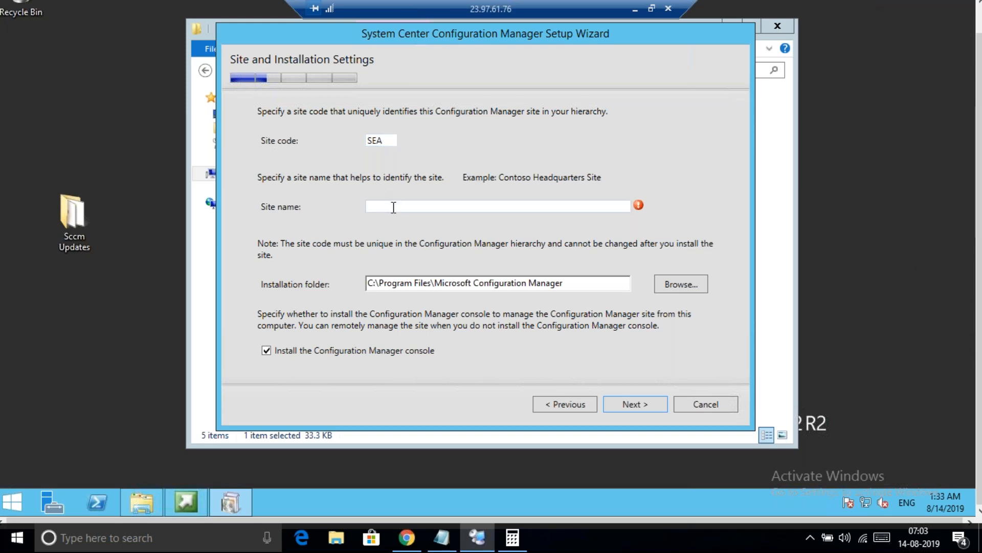
type("Southeast Asia Primary Site")
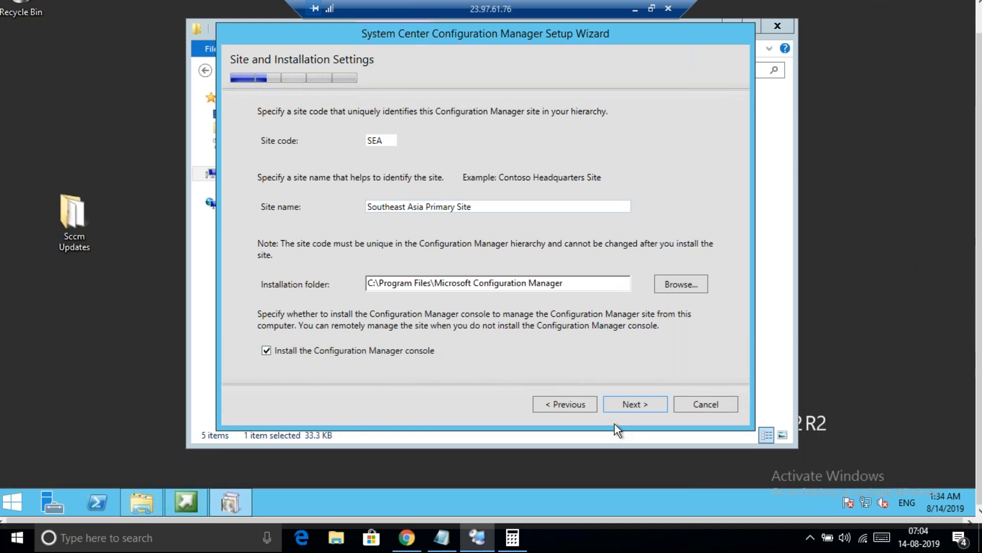
left_click(625, 407)
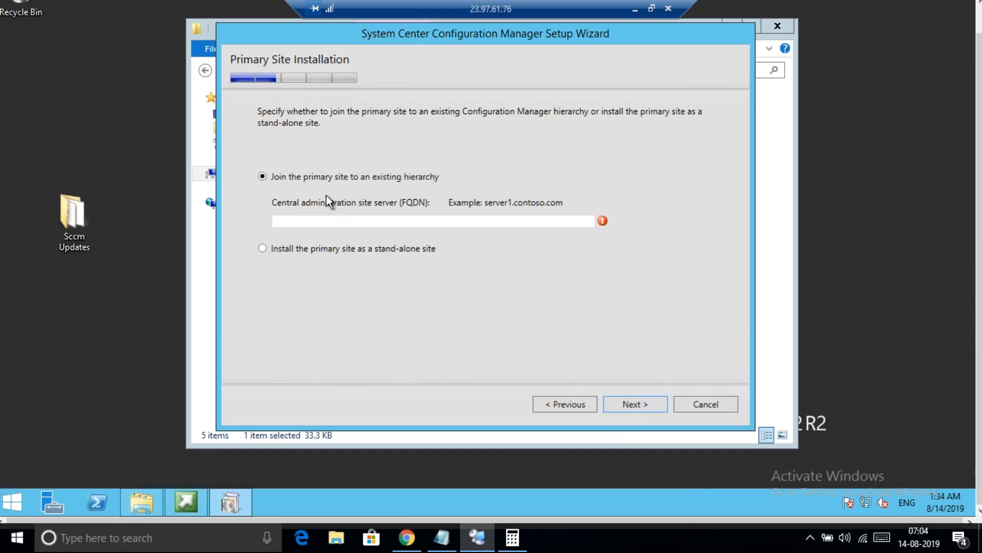
Choose to install the primary site as a stand-alone site and confirm it
left_click(262, 250)
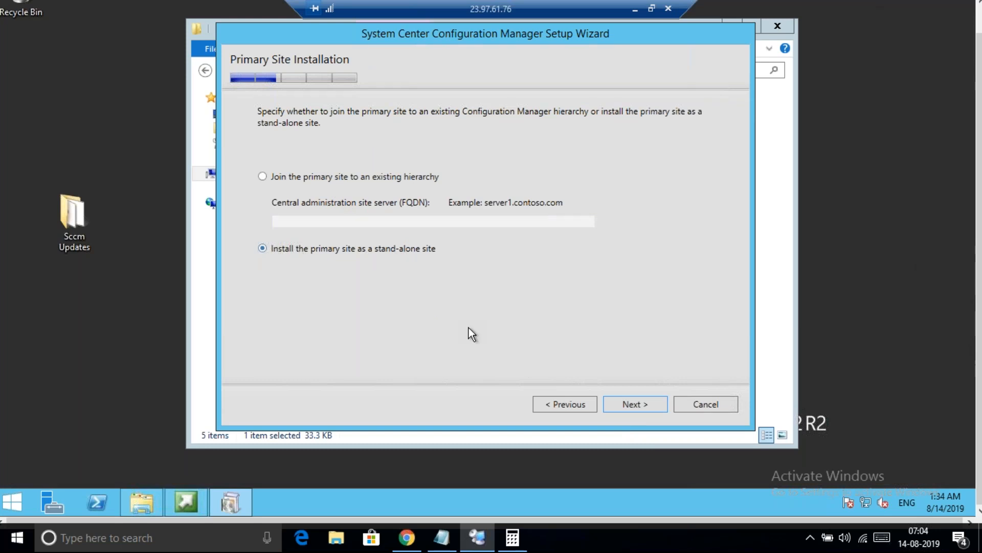
left_click(631, 406)
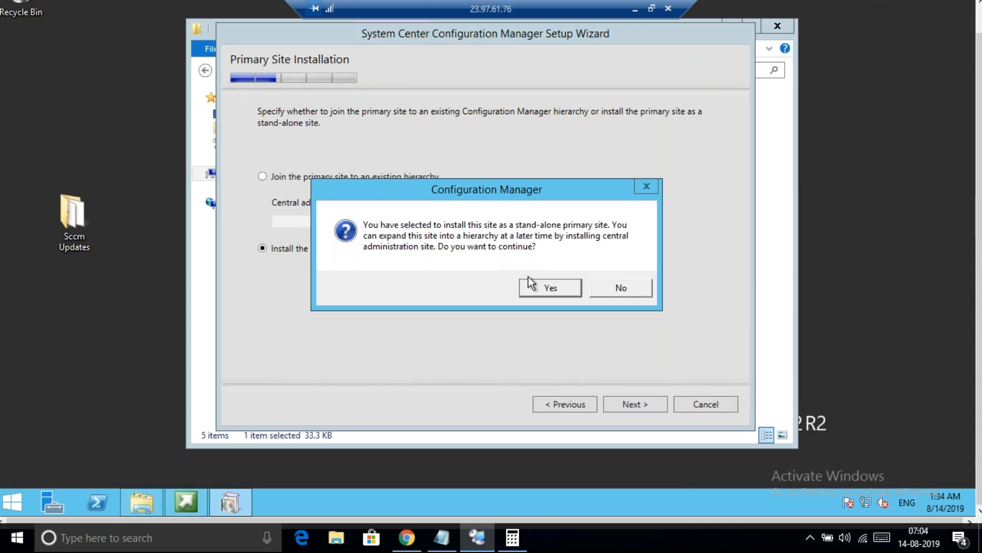
left_click(543, 289)
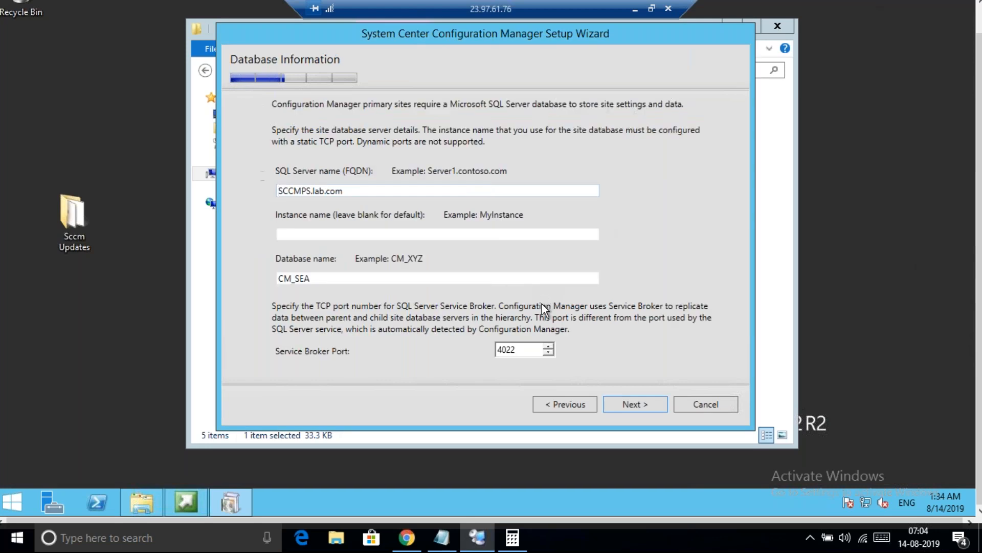
Change the SQL Server name to database.lab.com, keeping database CM_SEA and port 4022
left_click(357, 192)
key("BackSpace")
key("BackSpace")
key("BackSpace")
key("BackSpace")
key("BackSpace")
key("BackSpace")
key("BackSpace")
key("BackSpace")
key("BackSpace")
key("BackSpace")
key("BackSpace")
key("BackSpace")
key("BackSpace")
key("BackSpace")
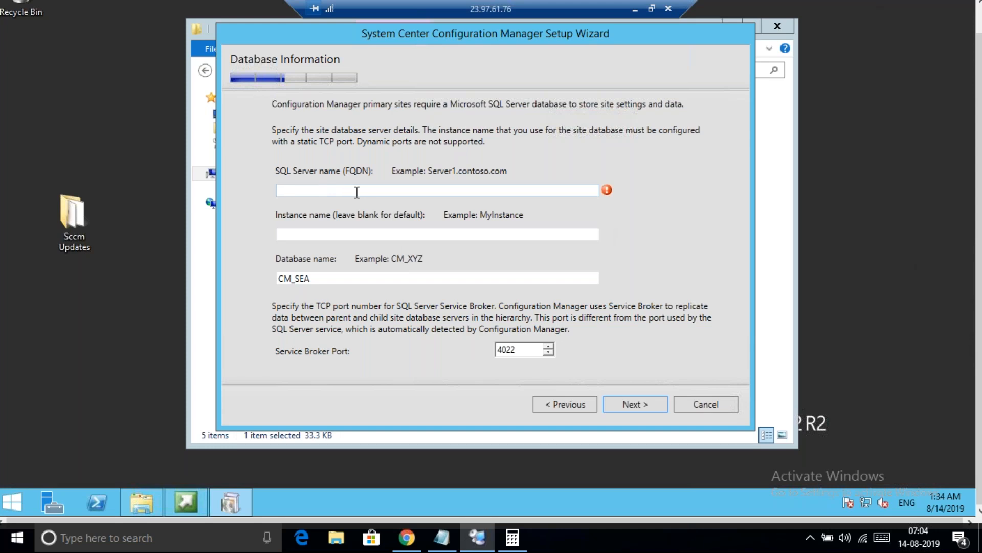
type("database.lab.c")
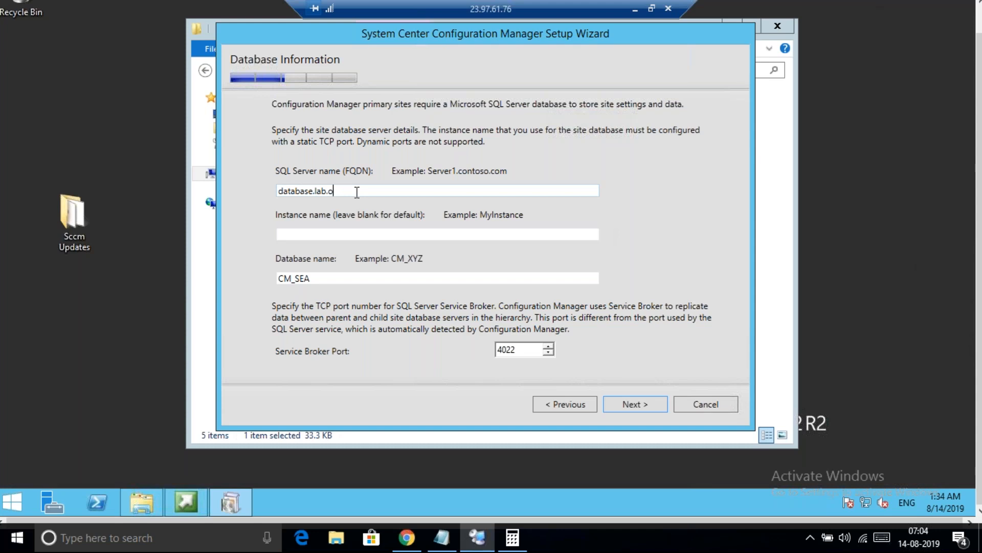
type("om")
left_click(315, 236)
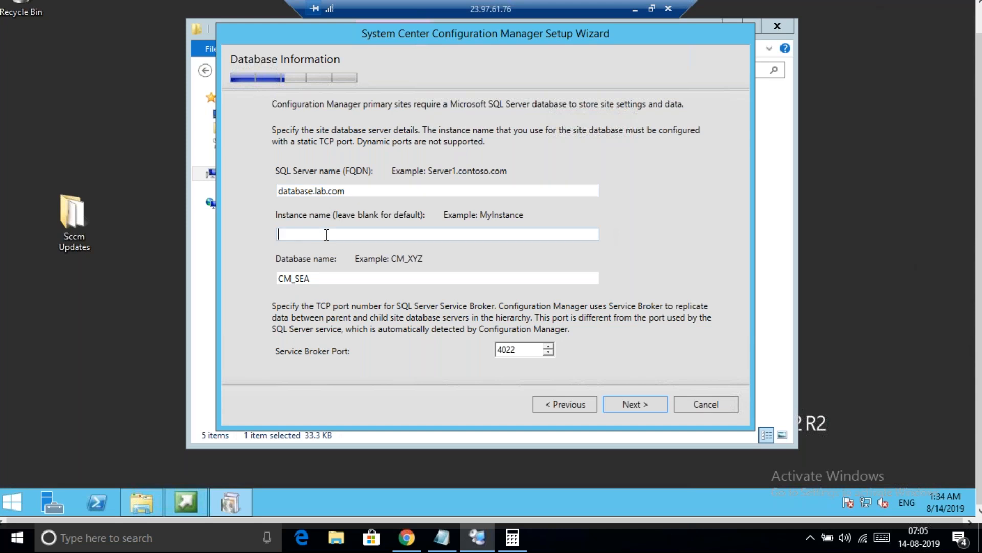
double_click(302, 278)
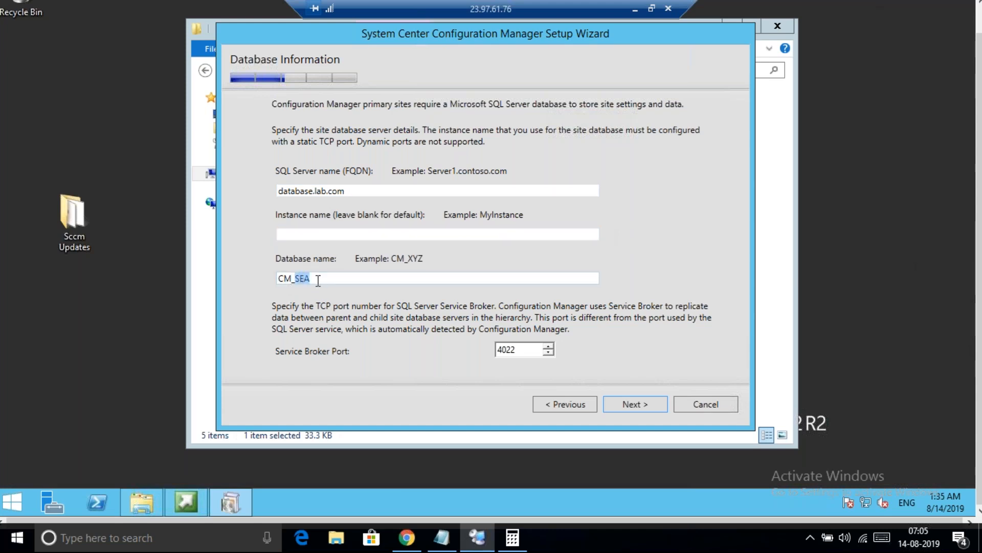
left_click(319, 280)
double_click(285, 279)
double_click(302, 277)
left_click(498, 349)
double_click(510, 350)
left_click(631, 409)
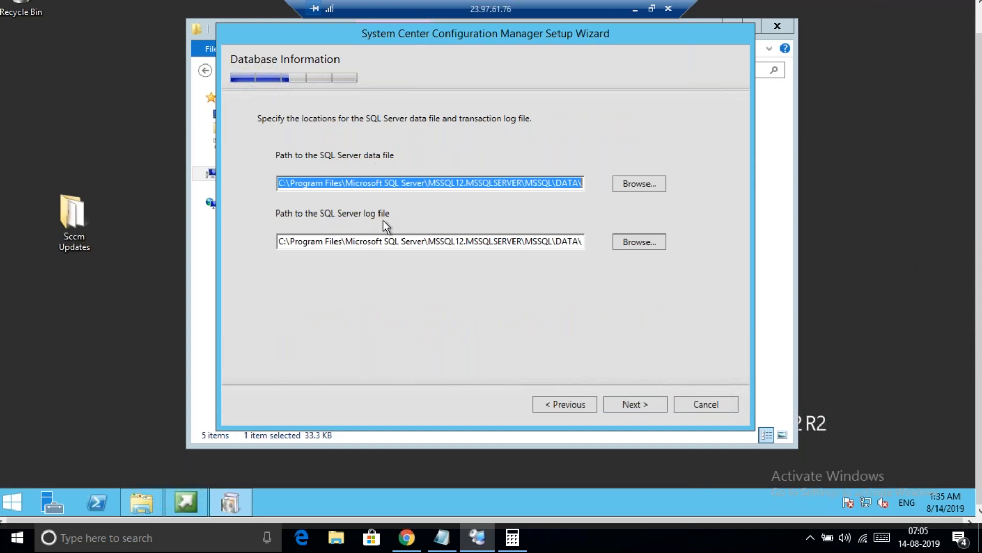
Accept the default SQL data and log file paths, then bring up the Notepad checklist
left_click(633, 401)
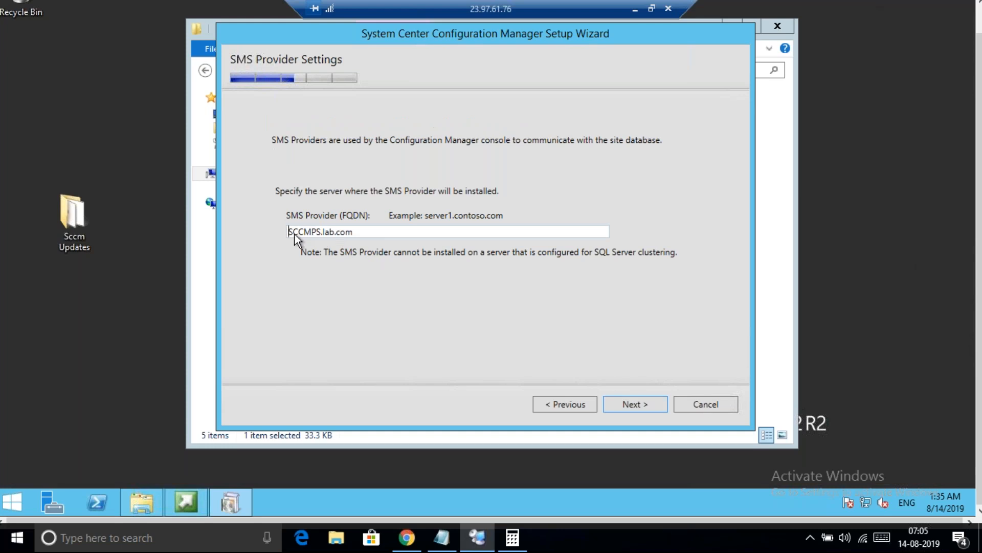
left_click(441, 537)
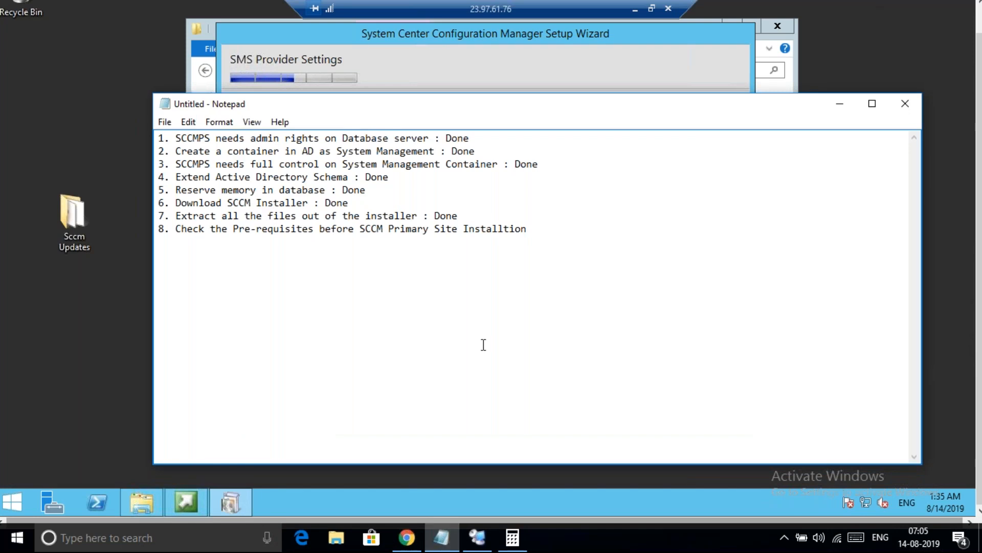
Add 'Below Roles Will be Installed On SCCMPS.LAB.COM' listing SMS Provider, Management Point, Distribution Point, Service Connection Point
key("Return")
key("Return")
key("Return")
type("Below Roles W")
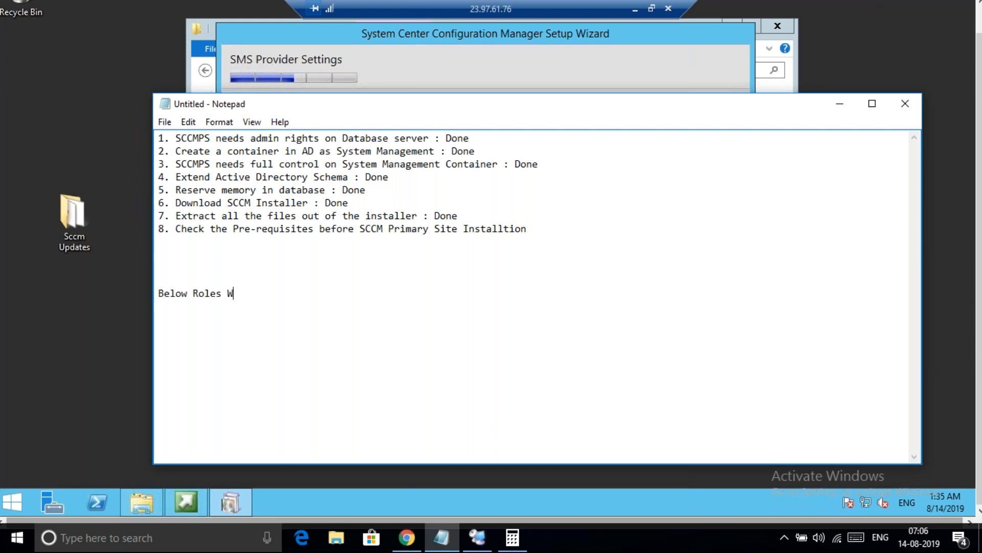
type("ill be Installed On SCCMPS")
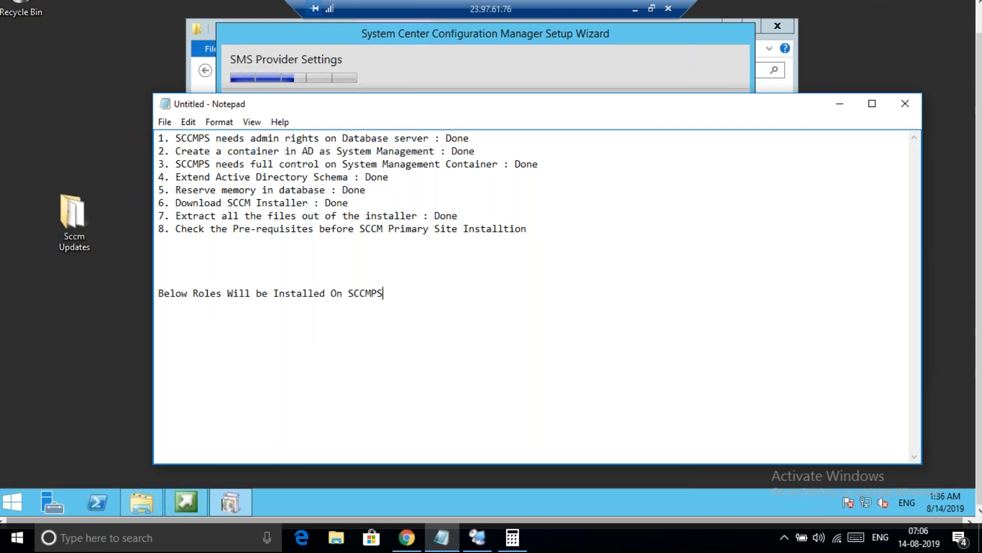
type(".Al")
key("BackSpace")
key("BackSpace")
type("LAB.COM")
key("Return")
type("1. SMS Pro")
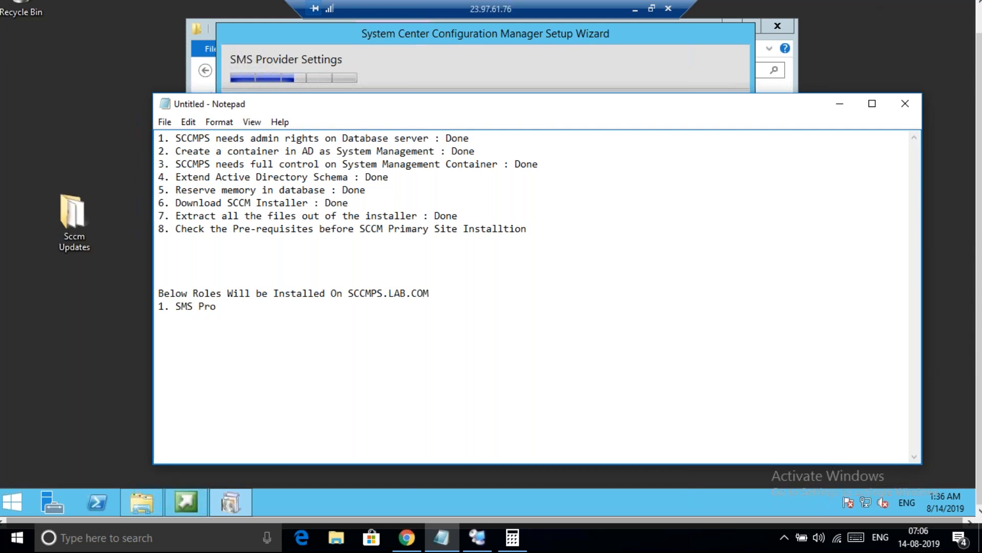
type("vider")
key("Return")
type("2. Managem")
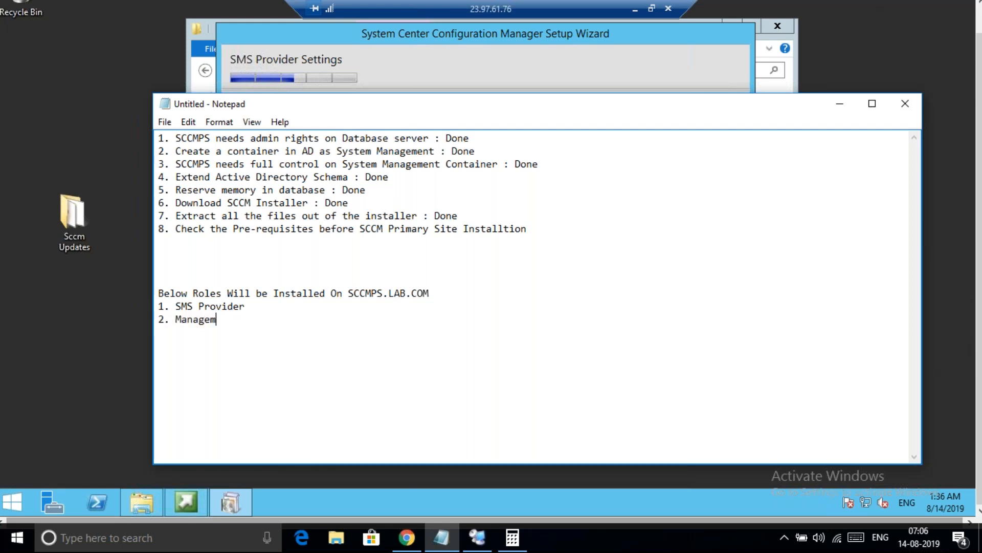
type("ent Point 3. Dis")
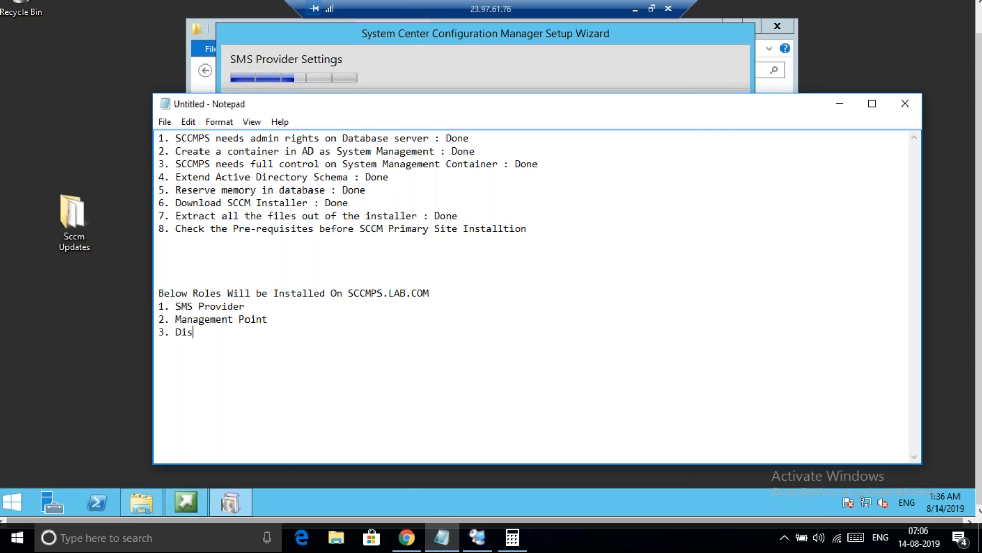
type("tribution Point")
key("Return")
type("4. Service Connection Poin")
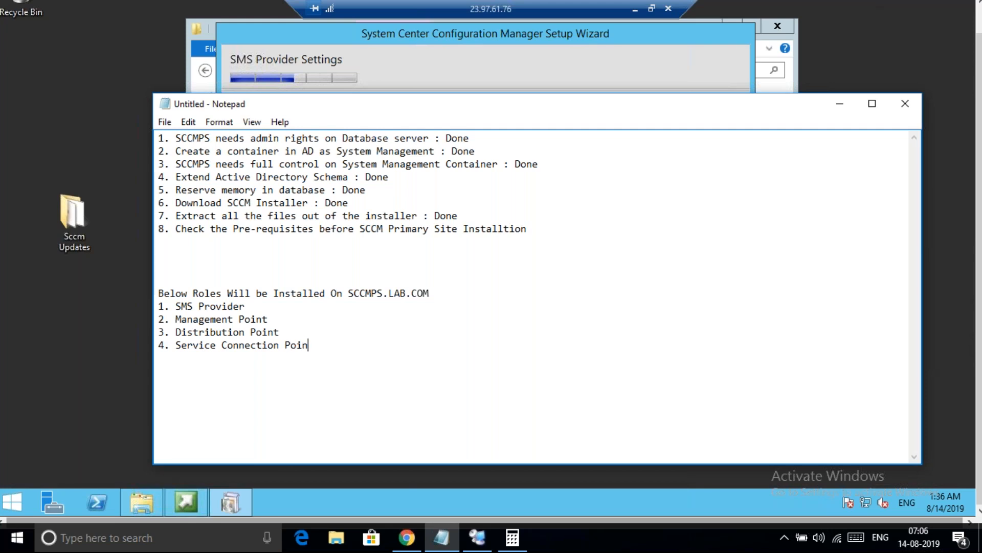
type("t")
Minimize Notepad and review SCCMPS.lab.com in the SMS Provider field
left_click(840, 104)
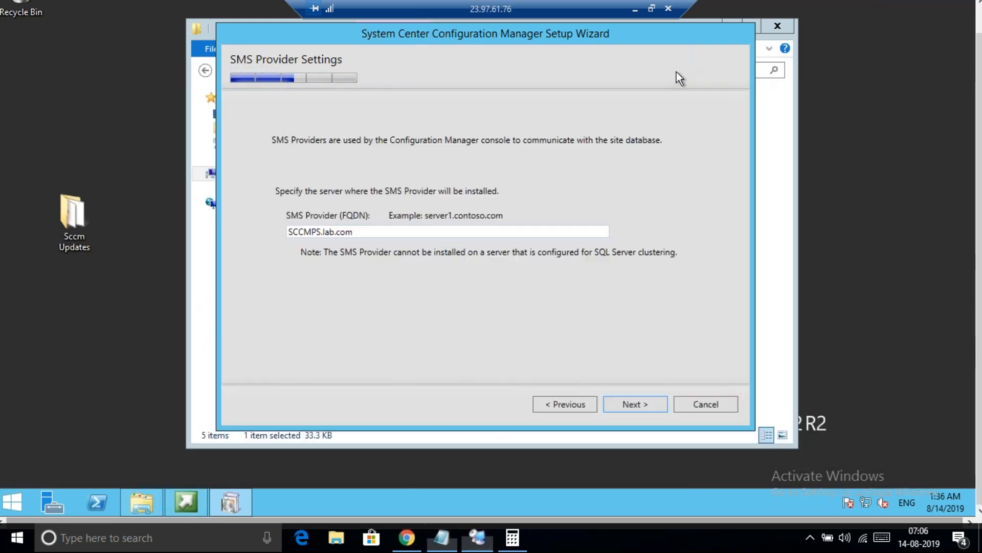
double_click(312, 231)
left_click(358, 232)
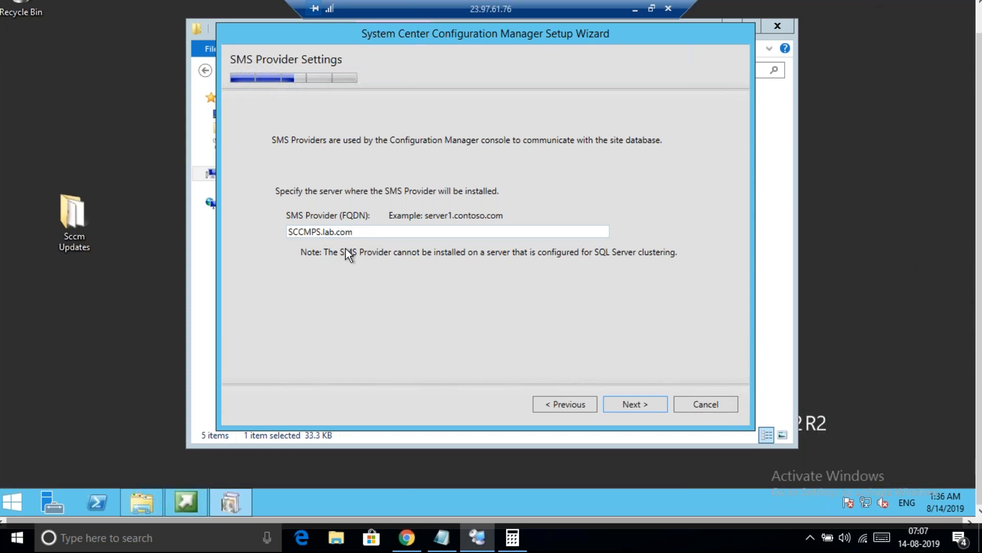
Keep SCCMPS.lab.com as SMS Provider and configure client communication on each site system role
left_click(649, 405)
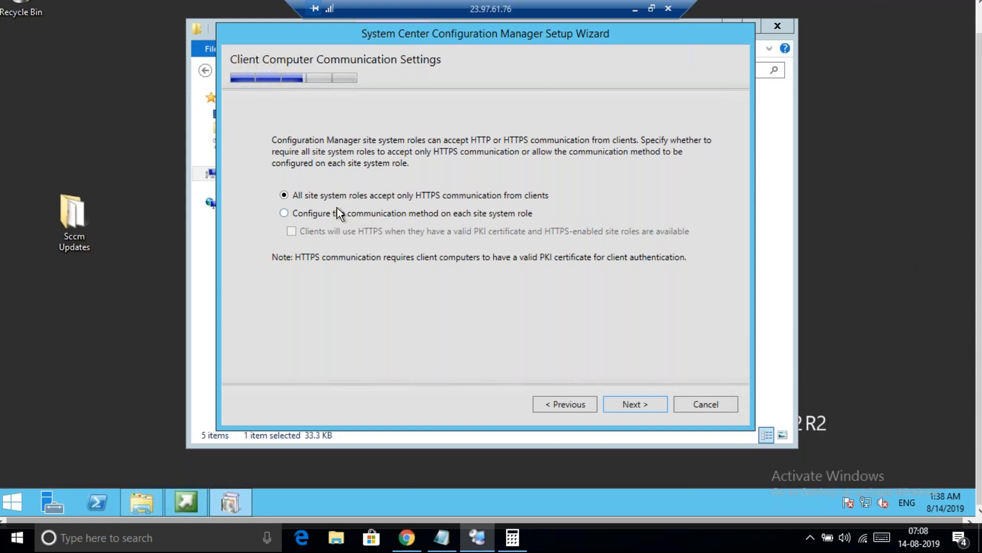
left_click(286, 211)
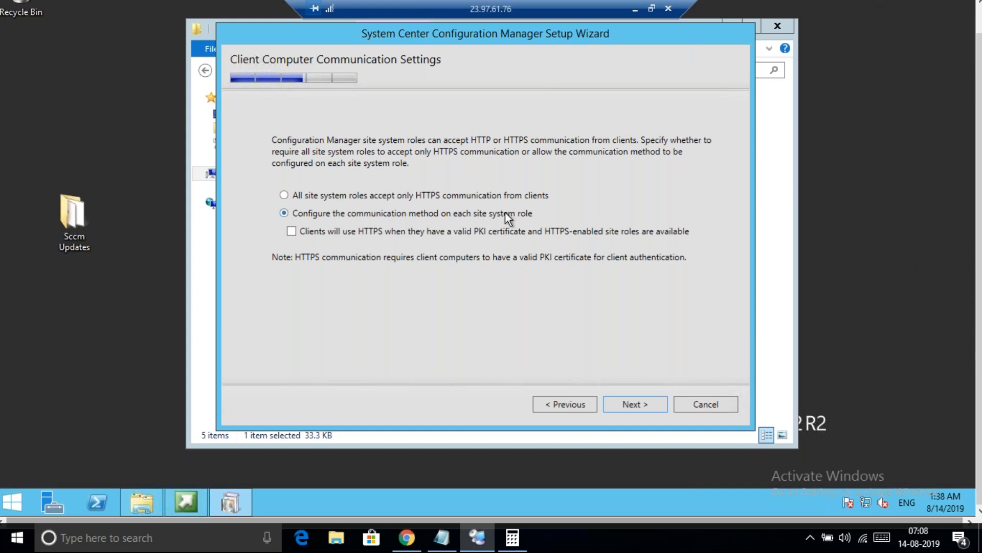
Advance to Site System Roles and check the planned roles in the Notepad checklist
left_click(642, 404)
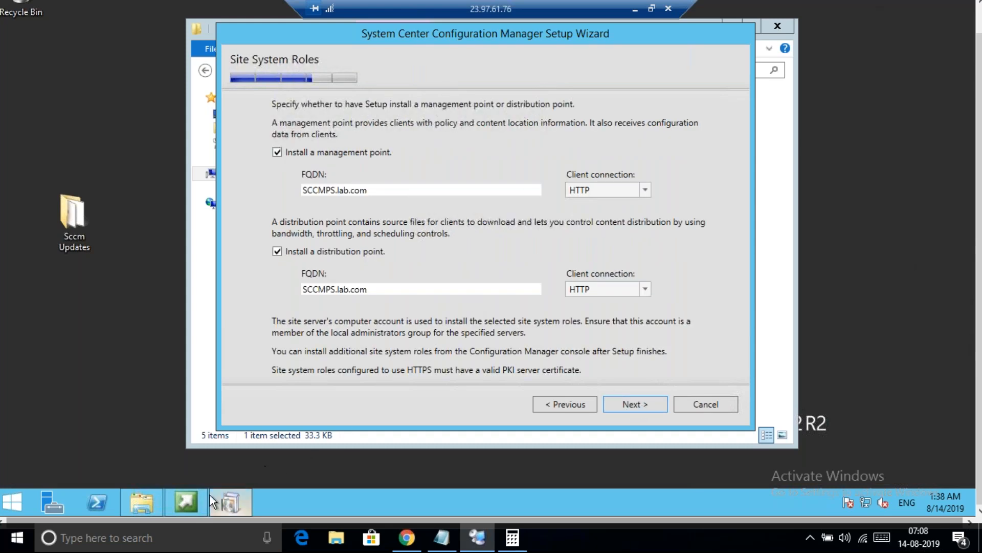
left_click(442, 538)
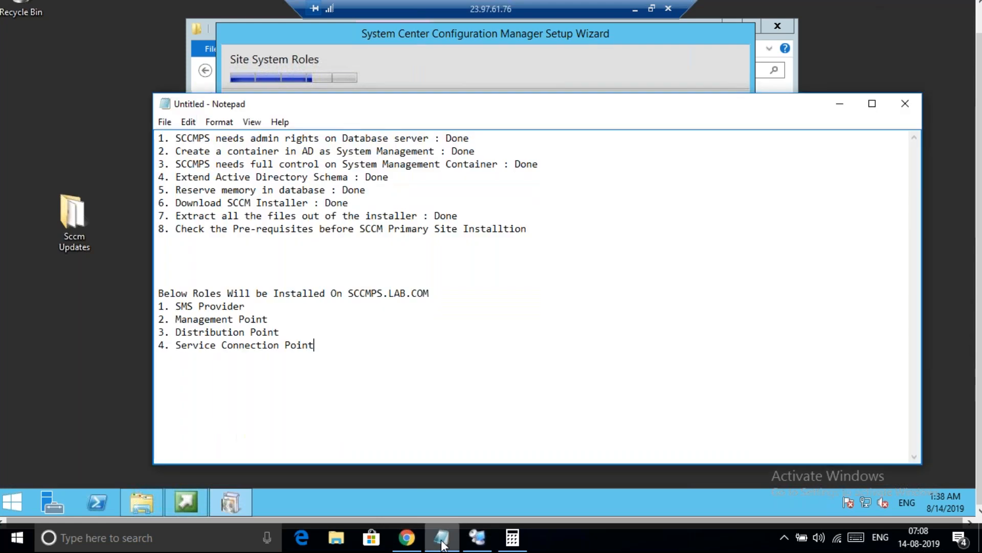
double_click(190, 306)
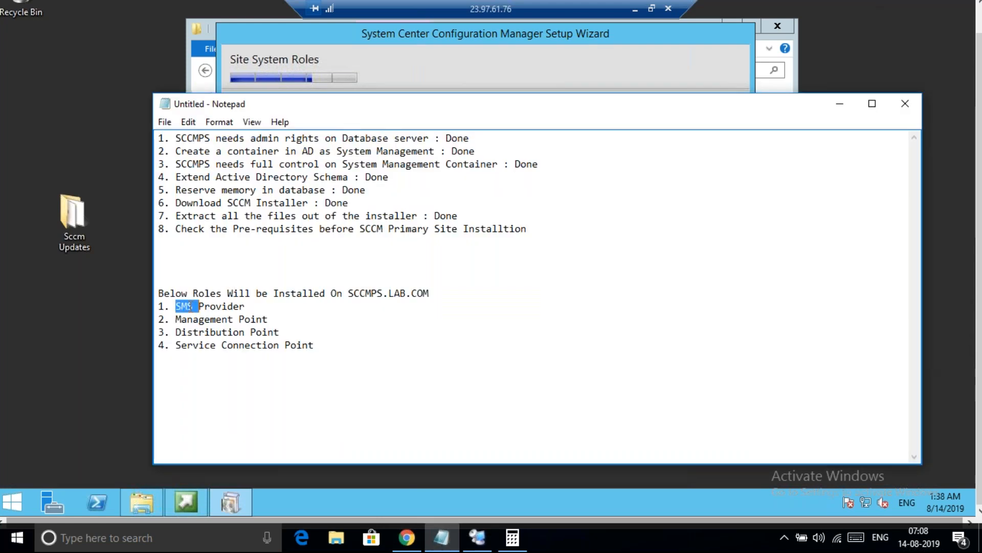
left_click(222, 320)
double_click(237, 331)
left_click(239, 331)
left_click(392, 286)
double_click(385, 292)
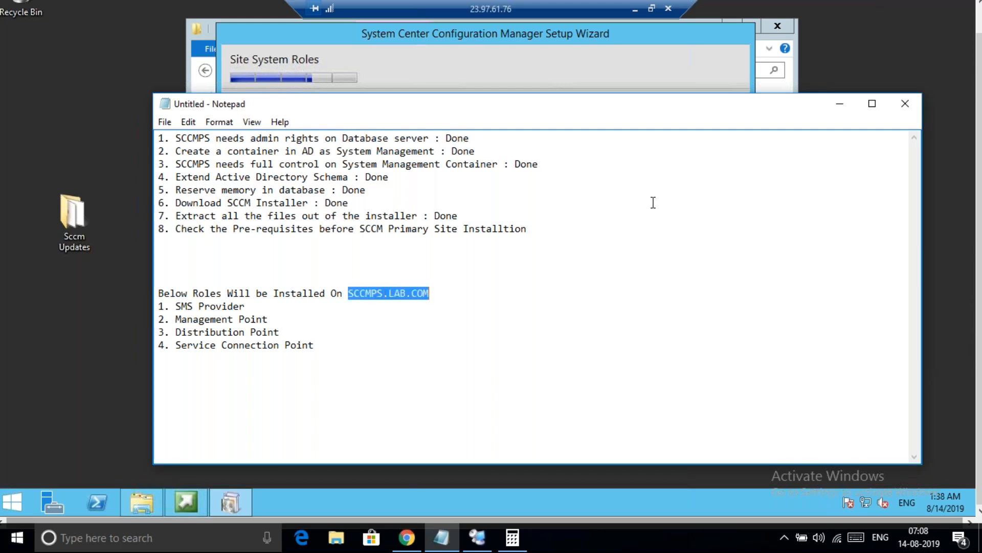
Keep both management point and distribution point enabled on SCCMPS.lab.com and continue
left_click(623, 77)
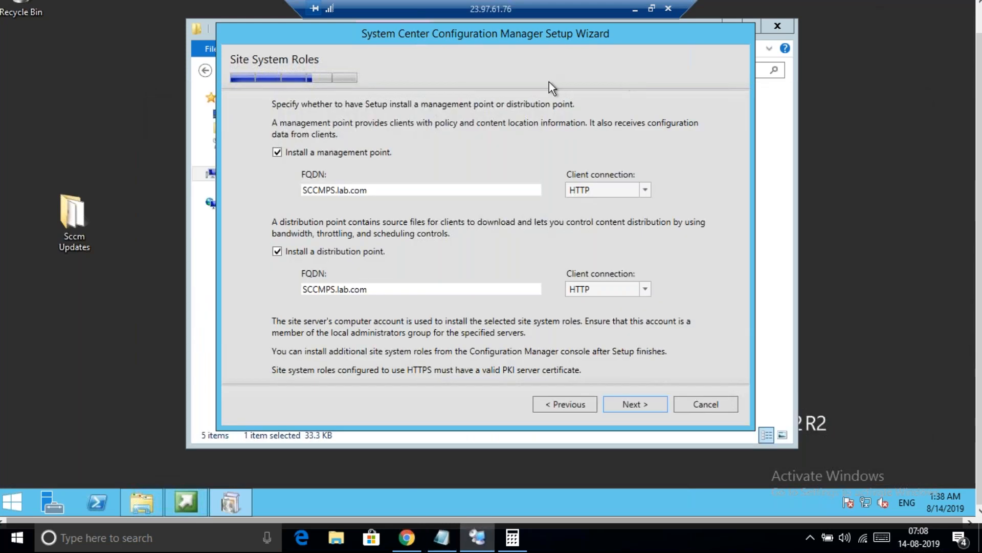
left_click(277, 154)
left_click(280, 252)
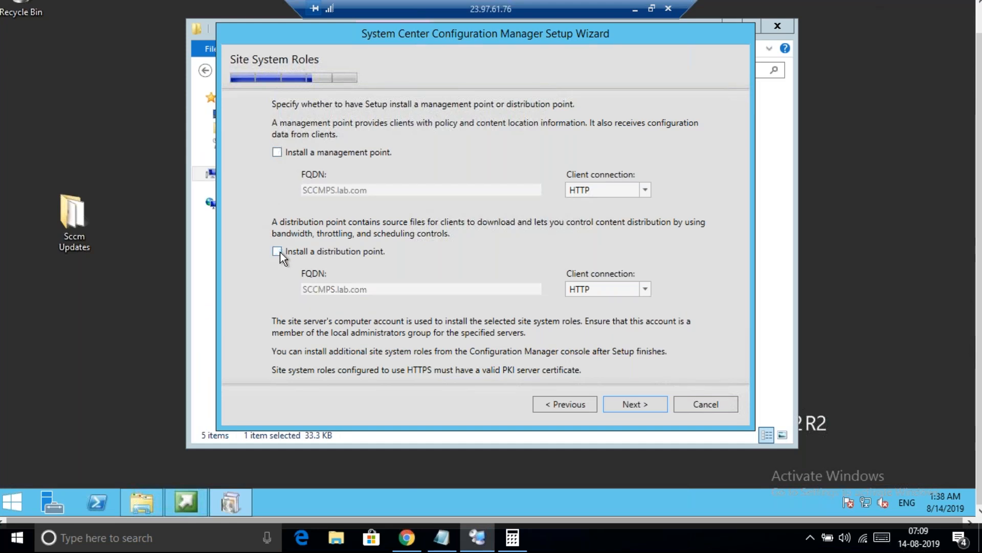
left_click(280, 252)
left_click(278, 152)
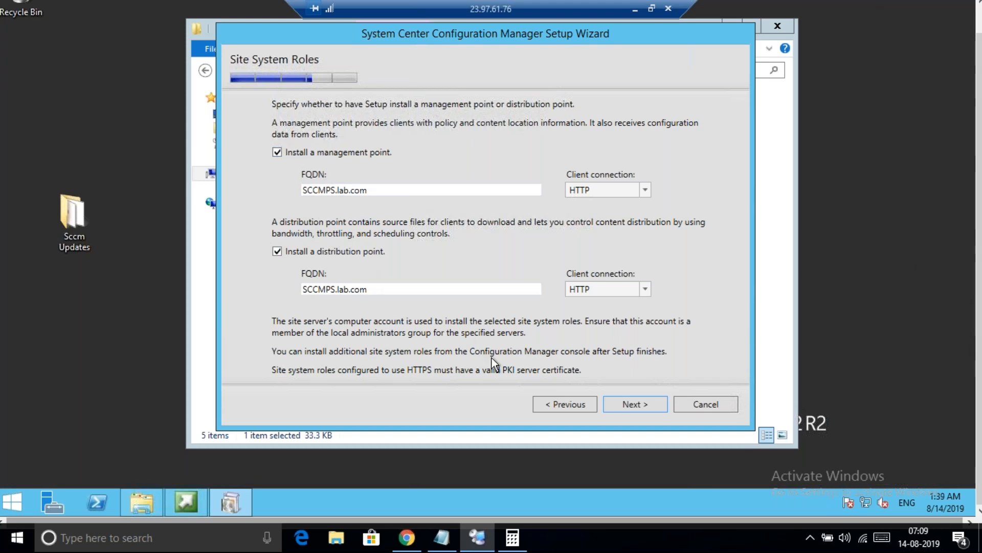
left_click(646, 404)
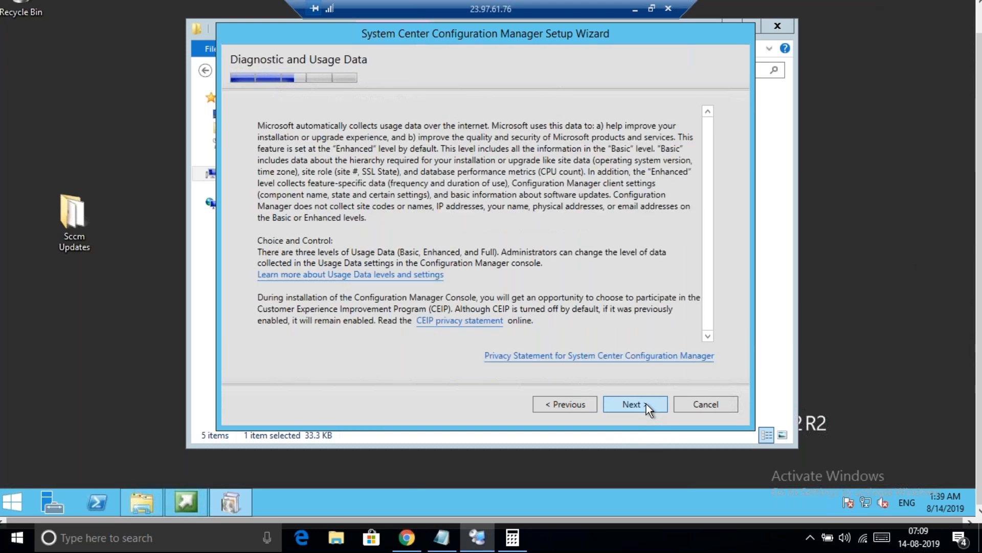
Pass the usage data notice, keep SCCMPS.lab.com as service connection point, start prerequisite check
left_click(647, 404)
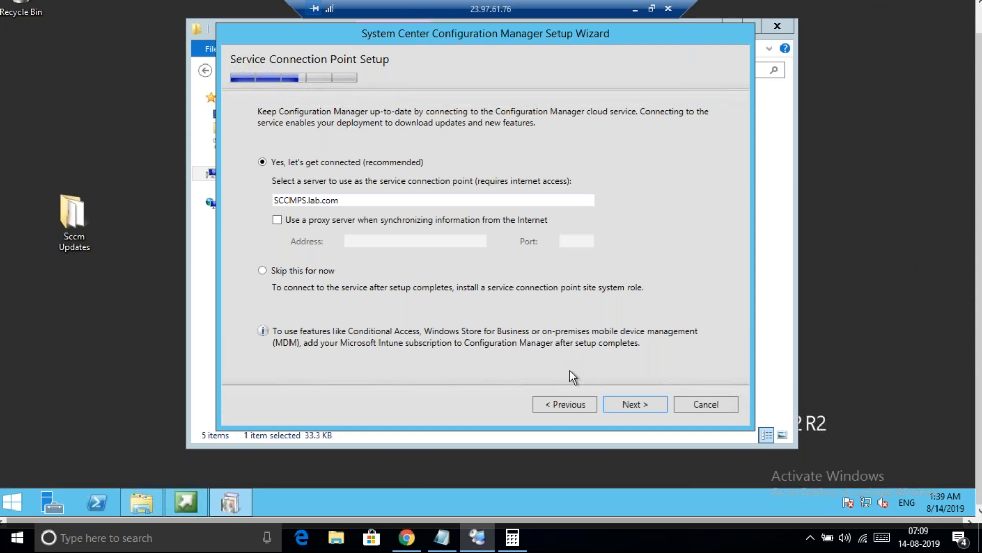
left_click(636, 408)
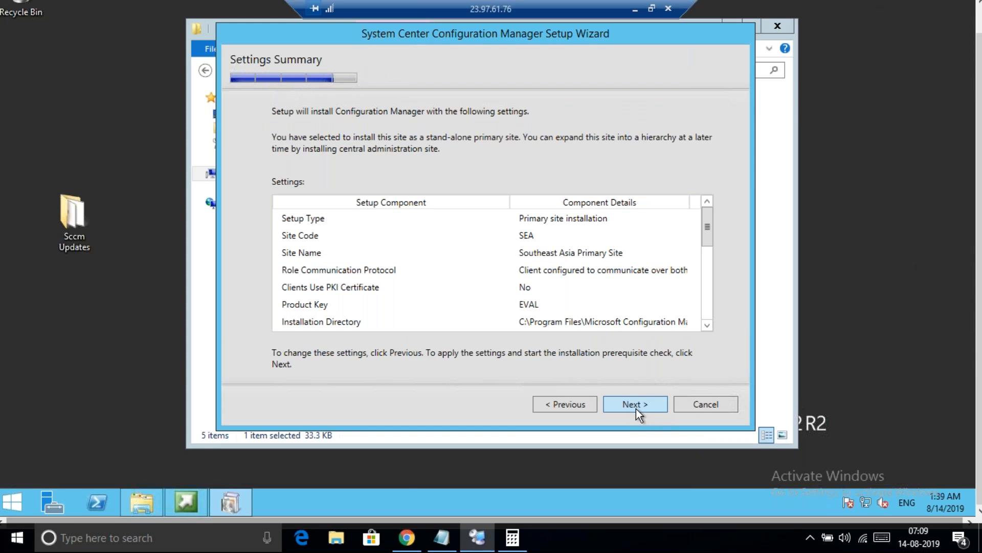
left_click(636, 408)
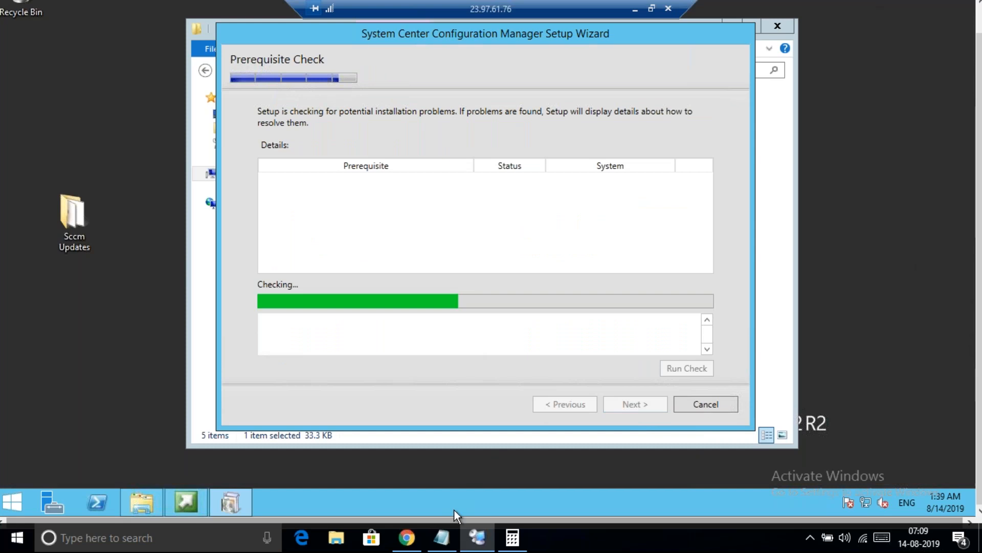
Mark checklist item 8 as ': Done' in Notepad
left_click(443, 540)
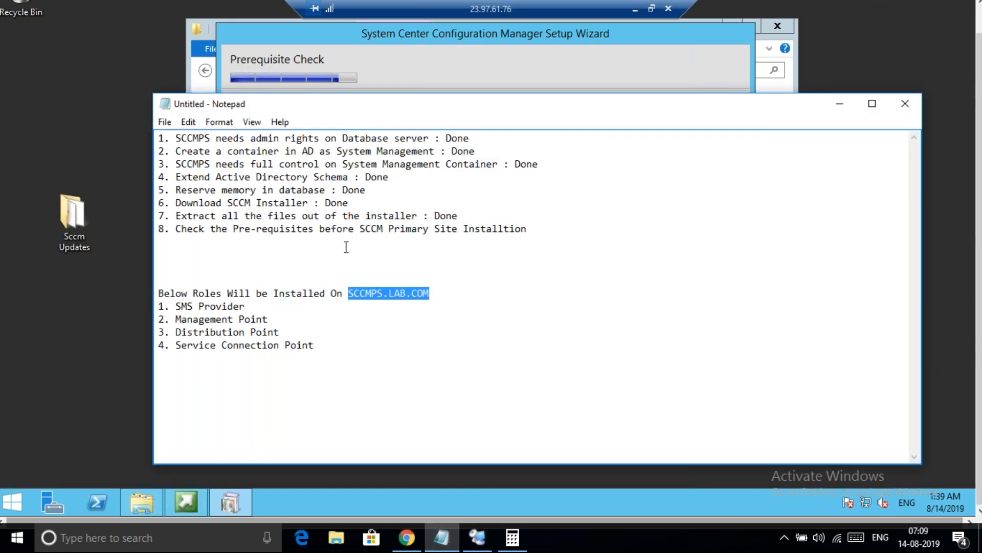
left_click(544, 231)
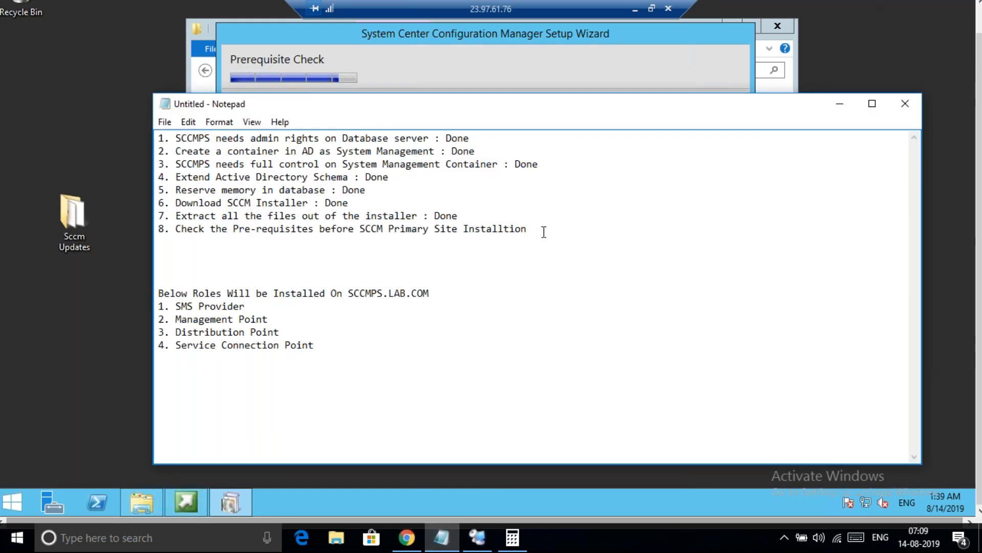
type(": Done")
Add item 9: 'Take Snapshot of SCCMPS, DC, Domain Before SCCM Primary Site Installation'
key("Return")
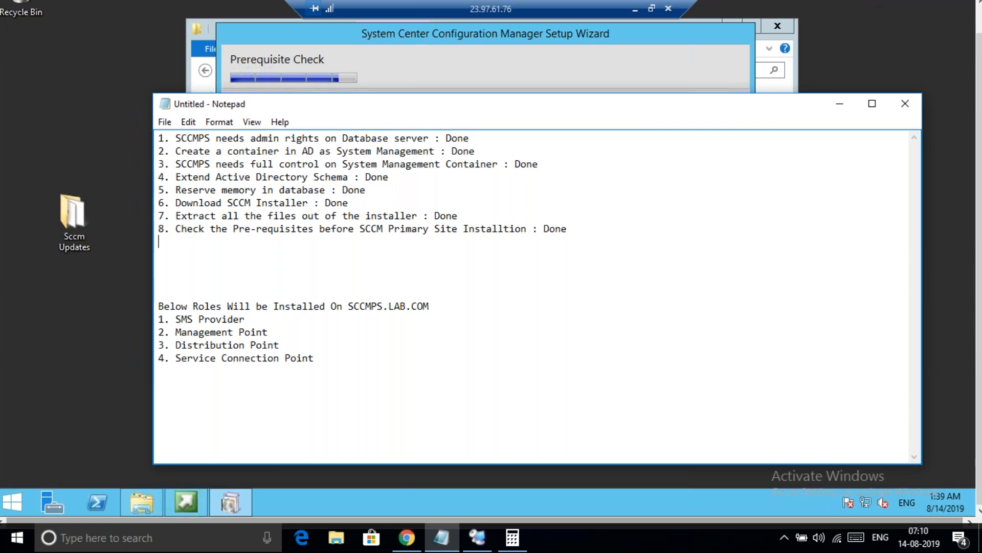
type("9. Take Sa")
key("BackSpace")
type("napshot of")
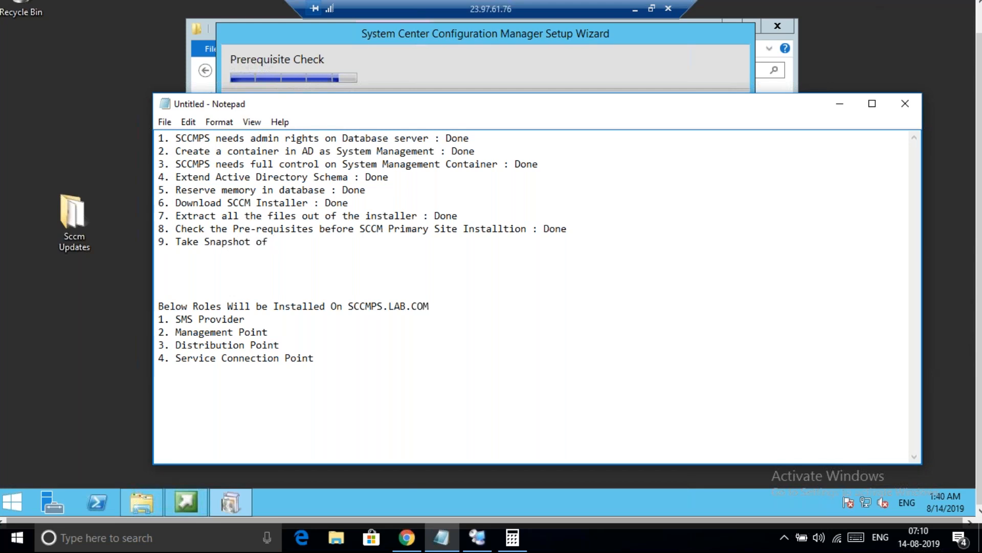
type(" SCCMPS, DC, Do")
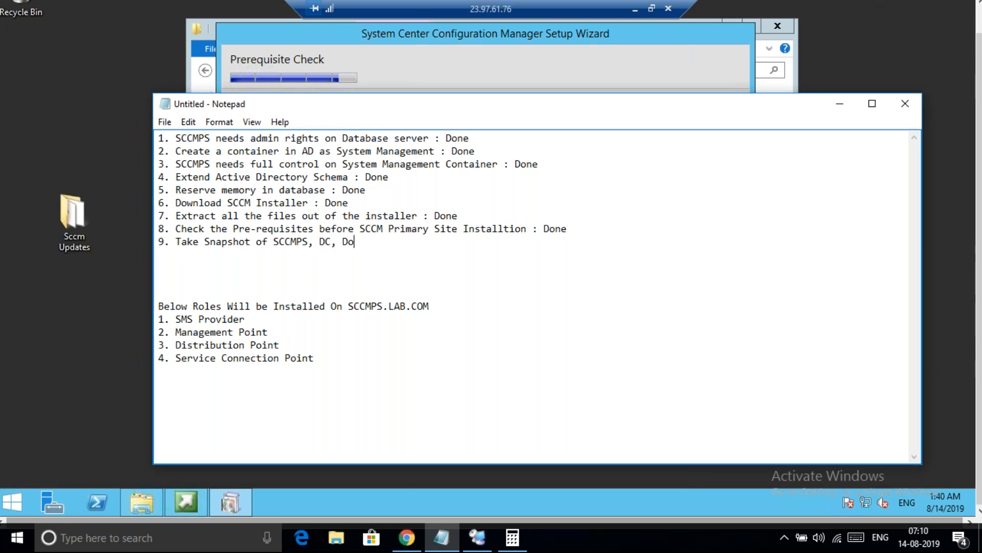
type("main Before SCC")
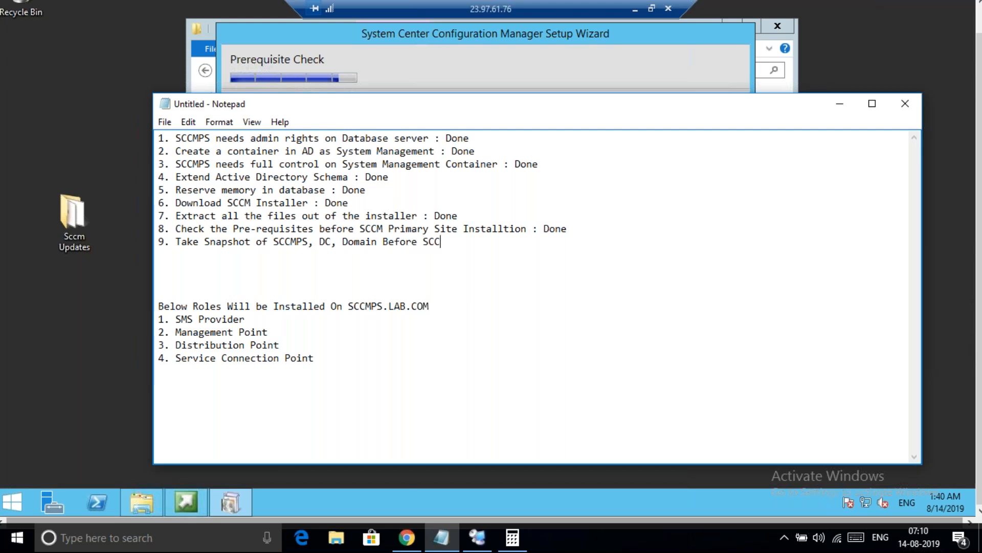
type("M Primary Site Installation")
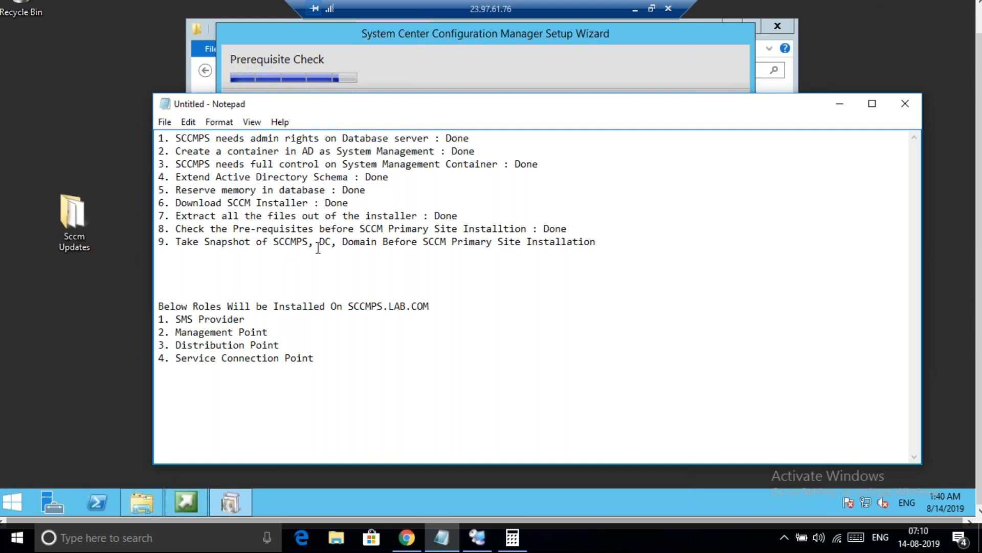
double_click(195, 236)
left_click(197, 238)
Review the all-passed prerequisite check in Setup Wizard, then bring up the Azure portal's VM list (CLIENT1, Database, Domain, SCCMPS)
left_click(714, 67)
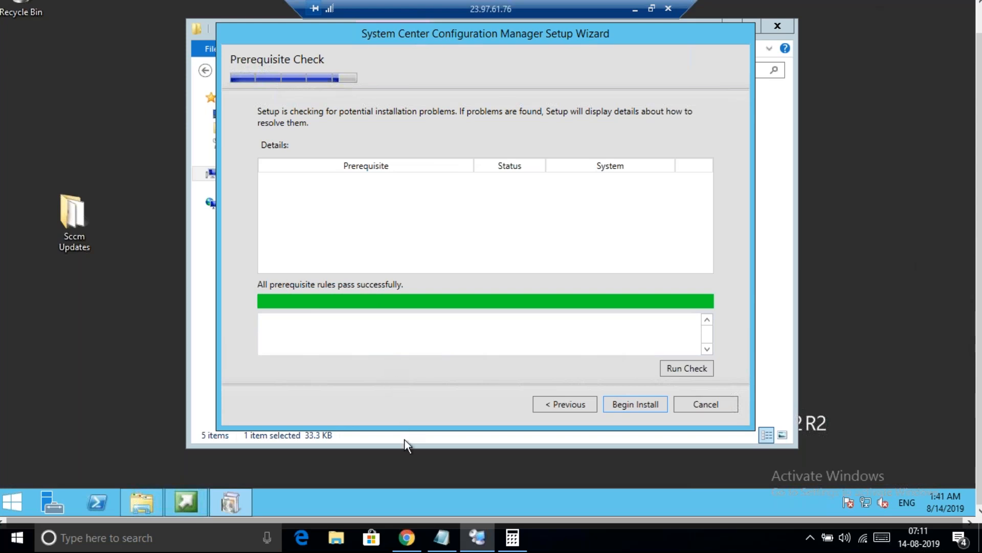
left_click(406, 539)
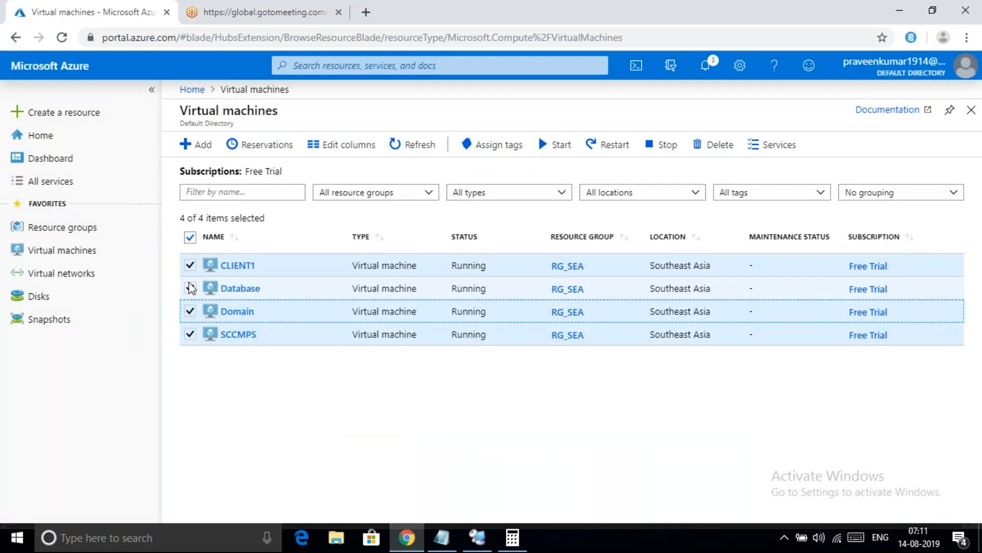
Create a snapshot of the Database OS disk named DB_After_Doing_All_Prerequisites, copying its suffix for reuse
left_click(51, 302)
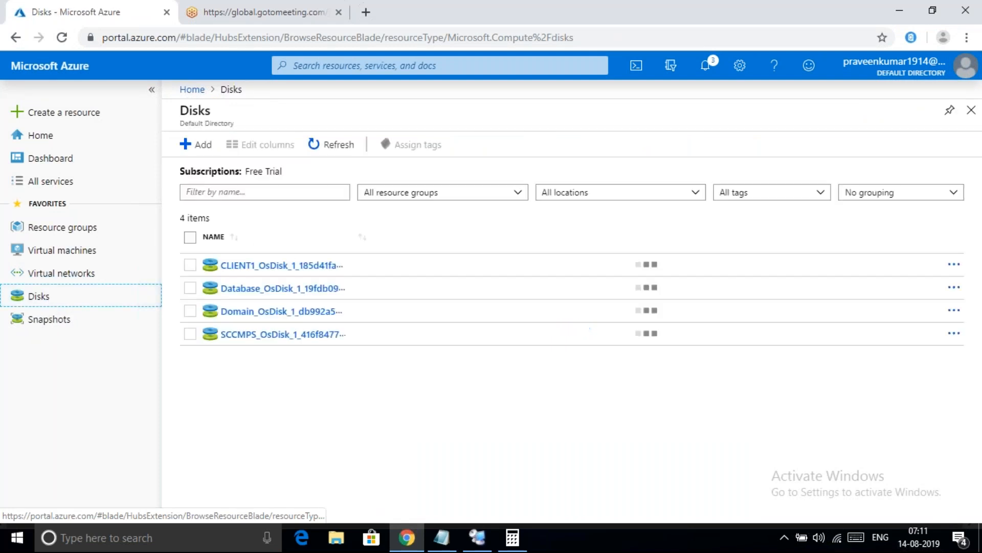
left_click(246, 289)
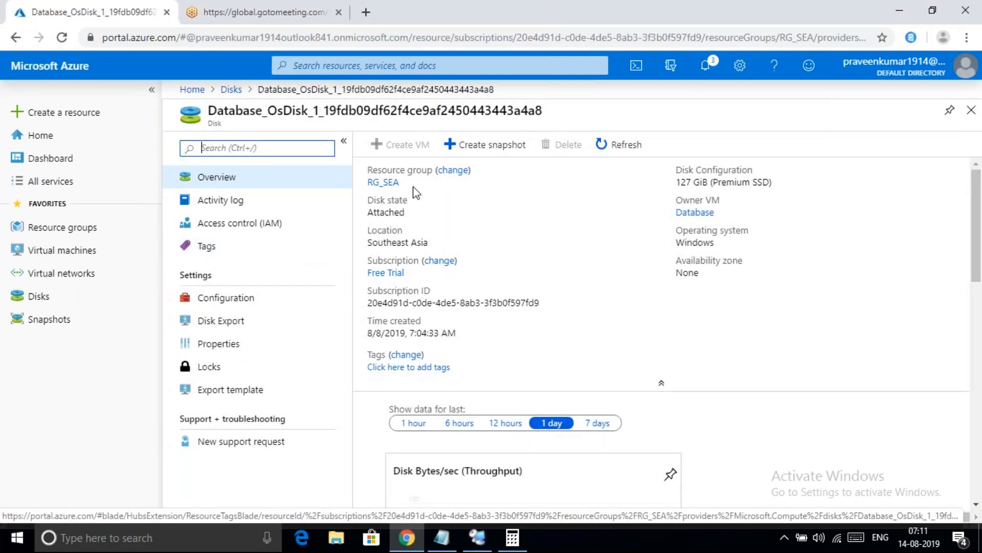
left_click(476, 145)
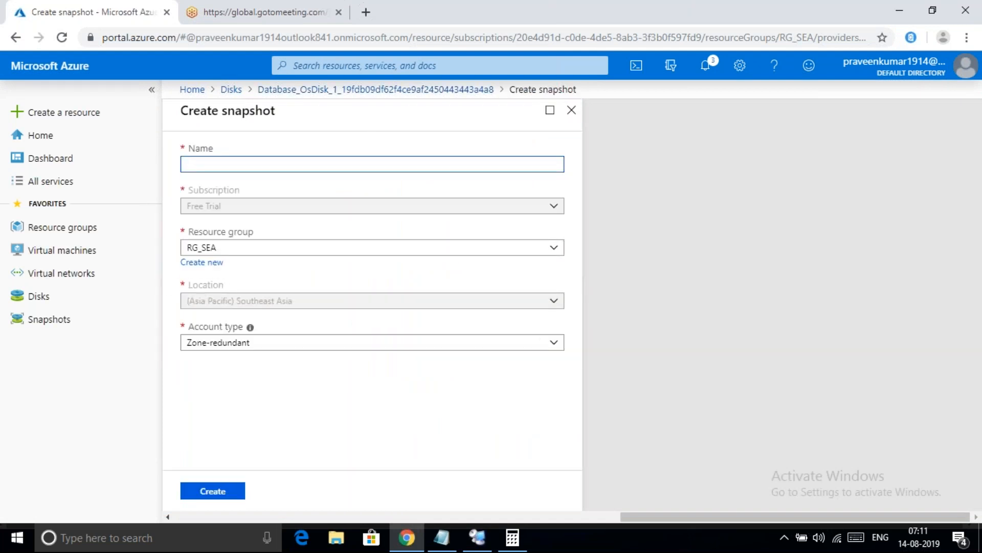
type("DB_After_Doing_All_Prerequis")
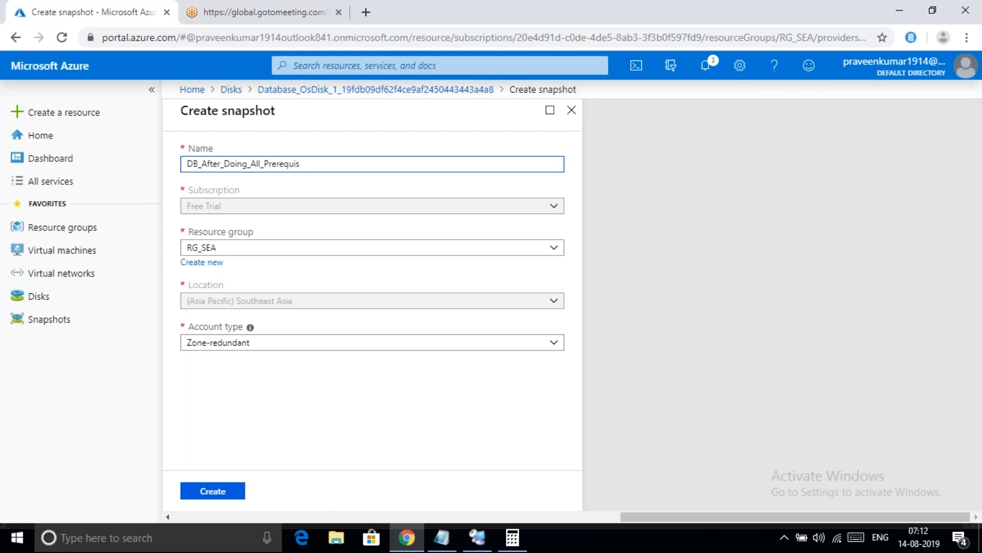
type("tites")
key("ctrl+a")
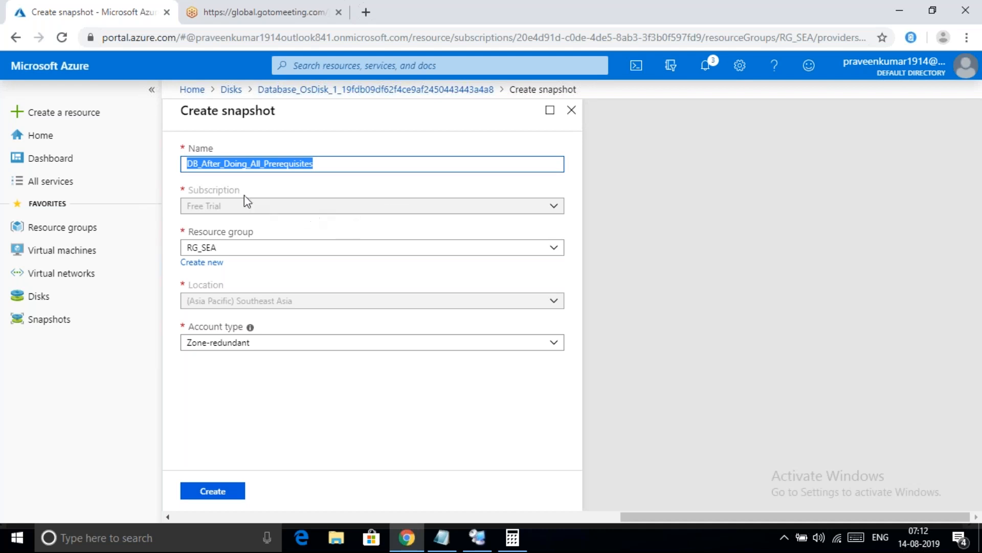
left_click(200, 164)
key("Left")
key("Left")
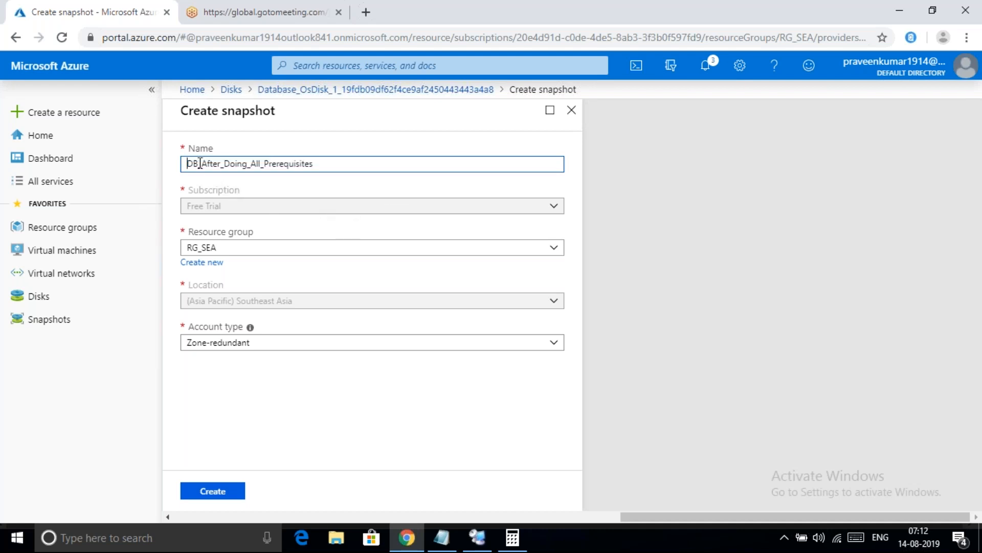
key("Right")
key("shift+Right")
key("shift+Right")
key("shift+Right")
key("shift+Right")
key("shift+Right")
key("shift+Right")
key("shift+Right")
key("shift+Right")
key("shift+Right")
key("shift+Right")
key("shift+Right")
key("shift+Right")
key("shift+Right")
key("shift+Right")
key("shift+Right")
key("shift+Right")
key("shift+Right")
key("shift+Right")
key("shift+Right")
key("shift+Right")
key("ctrl+c")
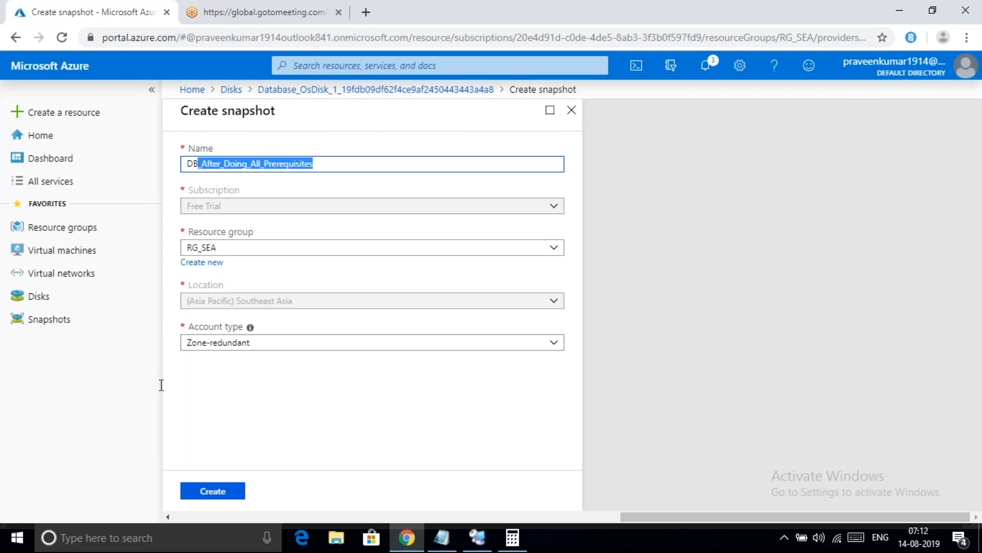
left_click(207, 487)
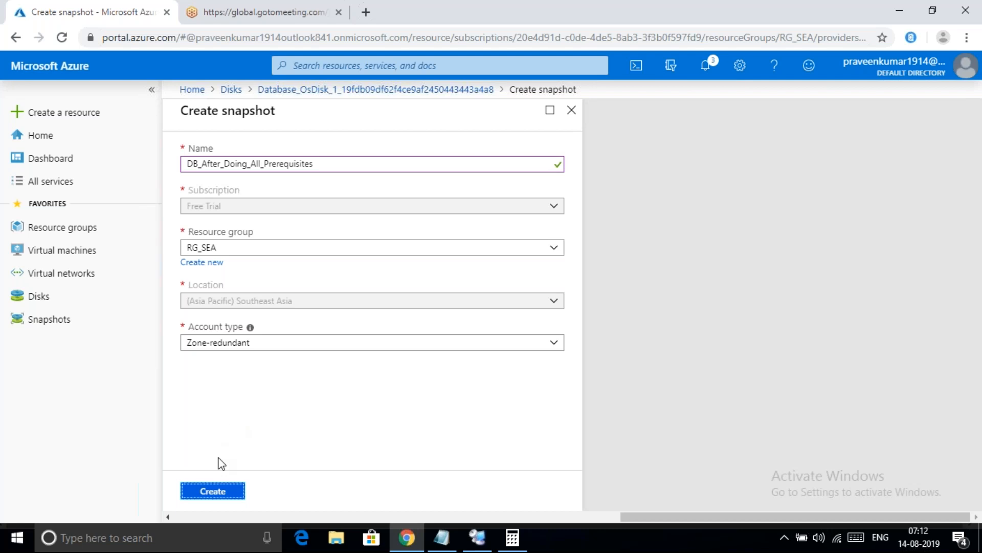
left_click(215, 492)
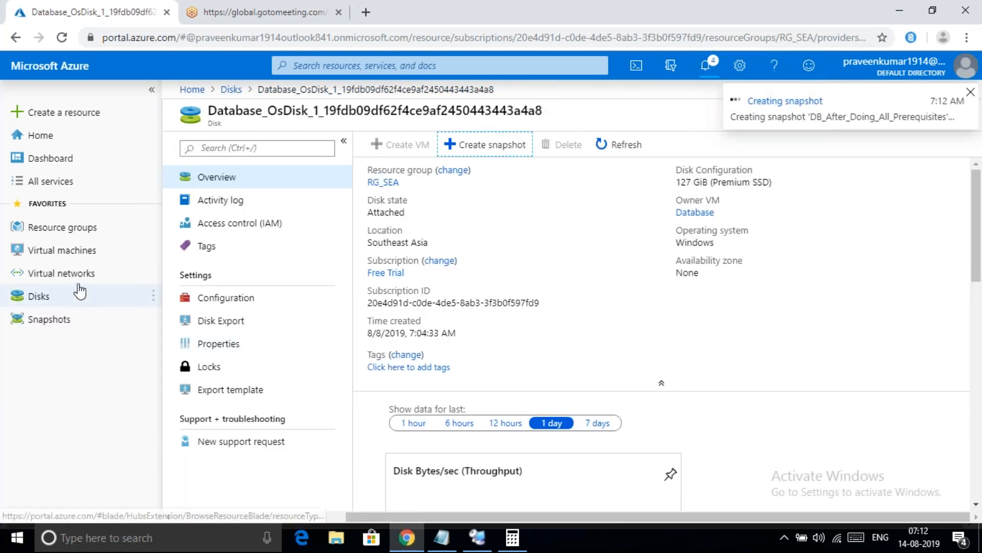
Snapshot the Domain OS disk as DC_After_Doing_All_Prerequisites using the pasted suffix, then return to Disks
left_click(231, 91)
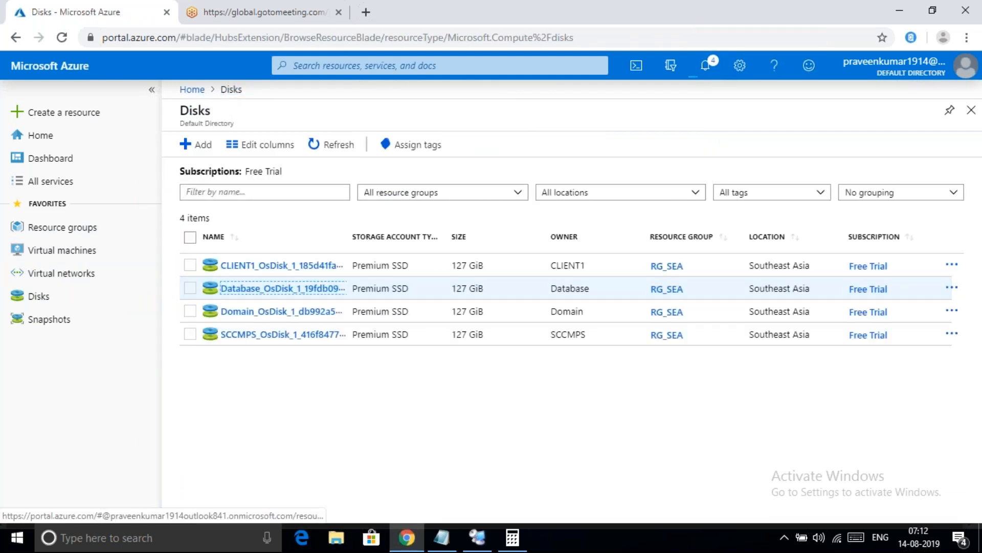
left_click(254, 311)
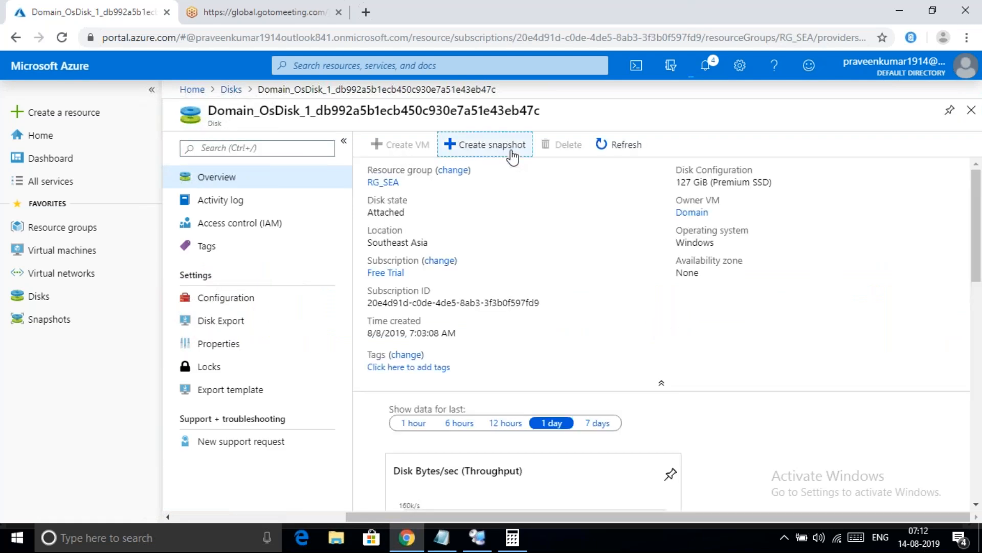
left_click(511, 153)
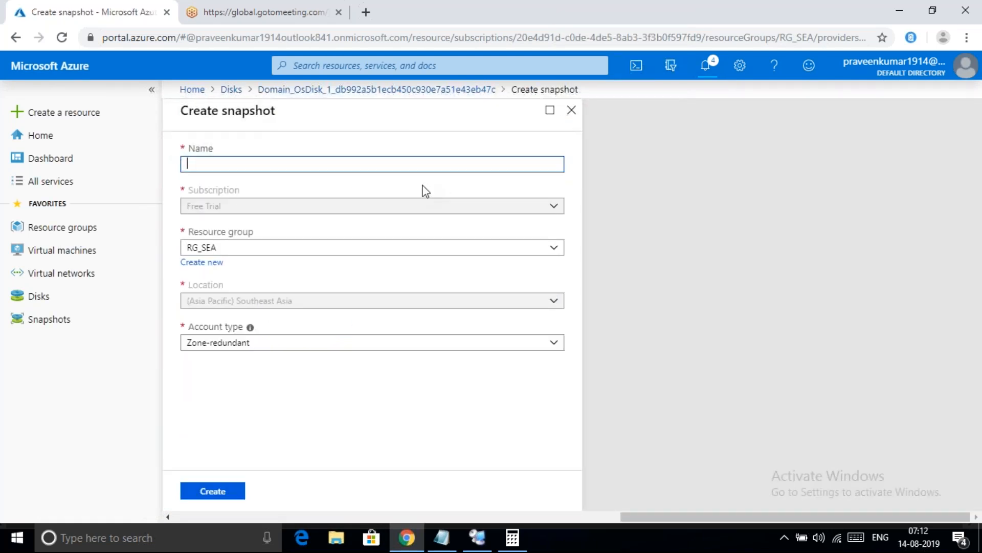
left_click(331, 167)
type("DC")
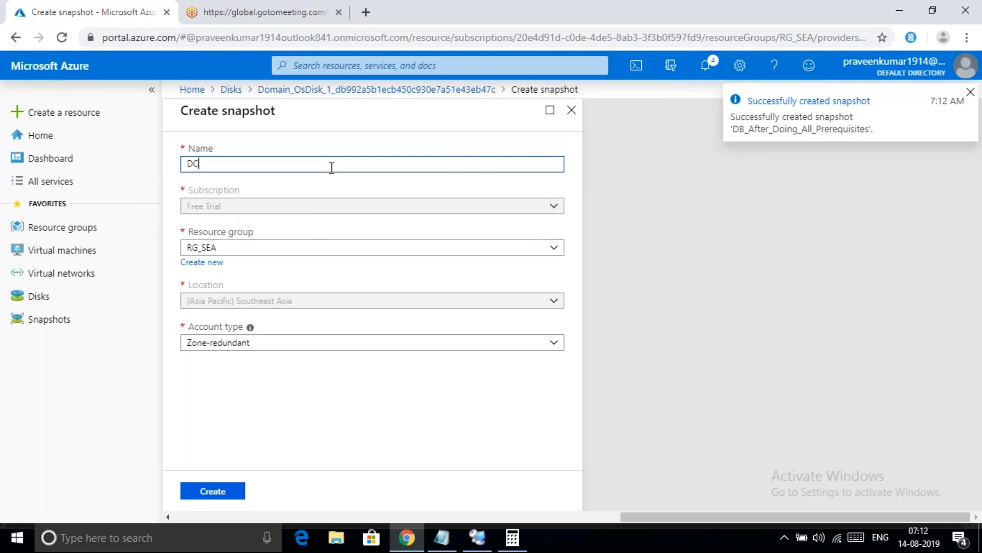
key("ctrl+v")
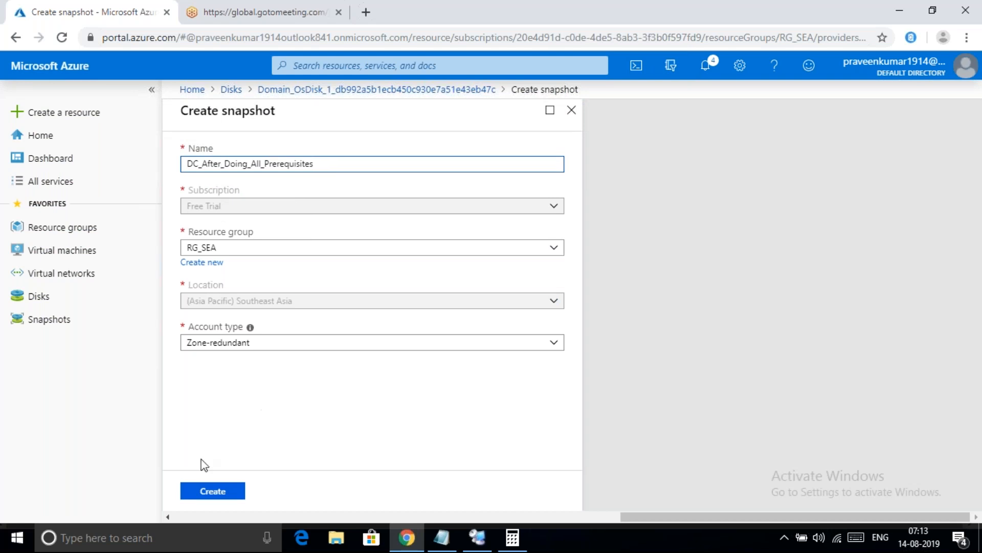
left_click(208, 488)
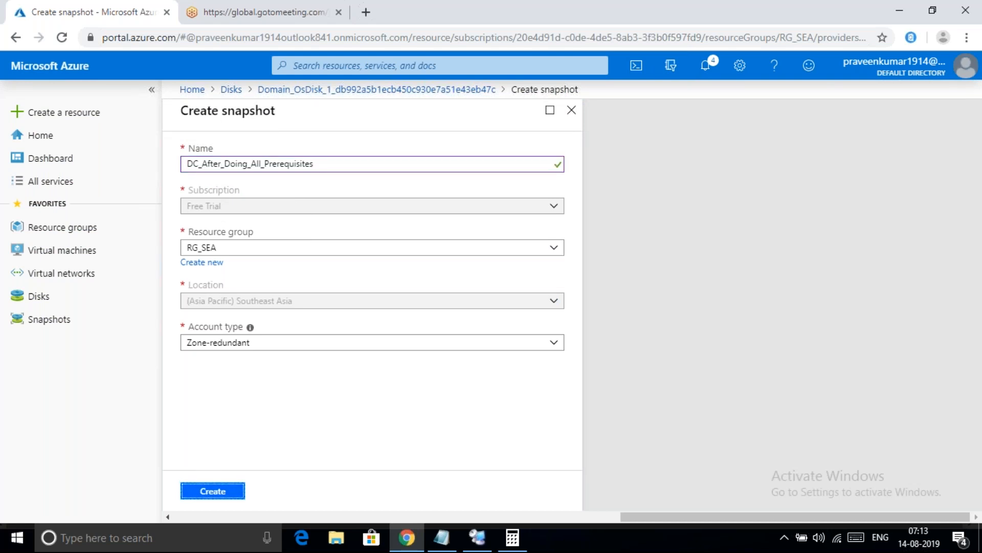
left_click(219, 494)
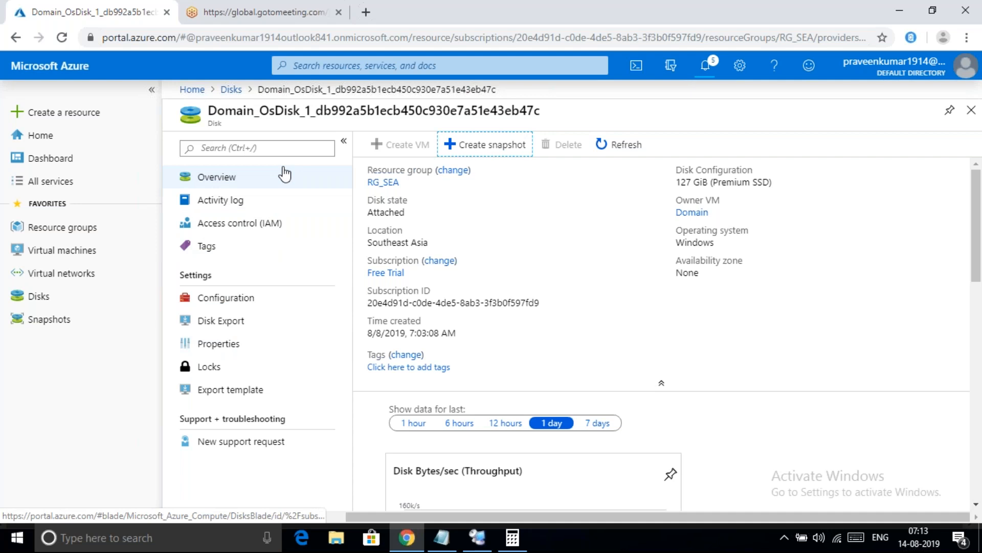
left_click(231, 91)
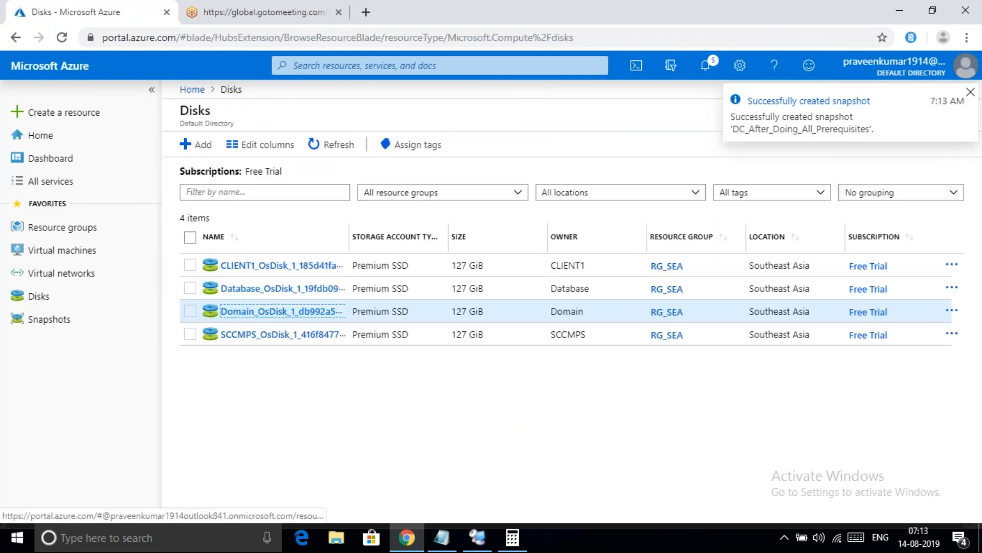
Open the SCCMPS OS disk and create its snapshot named SCCMPS_After_Doing_All_Prerequisites
left_click(273, 335)
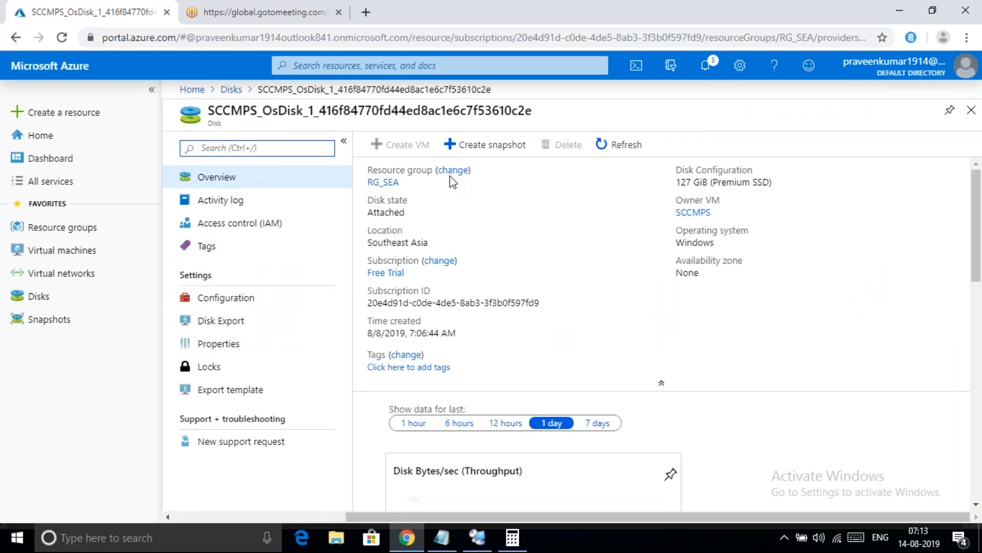
left_click(483, 148)
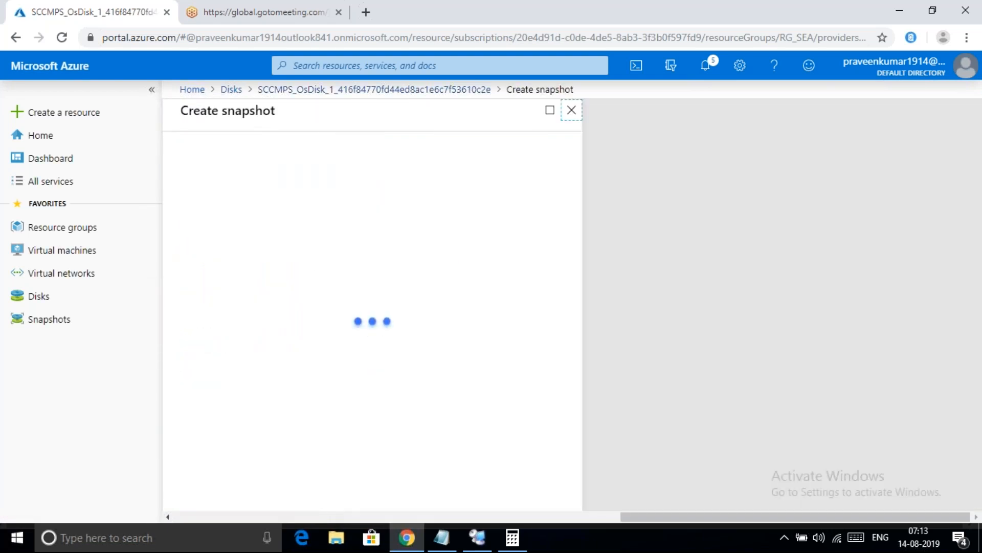
left_click(351, 162)
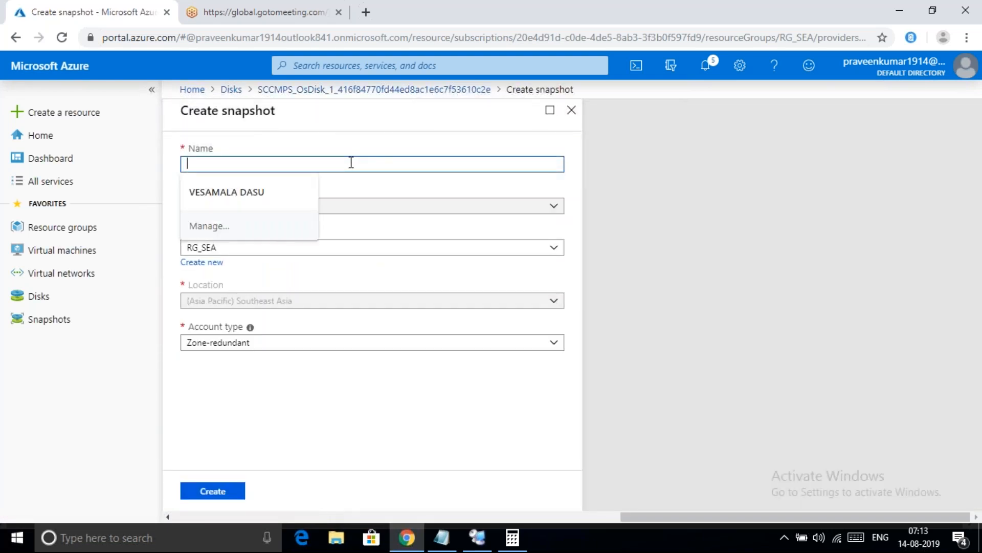
type("SC")
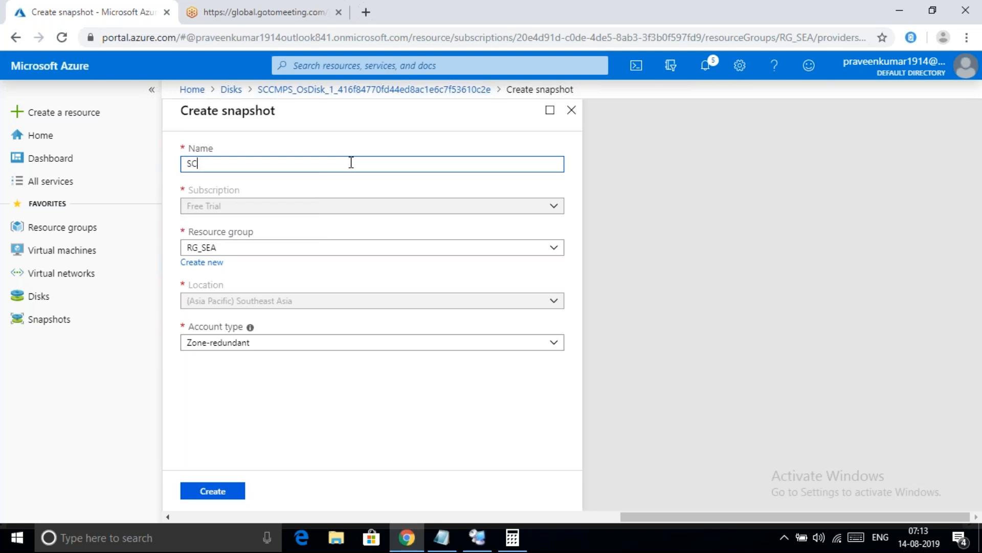
type("CMPS_After_Doing_All_Prerequisites")
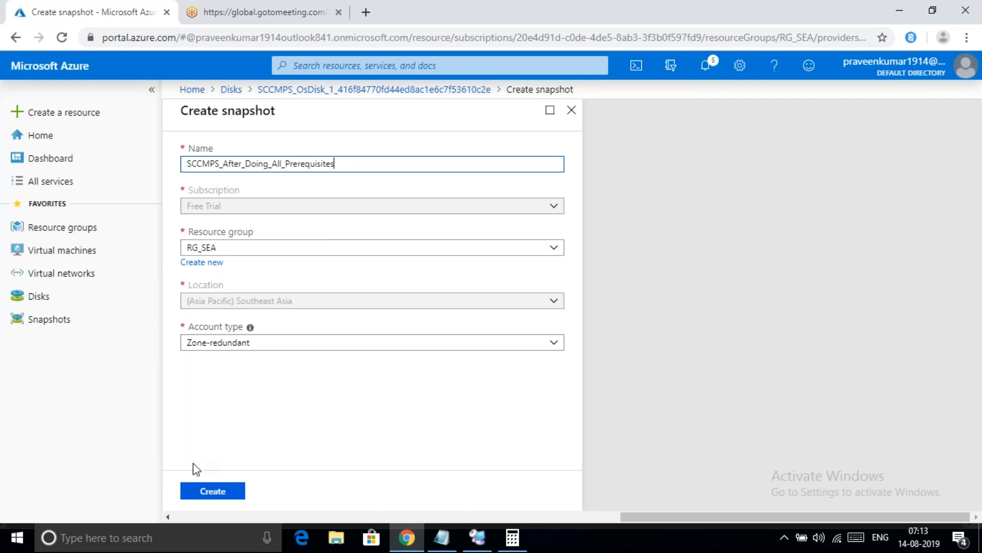
left_click(217, 492)
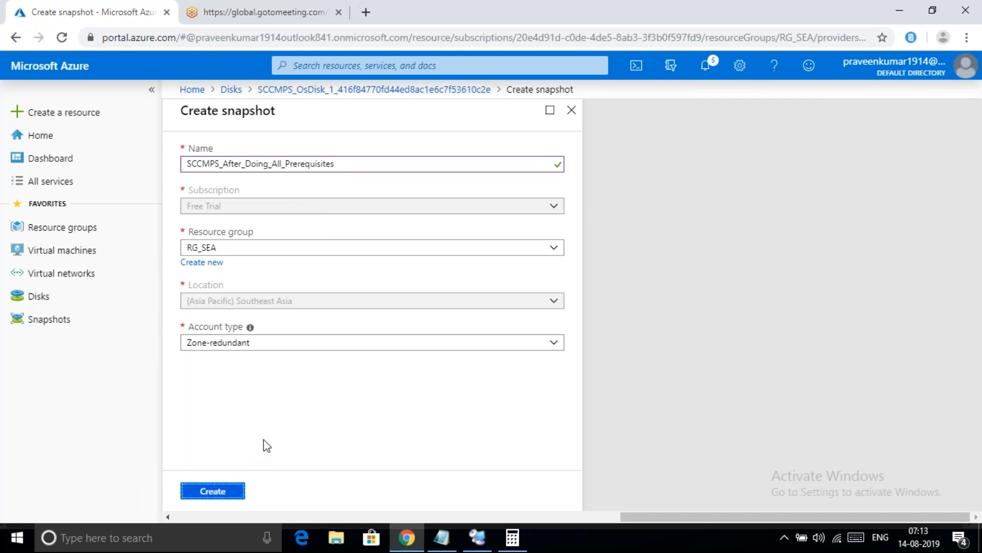
left_click(207, 492)
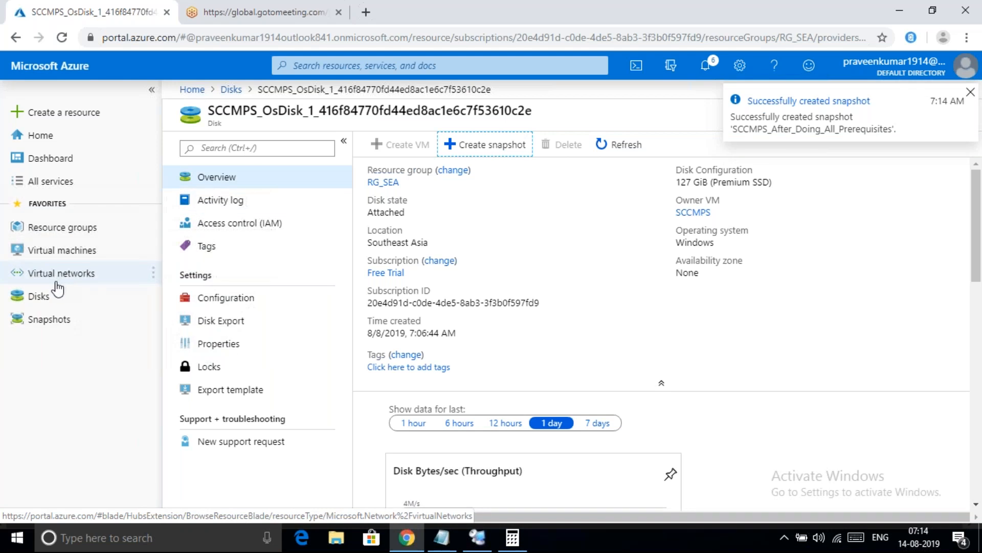
Check the Snapshots list shows the DB, DC and SCCMPS snapshots, each 127 GiB in RG_SEA
left_click(39, 327)
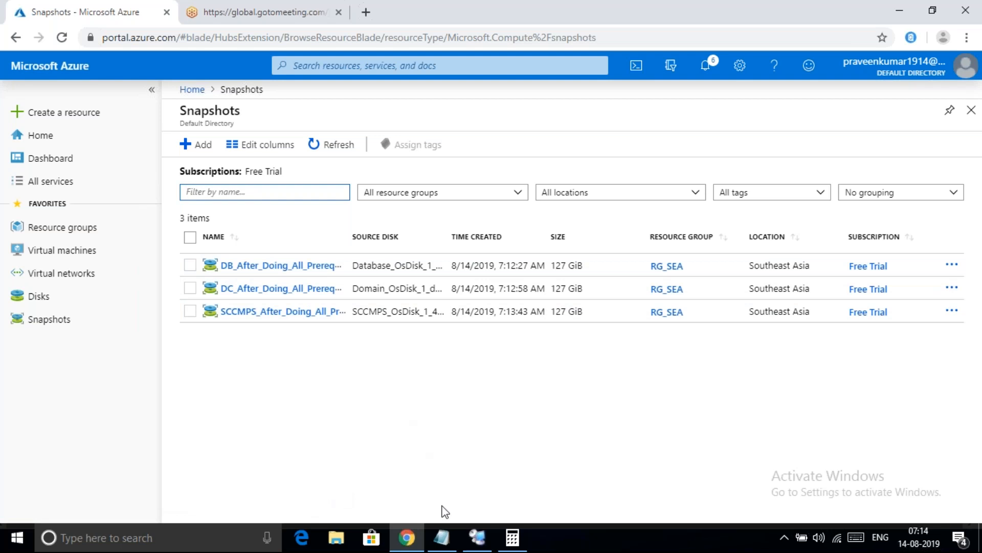
mouse_move(477, 543)
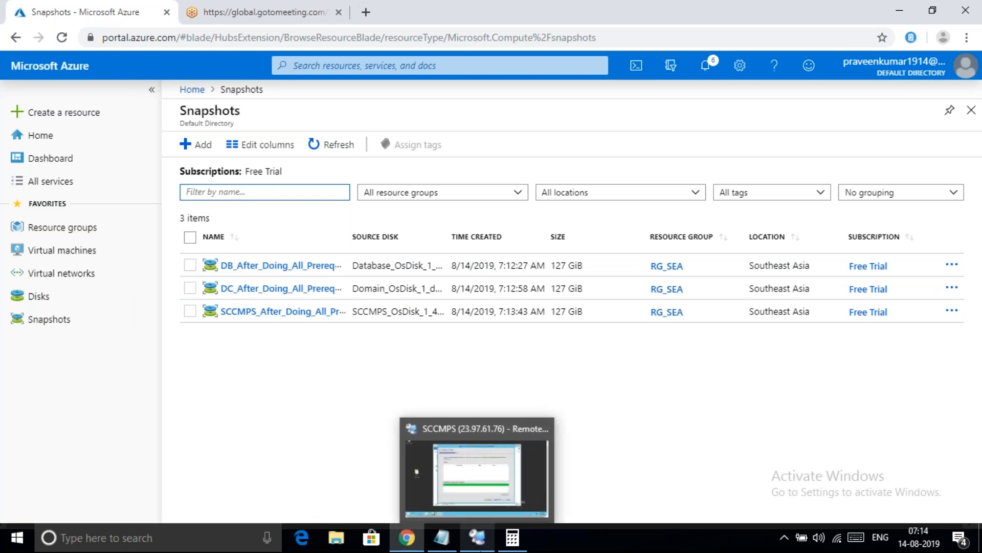
Append ': Done' to checklist item 9 and add '10. Start Installation of SCCM Primary Site'
left_click(441, 537)
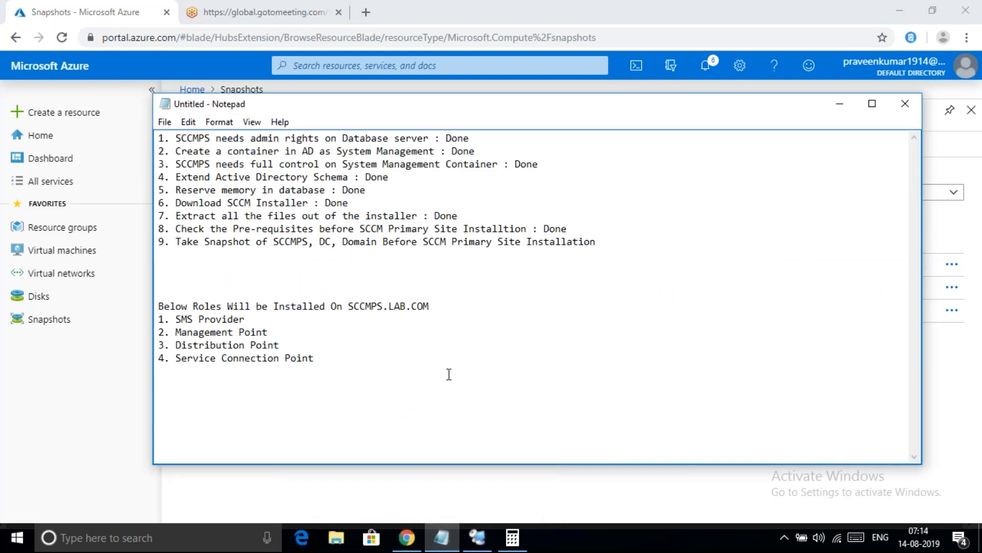
left_click(612, 241)
type(": Done")
key("Return")
type("10.")
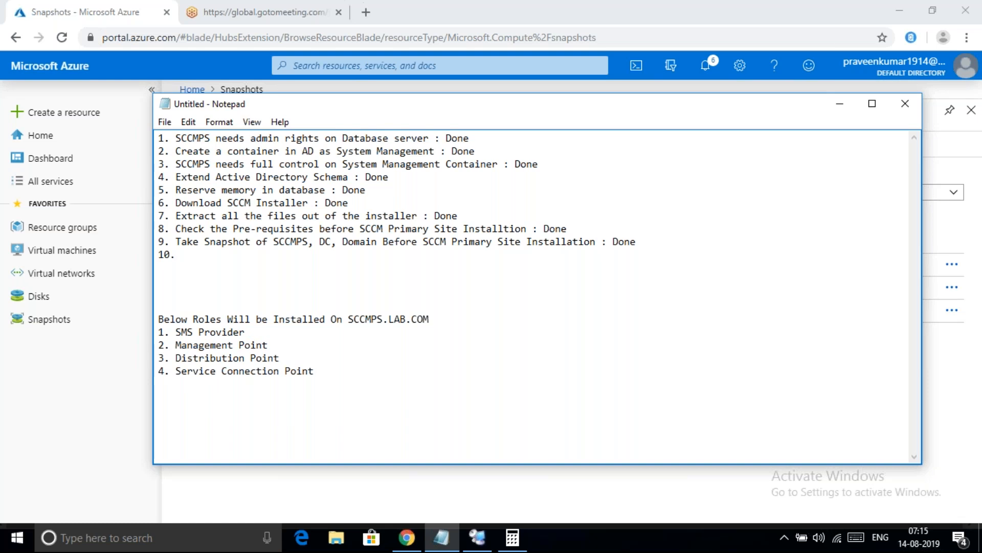
type("Start Installation")
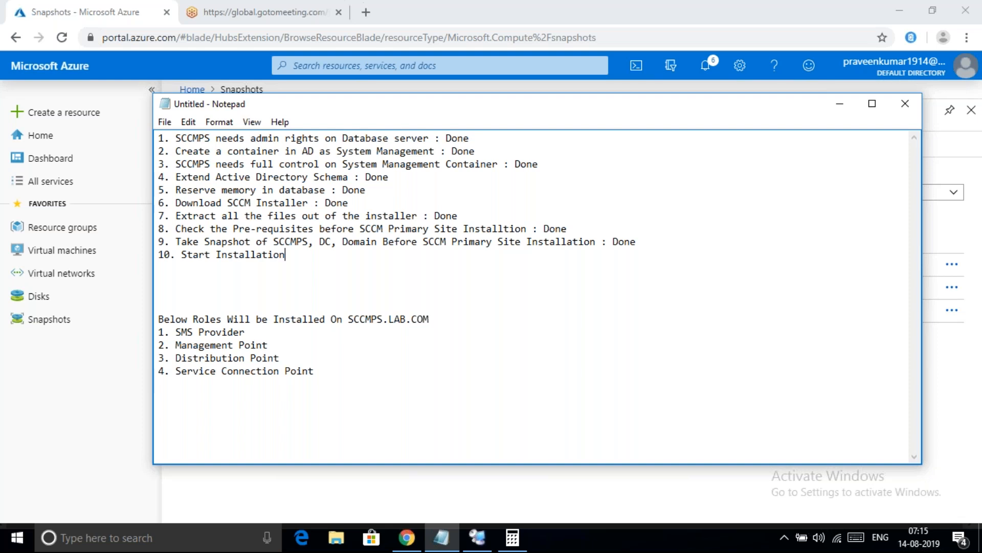
type(" of SCCM Primary Site")
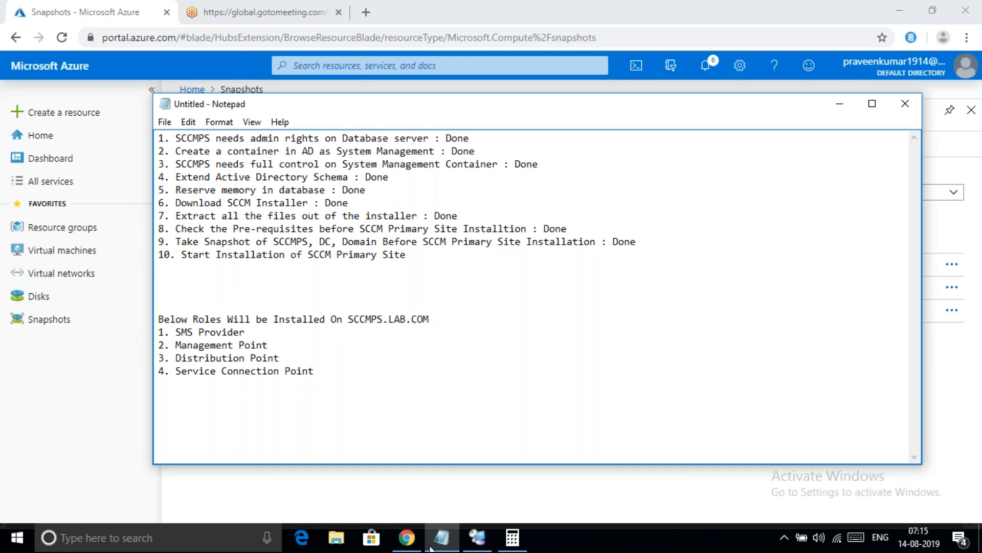
Begin the SCCM primary site install in the SCCMPS setup wizard, then go back to the Azure portal
left_click(470, 545)
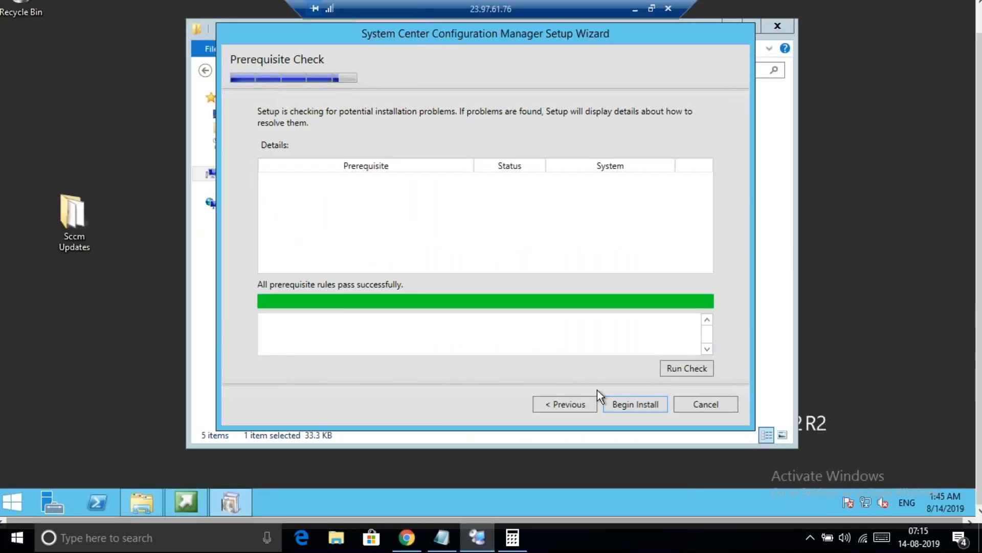
left_click(640, 404)
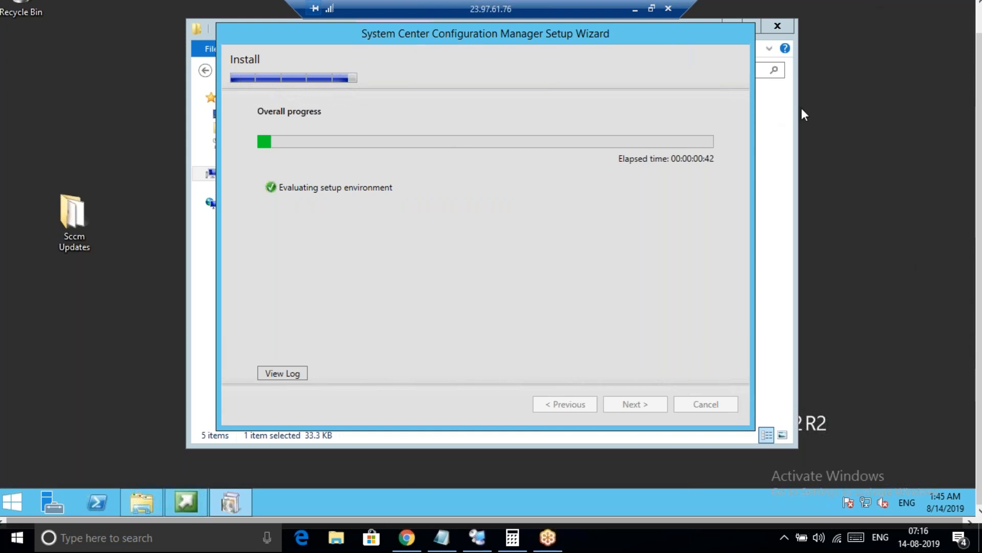
left_click(407, 537)
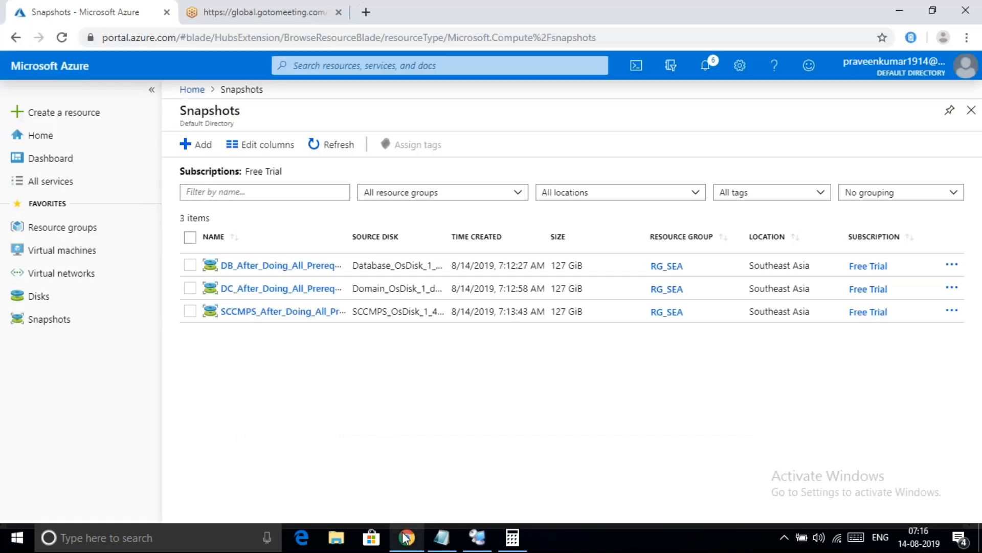
Select CLIENT1 under Virtual machines, stop it with confirmation, then deselect it
left_click(61, 259)
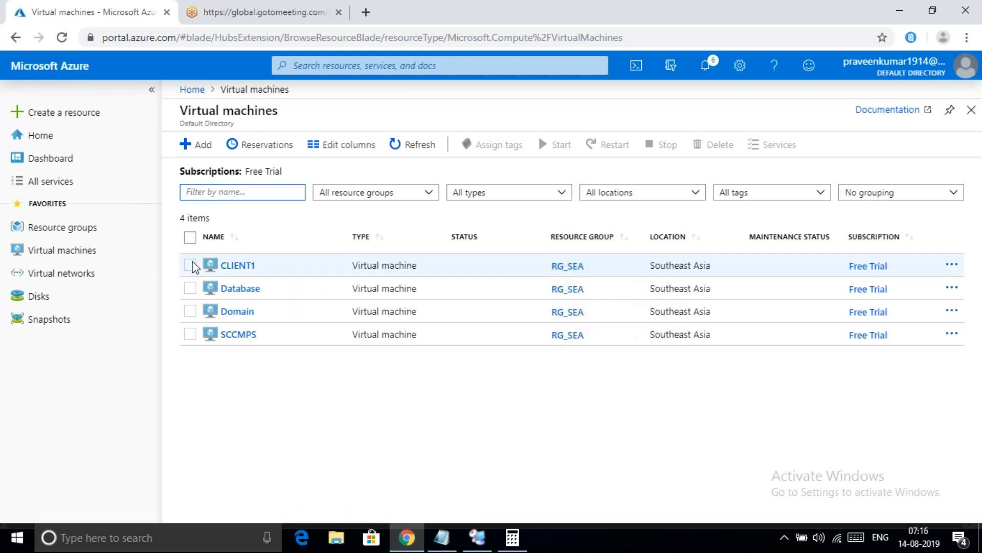
left_click(190, 265)
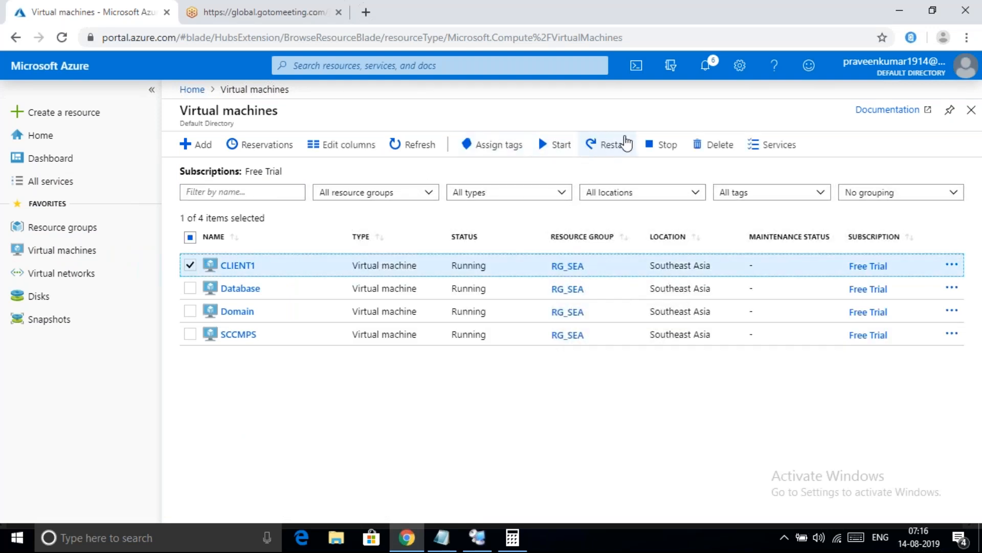
left_click(662, 147)
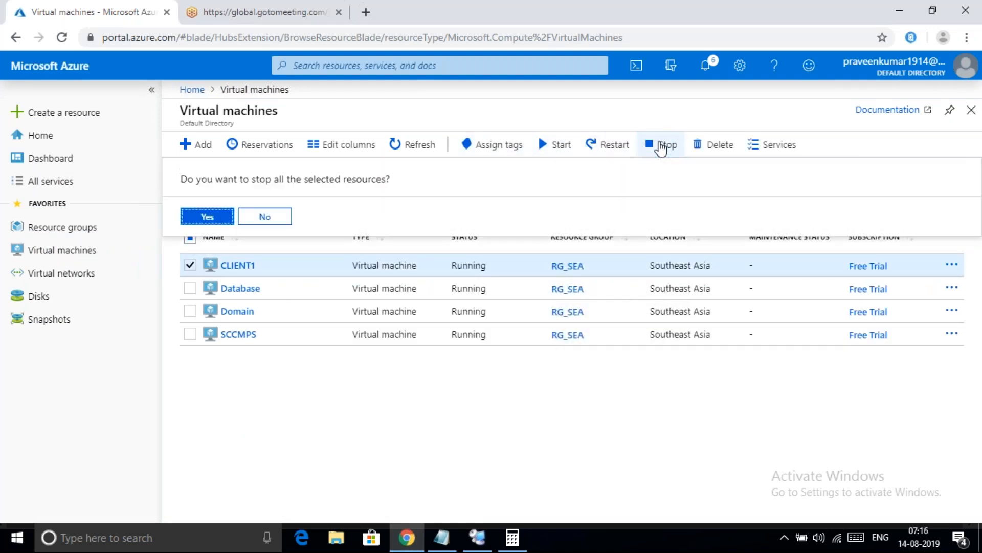
left_click(215, 218)
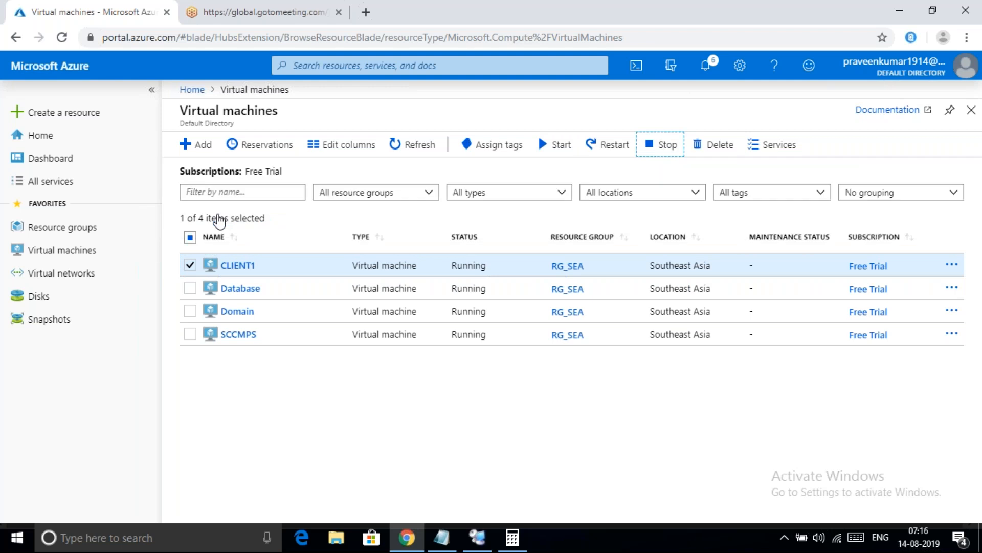
left_click(191, 265)
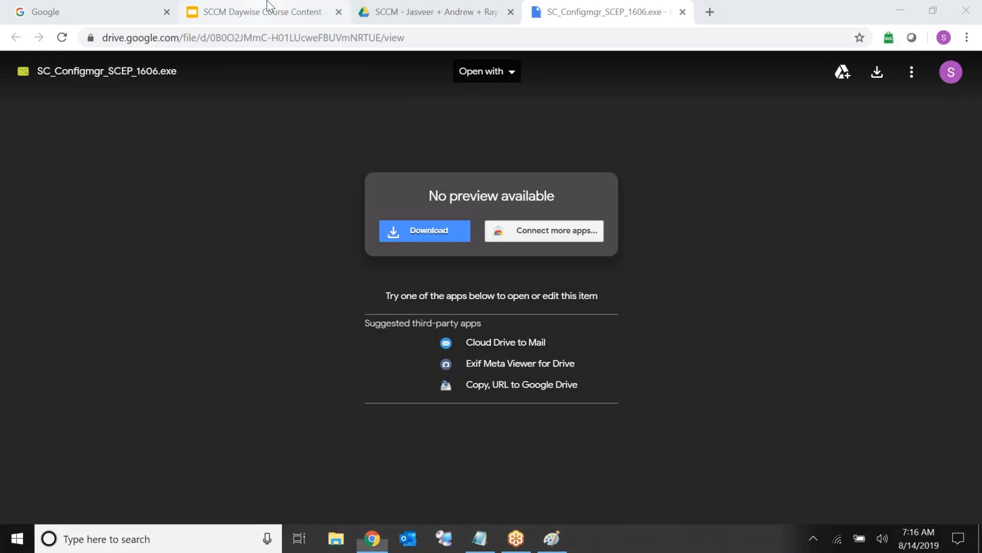
Switch to the SCCM Daywise Course Content deck and select the Day 5 slide's first item and numbering
left_click(267, 6)
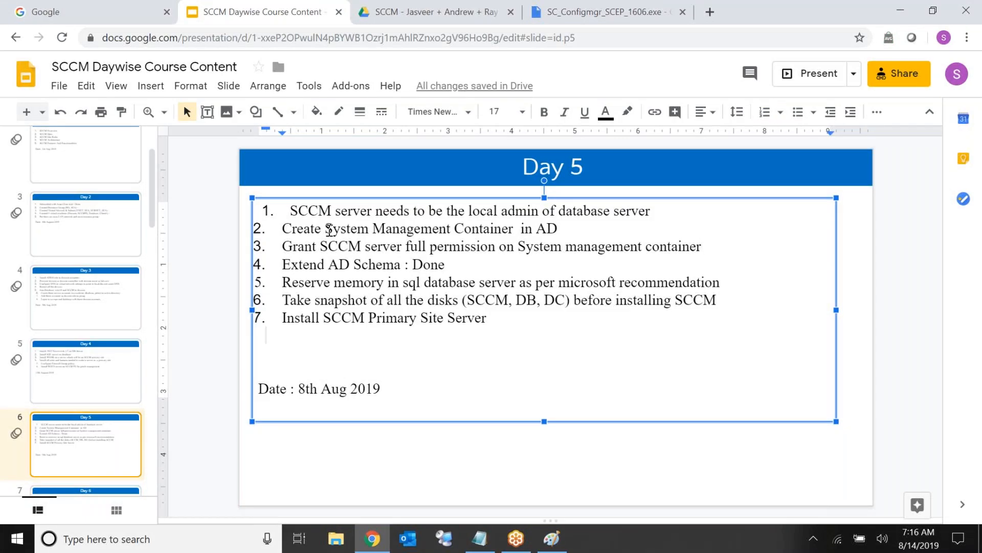
triple_click(328, 210)
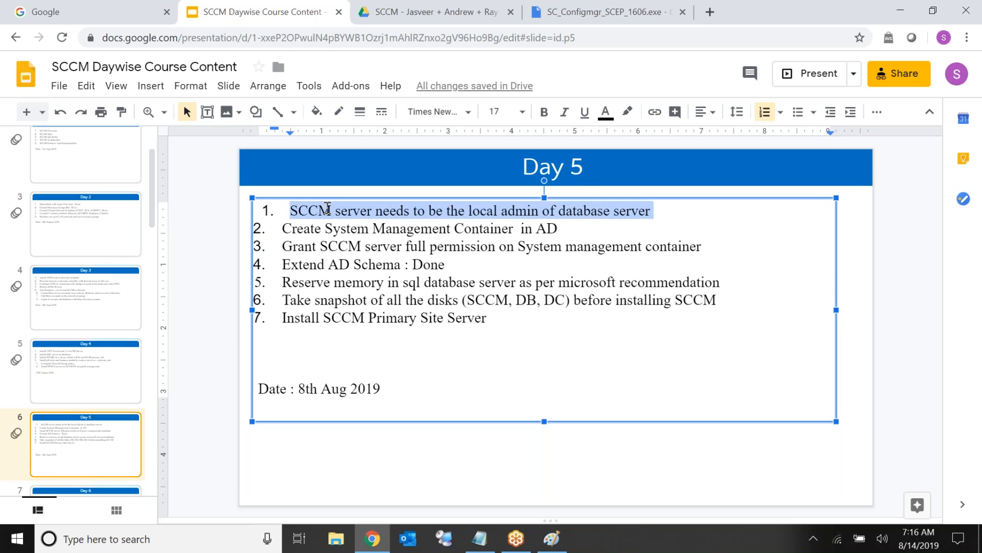
left_click(267, 211)
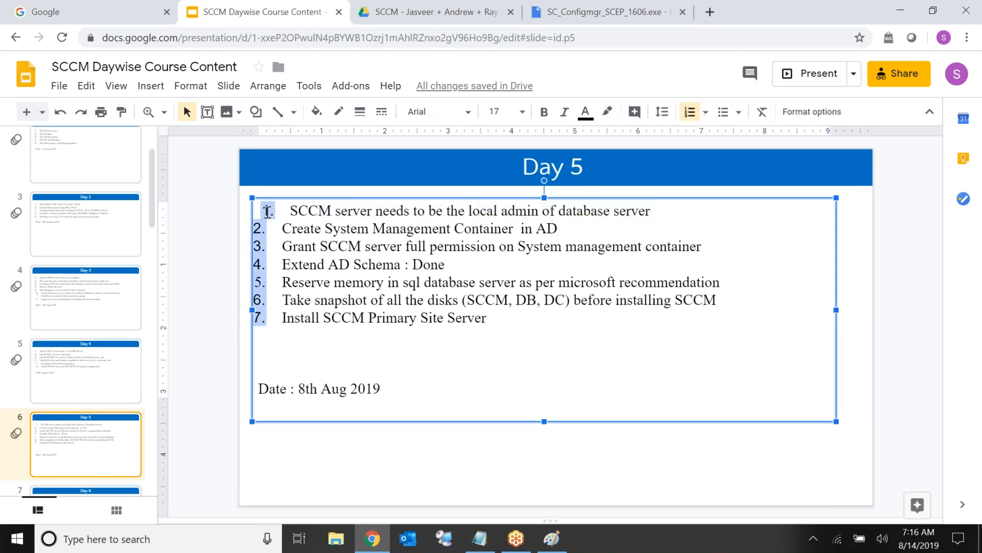
left_click(267, 211)
left_click(267, 211)
left_click(512, 203)
triple_click(512, 202)
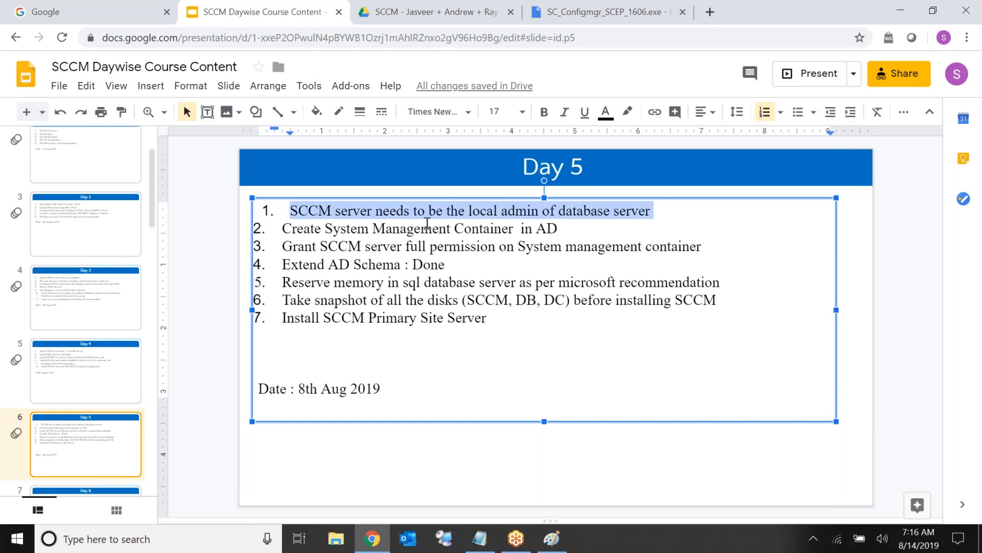
Select each remaining Day 5 item in turn, from Extend AD Schema to Install SCCM Primary Site Server
triple_click(393, 223)
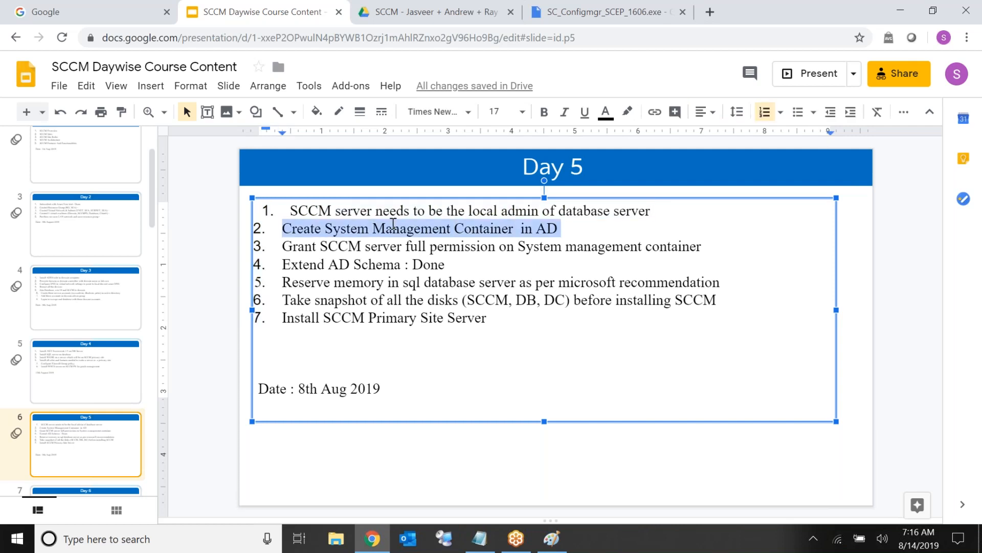
triple_click(367, 247)
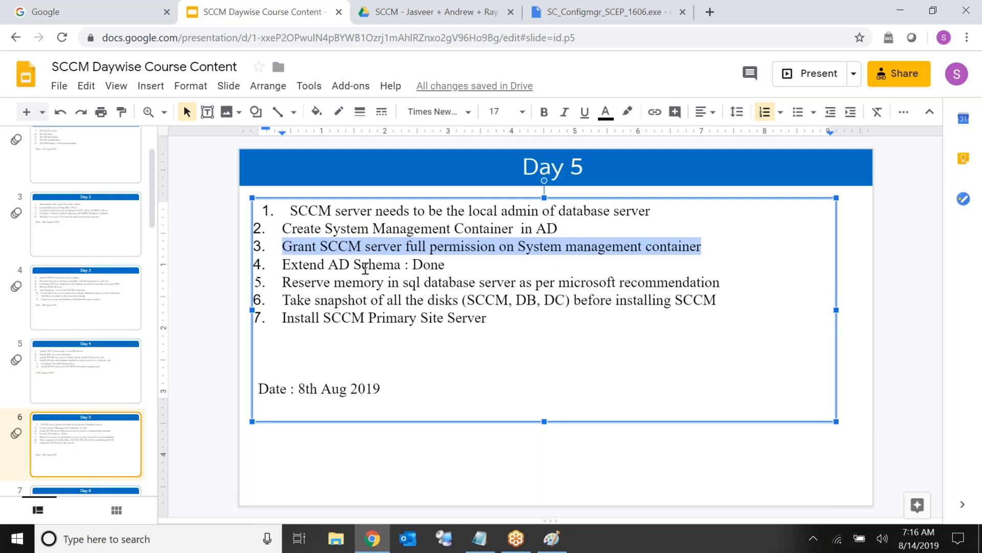
left_click(363, 265)
triple_click(365, 268)
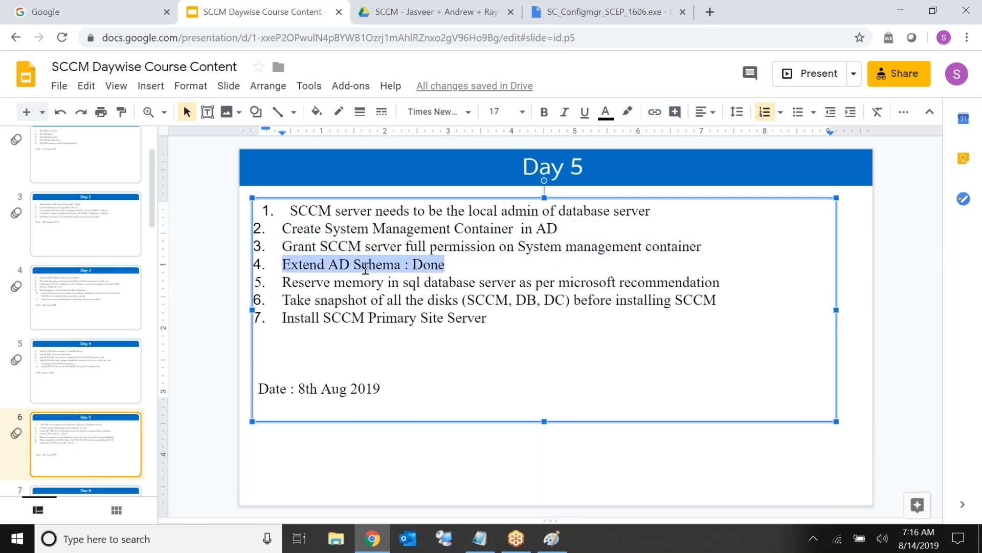
triple_click(339, 285)
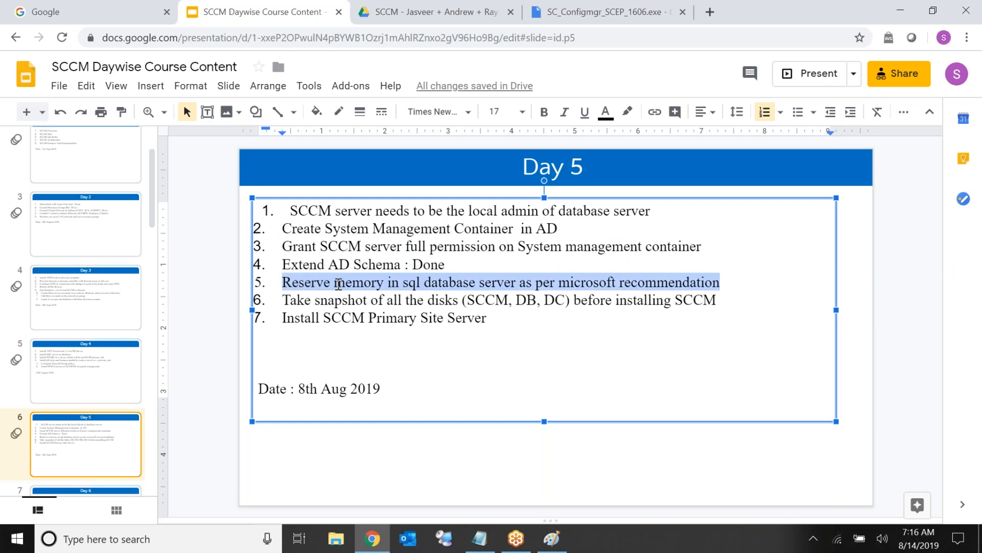
double_click(327, 304)
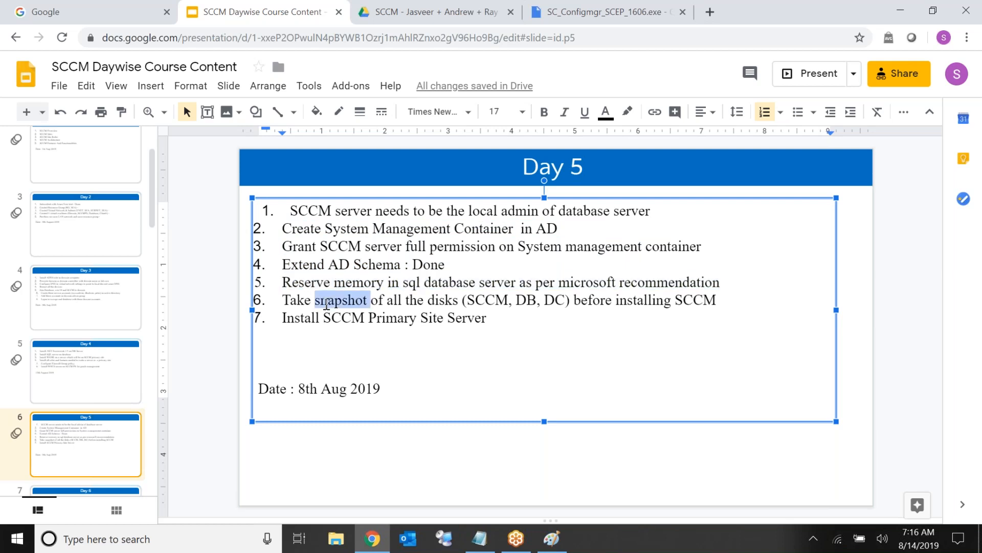
triple_click(327, 304)
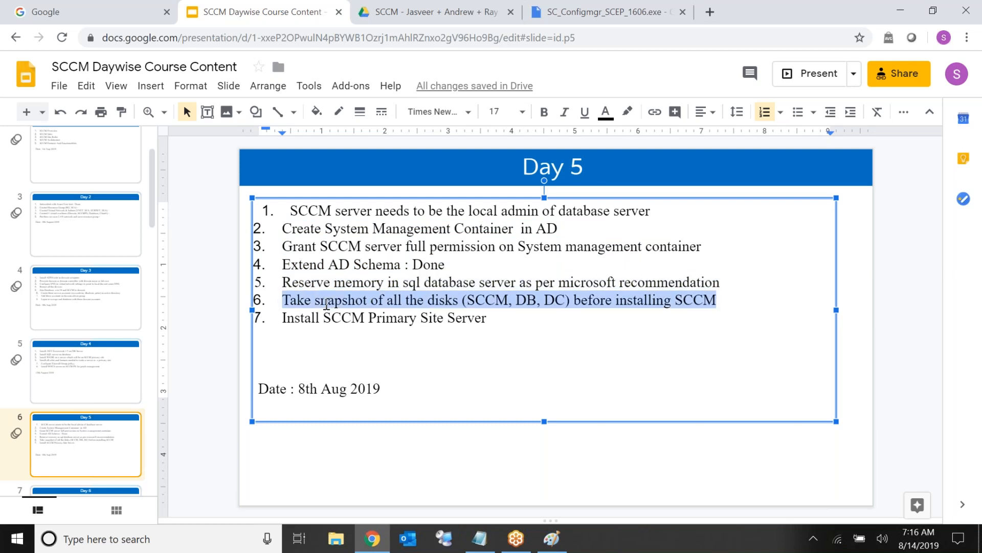
left_click(320, 317)
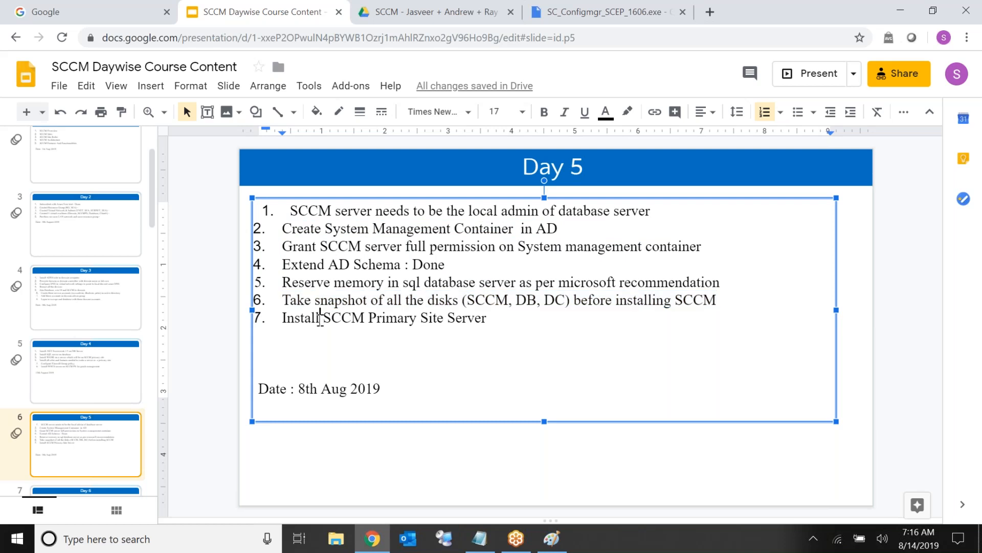
triple_click(320, 317)
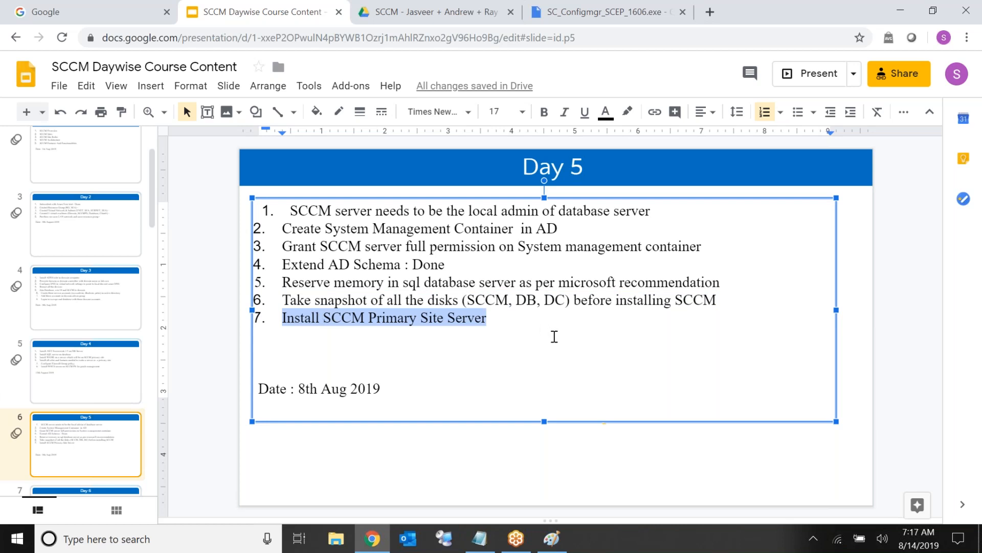
left_click(962, 231)
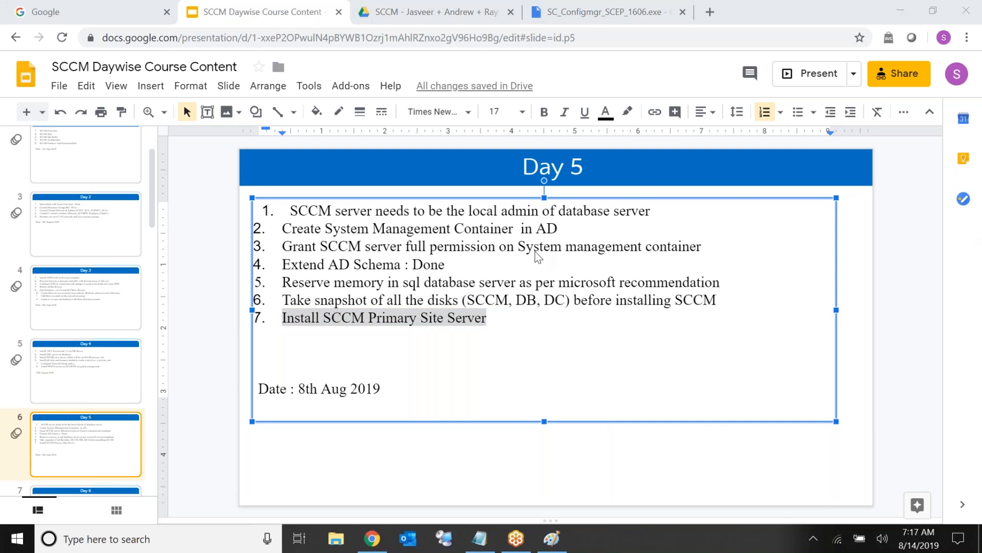